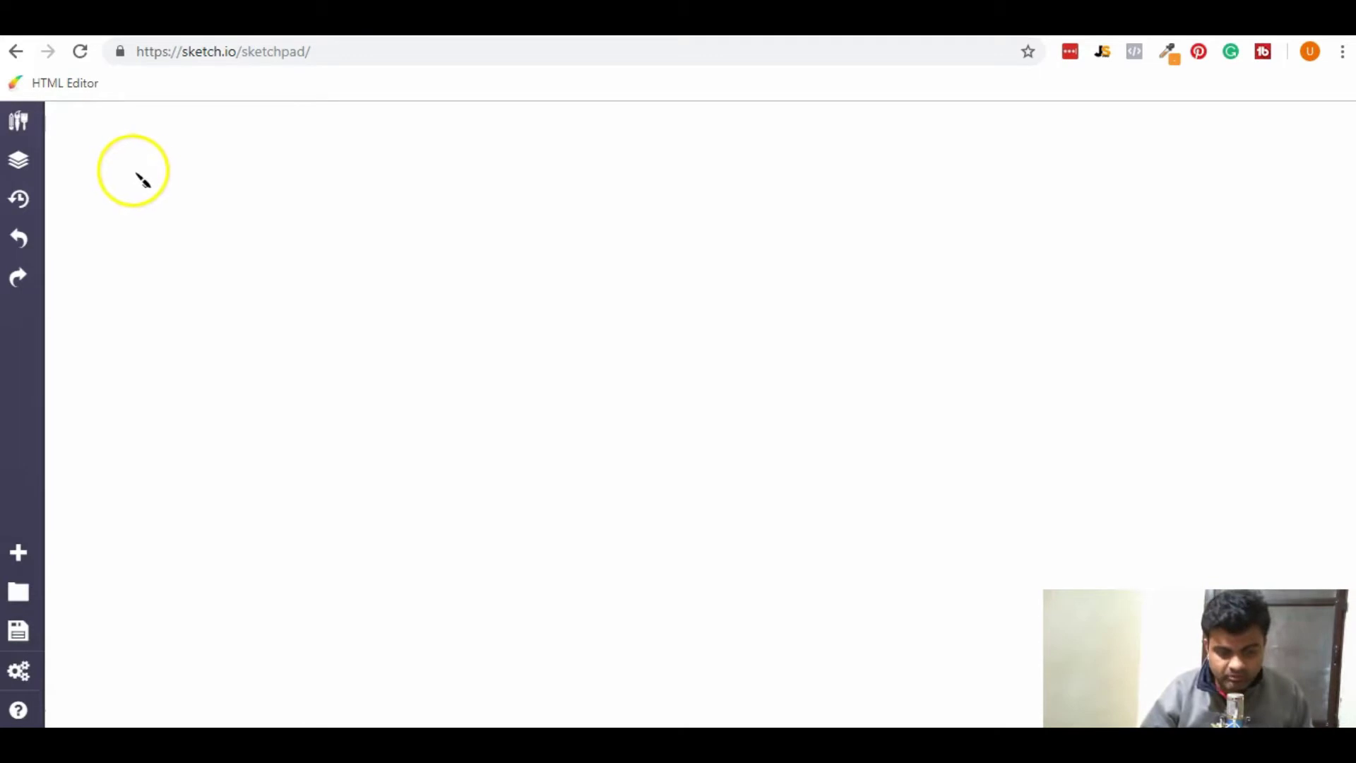
Sketch a web page box labelled 'web' with a small MA box inside.
mouse_move(102, 146)
left_mouse_down()
mouse_move(104, 302)
mouse_move(205, 124)
mouse_move(240, 296)
left_mouse_up()
left_click_drag(56, 330, 225, 305)
mouse_move(118, 250)
left_mouse_down()
mouse_move(160, 264)
mouse_move(191, 249)
left_mouse_up()
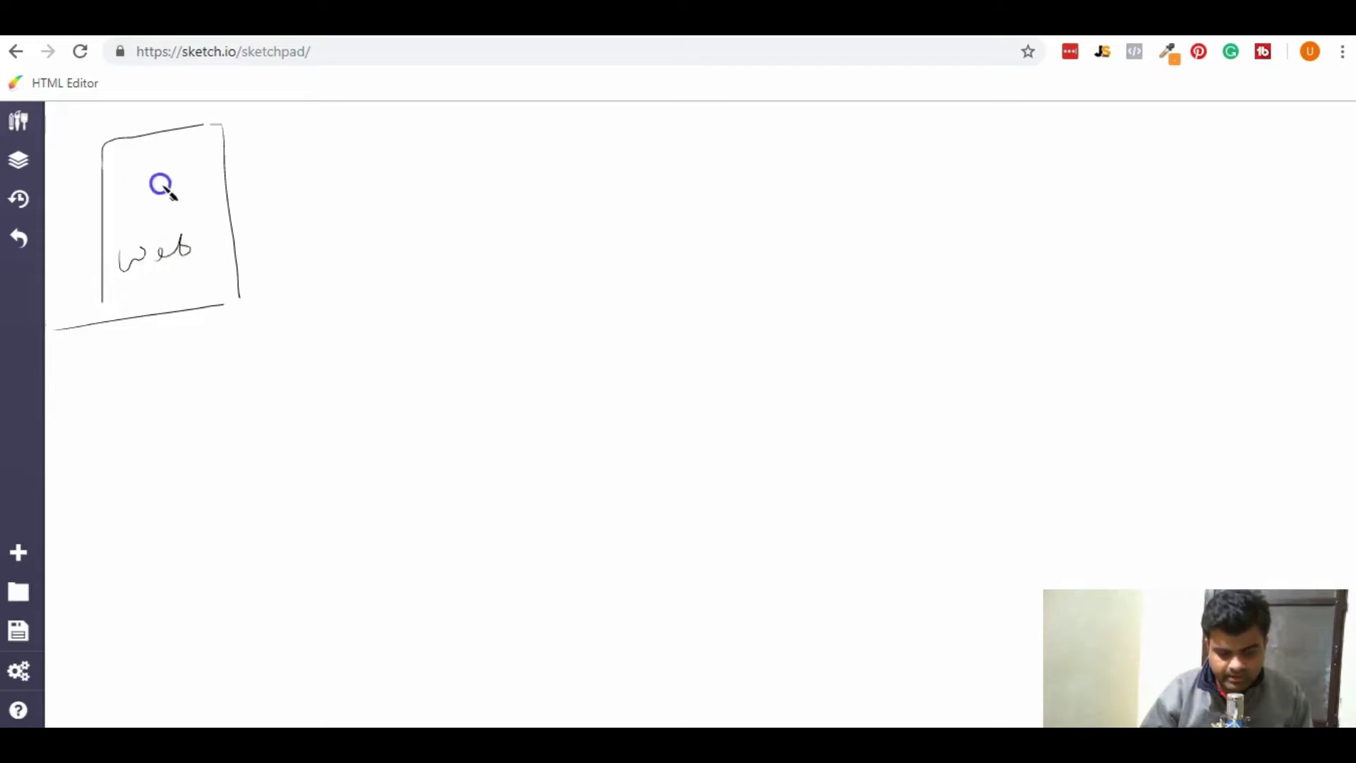
mouse_move(156, 148)
left_mouse_down()
mouse_move(220, 156)
mouse_move(180, 164)
mouse_move(171, 156)
mouse_move(352, 162)
mouse_move(339, 172)
mouse_move(378, 290)
left_mouse_up()
Draw an arrow to a second page box with Login and Reg buttons.
mouse_move(367, 181)
left_mouse_down()
mouse_move(553, 228)
mouse_move(559, 284)
left_mouse_up()
left_click_drag(391, 290, 557, 284)
mouse_move(383, 239)
left_mouse_down()
mouse_move(410, 263)
mouse_move(502, 250)
left_mouse_up()
mouse_move(504, 244)
left_mouse_down()
mouse_move(526, 242)
mouse_move(509, 261)
left_mouse_up()
mouse_move(479, 233)
left_mouse_down()
mouse_move(482, 266)
mouse_move(533, 233)
mouse_move(511, 254)
left_mouse_up()
mouse_move(408, 240)
left_mouse_down()
mouse_move(374, 275)
mouse_move(388, 243)
mouse_move(439, 263)
mouse_move(445, 236)
mouse_move(383, 235)
left_mouse_up()
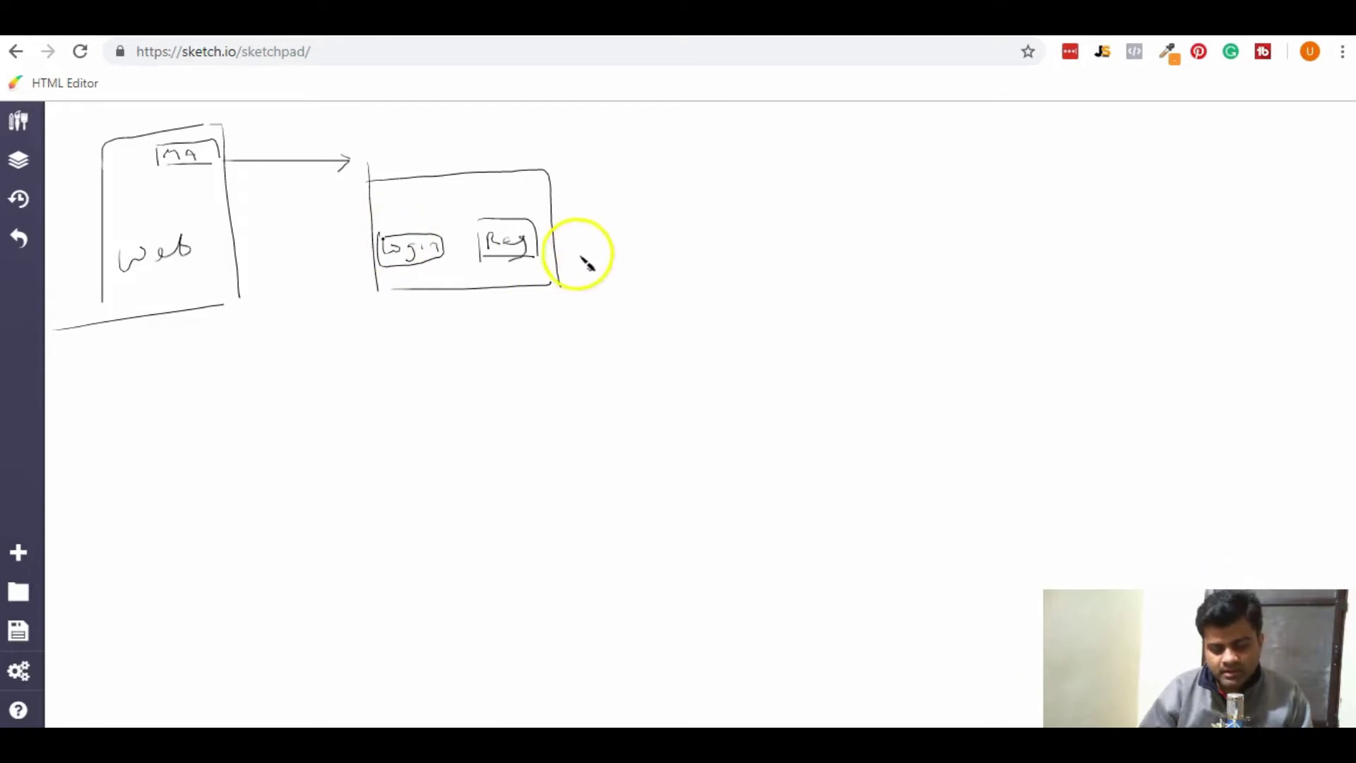
Draw an arrow from Reg to a new box labelled 'Course E-Learning'.
mouse_move(553, 247)
left_mouse_down()
mouse_move(682, 249)
mouse_move(668, 251)
left_mouse_up()
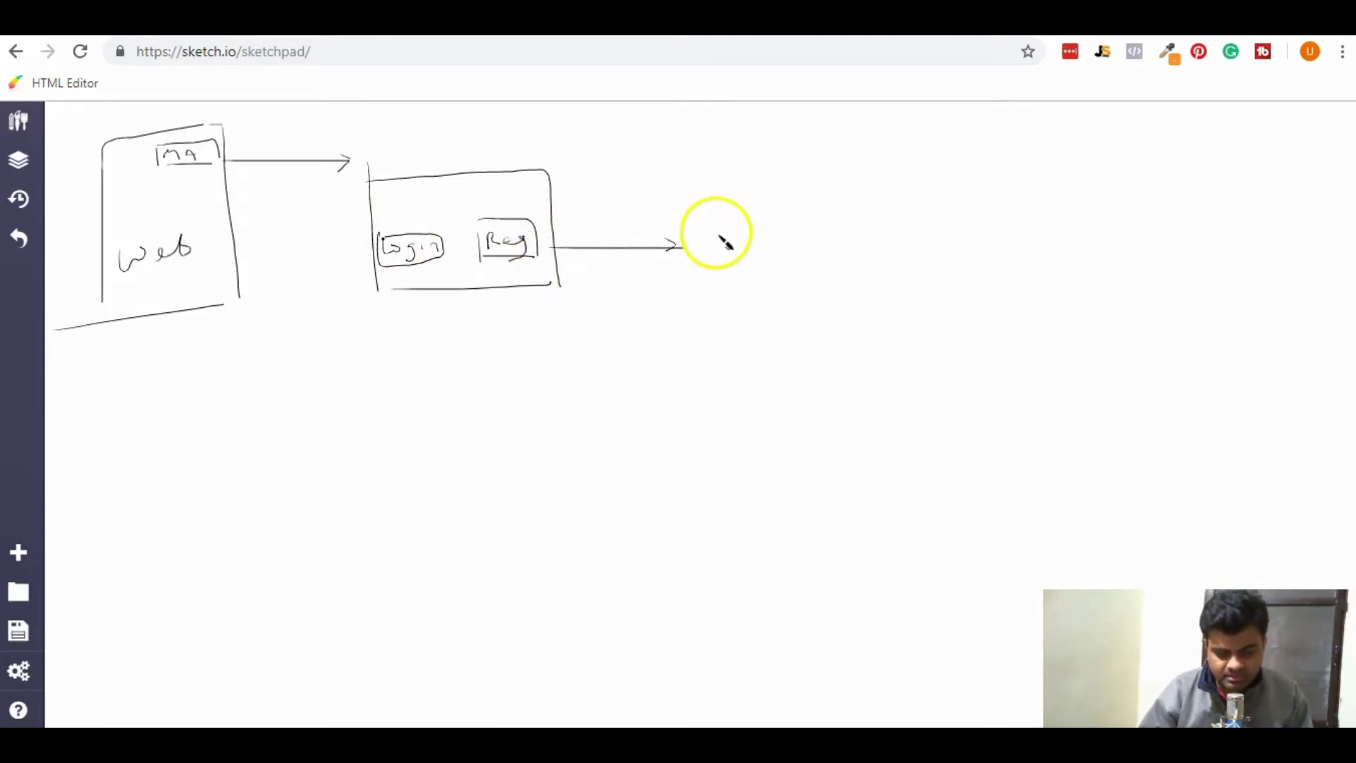
mouse_move(702, 221)
left_mouse_down()
mouse_move(705, 338)
mouse_move(887, 226)
mouse_move(895, 346)
left_mouse_up()
left_click_drag(703, 351, 884, 349)
mouse_move(738, 292)
left_mouse_down()
mouse_move(736, 308)
mouse_move(789, 296)
left_mouse_up()
mouse_move(796, 296)
left_mouse_down()
mouse_move(800, 311)
mouse_move(823, 293)
left_mouse_up()
mouse_move(722, 320)
left_mouse_down()
mouse_move(857, 342)
mouse_move(844, 379)
left_mouse_up()
left_click(841, 309)
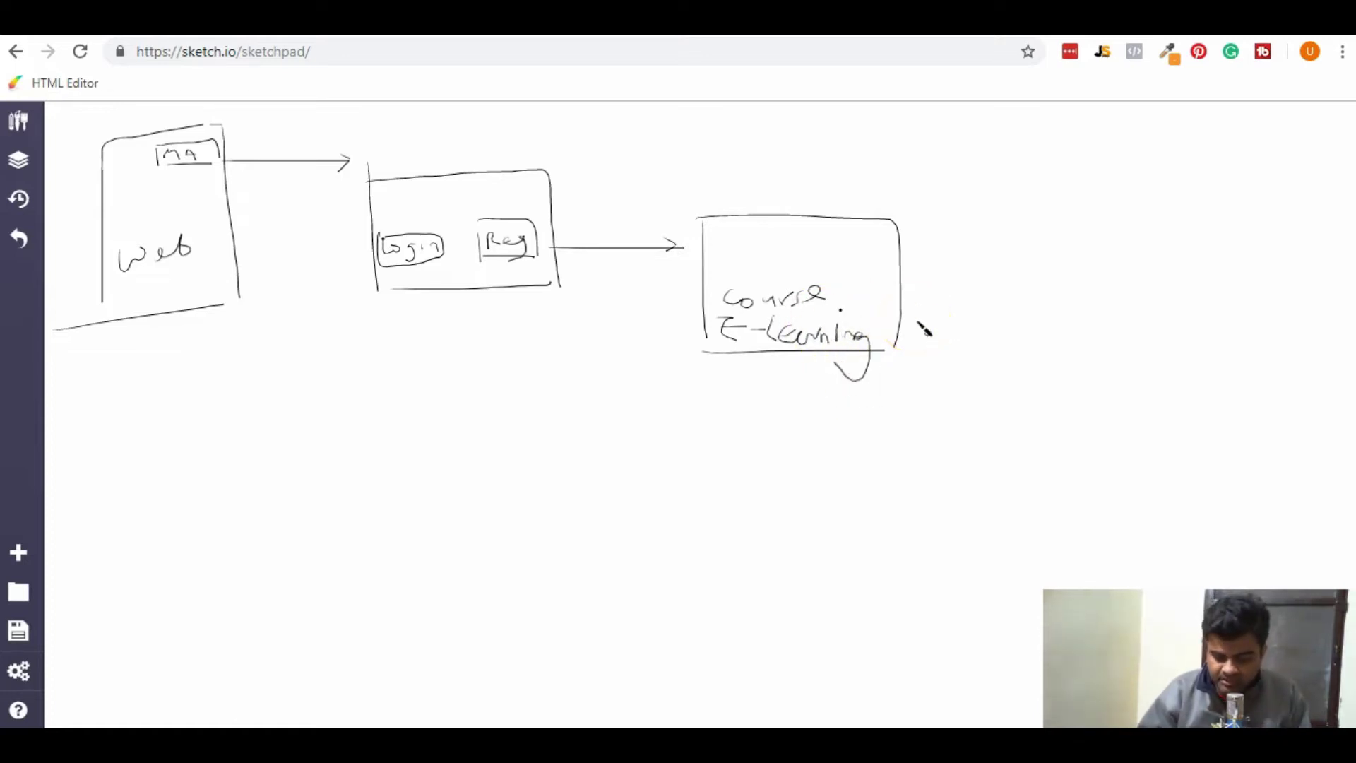
Loop the Login/Reg and Course boxes, sketch an arrowed padlock, and add an arrow under MA.
mouse_move(911, 346)
left_mouse_down()
mouse_move(841, 424)
mouse_move(530, 442)
mouse_move(403, 423)
mouse_move(327, 310)
mouse_move(348, 181)
mouse_move(369, 151)
mouse_move(789, 189)
mouse_move(920, 240)
mouse_move(926, 327)
mouse_move(897, 363)
left_mouse_up()
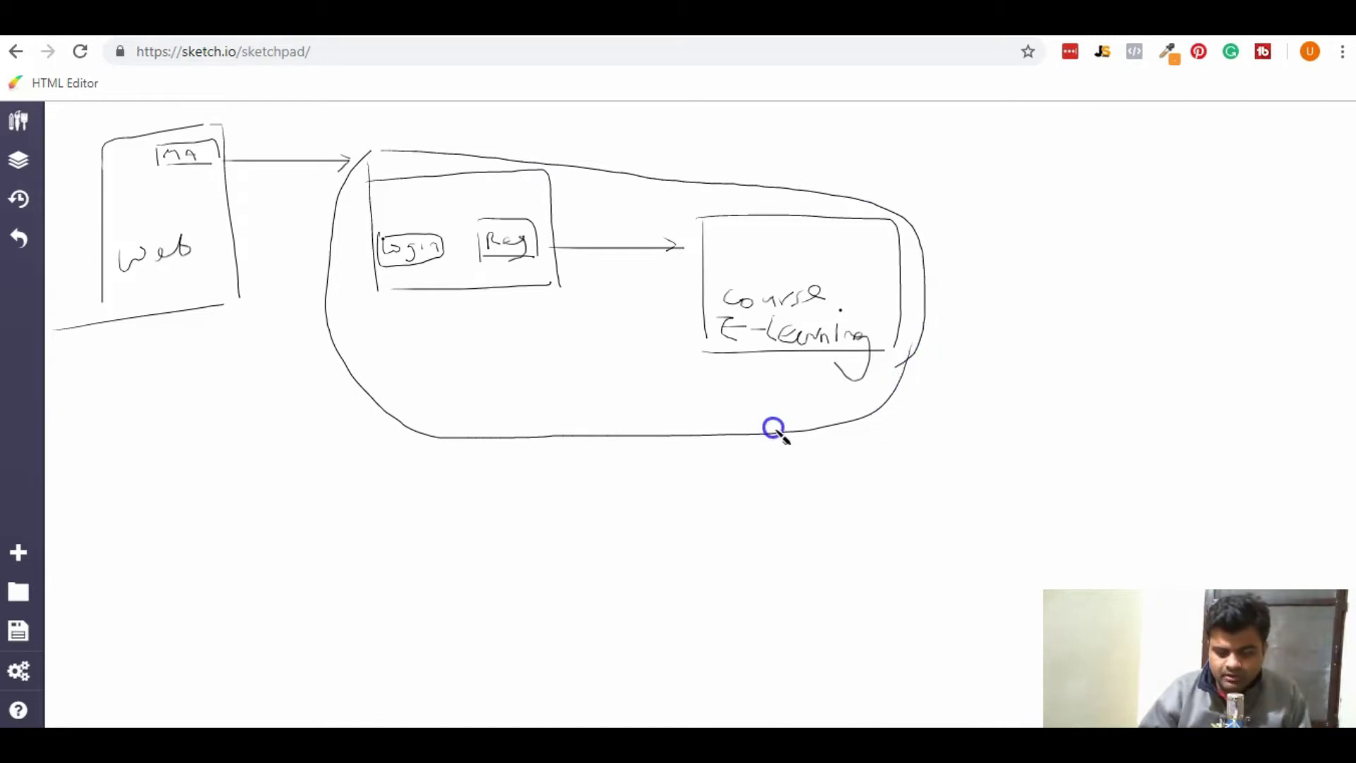
mouse_move(1036, 408)
left_mouse_down()
mouse_move(1066, 409)
mouse_move(1083, 454)
mouse_move(1041, 436)
mouse_move(1044, 384)
mouse_move(1066, 405)
mouse_move(1058, 452)
left_mouse_up()
mouse_move(938, 380)
left_mouse_down()
mouse_move(1033, 397)
mouse_move(1008, 407)
left_mouse_up()
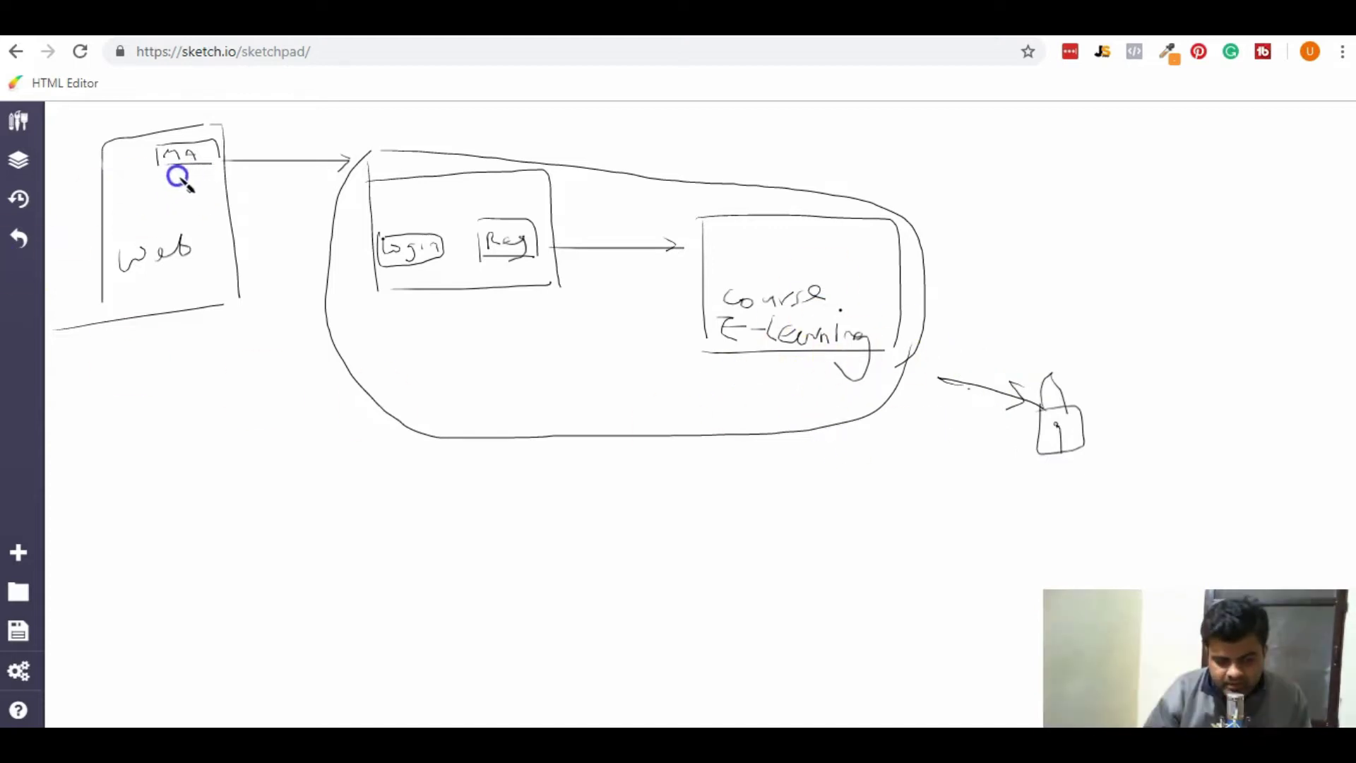
left_click_drag(191, 179, 189, 205)
mouse_move(178, 197)
left_mouse_down()
mouse_move(195, 214)
mouse_move(185, 222)
mouse_move(222, 233)
left_mouse_up()
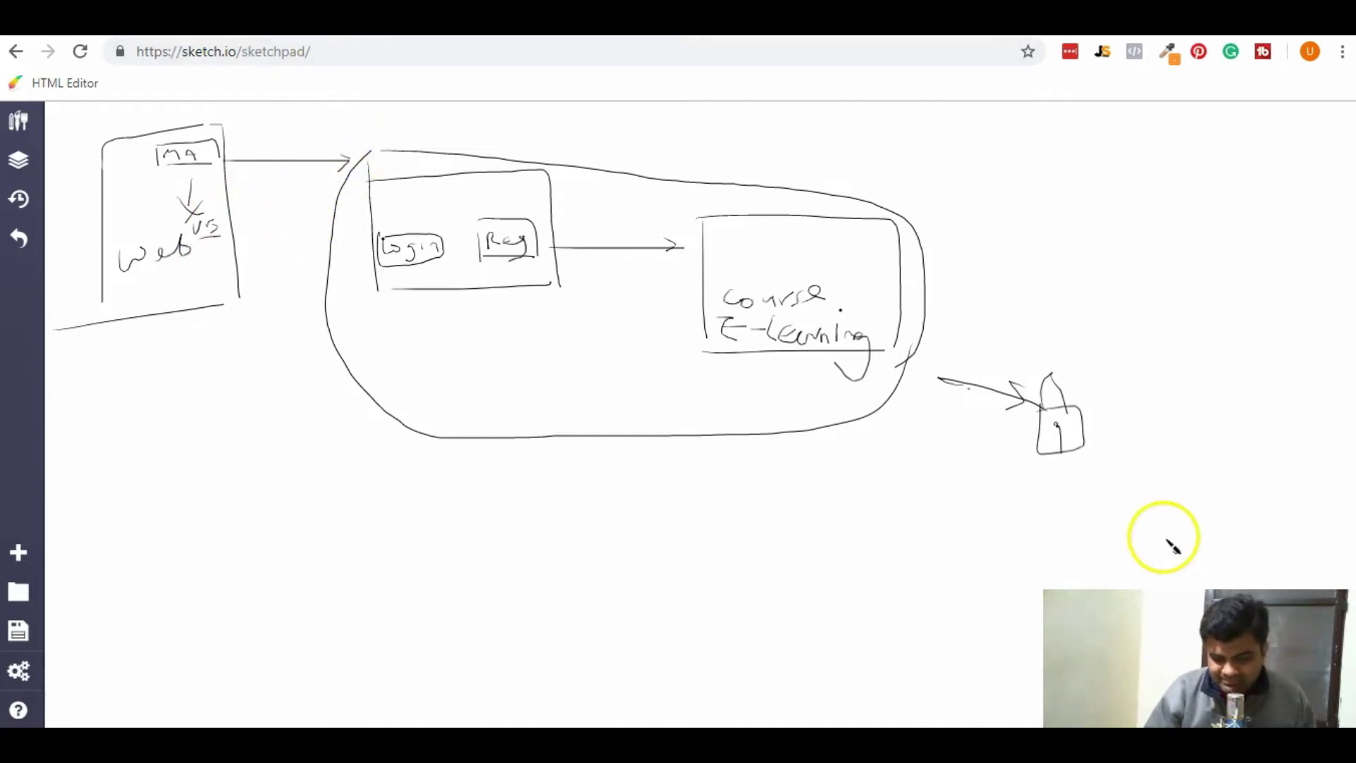
Cross out the padlock sketch with pen strokes.
left_click_drag(1009, 384, 1147, 472)
left_click_drag(1115, 387, 941, 543)
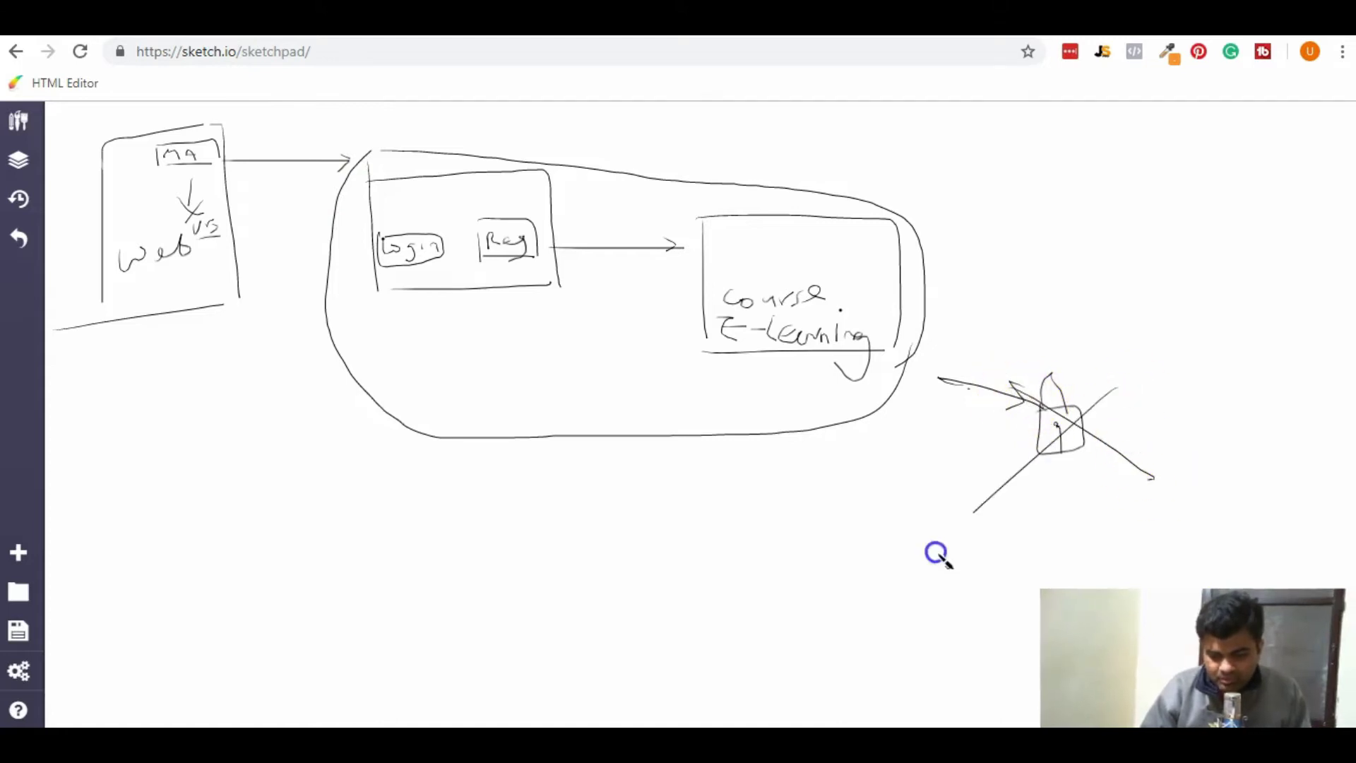
left_click_drag(609, 627, 658, 282)
Add a larger loop, link Reg back to the web page, and draw a $ payment box.
mouse_move(634, 168)
left_mouse_down()
mouse_move(626, 266)
mouse_move(708, 485)
mouse_move(995, 379)
mouse_move(681, 175)
mouse_move(635, 172)
left_mouse_up()
mouse_move(512, 133)
left_mouse_down()
mouse_move(505, 207)
mouse_move(520, 212)
mouse_move(476, 232)
mouse_move(227, 254)
mouse_move(212, 272)
mouse_move(242, 285)
mouse_move(282, 215)
mouse_move(303, 245)
left_mouse_up()
mouse_move(192, 466)
left_mouse_down()
mouse_move(190, 387)
mouse_move(281, 485)
mouse_move(219, 448)
mouse_move(242, 437)
mouse_move(226, 414)
mouse_move(222, 467)
left_mouse_up()
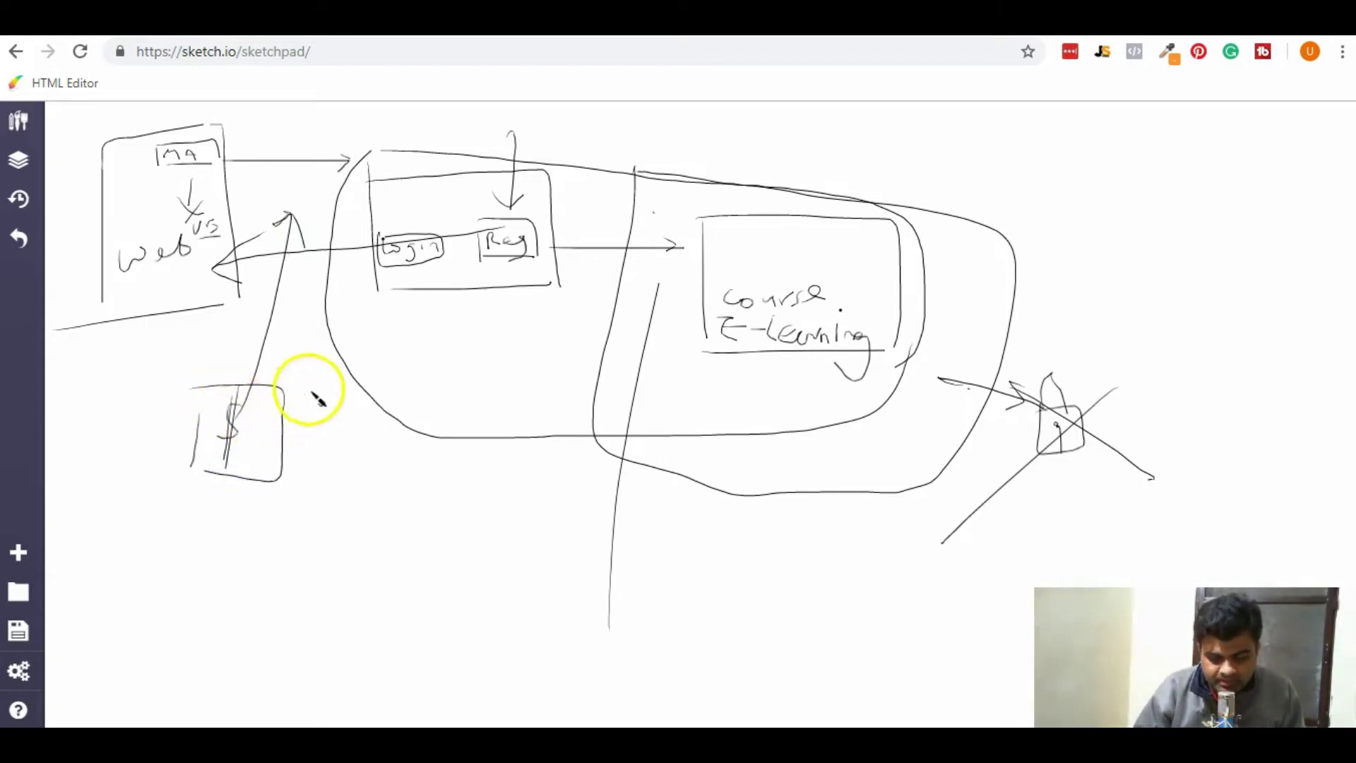
mouse_move(246, 316)
left_mouse_down()
mouse_move(362, 308)
mouse_move(337, 346)
left_mouse_up()
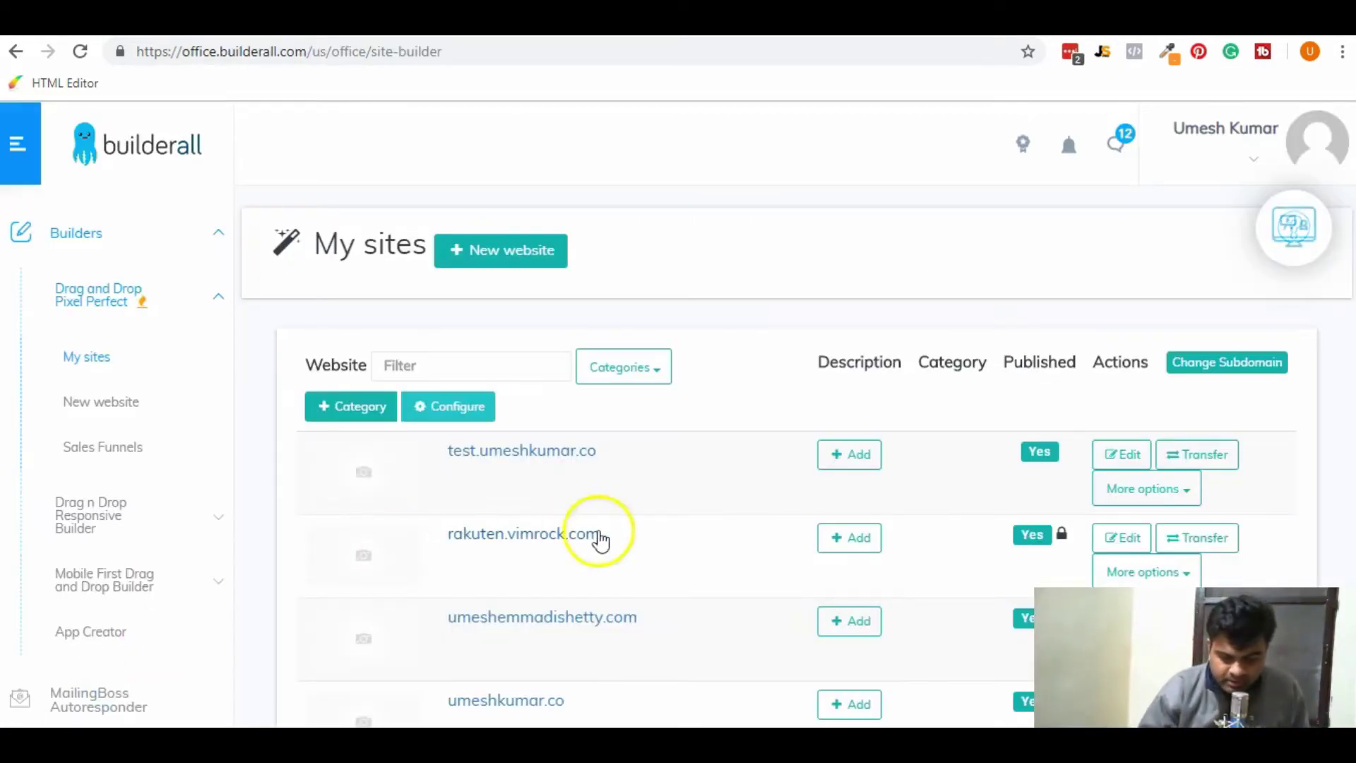
Scroll the My sites list and edit the third website.
scroll(620, 461, "down", 3)
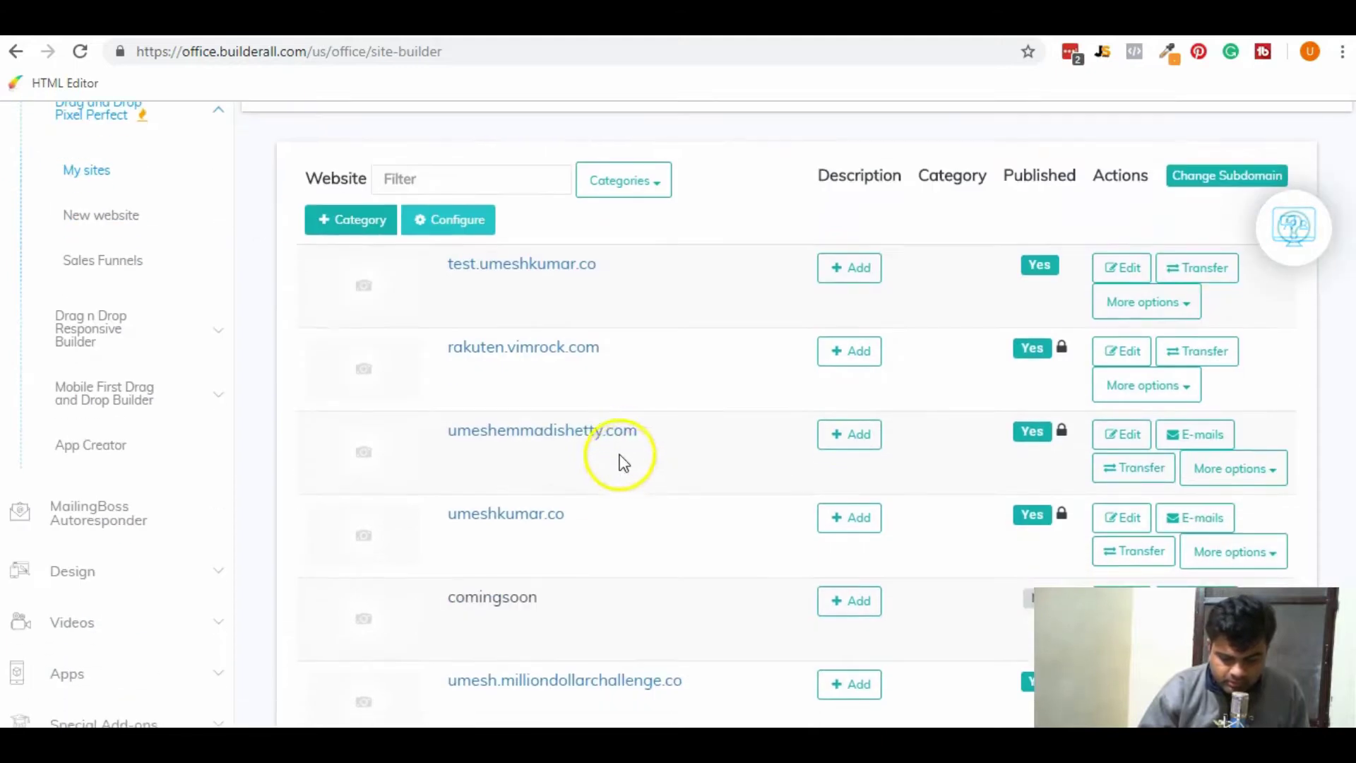
left_click(1123, 434)
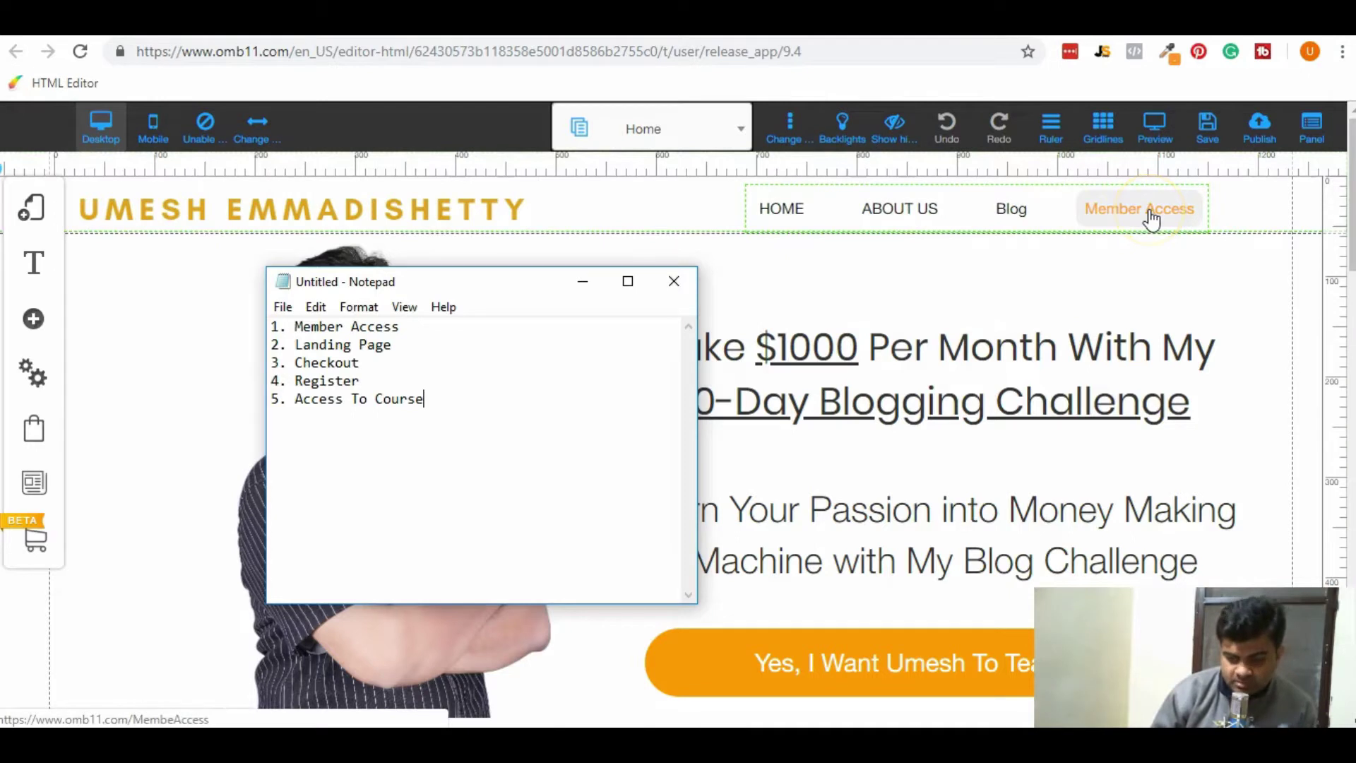
Highlight the Landing Page step in the Notepad plan, then return to the Builderall editor.
left_click_drag(394, 346, 291, 351)
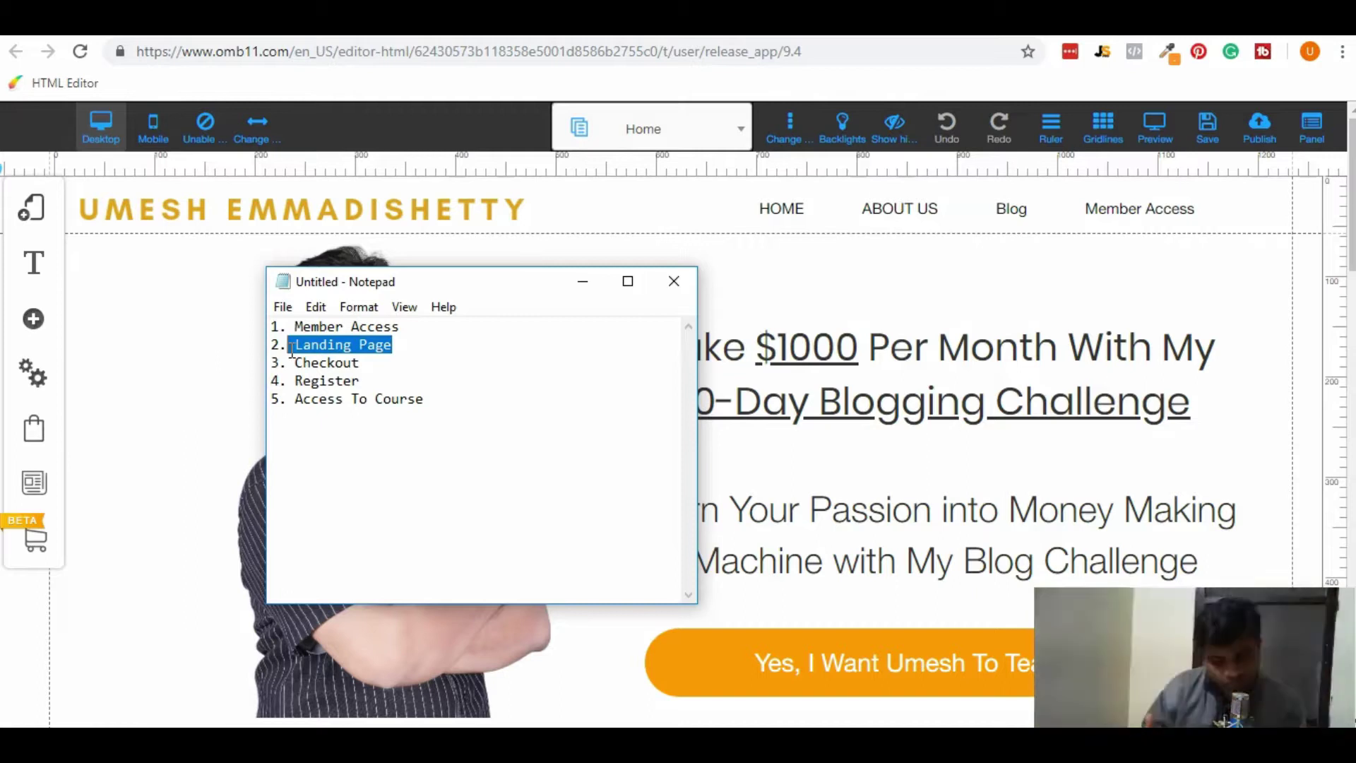
left_click(339, 362)
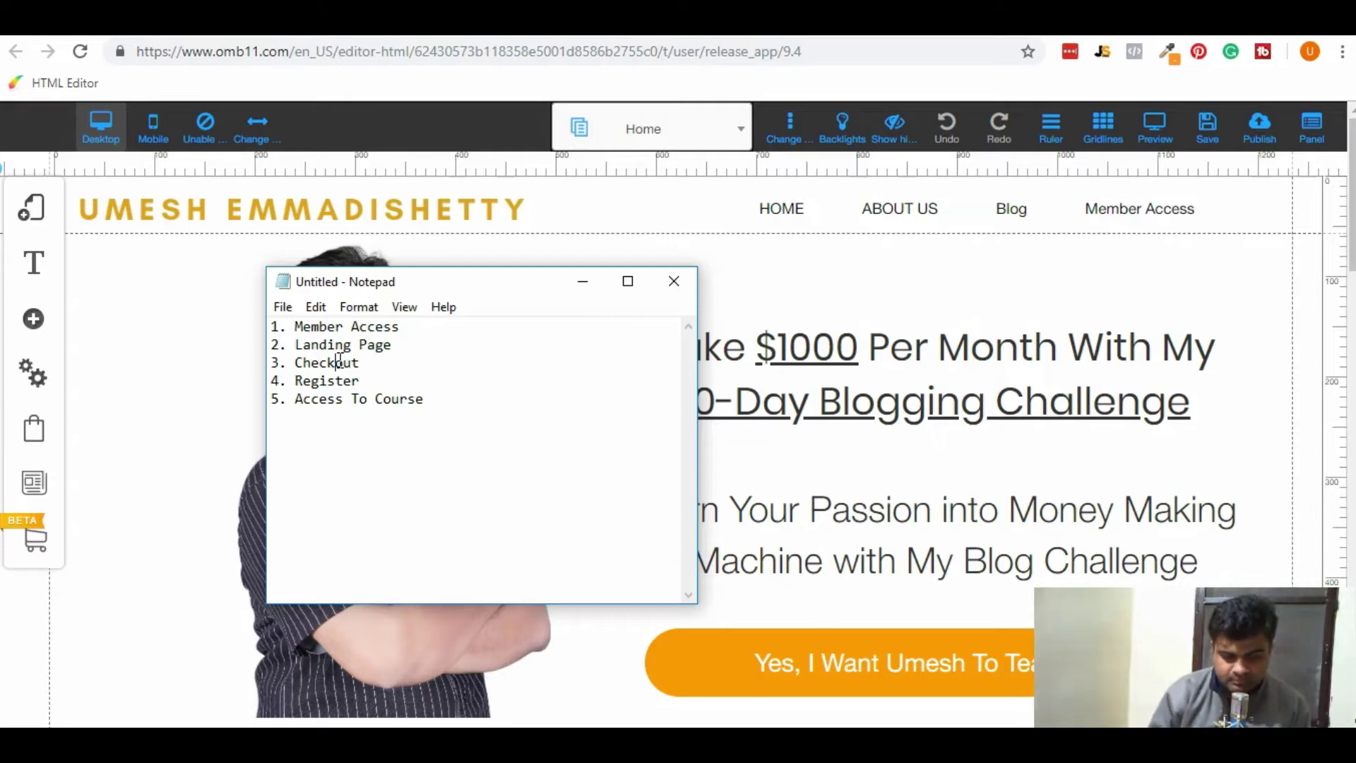
left_click(28, 207)
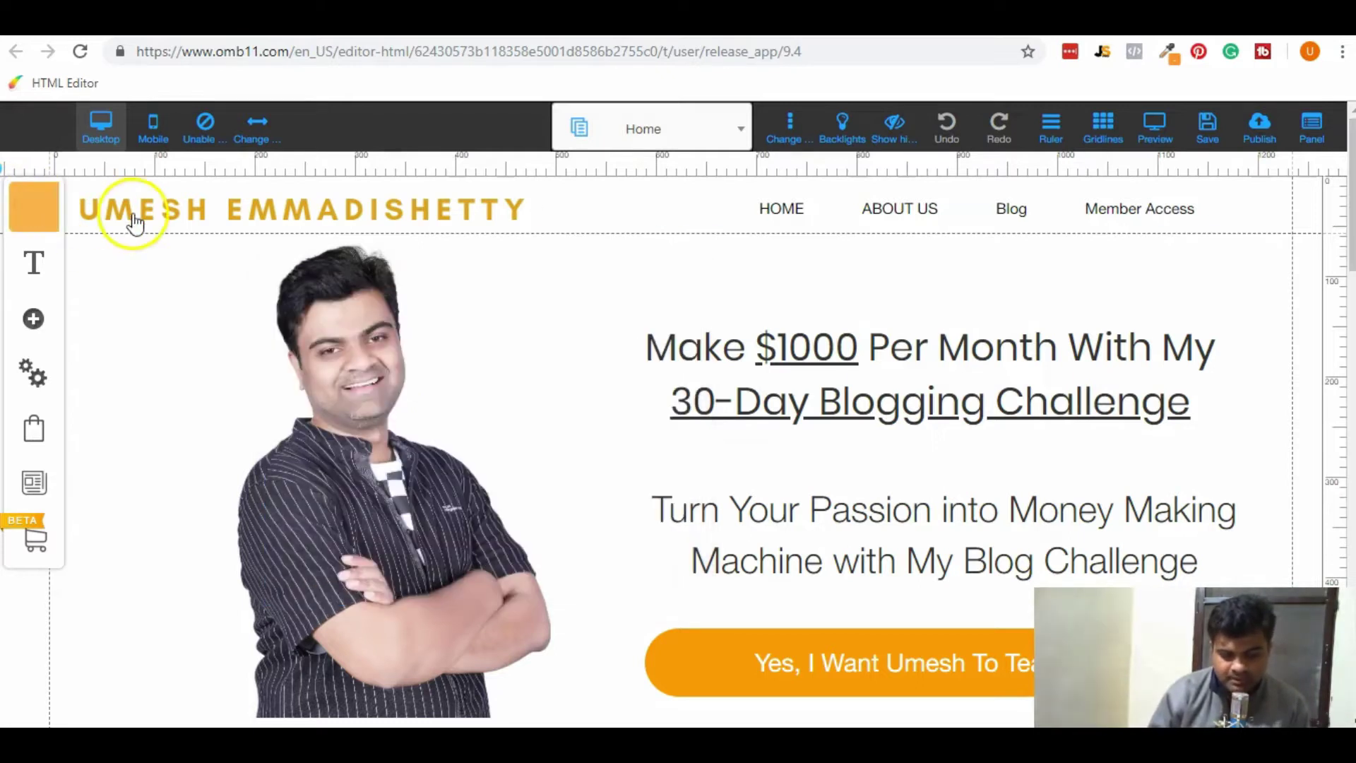
Delete the Member Access page from Membership-Layout, then go back to All Layouts.
left_click(32, 215)
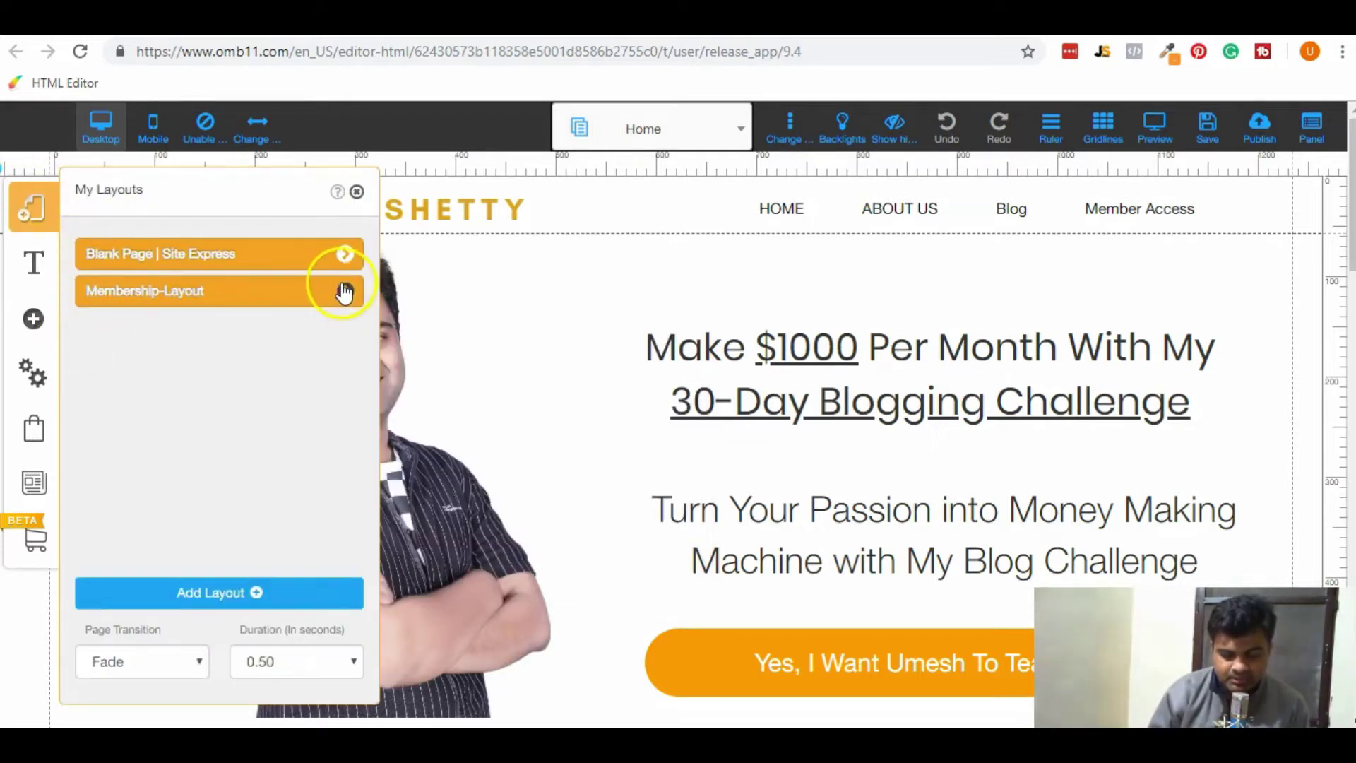
left_click(345, 290)
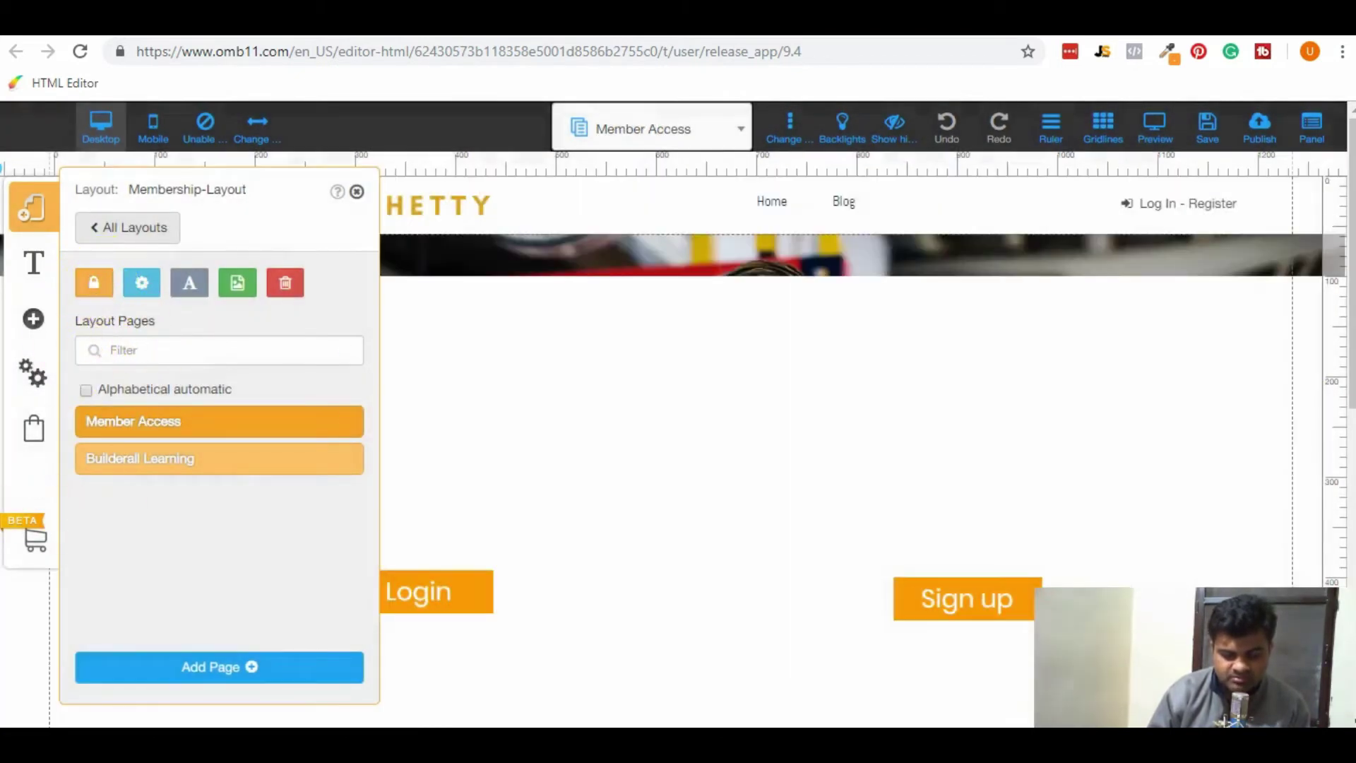
left_click(96, 351)
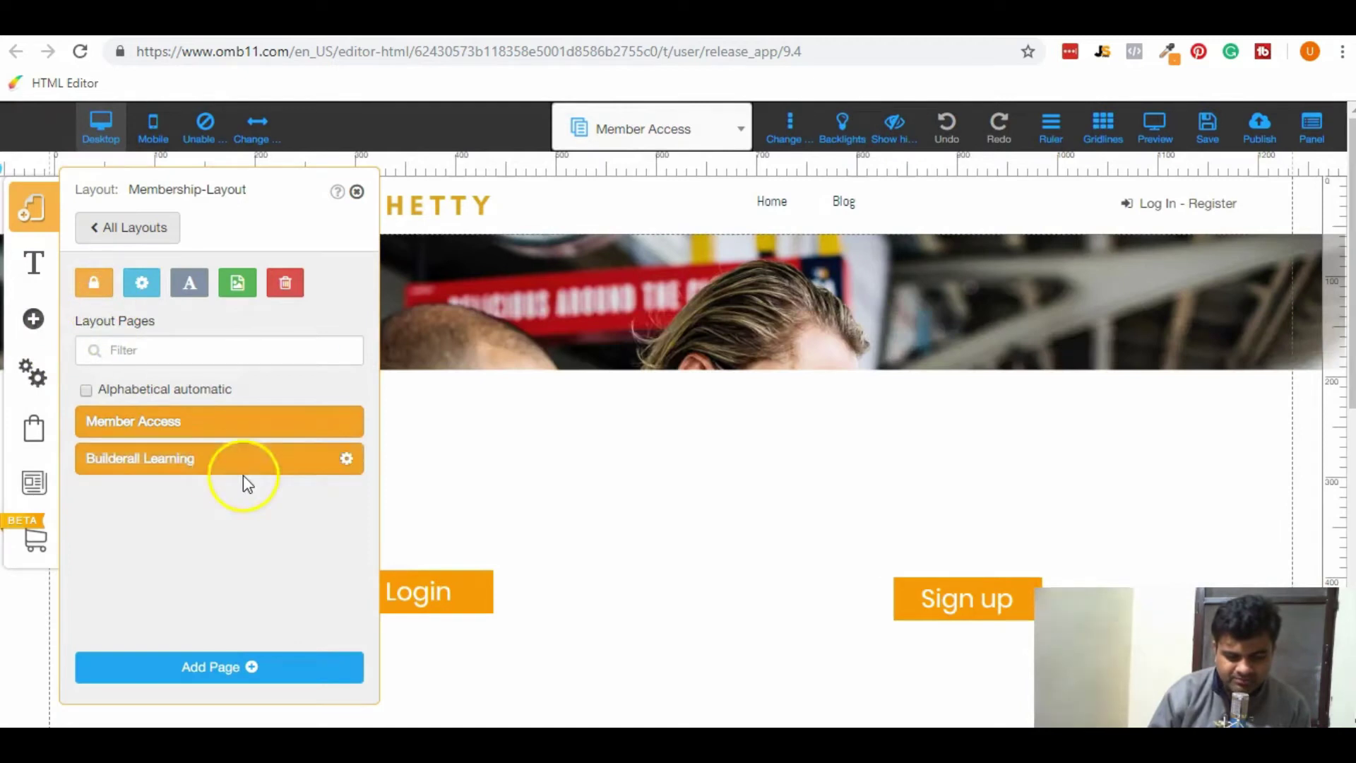
mouse_move(316, 432)
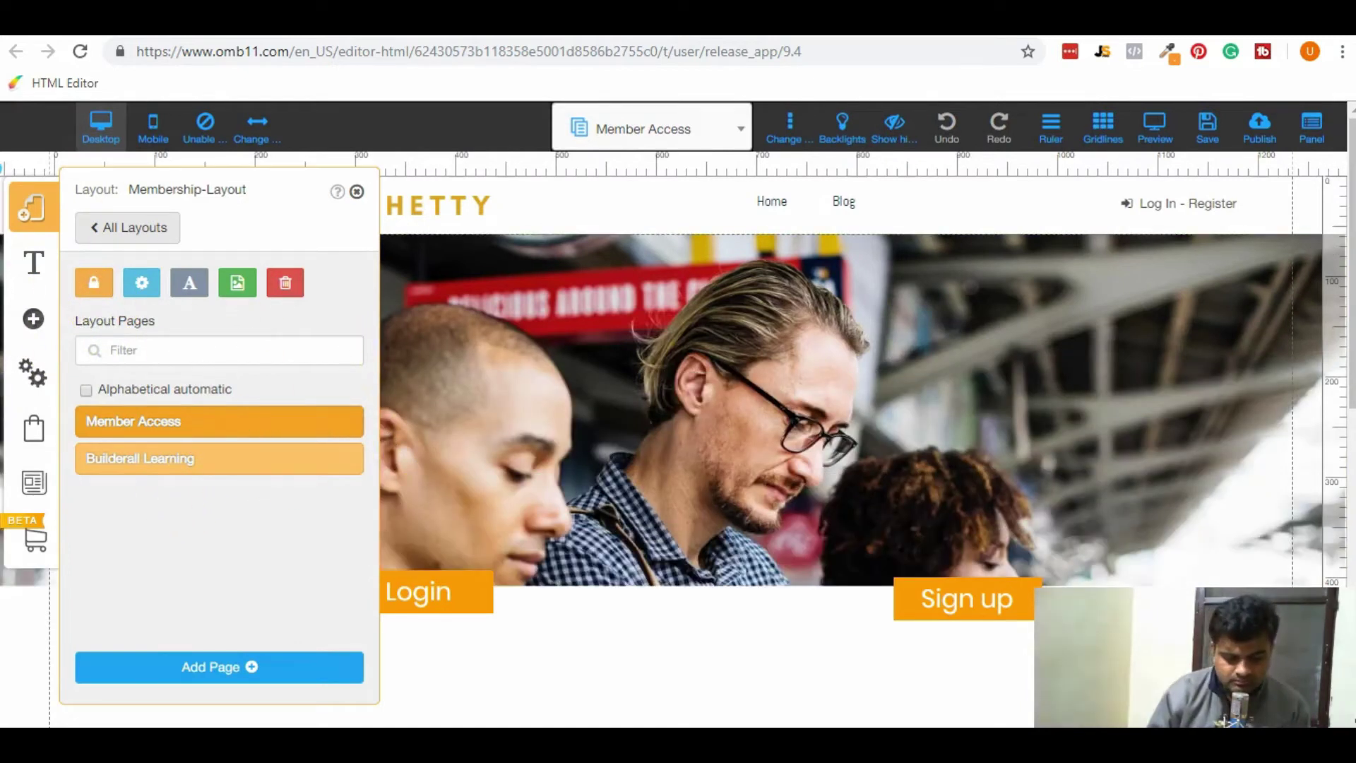
mouse_move(250, 477)
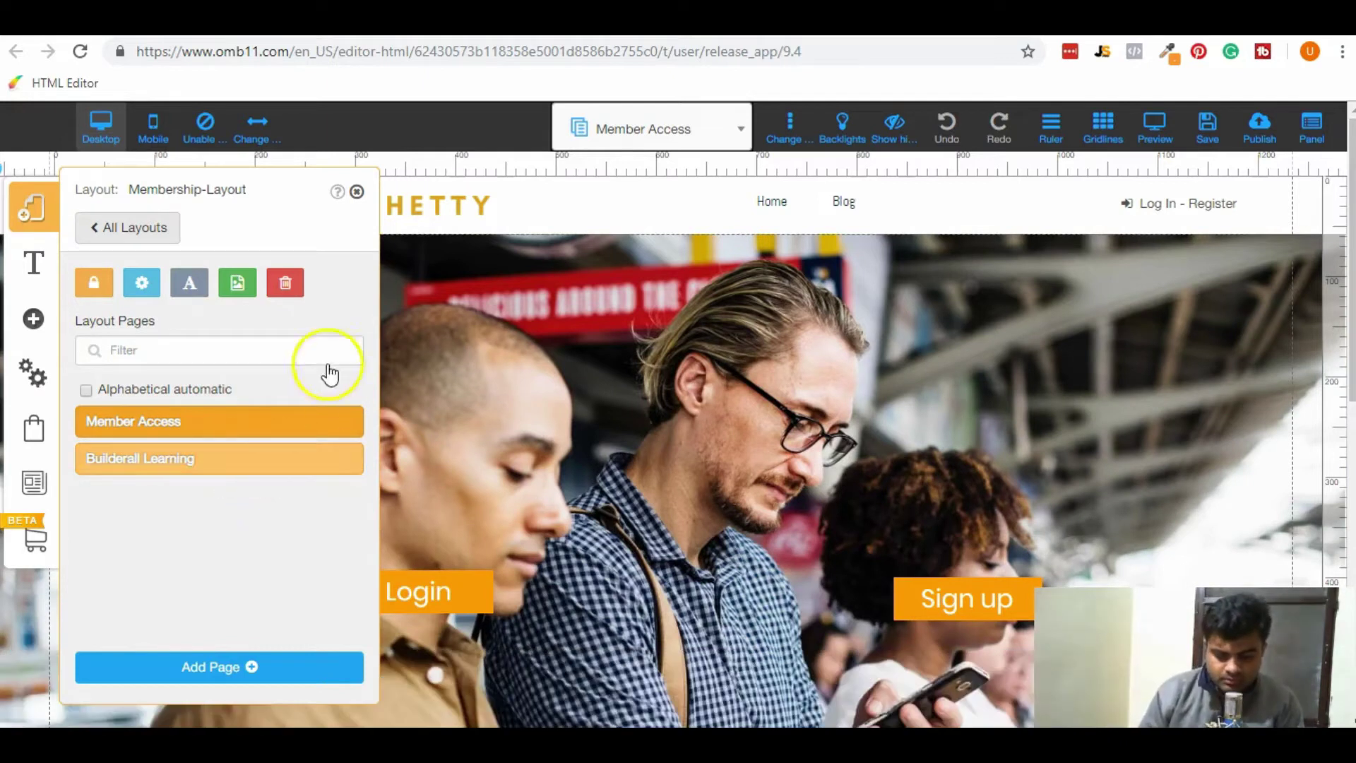
left_click(346, 422)
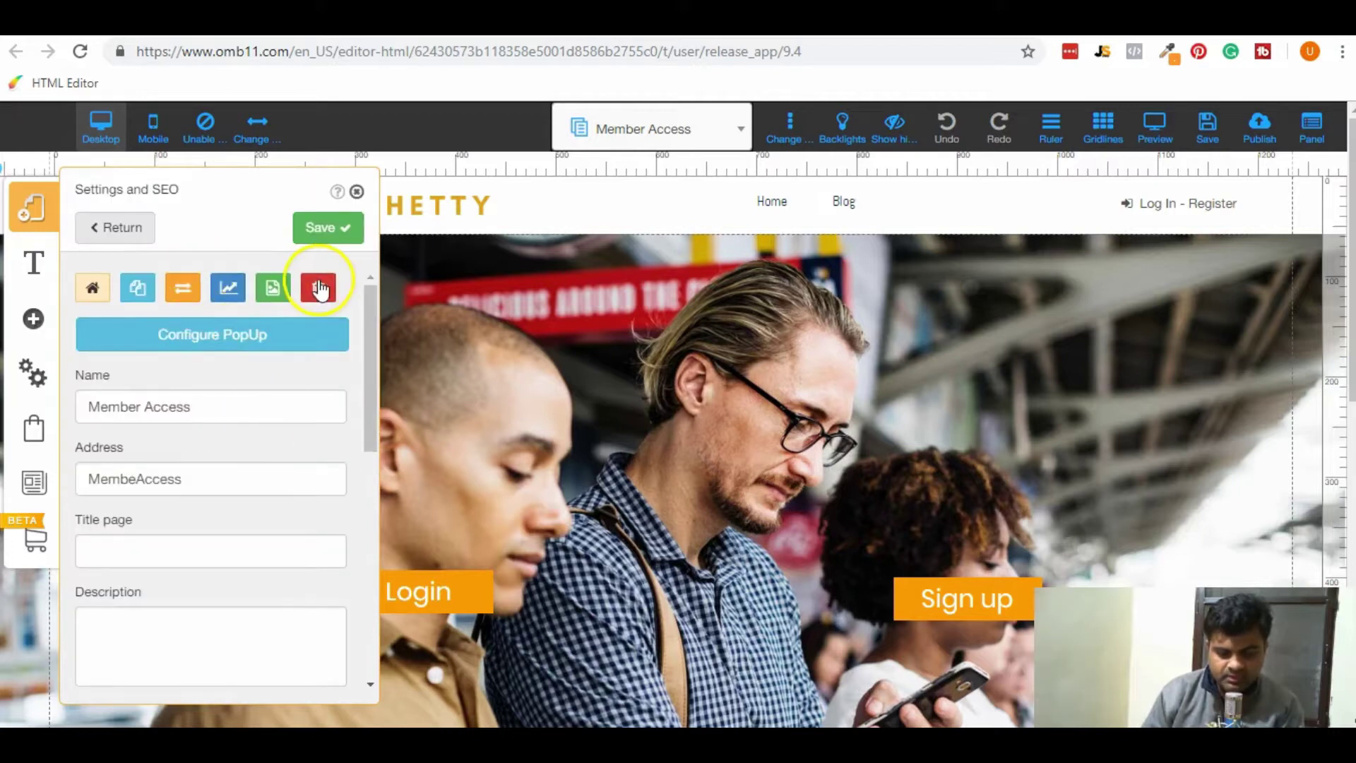
left_click(319, 289)
left_click(782, 477)
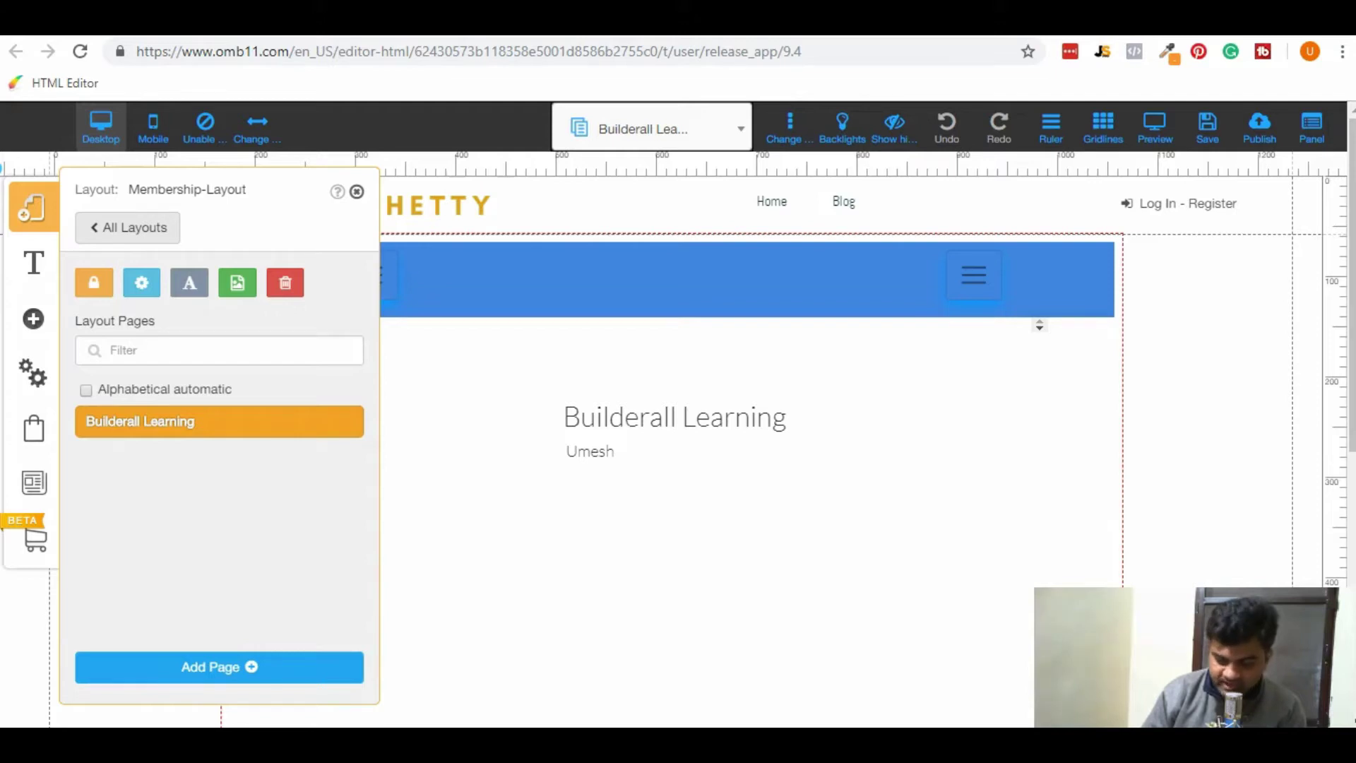
left_click(106, 224)
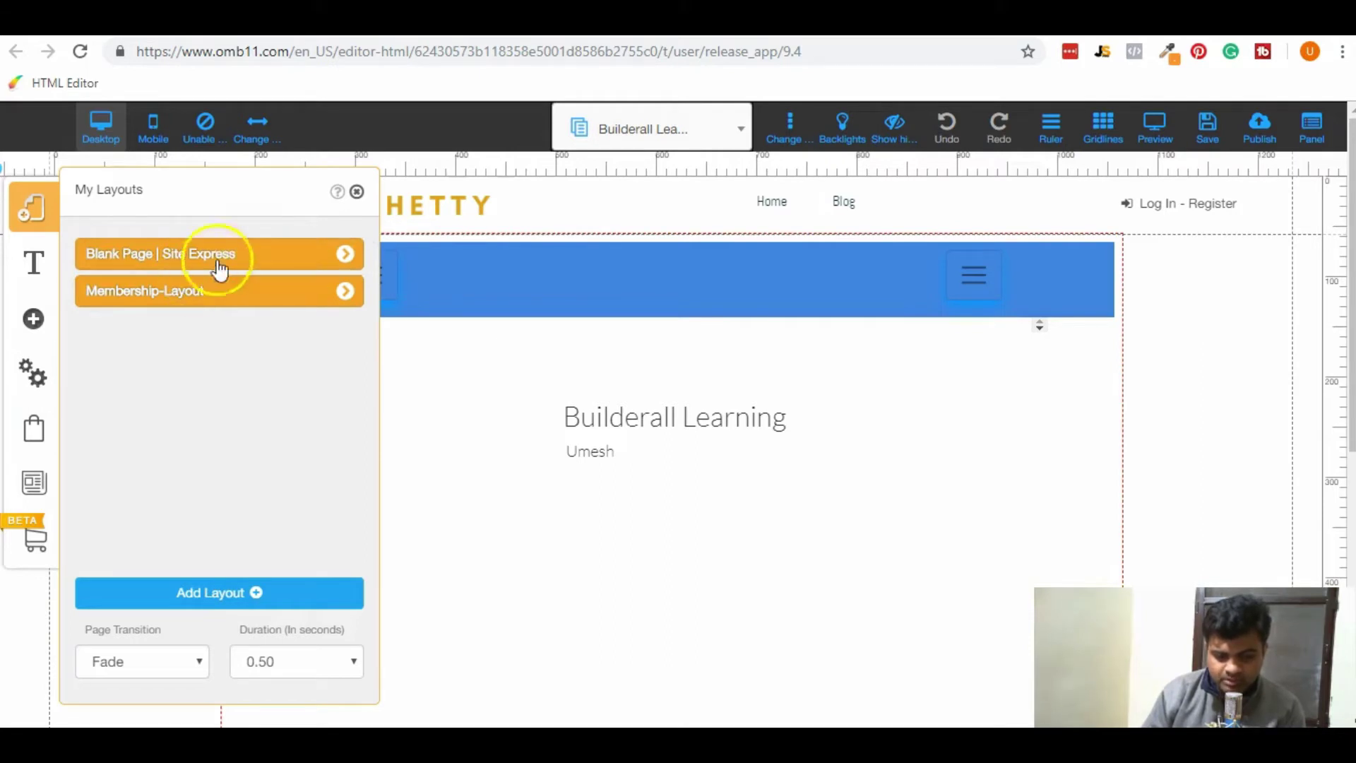
Create a new page from the blank template named 'Landing Page'.
left_click(349, 257)
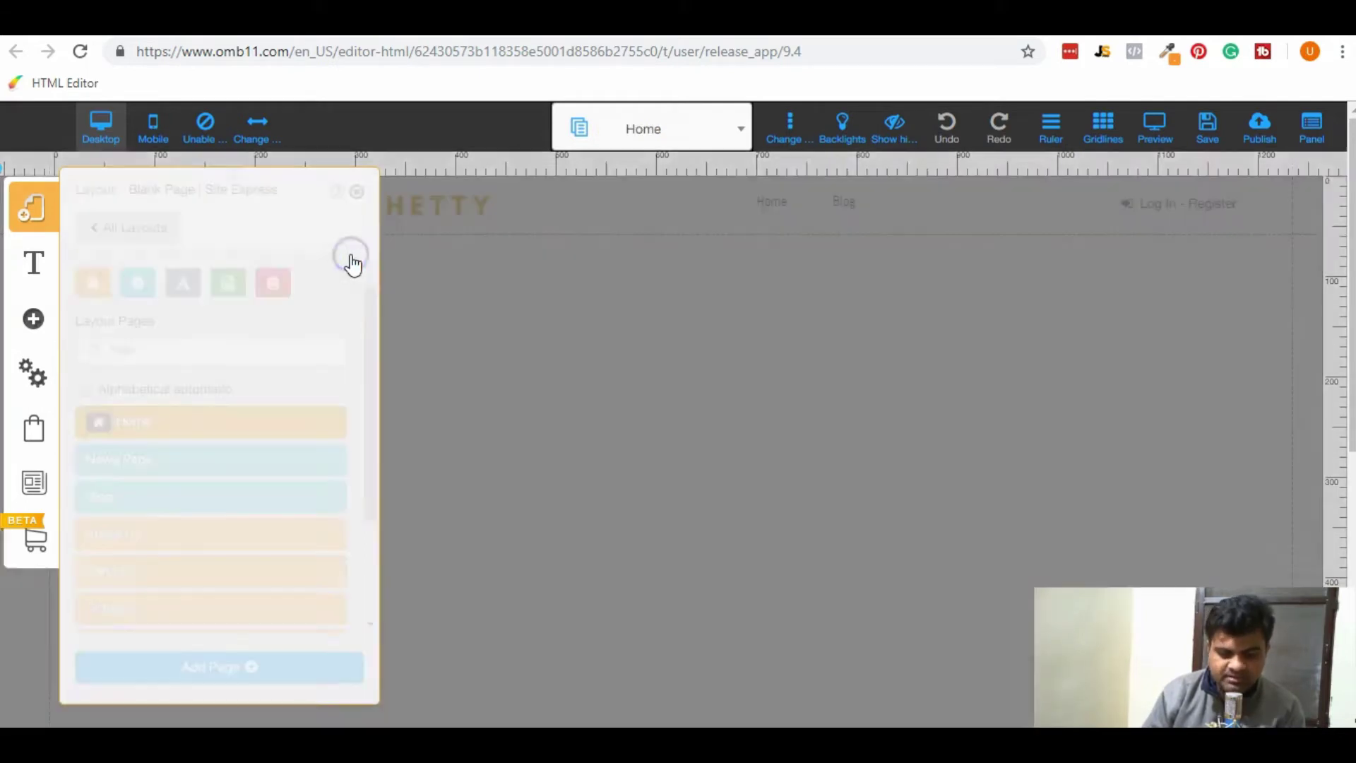
scroll(273, 547, "down", 3)
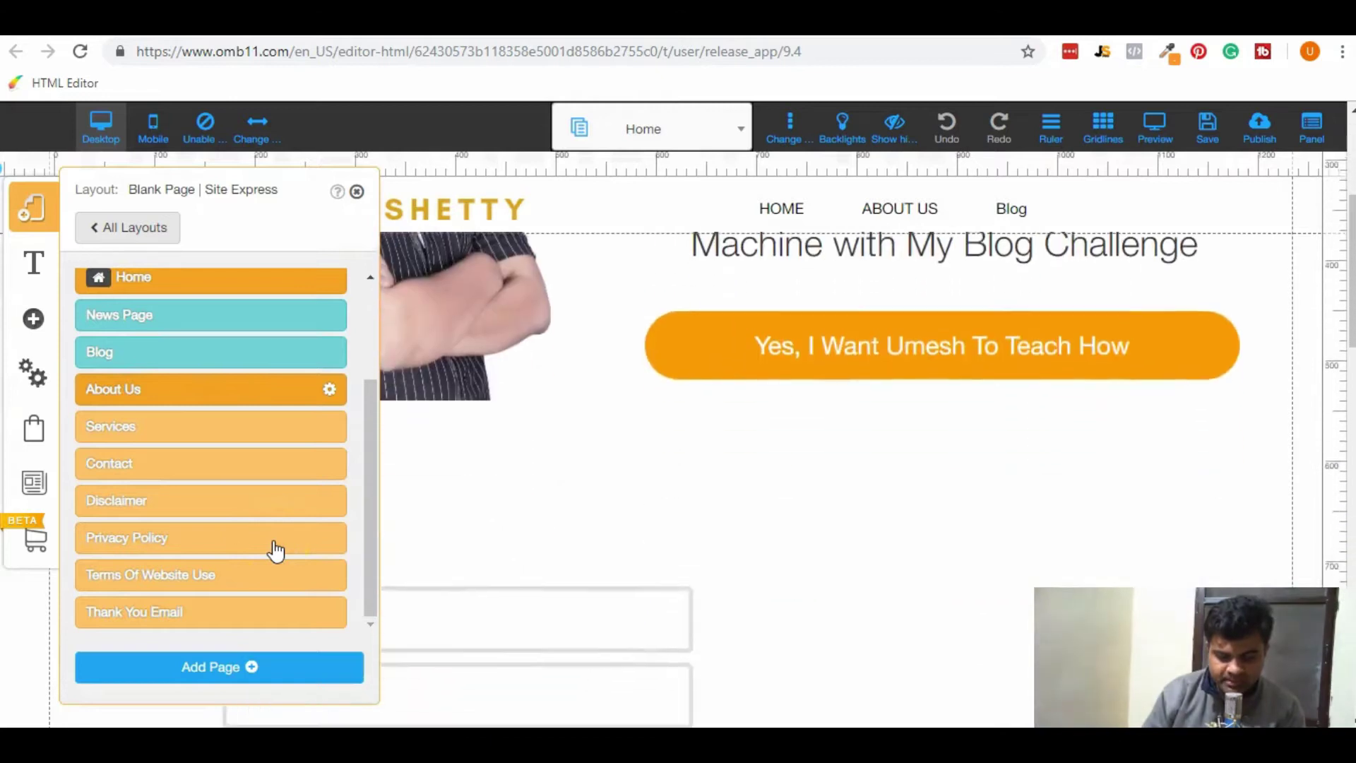
left_click(228, 670)
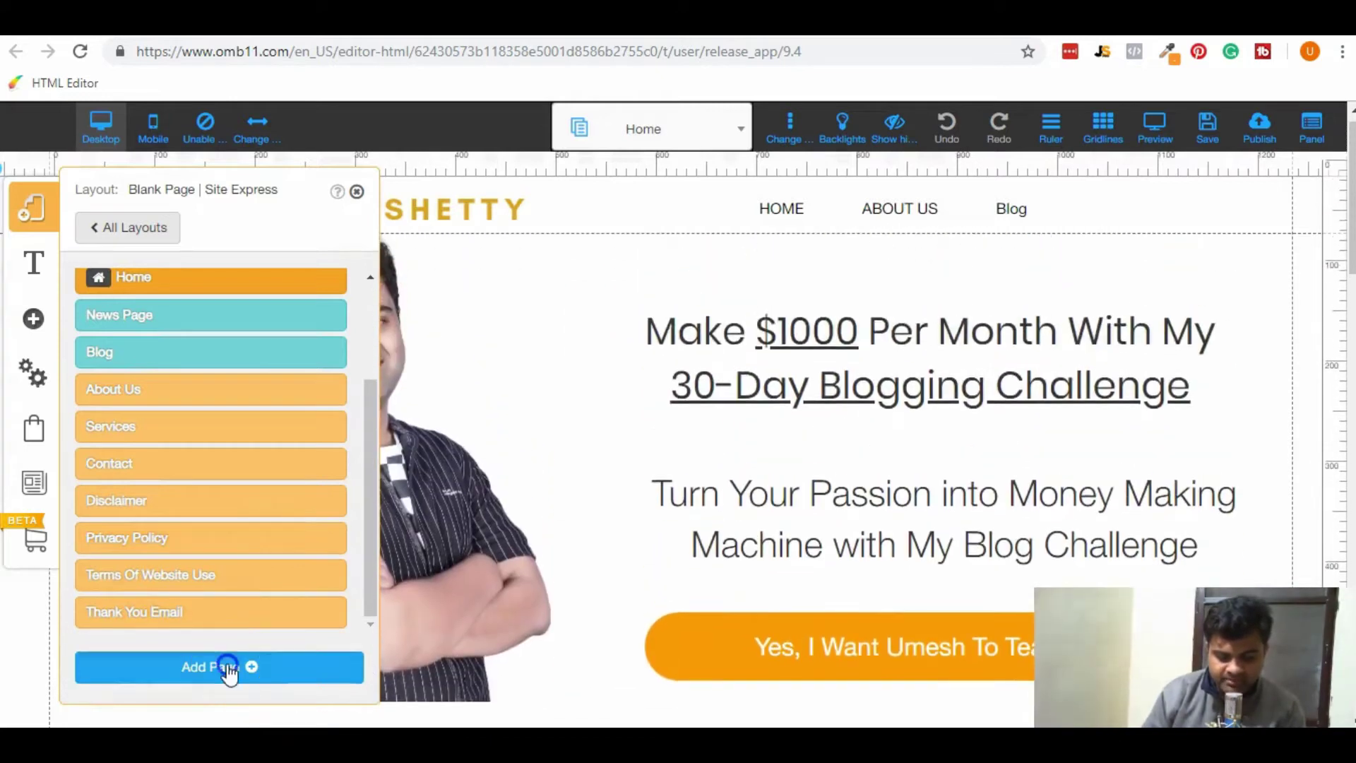
left_click_drag(386, 415, 403, 548)
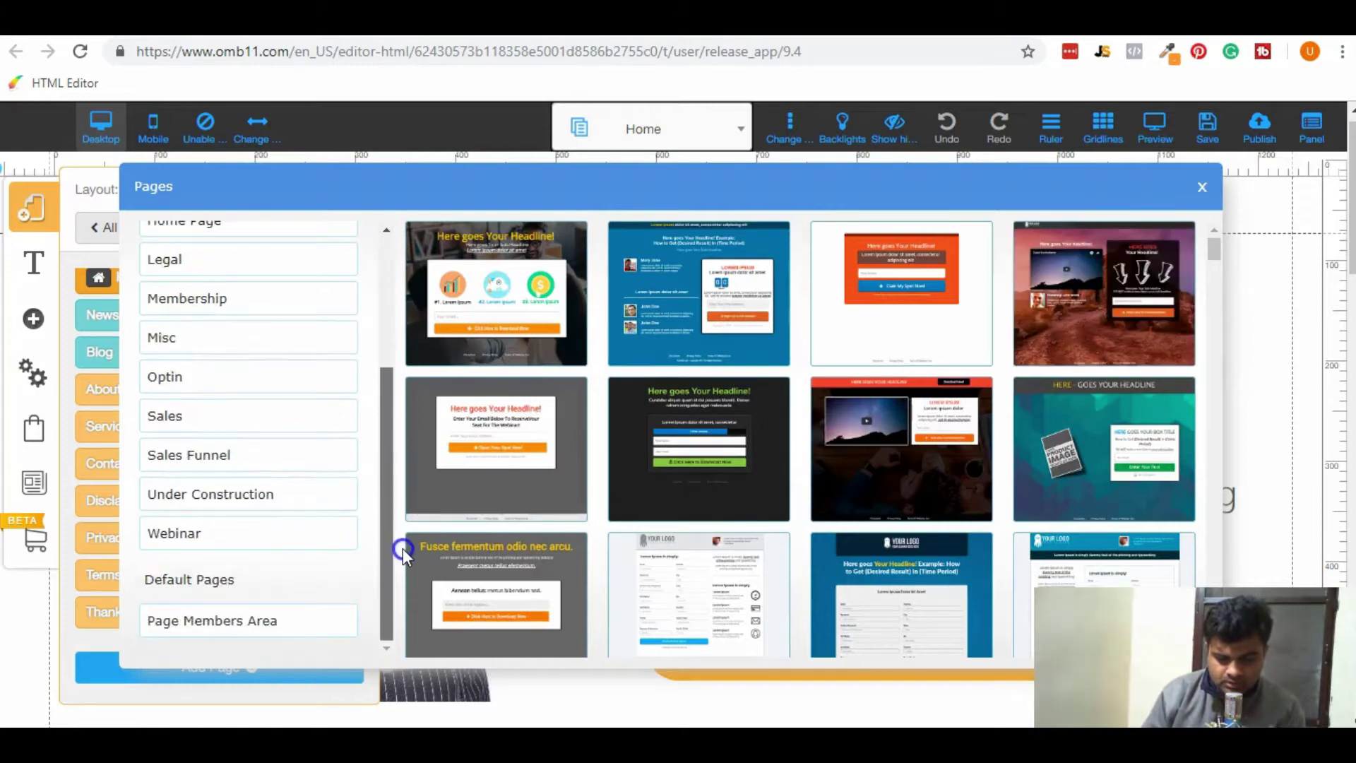
scroll(369, 311, "up", 5)
left_click(356, 432)
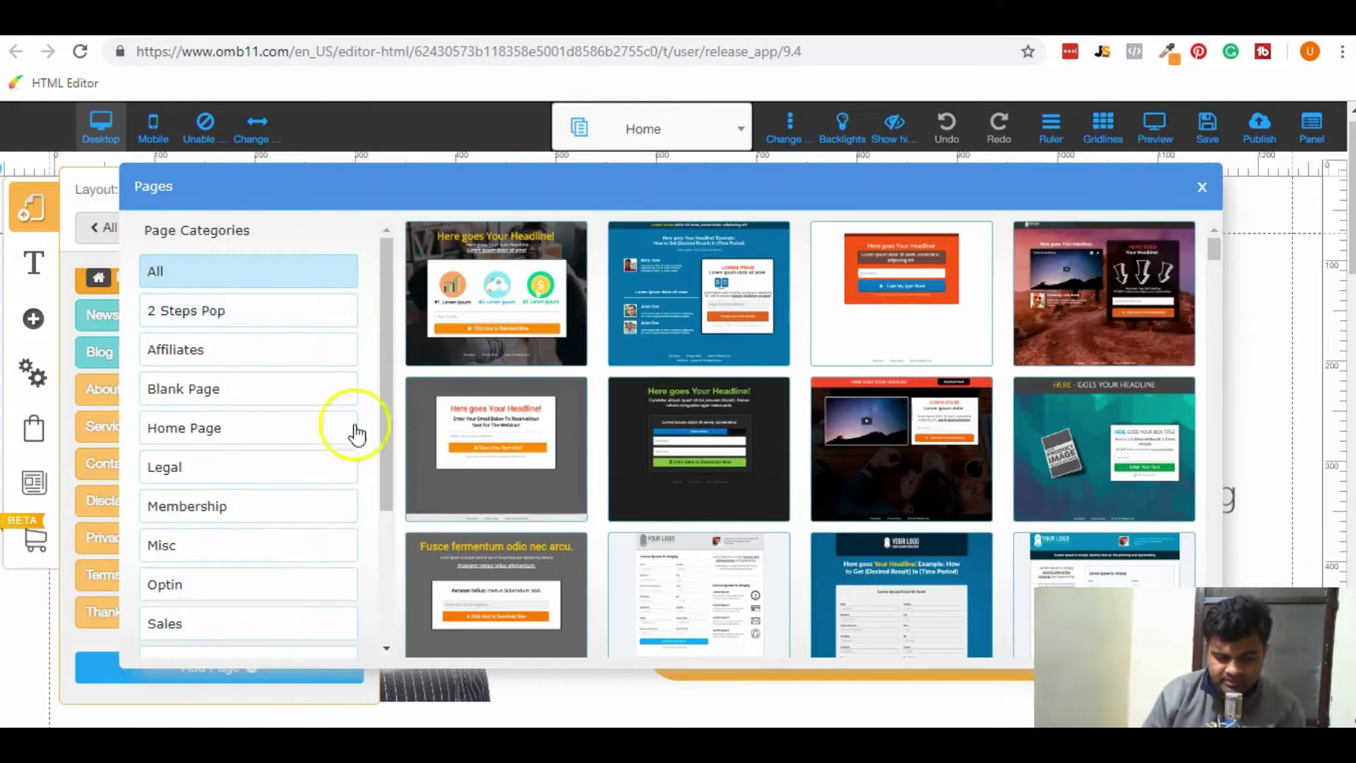
left_click(272, 395)
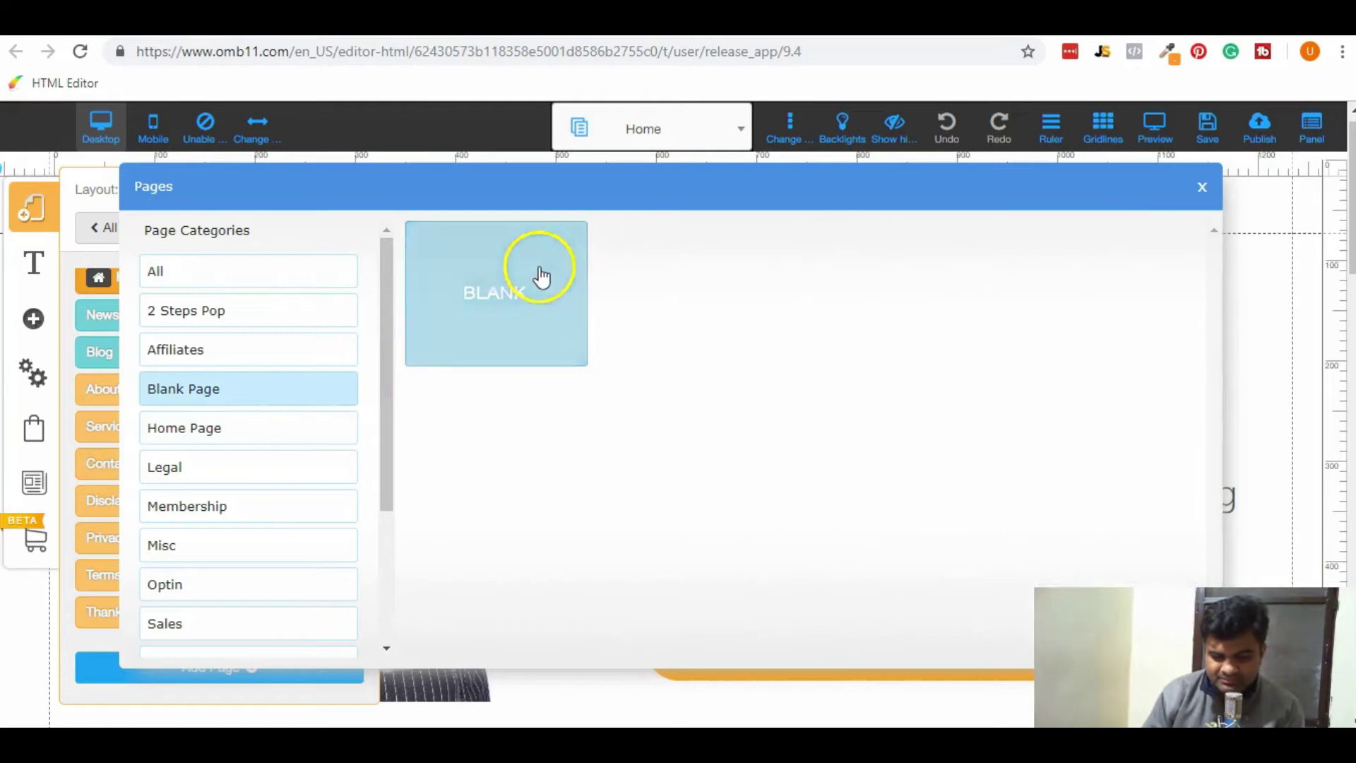
left_click(539, 278)
triple_click(616, 589)
type("Landing Paggee")
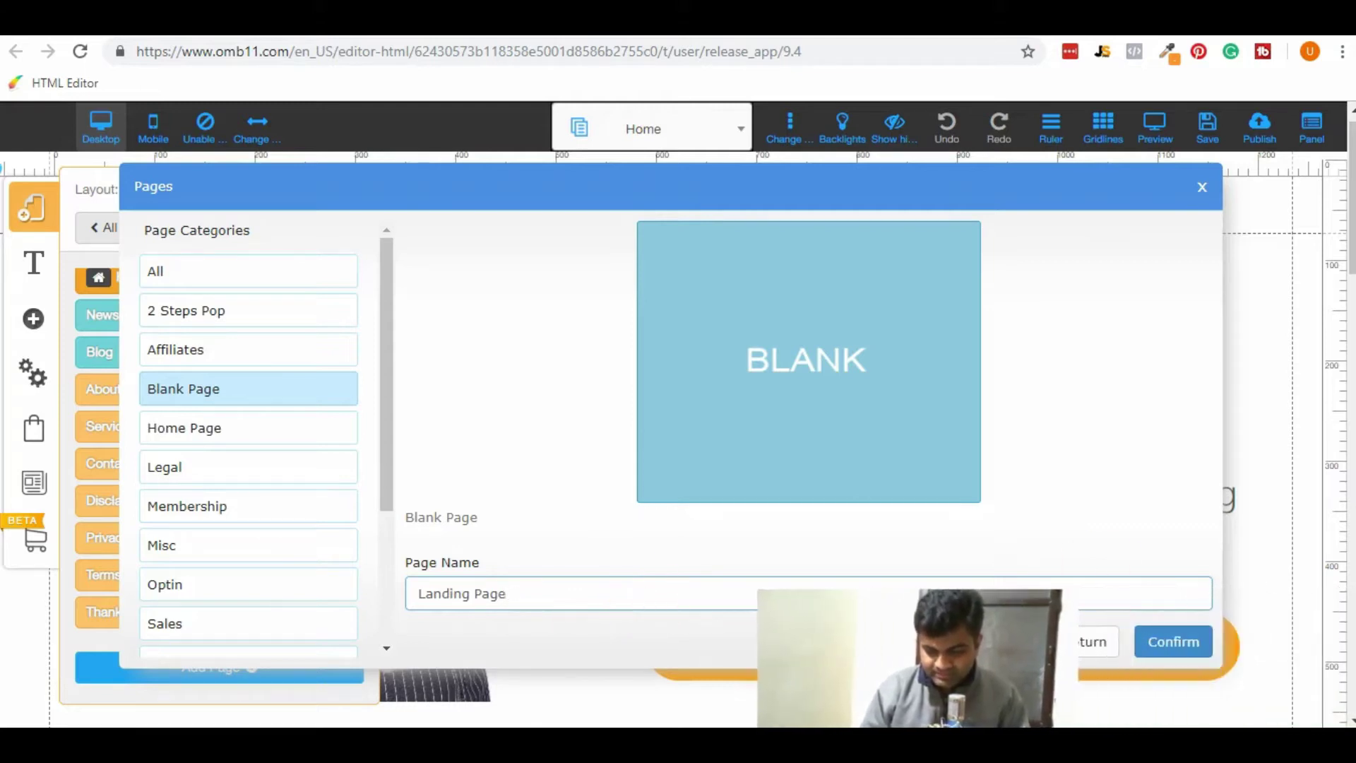
left_click(1173, 641)
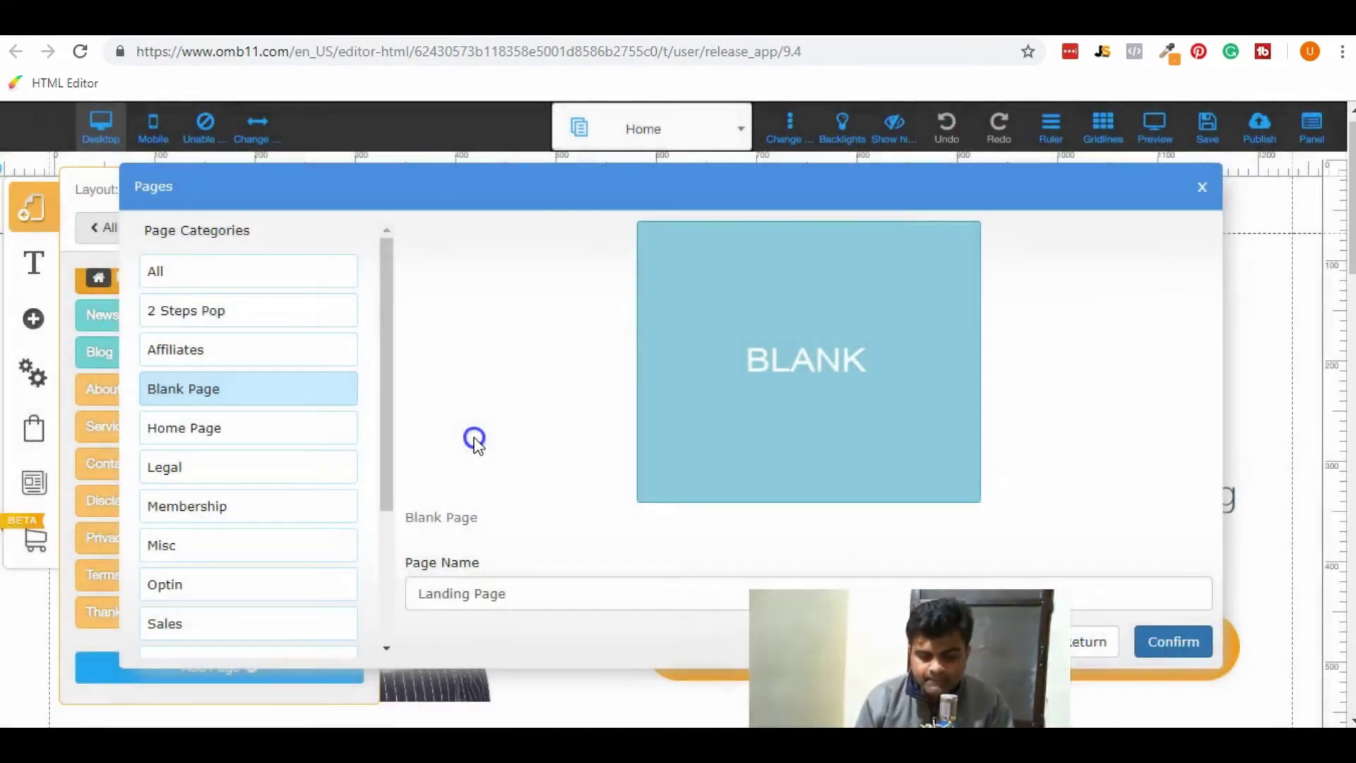
left_click(1156, 642)
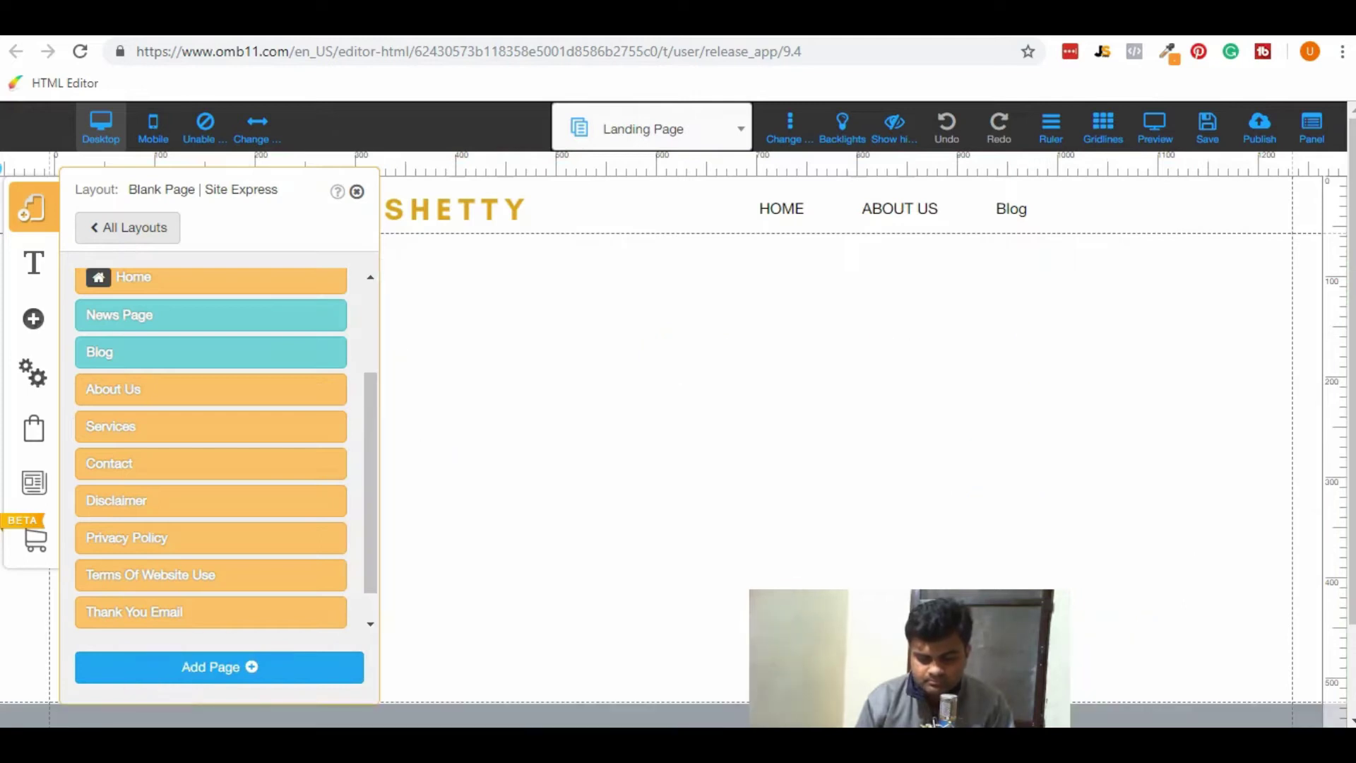
Insert a basic image element onto the Landing Page and move it toward the centre.
left_click(163, 232)
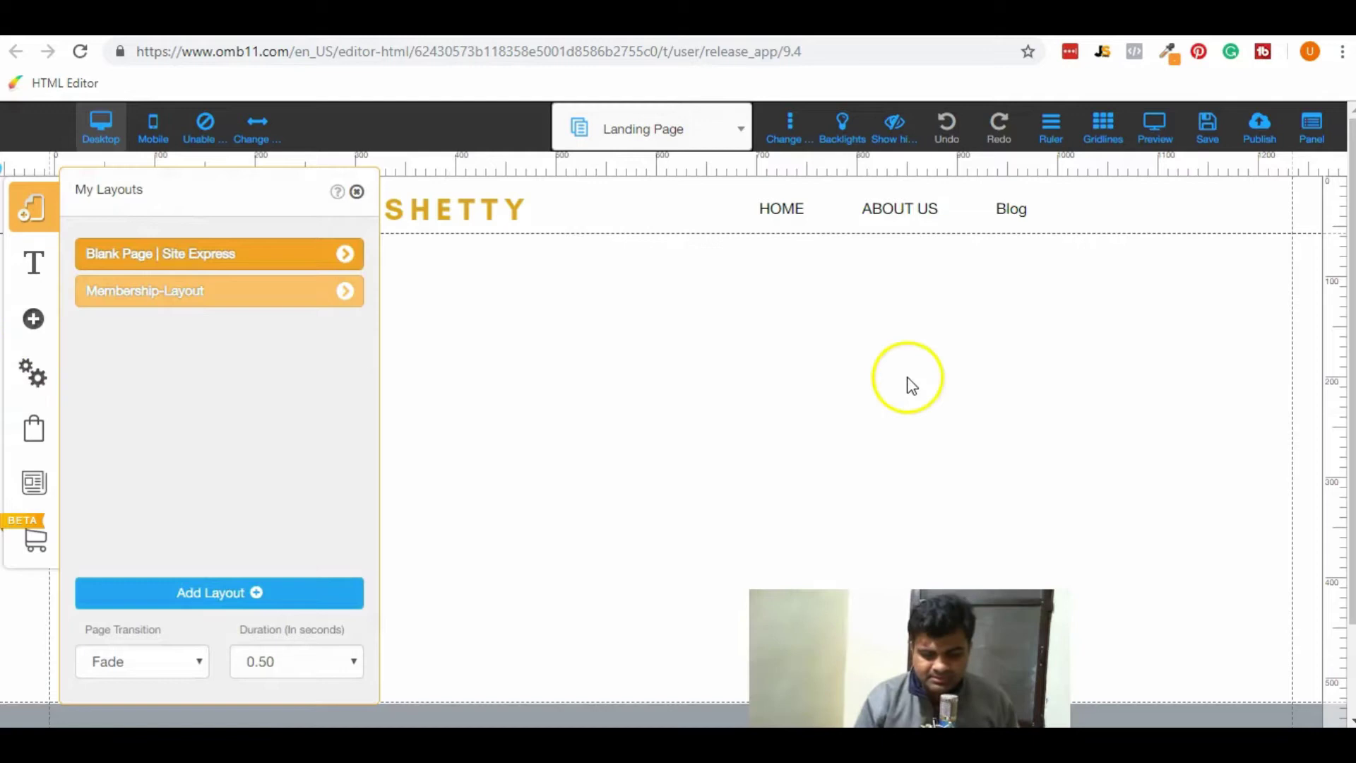
left_click(911, 385)
left_click(29, 320)
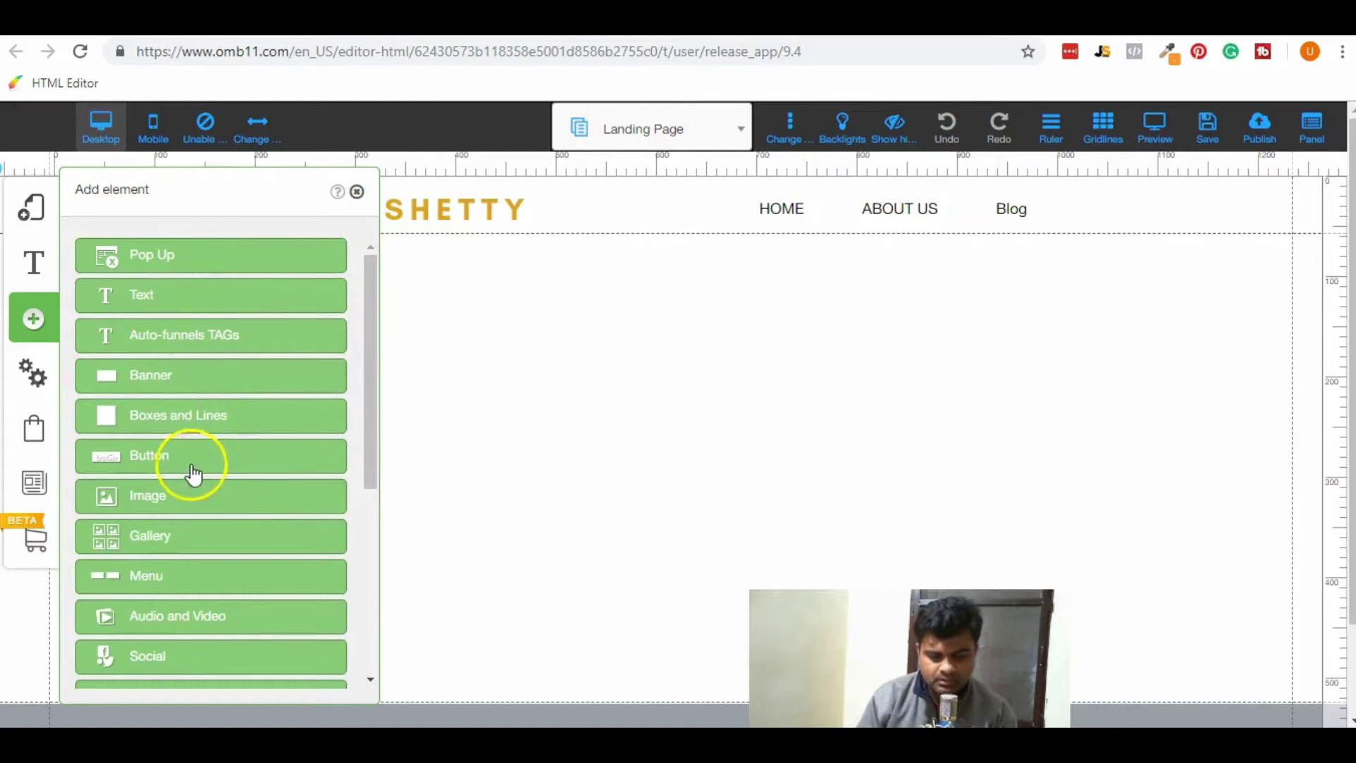
left_click(151, 503)
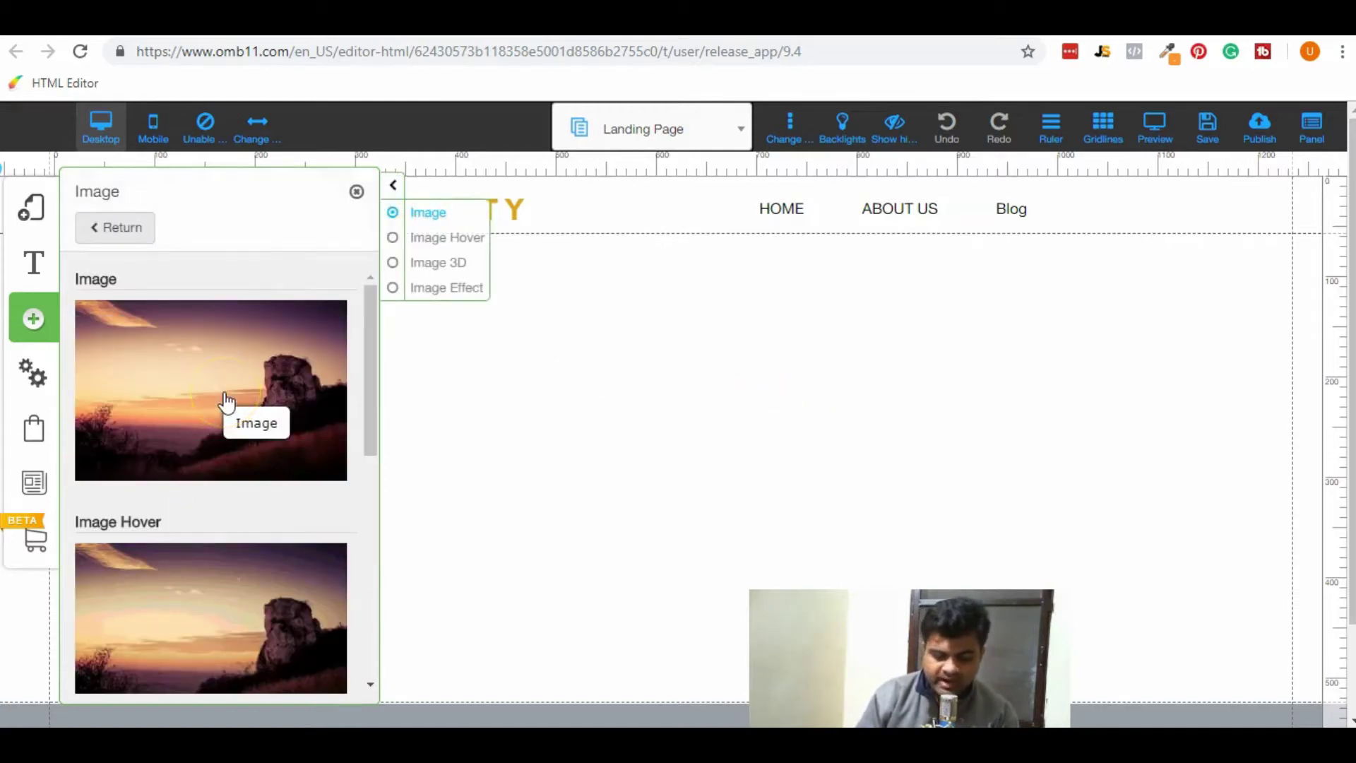
left_click(224, 394)
left_click_drag(820, 475, 907, 445)
left_click(391, 185)
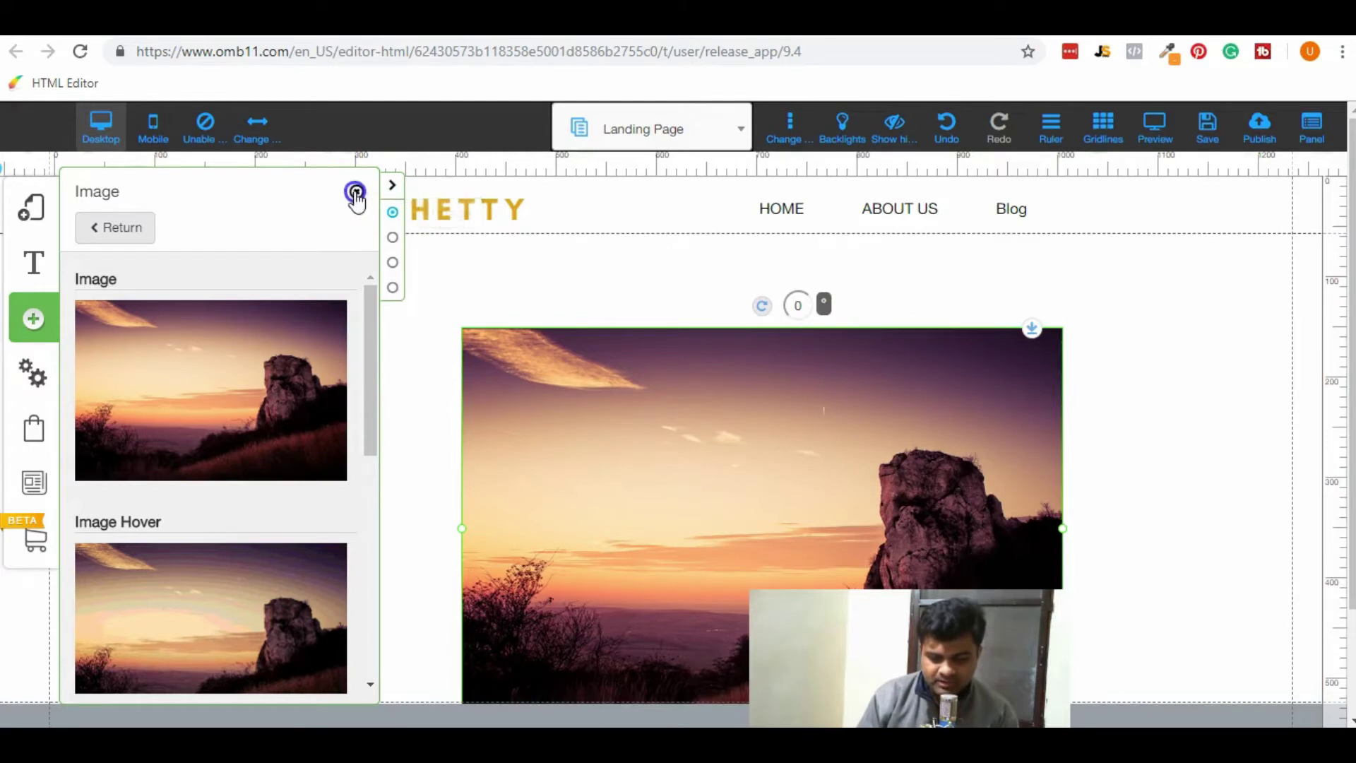
left_click(356, 191)
Replace the image with the Make Money With Builderall graphic from My Files and narrow it.
double_click(631, 443)
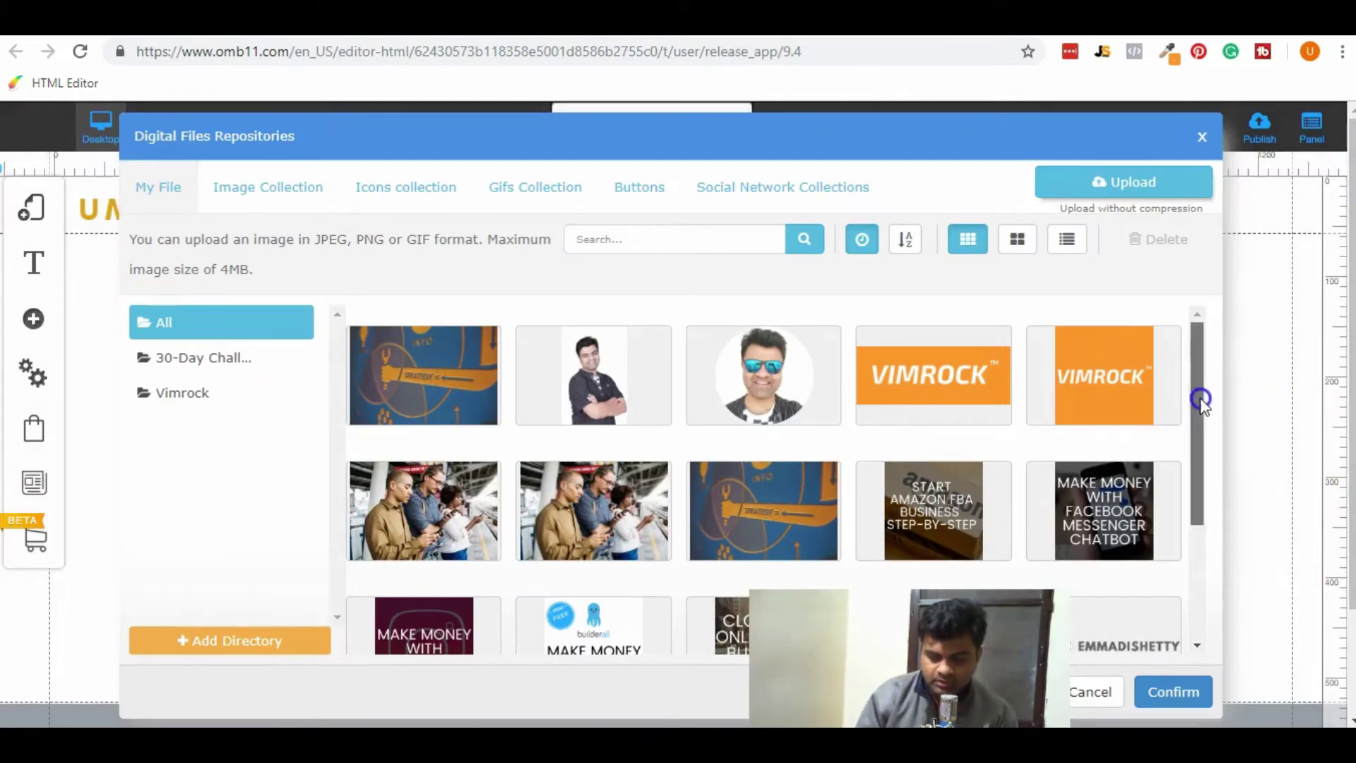
left_click_drag(1202, 401, 1208, 575)
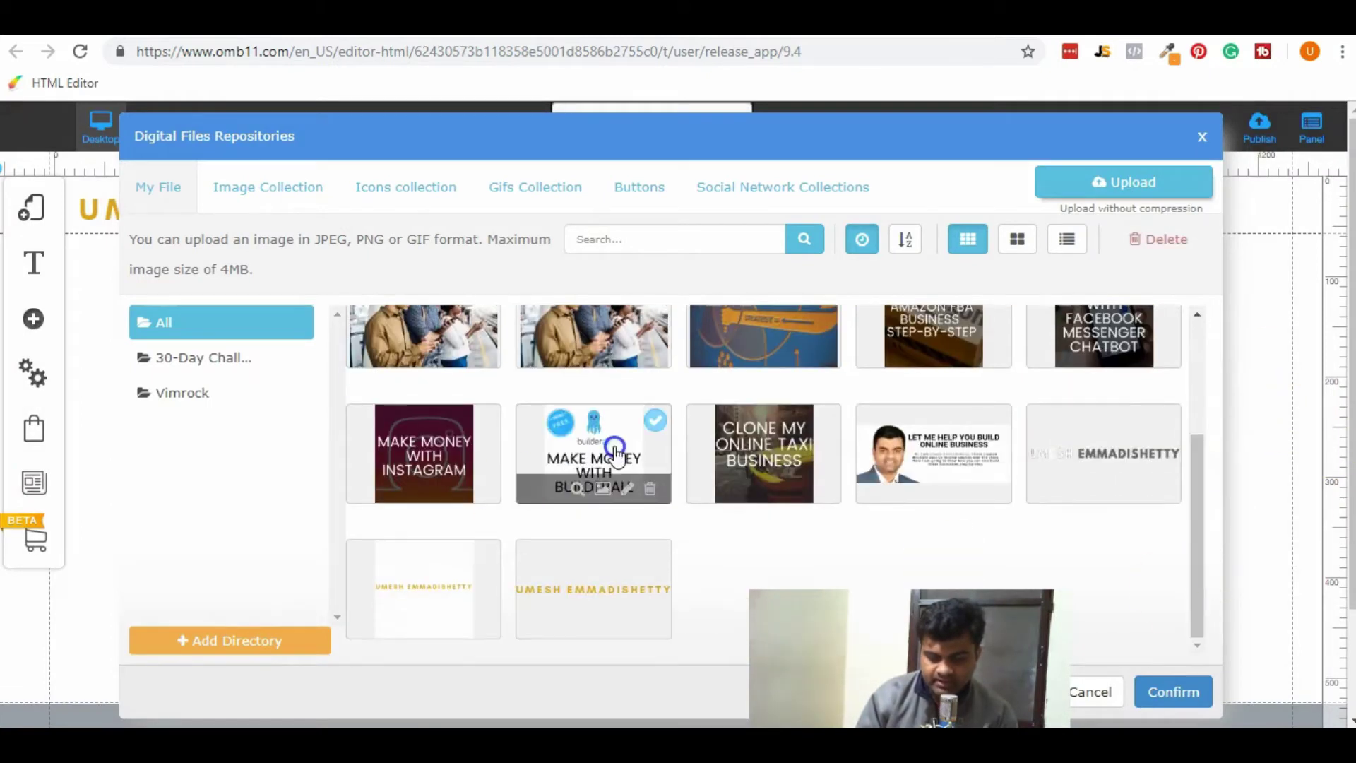
left_click(1175, 689)
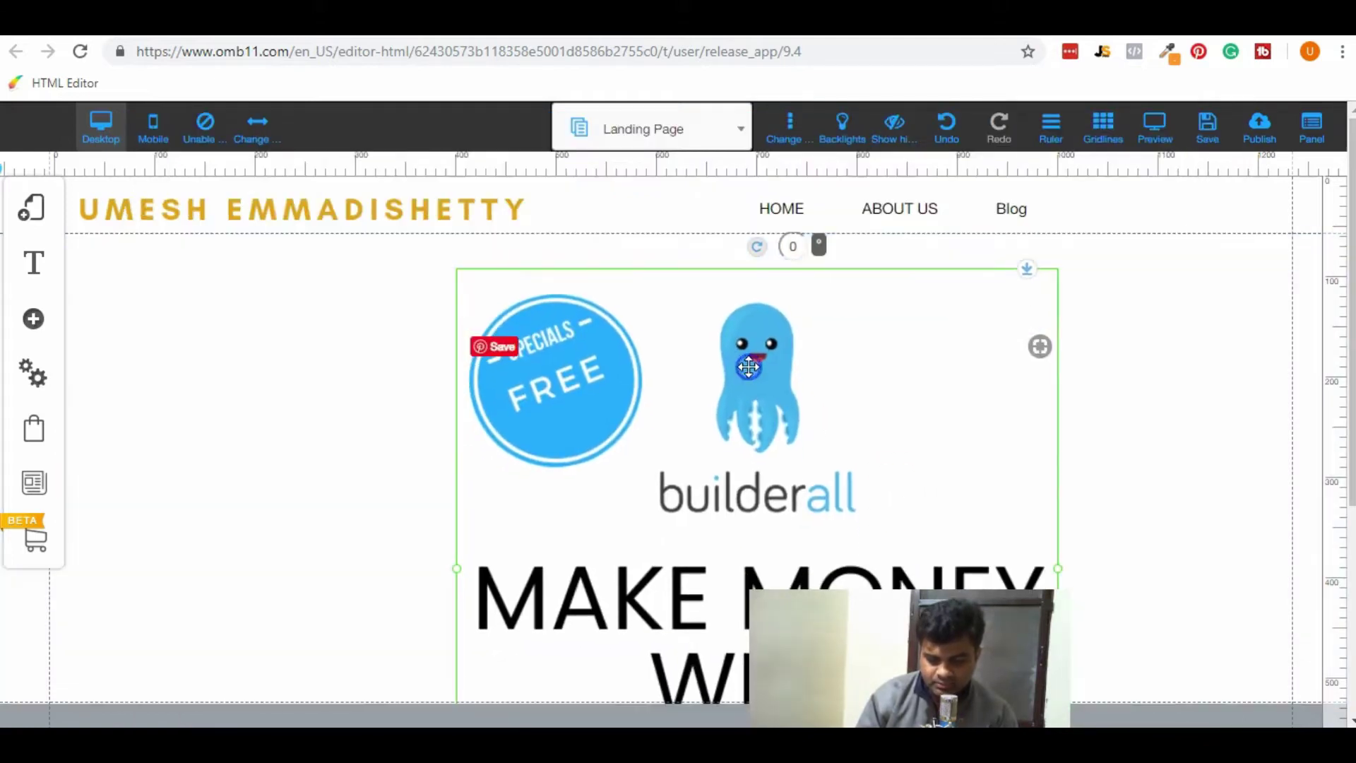
scroll(1069, 456, "down", 4)
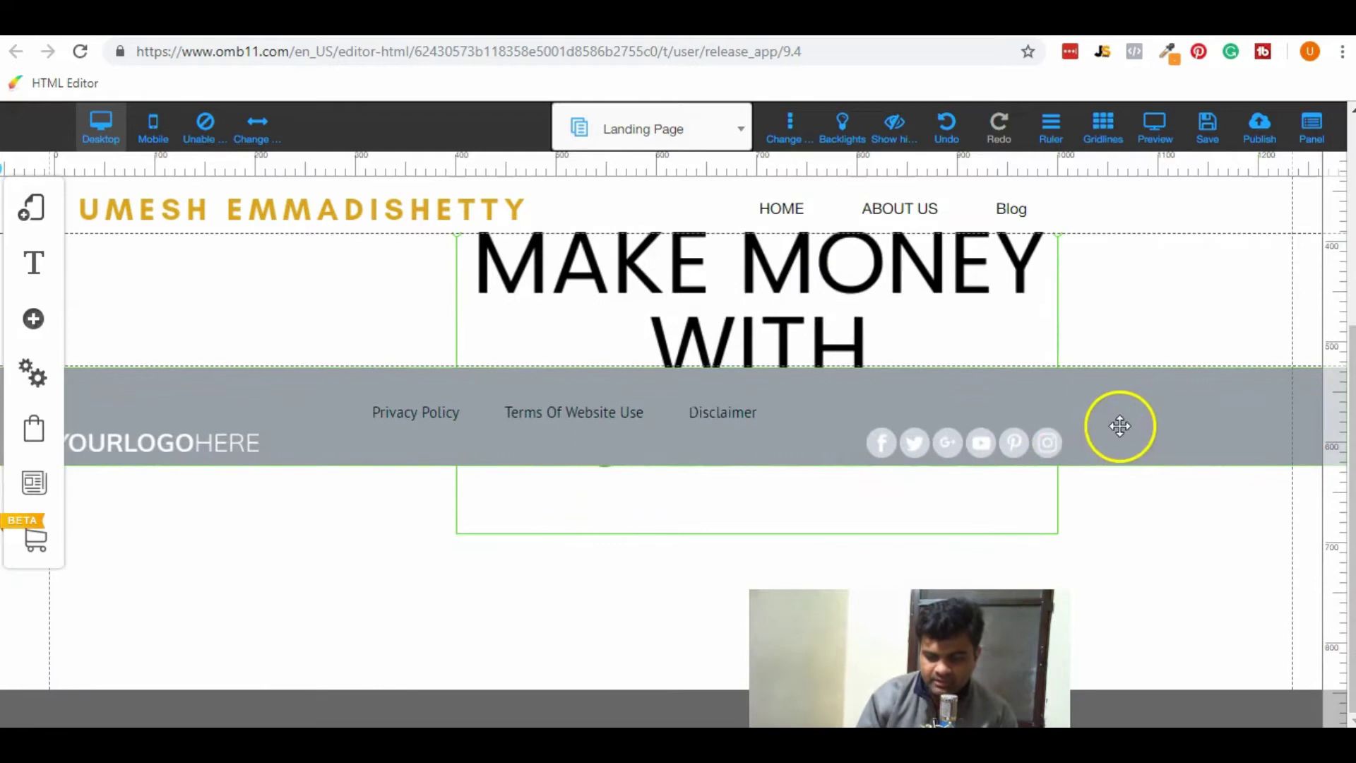
scroll(1125, 382, "up", 2)
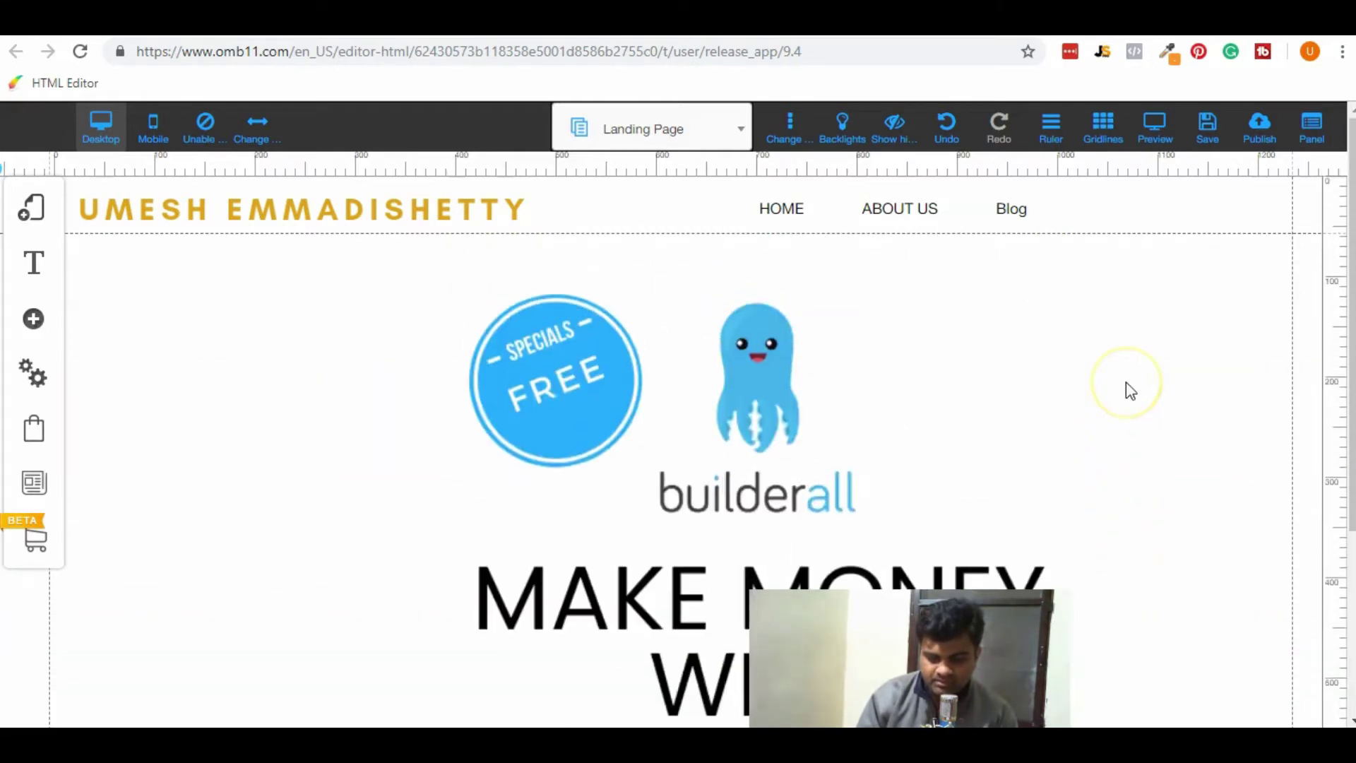
scroll(1127, 384, "down", 1)
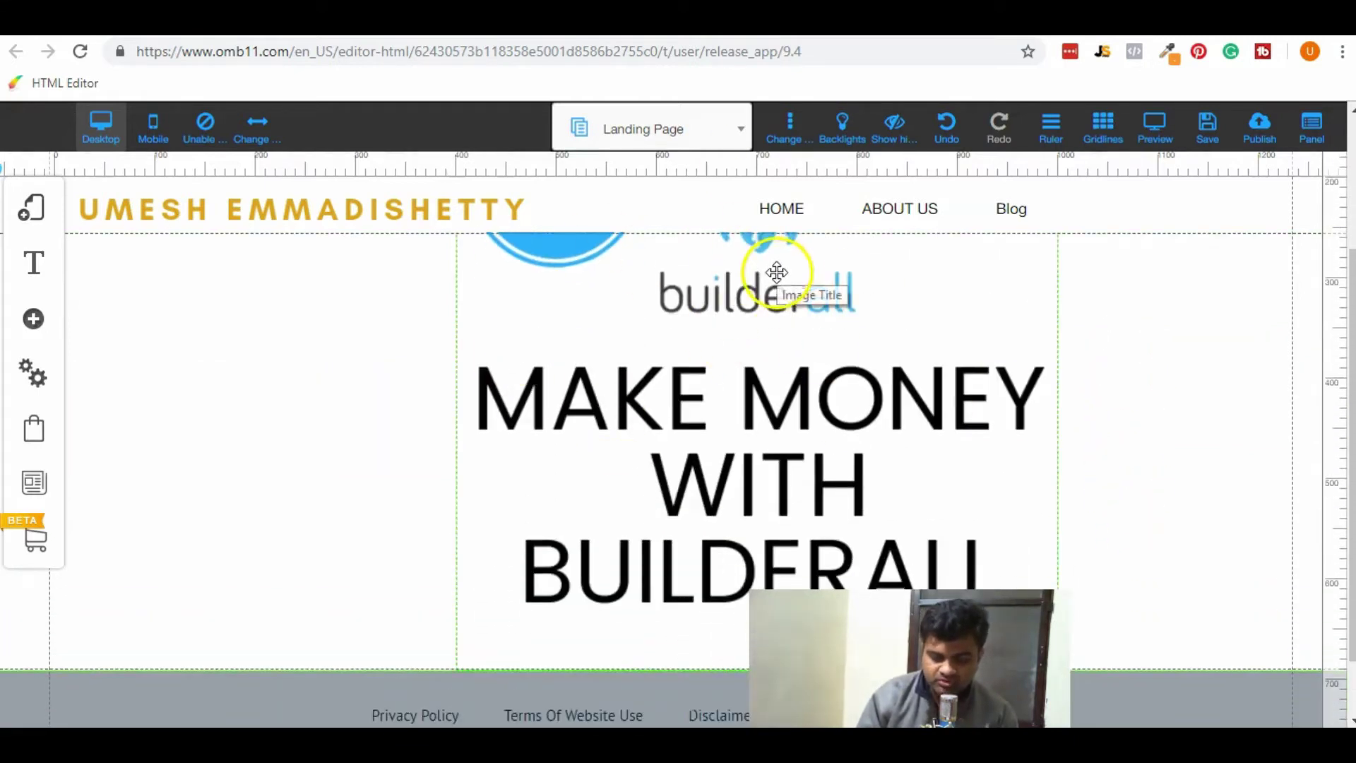
left_click(887, 362)
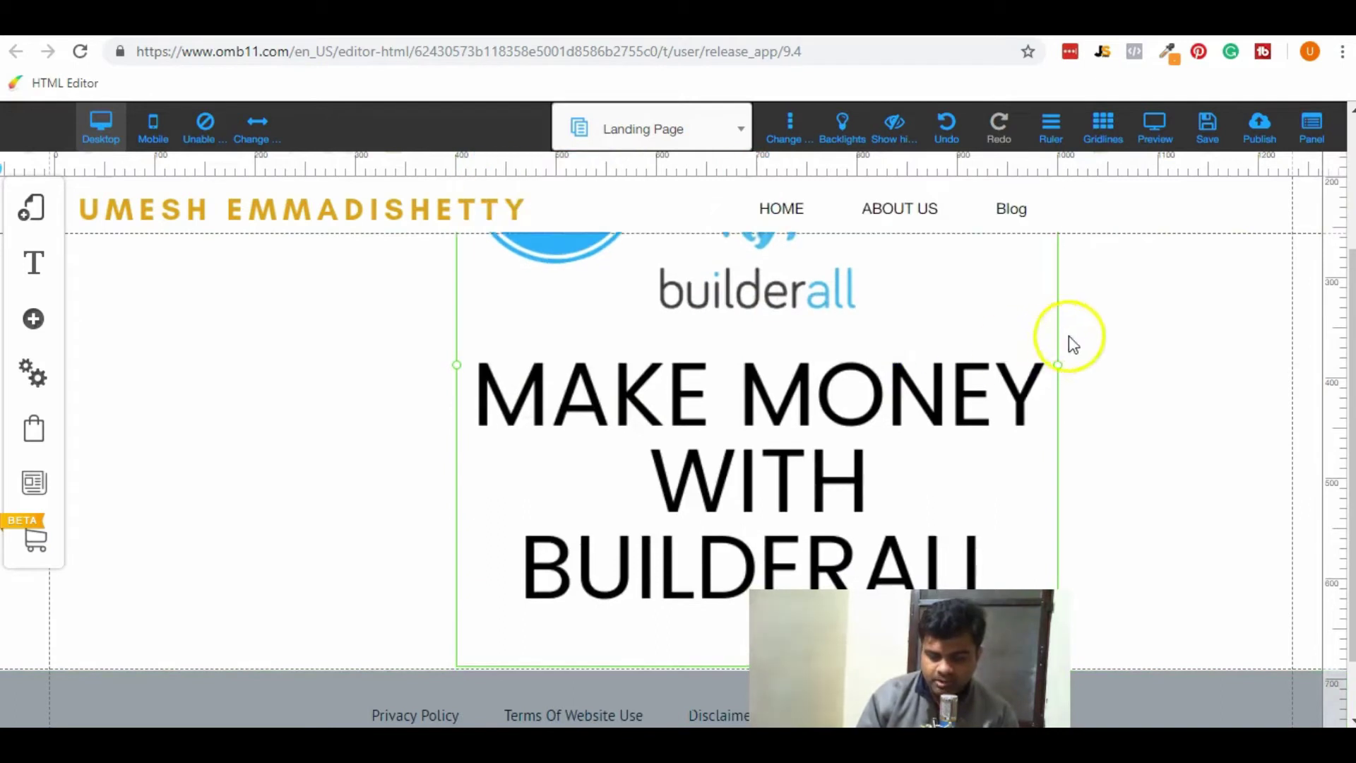
left_click_drag(1057, 365, 911, 327)
scroll(1110, 388, "up", 3)
scroll(1059, 452, "up", 2)
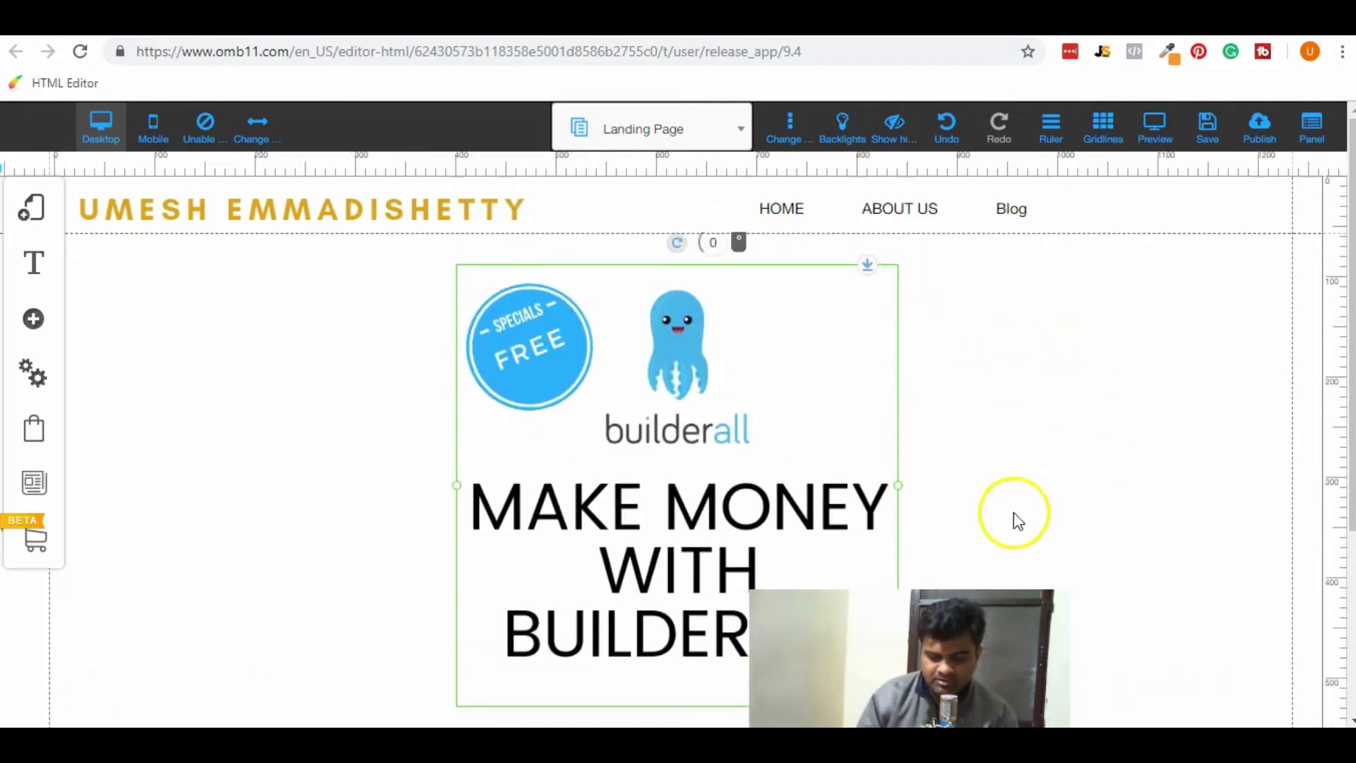
scroll(1014, 514, "up", 1)
left_click(38, 317)
left_click(149, 296)
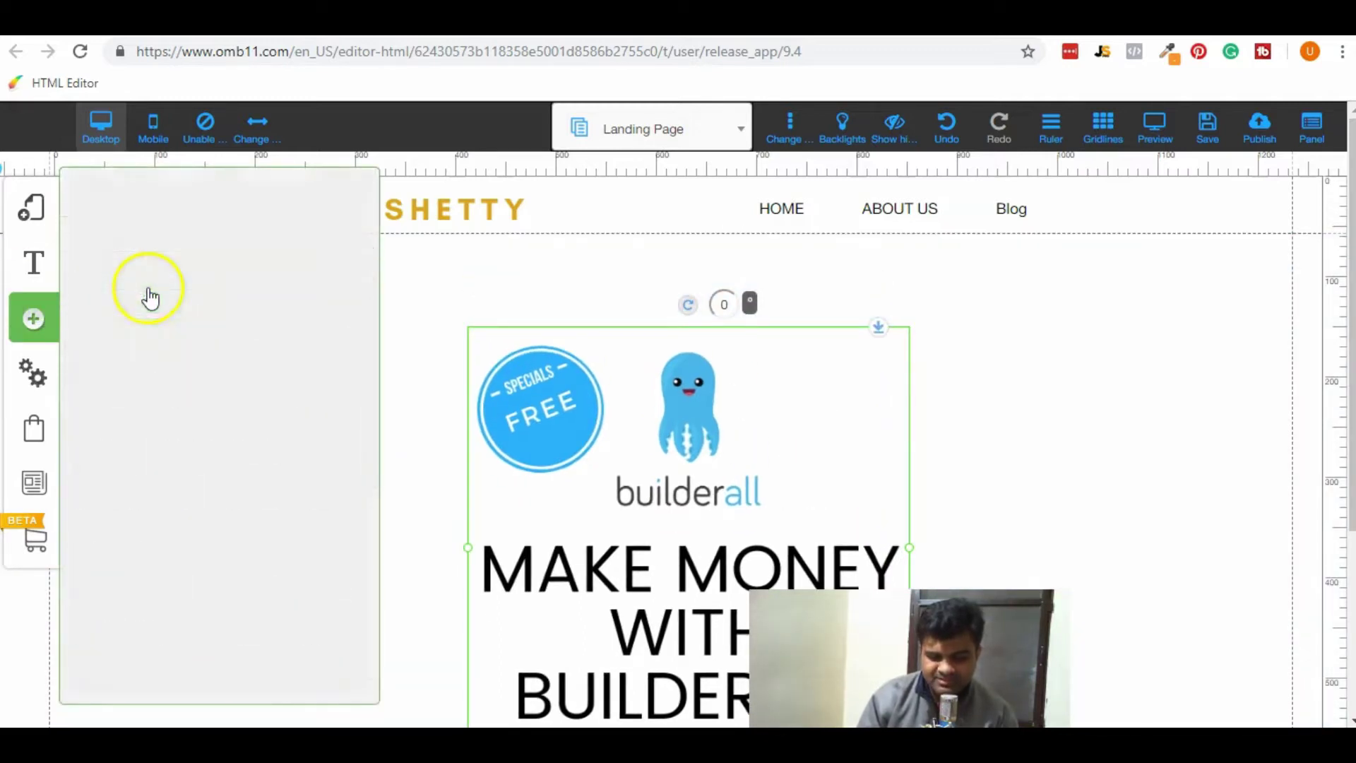
Add an extra-large title, then shrink the Builderall graphic and move it below the title.
left_click(255, 339)
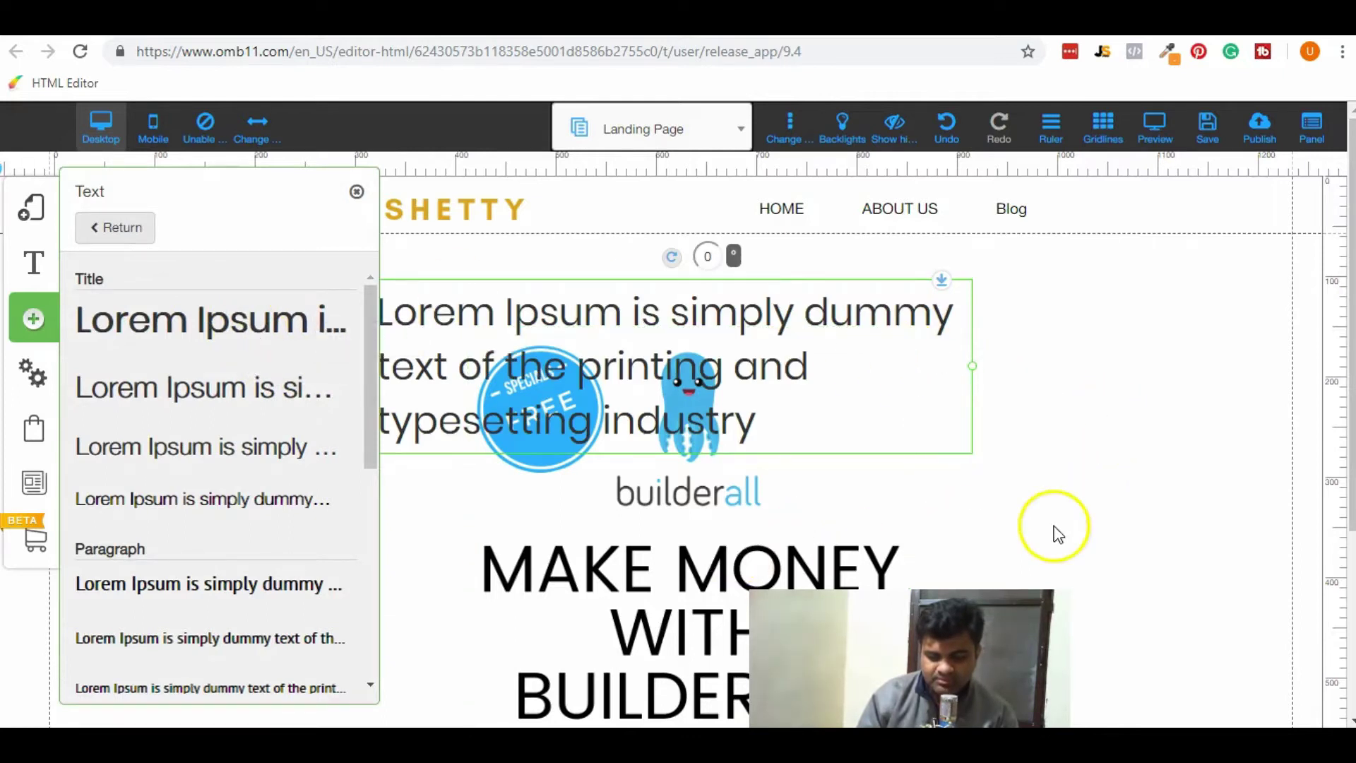
left_click(1077, 526)
mouse_move(669, 394)
left_mouse_down()
mouse_move(689, 343)
mouse_move(686, 381)
left_mouse_up()
left_click(607, 623)
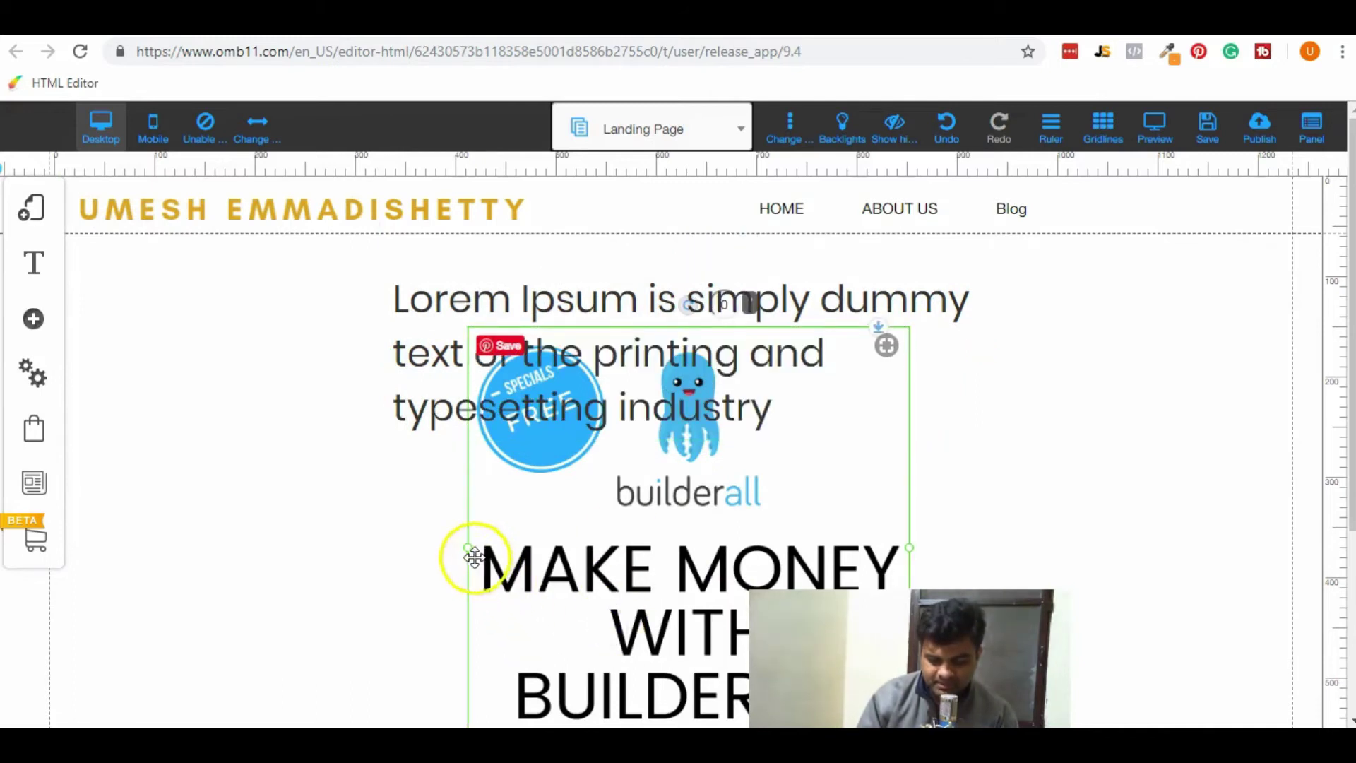
left_click_drag(469, 554, 660, 617)
Retype the title text starting 'Stop W', then select the headline and delete it.
left_click(584, 342)
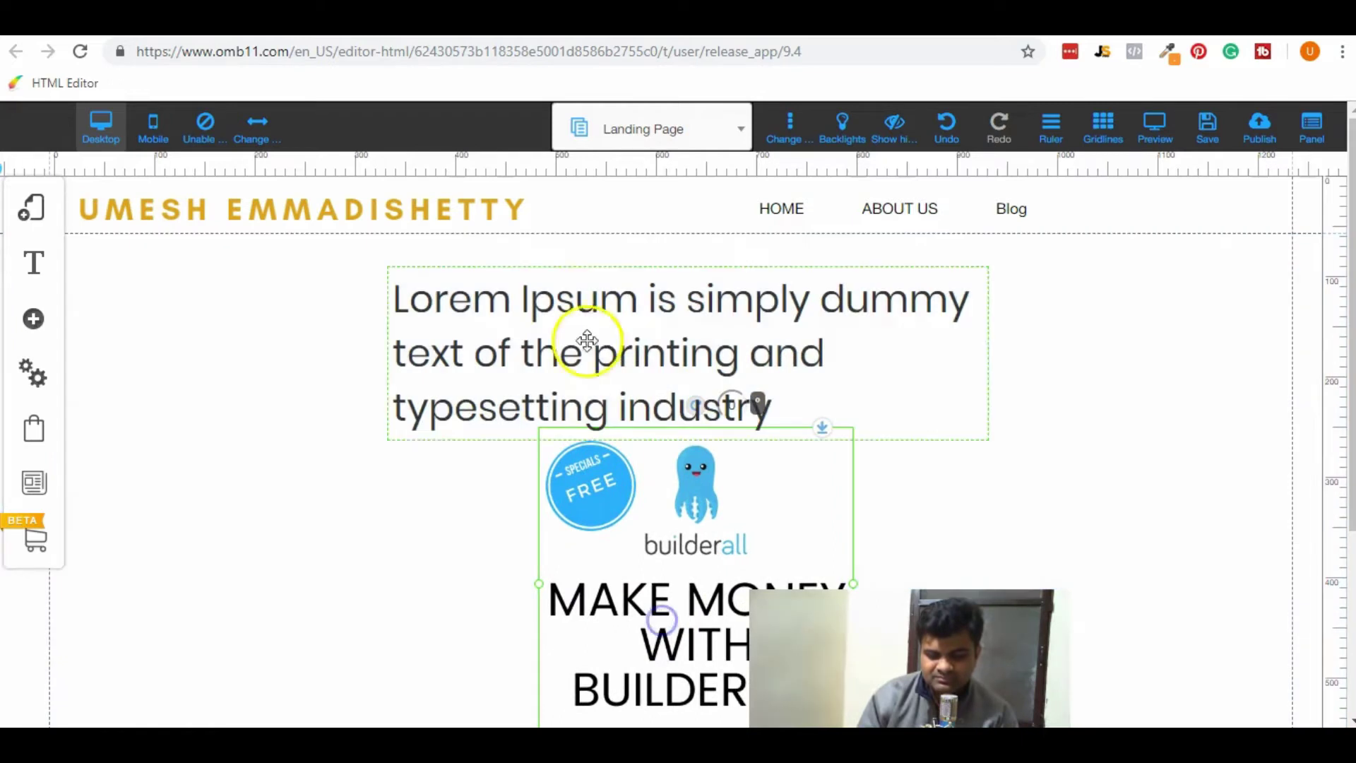
double_click(575, 302)
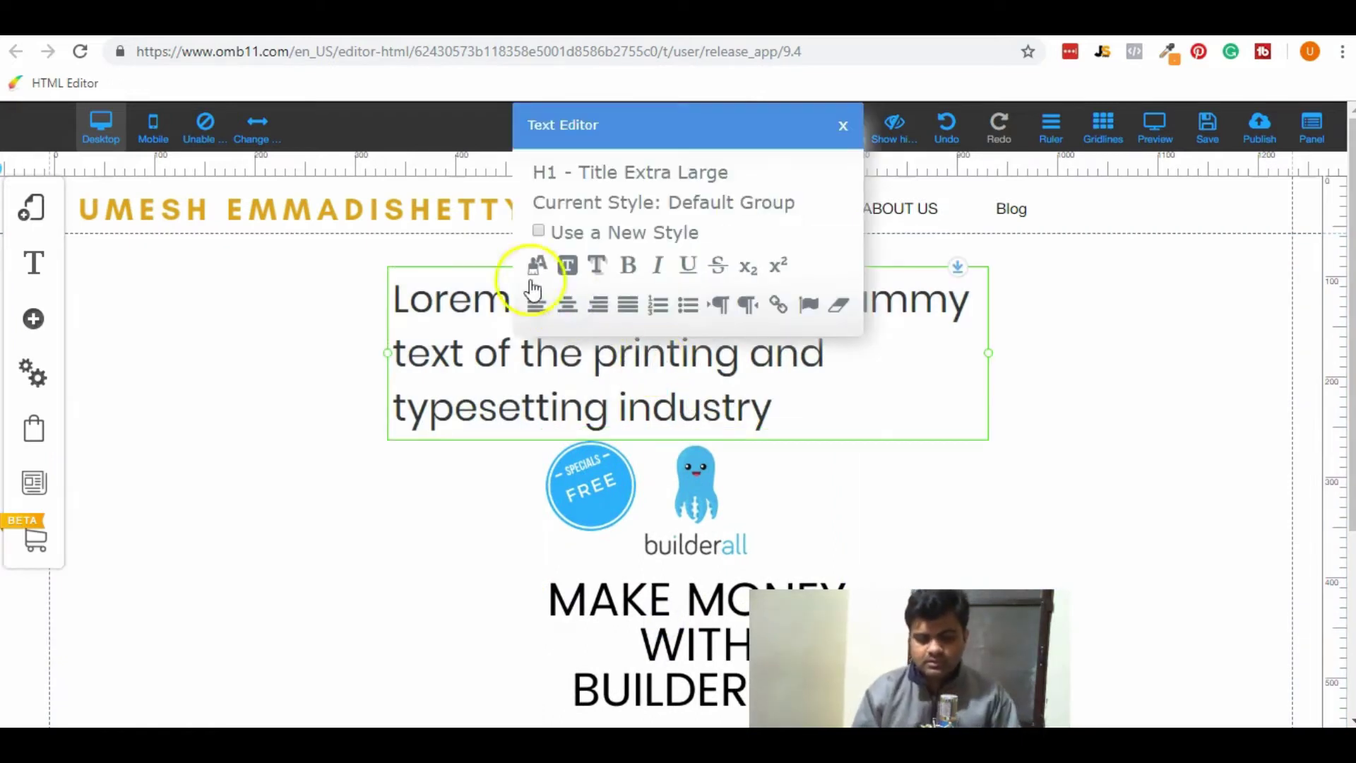
double_click(570, 399)
triple_click(571, 399)
key("Left")
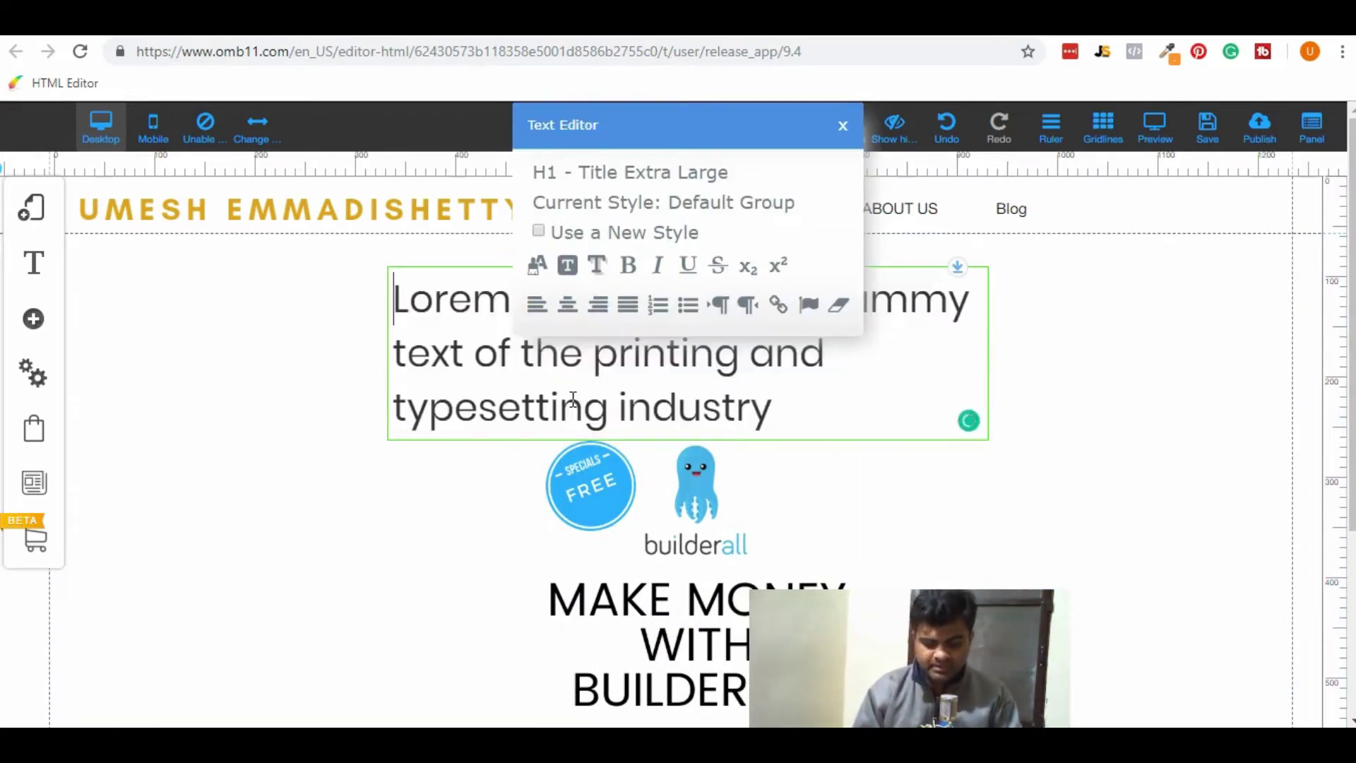
key("ctrl+a")
type("St")
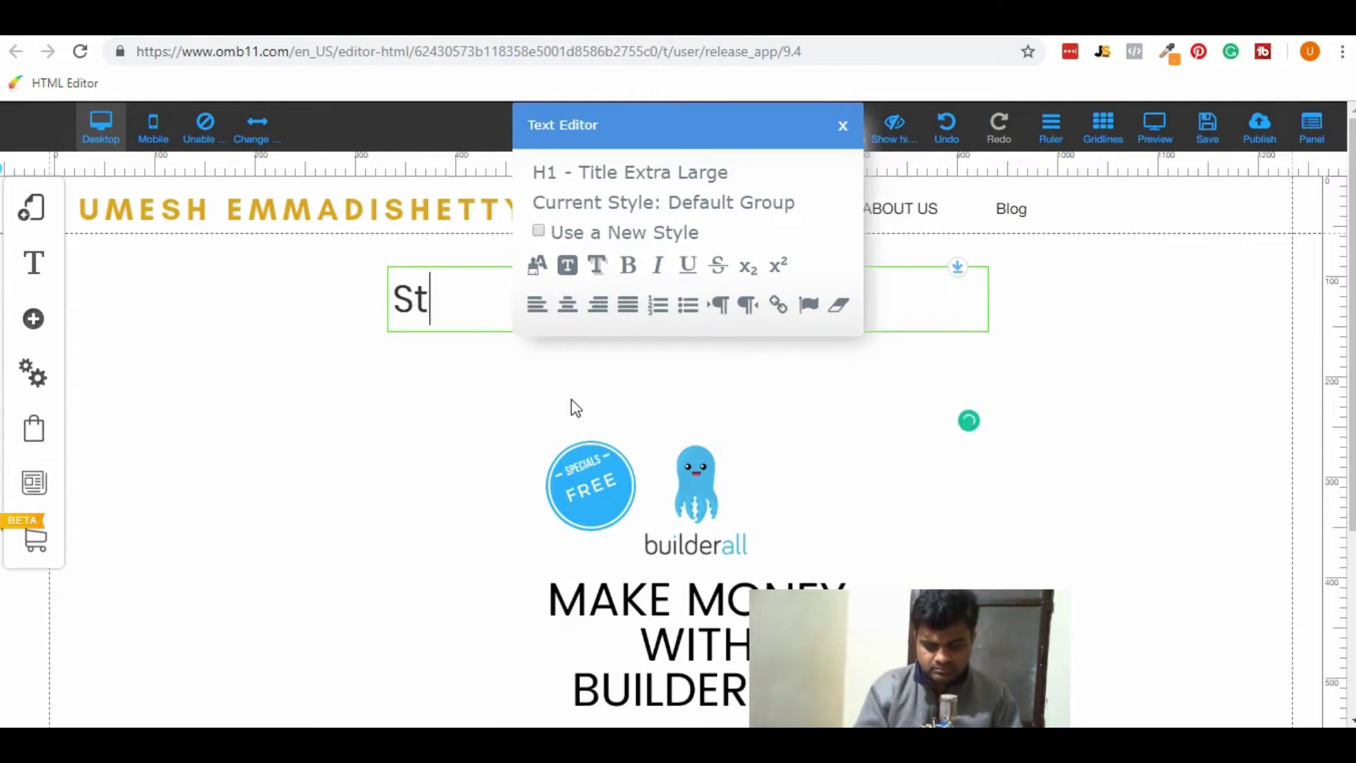
type("op W")
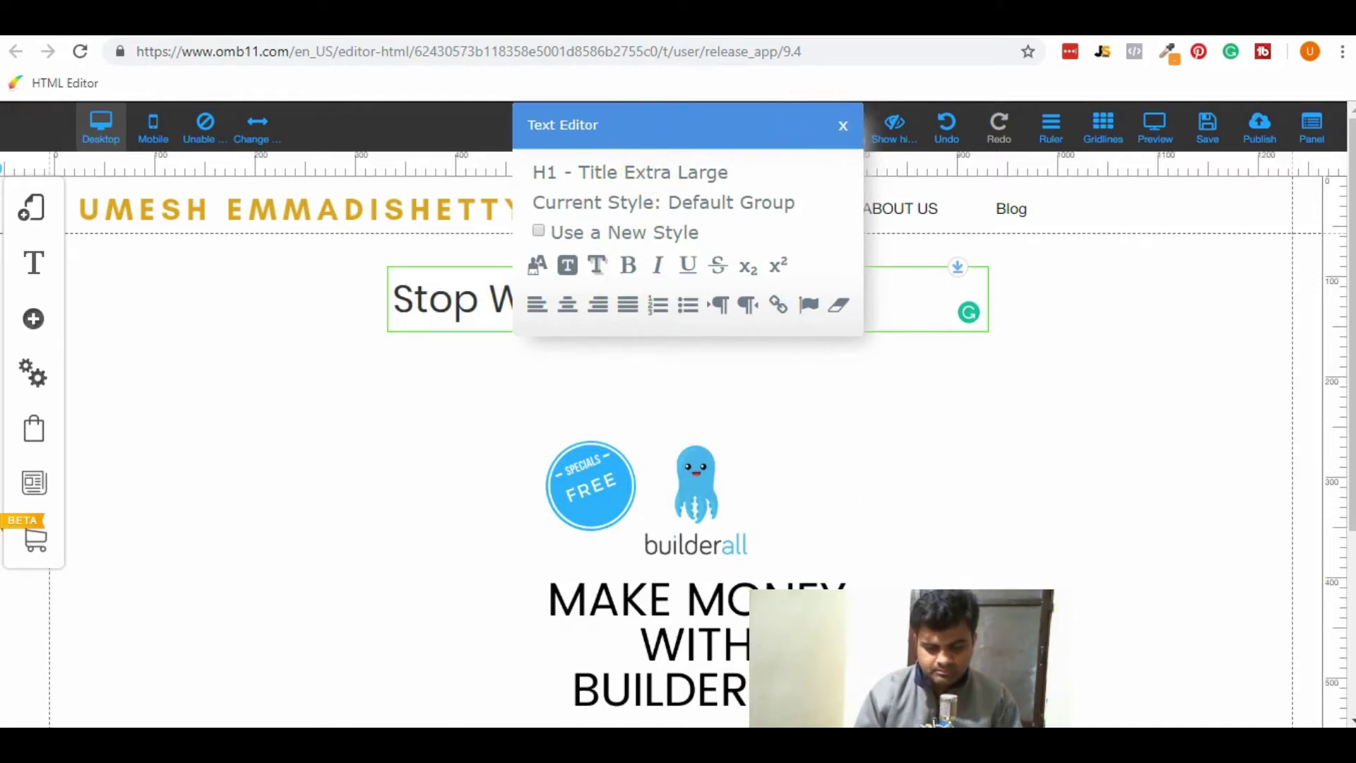
left_click(484, 433)
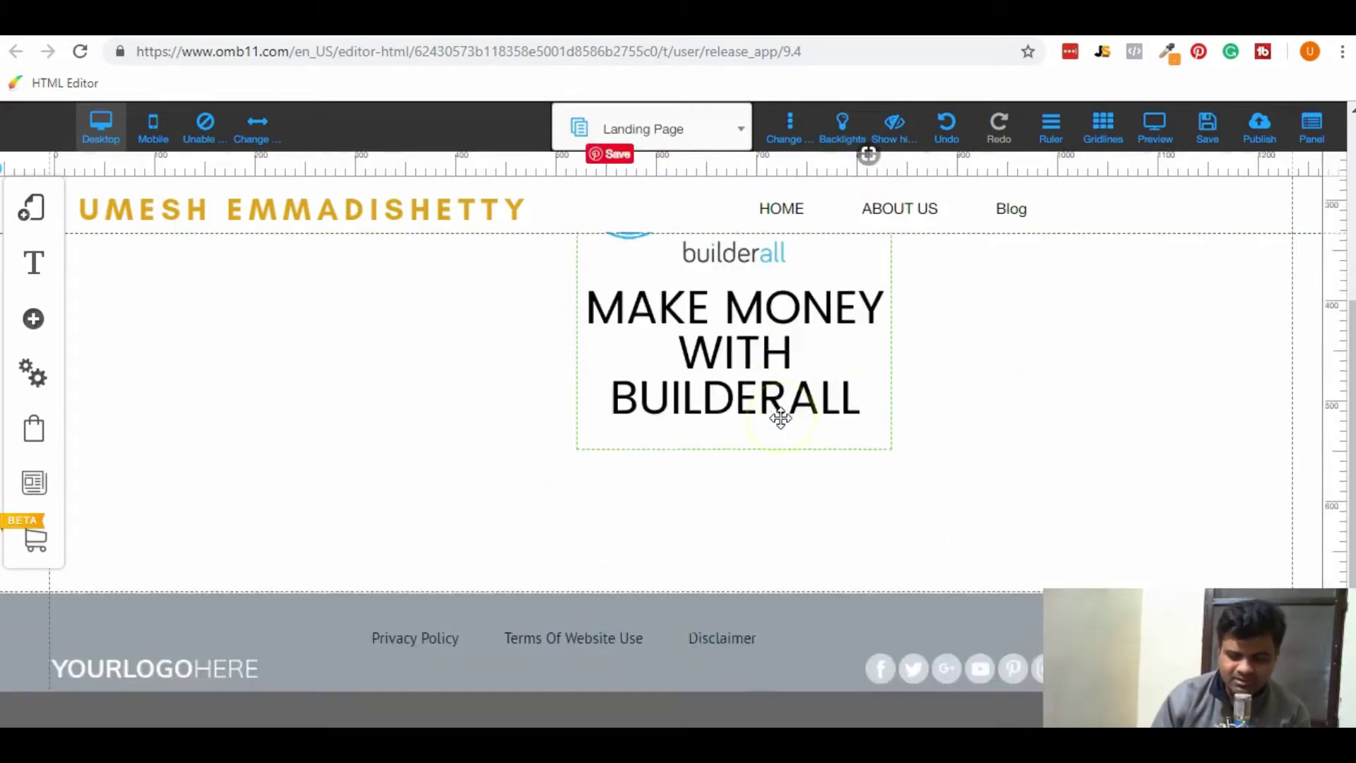
left_click(984, 388)
key("Delete")
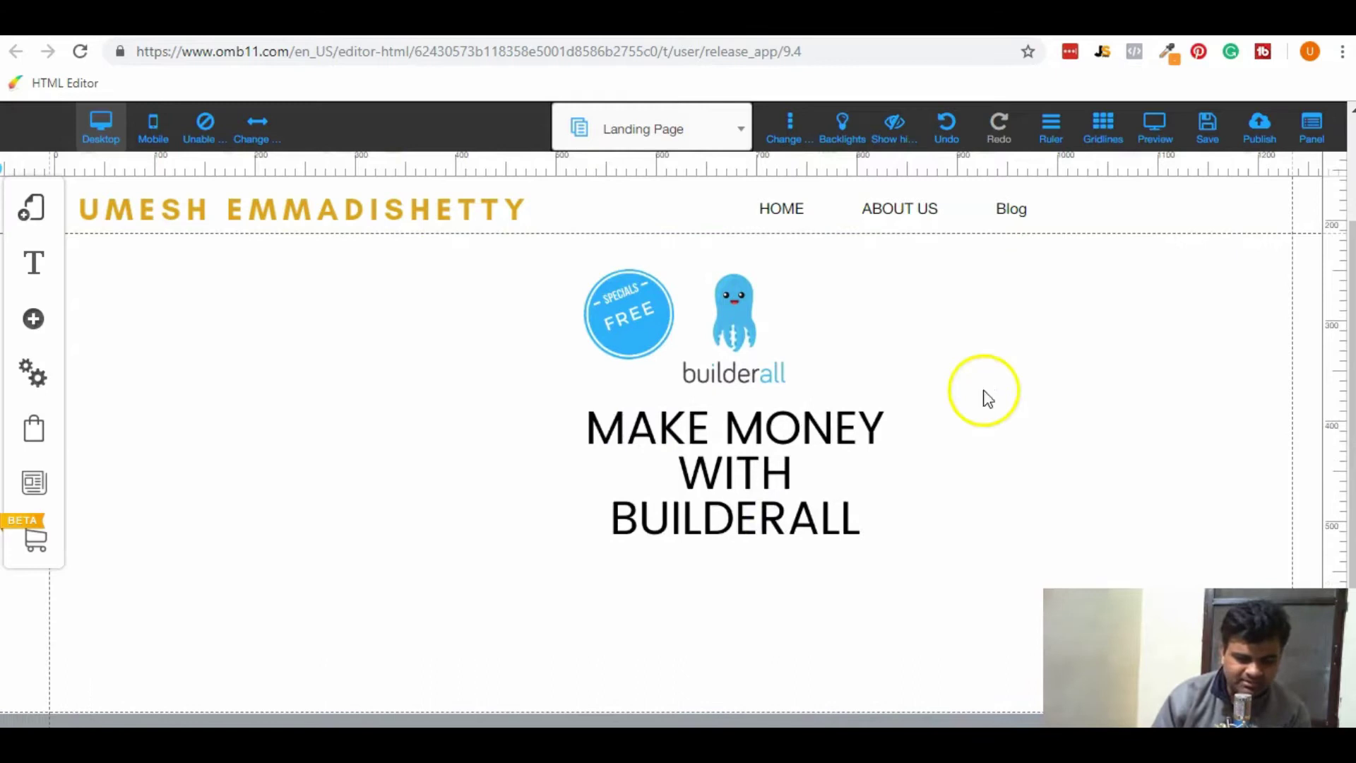
Add the yellow Register Now button with payment logos and place it below the BUILDERALL graphic.
left_click(33, 319)
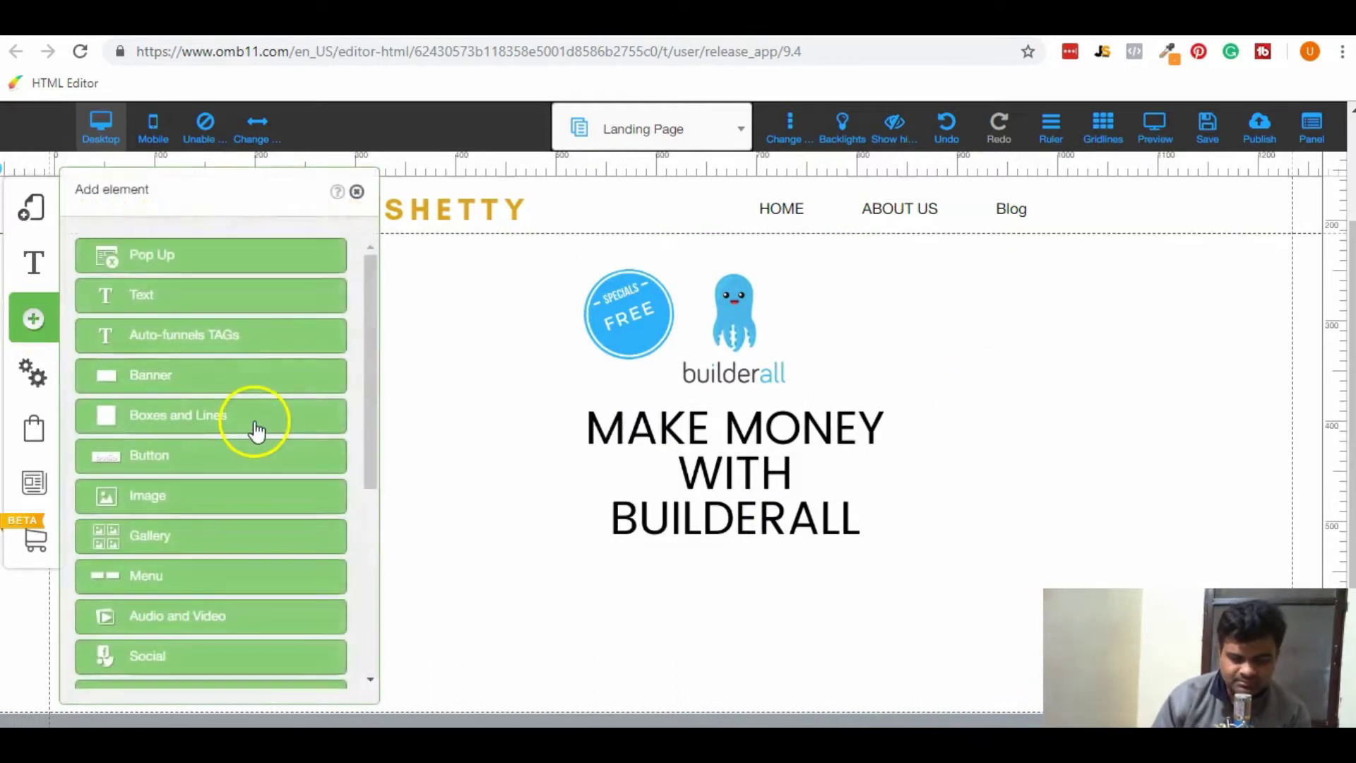
left_click(225, 450)
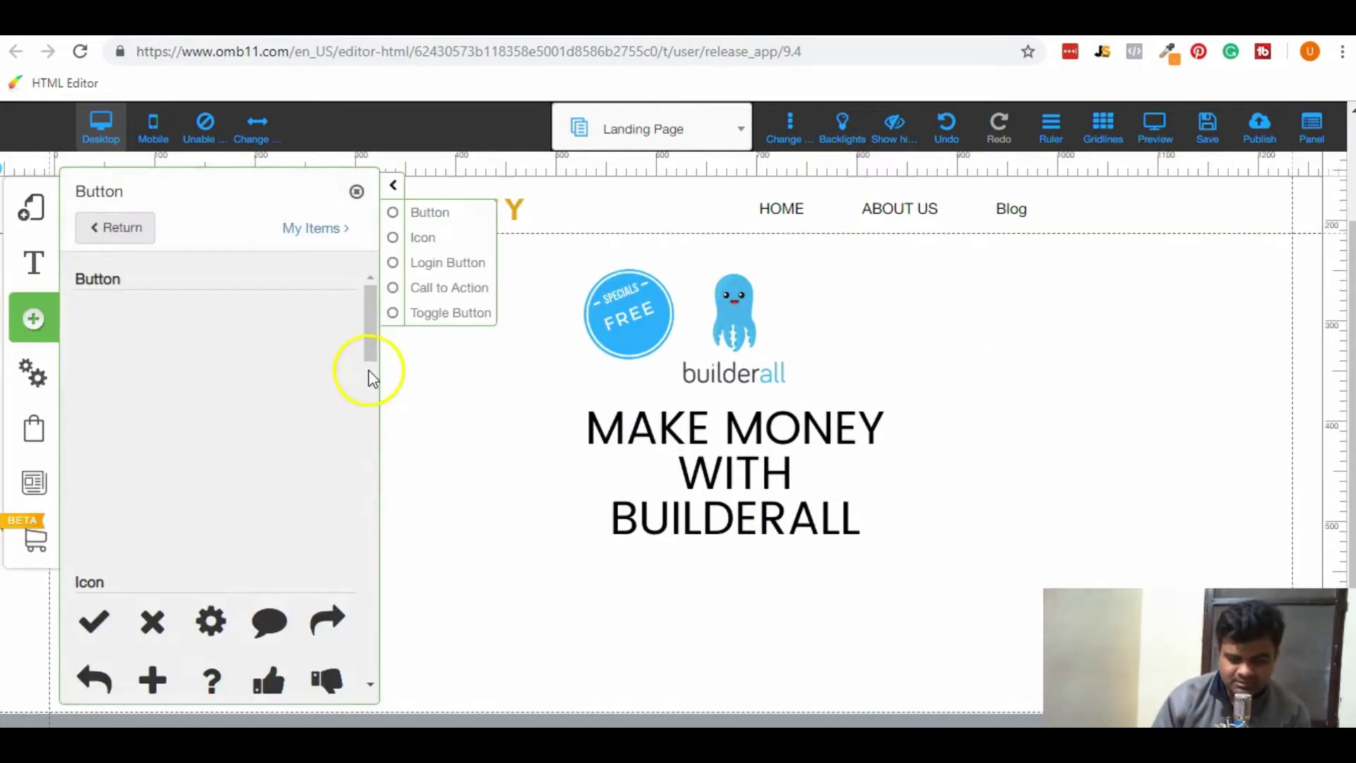
left_click_drag(371, 330, 372, 339)
left_click(71, 422)
left_click(115, 385)
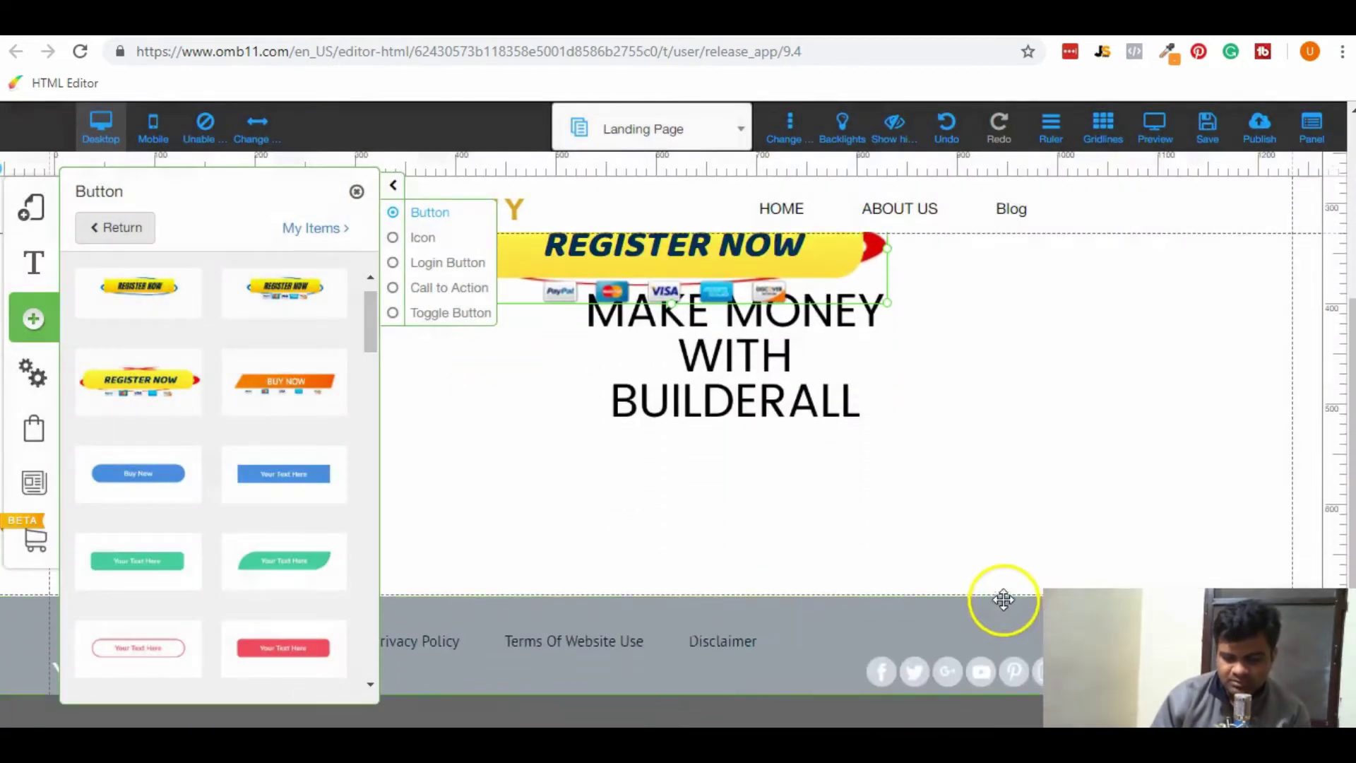
left_click_drag(717, 240, 812, 492)
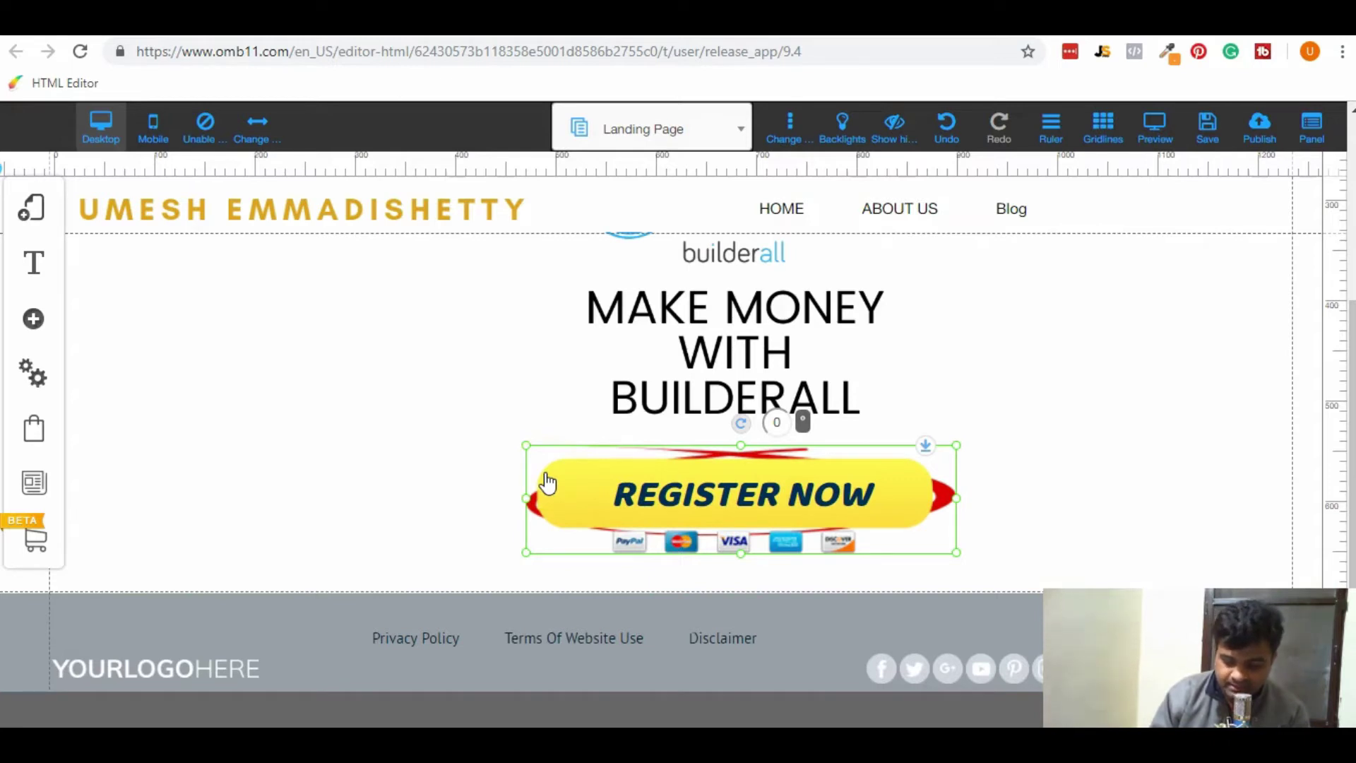
Look through the saved layouts and the Blank Page | Site Express page list.
left_click(26, 326)
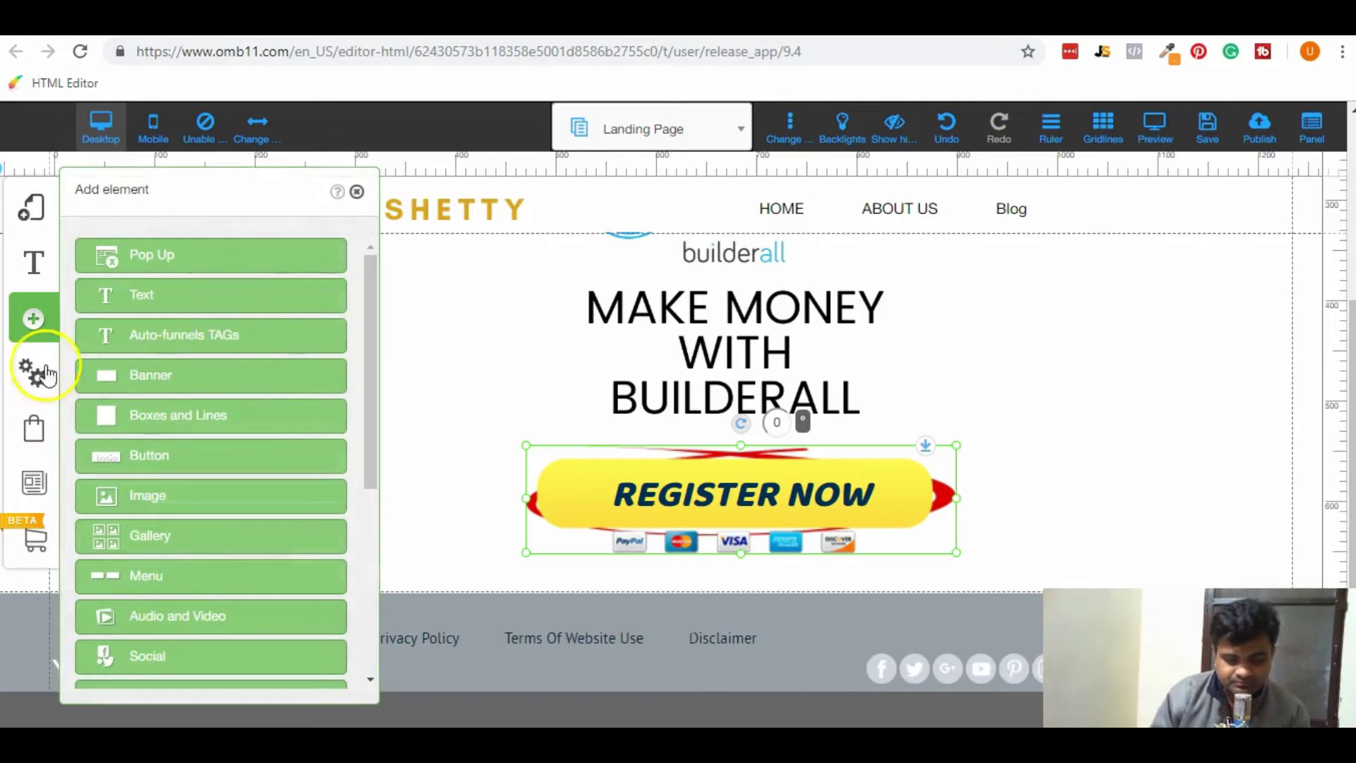
left_click(37, 199)
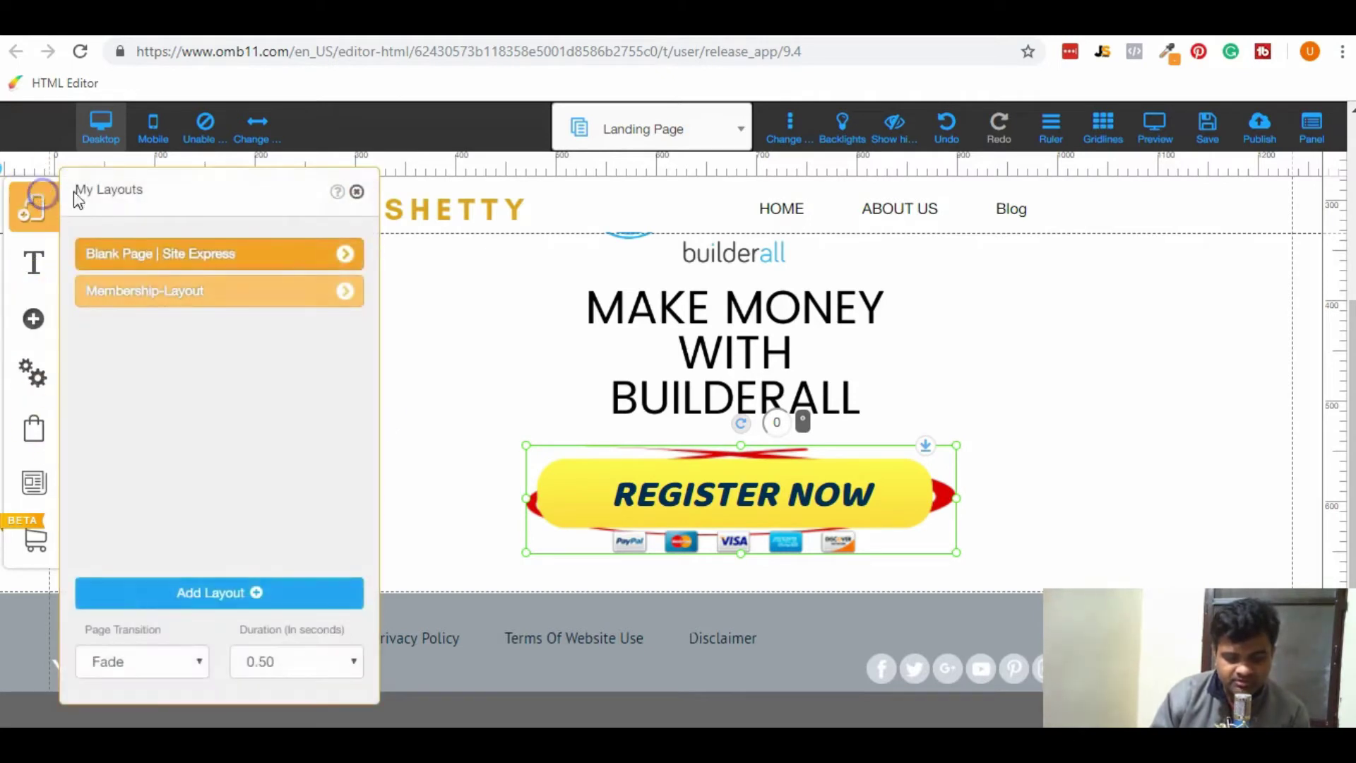
left_click(345, 254)
scroll(299, 628, "down", 1)
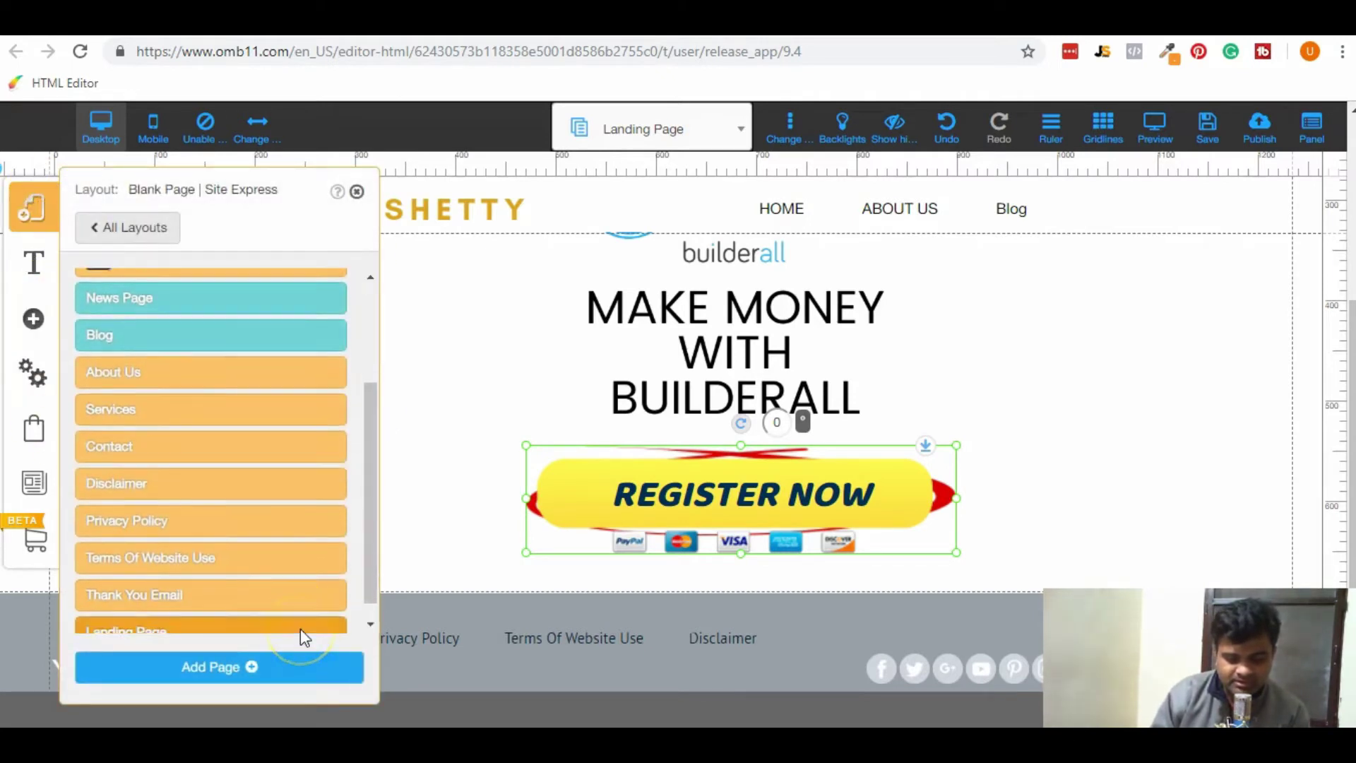
scroll(299, 628, "down", 1)
Start a new page from the BLANK template in the Blank Page category.
left_click(246, 671)
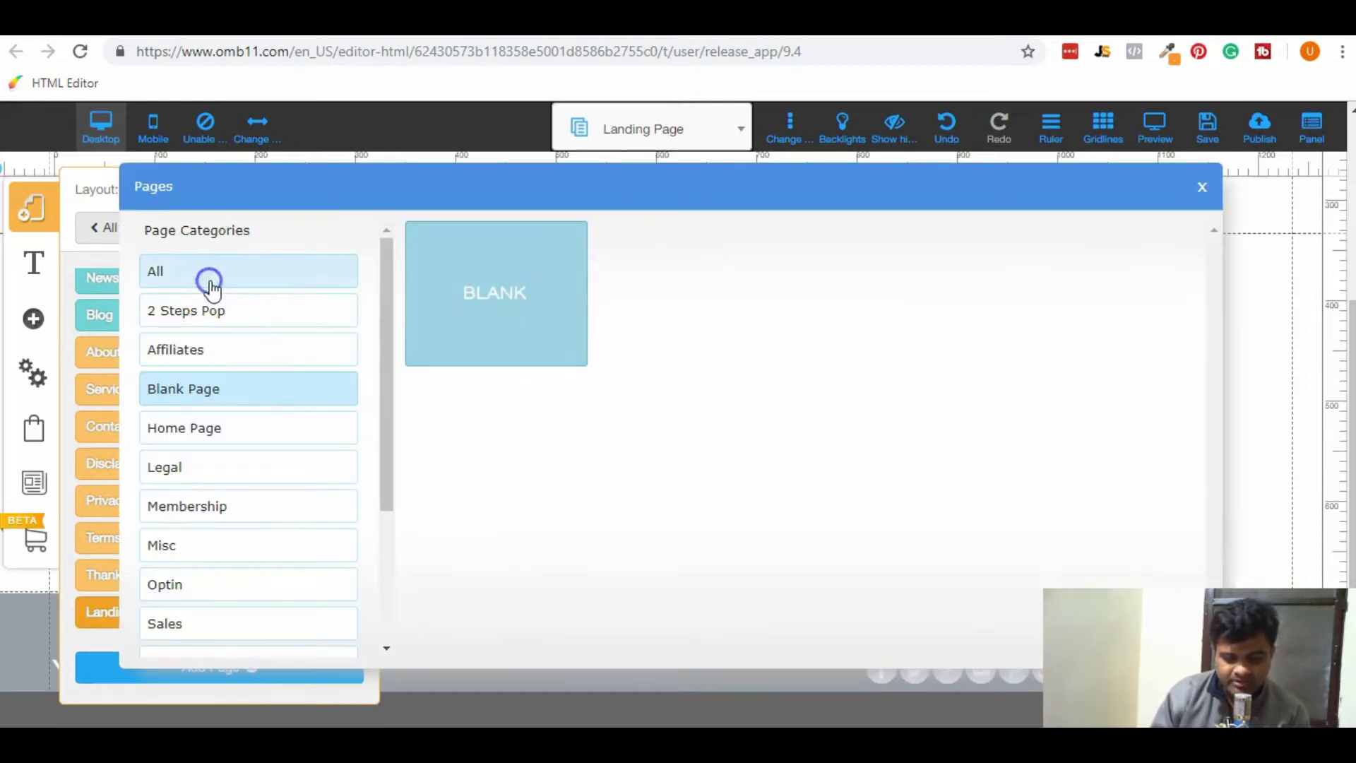
left_click(240, 507)
scroll(245, 520, "down", 3)
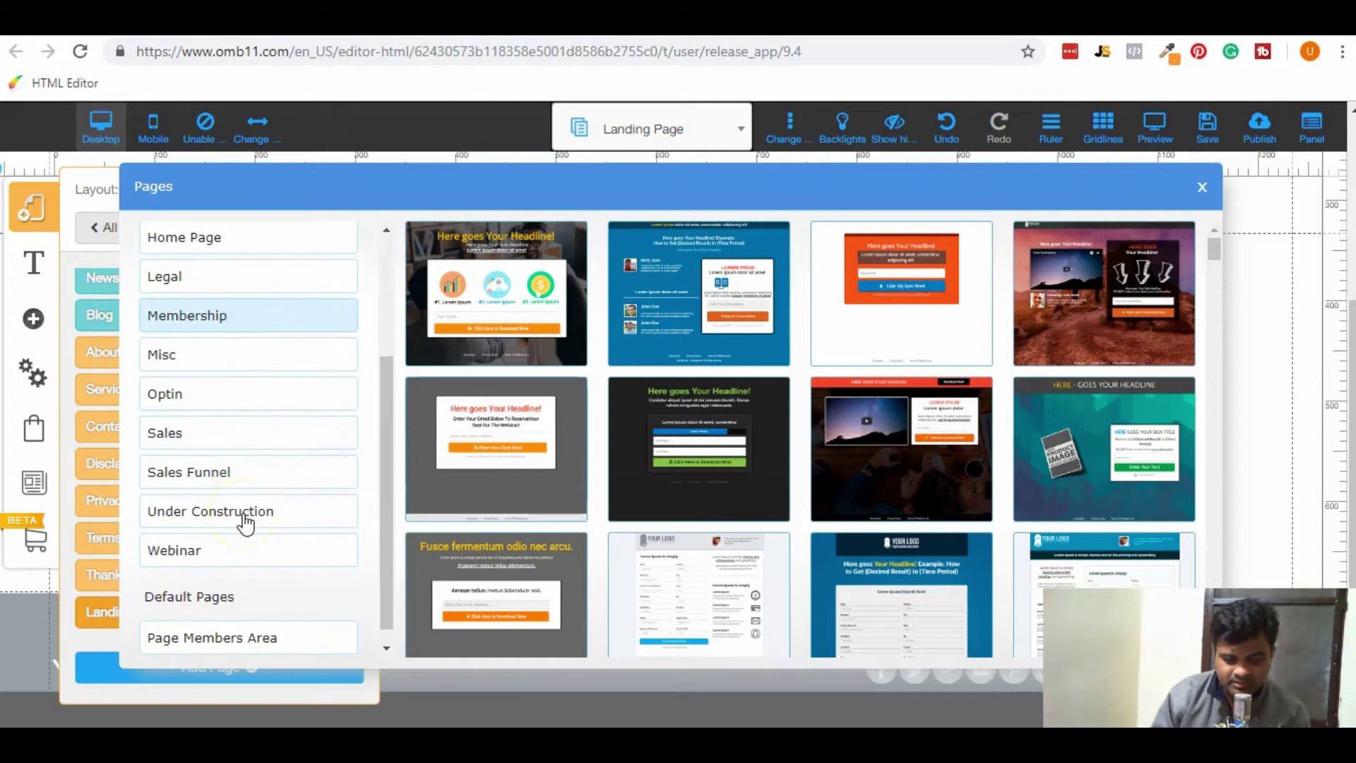
scroll(296, 454, "up", 5)
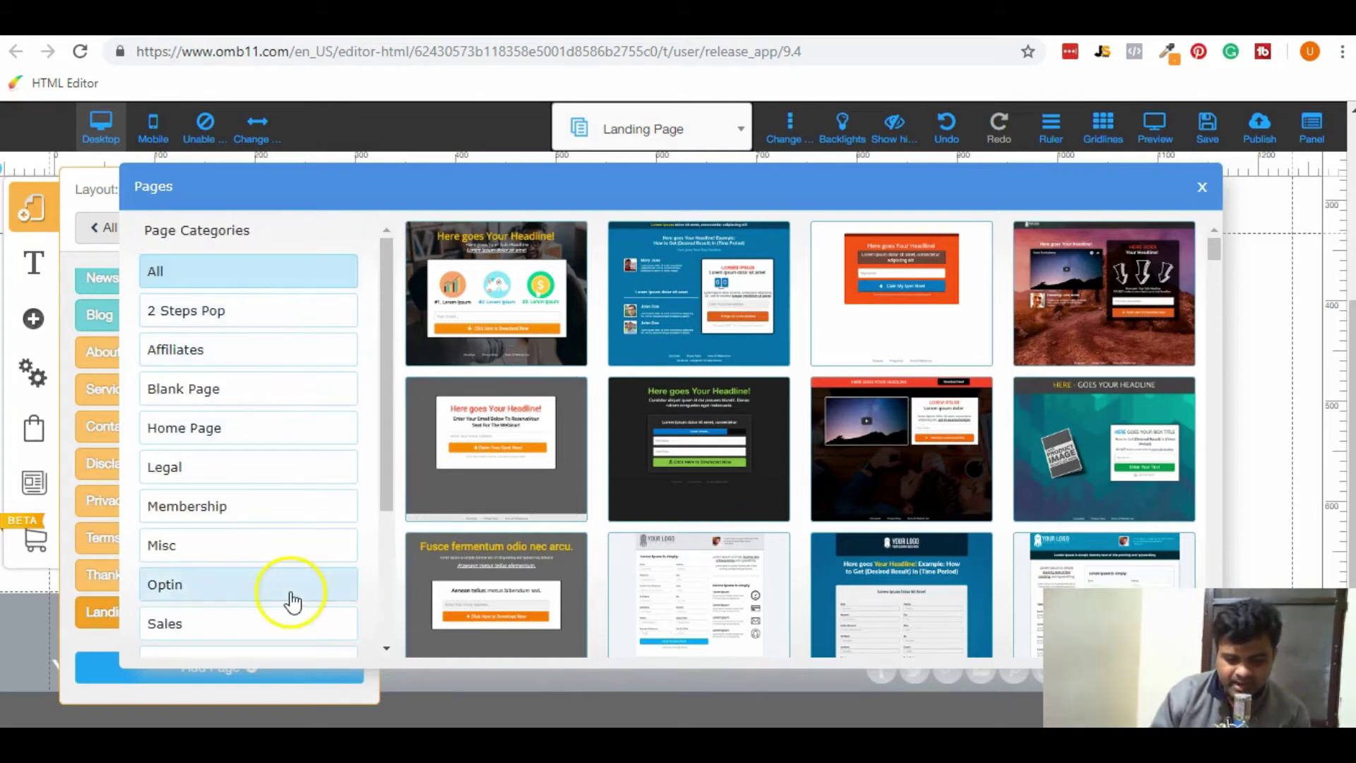
left_click(229, 434)
left_click(215, 408)
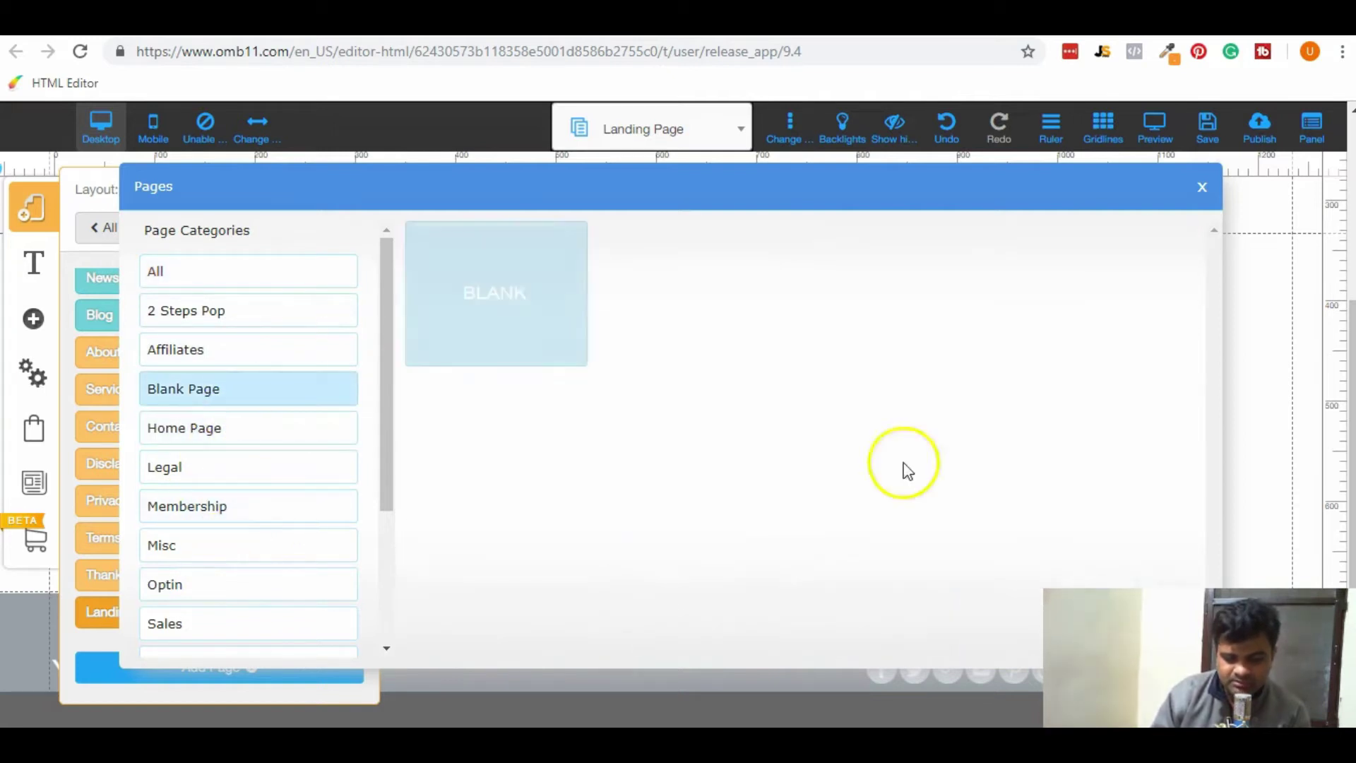
left_click(469, 227)
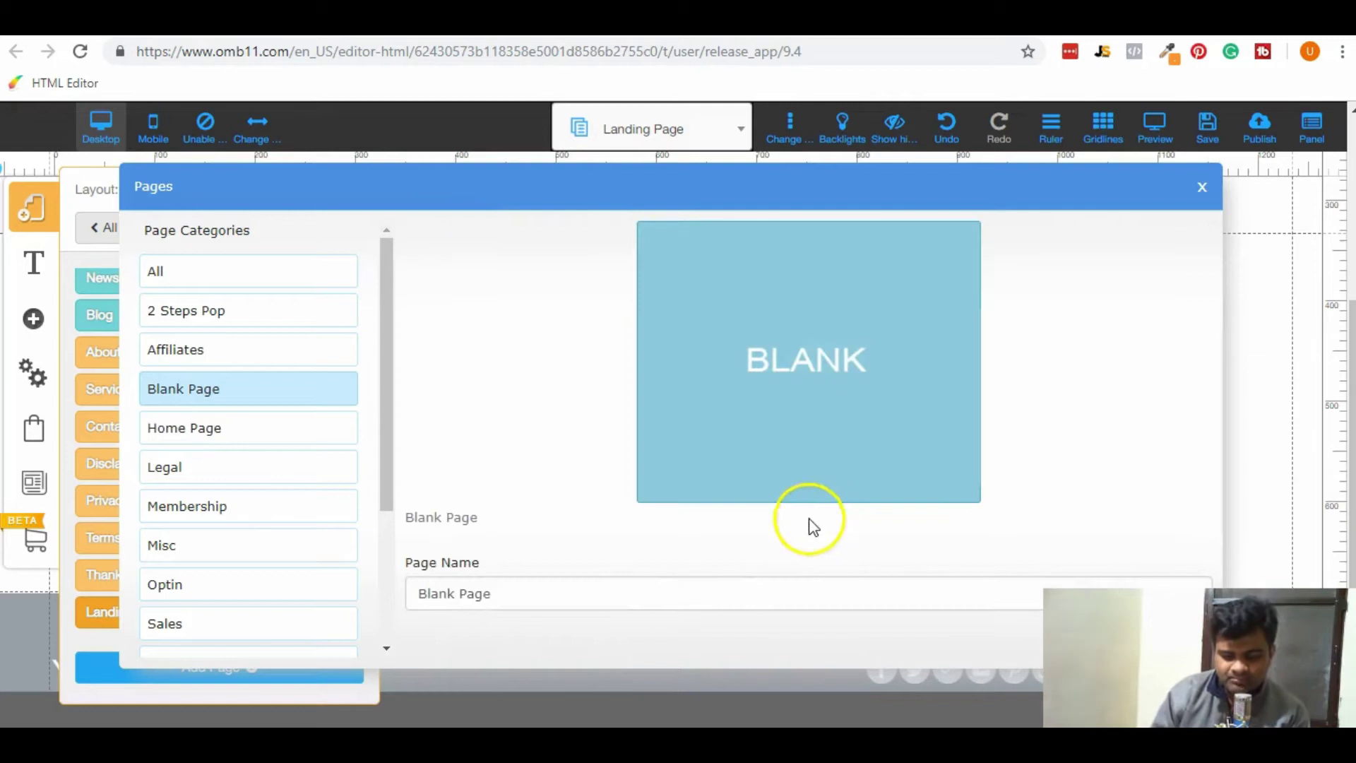
Name the new page 'Checkout Page' and confirm its creation.
left_click(666, 597)
key("ctrl+a")
type("Chec")
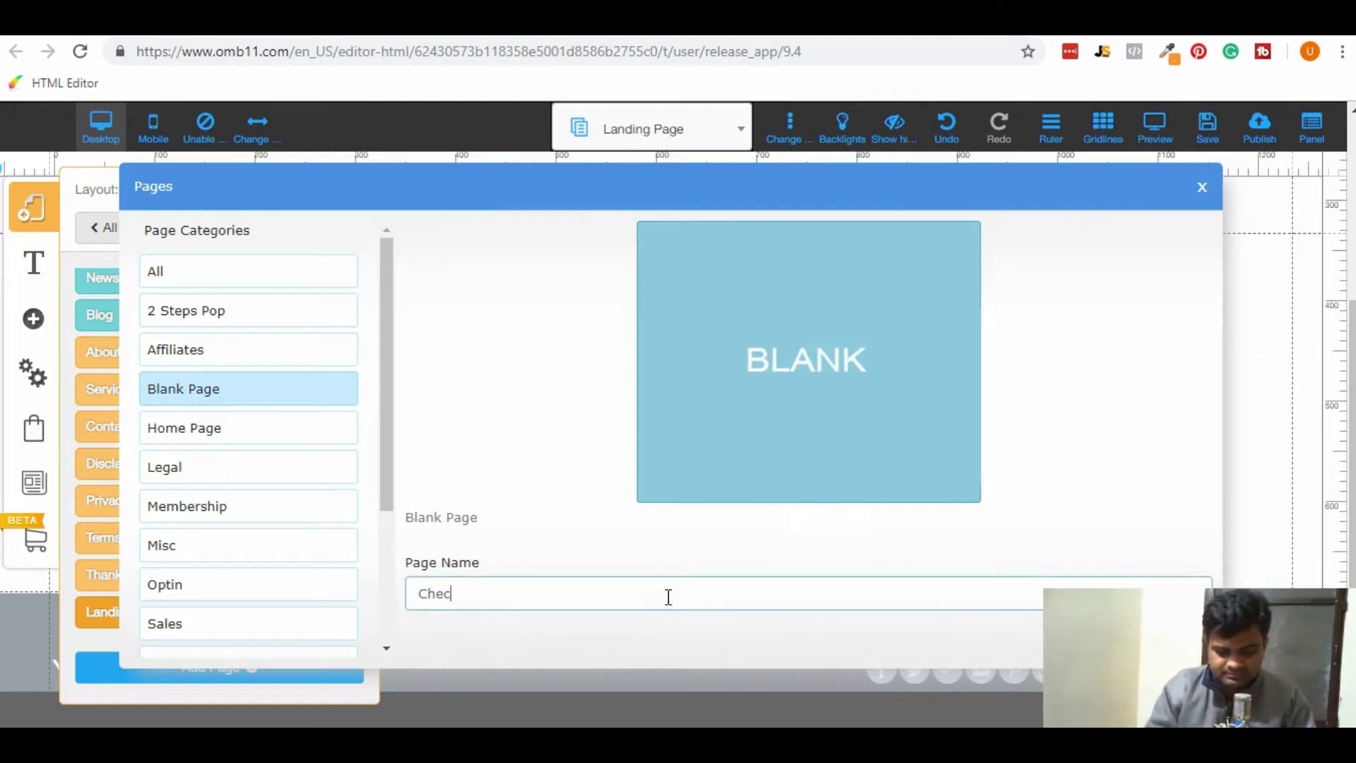
type("kout Page")
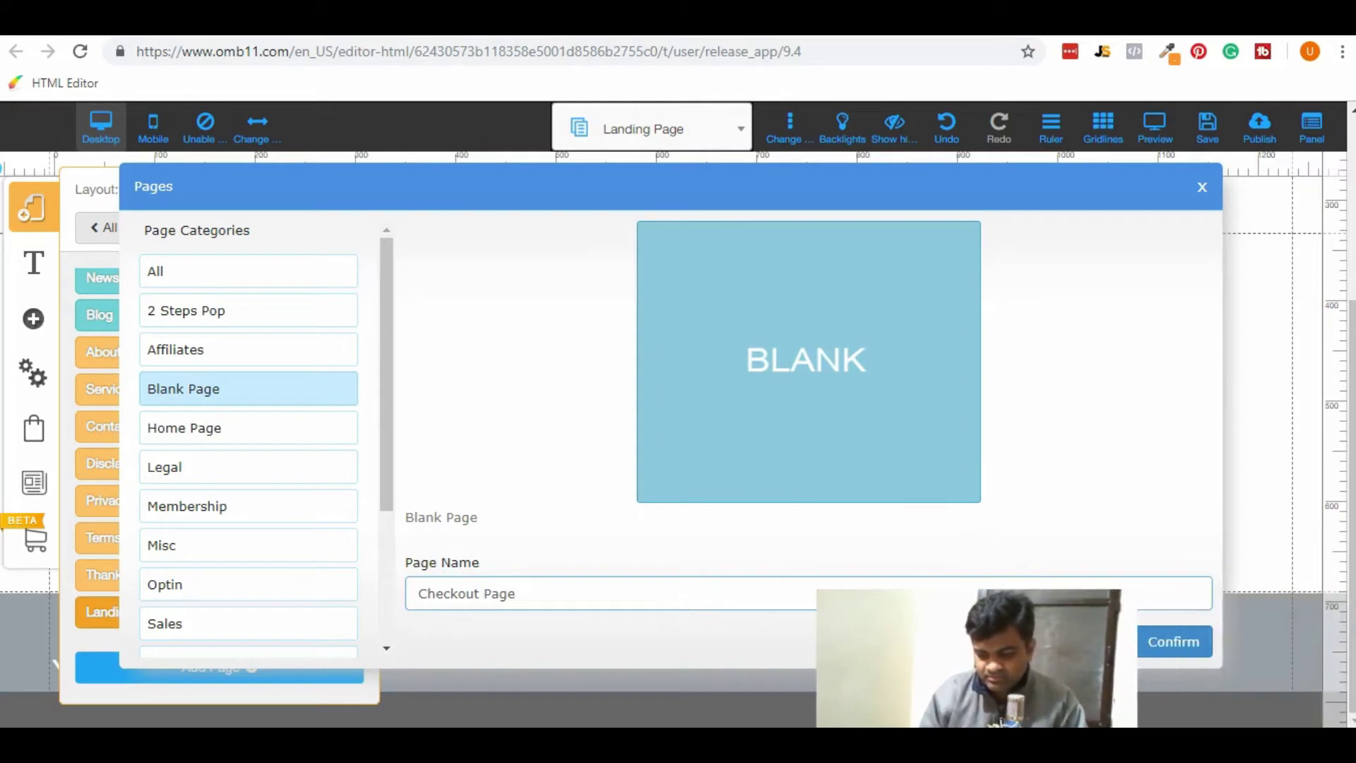
left_click(1193, 642)
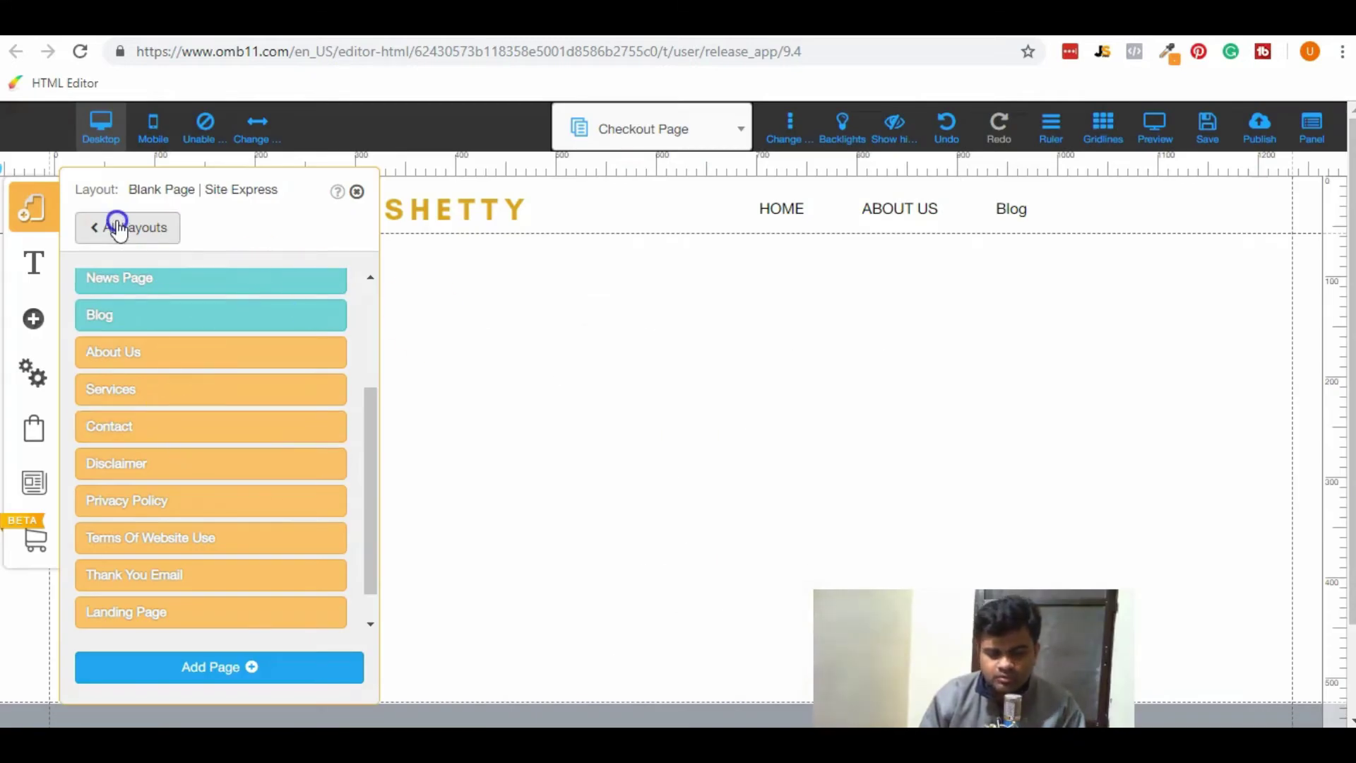
Close My Layouts and add the One Step Checkout template from the Checkout elements.
left_click(117, 227)
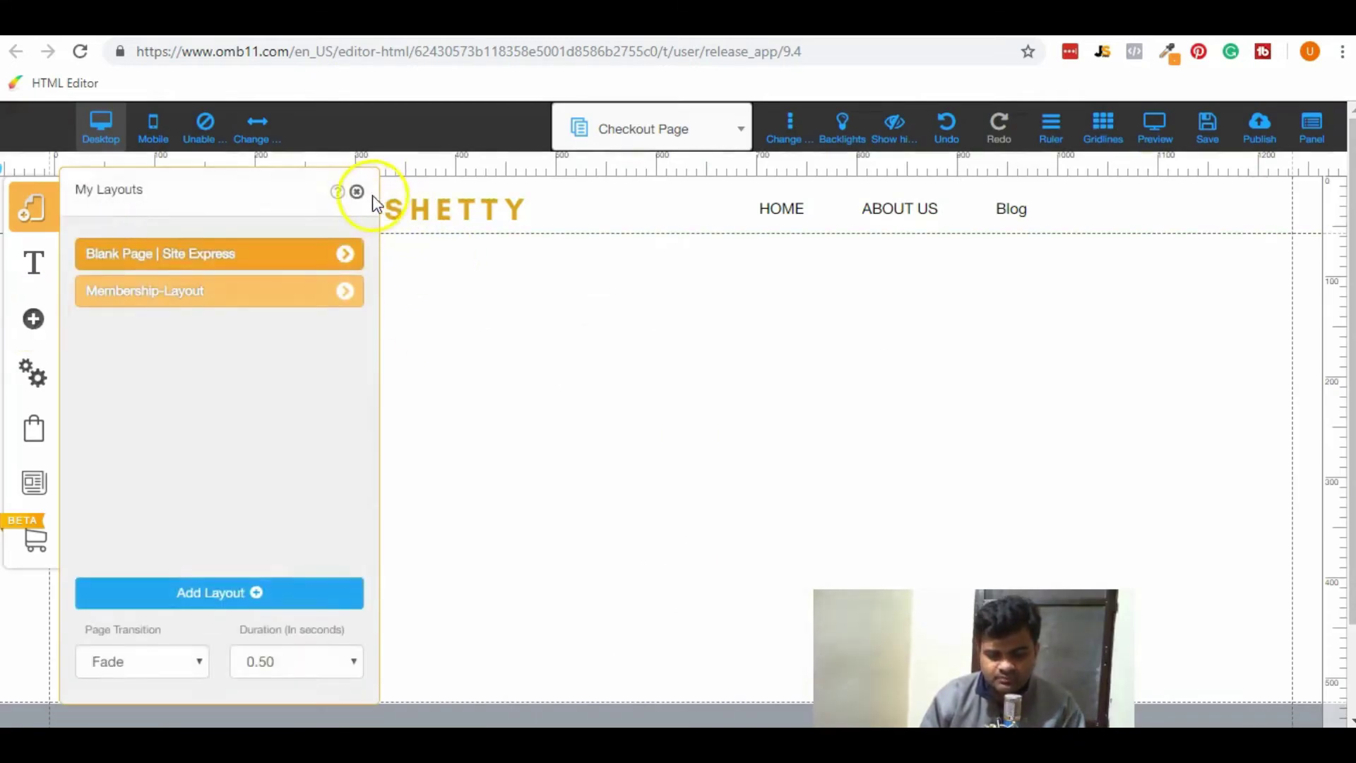
left_click(357, 192)
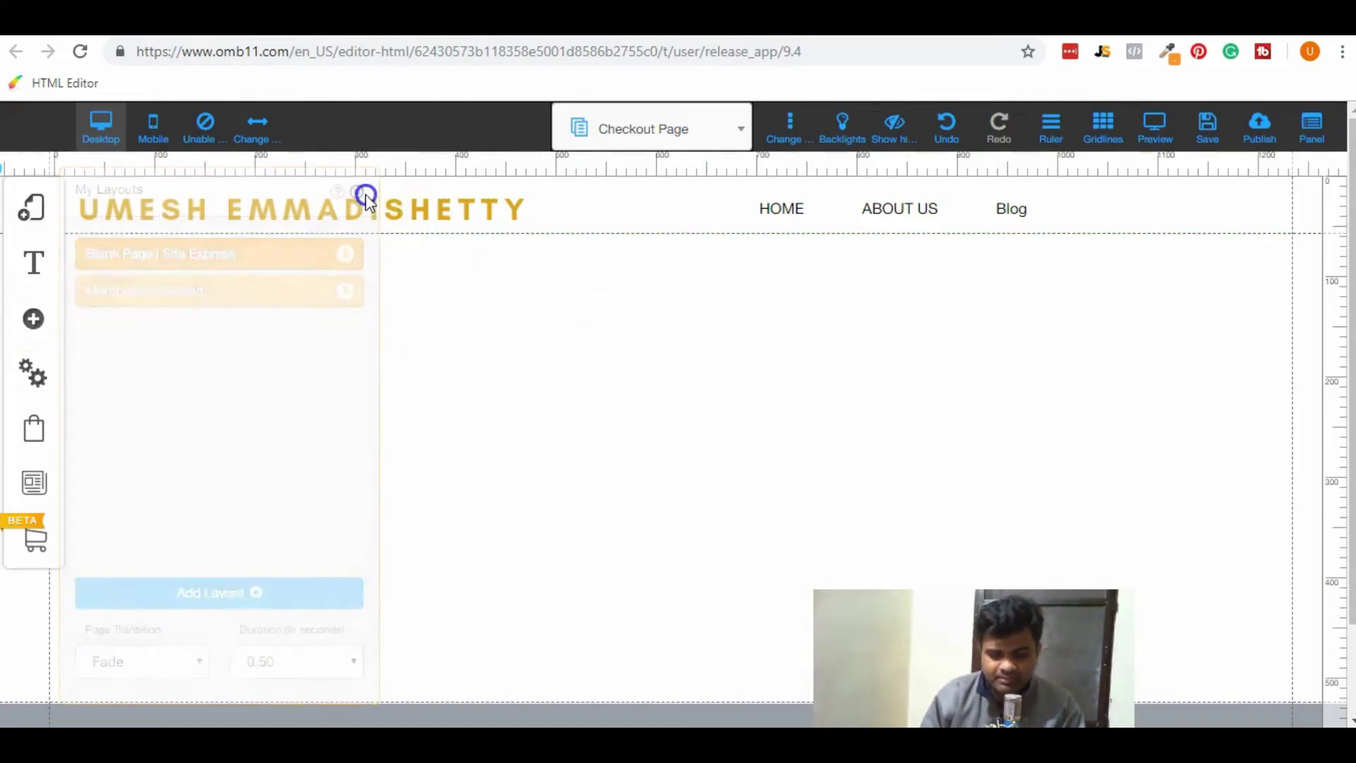
left_click(38, 329)
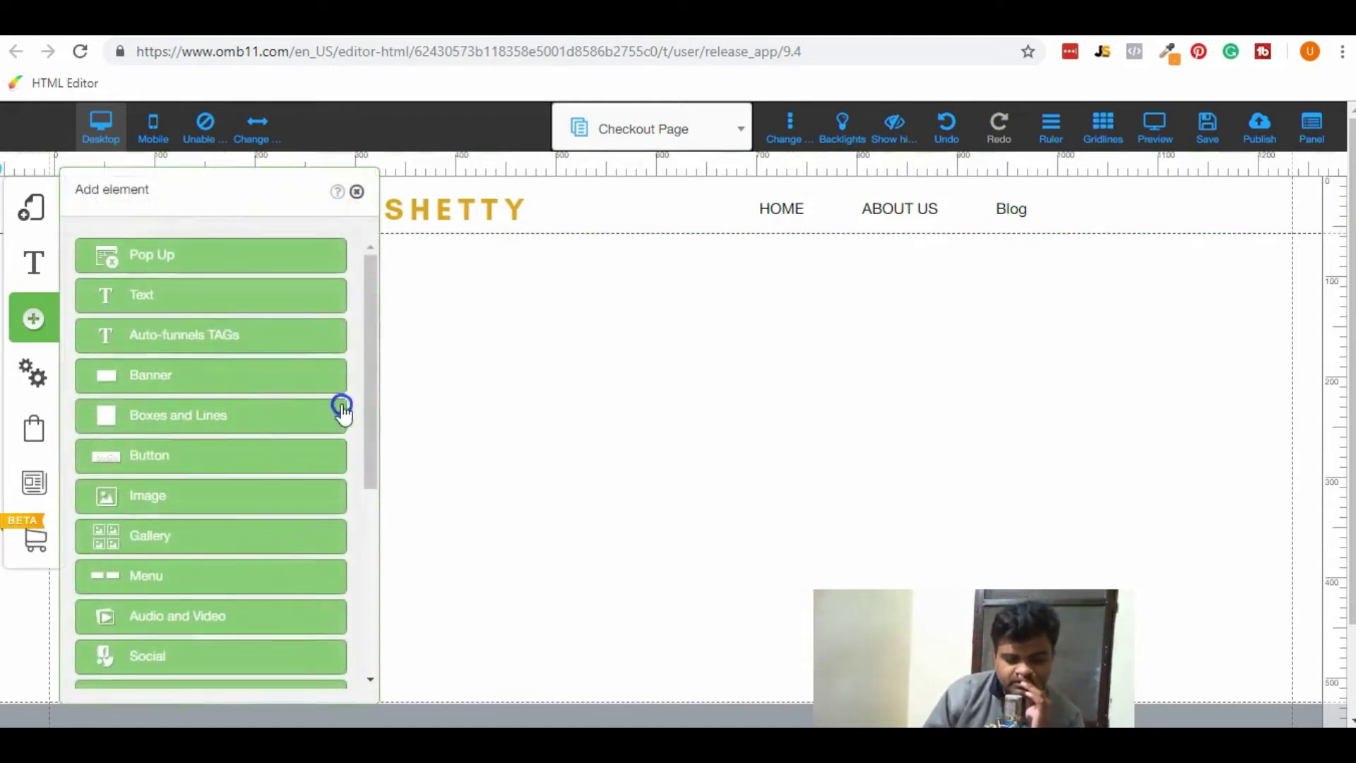
left_click_drag(376, 388, 376, 533)
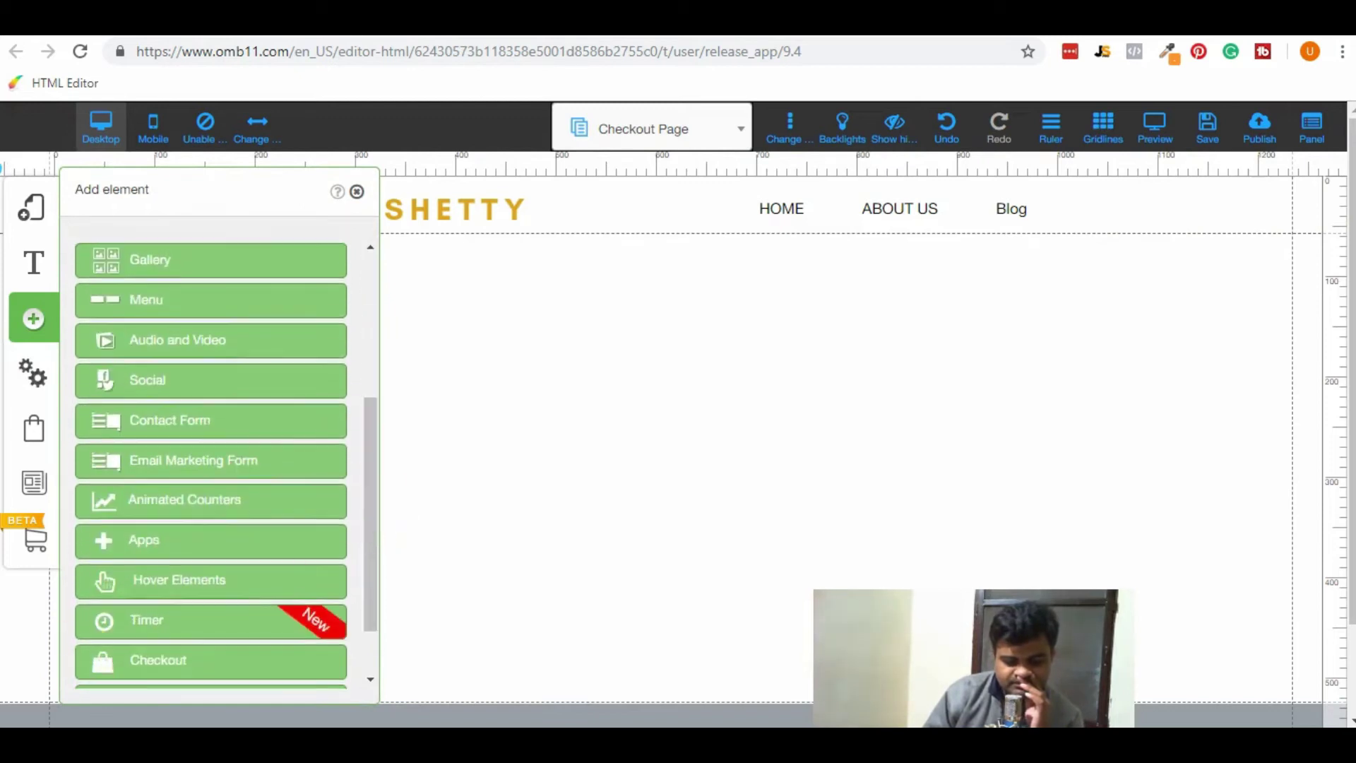
scroll(170, 597, "down", 1)
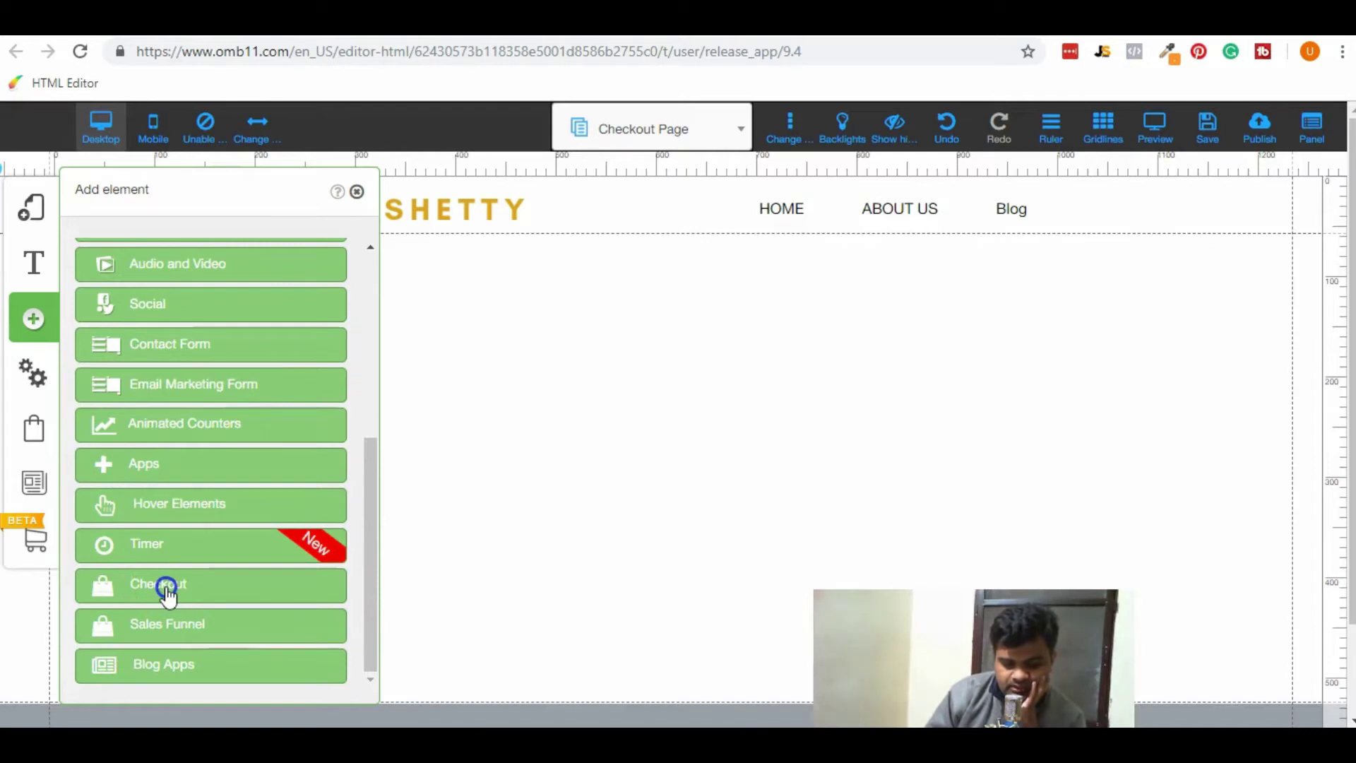
left_click(166, 587)
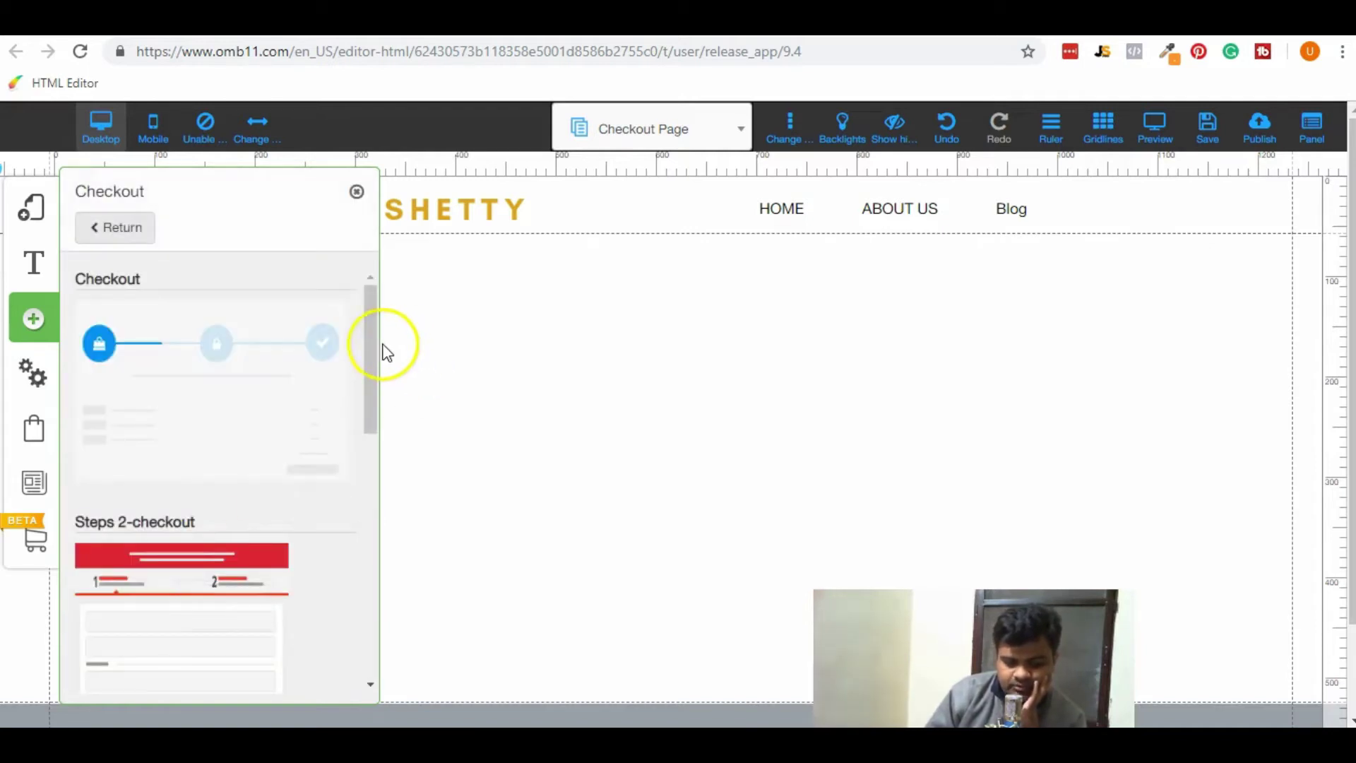
left_click_drag(370, 343, 379, 528)
left_click(213, 470)
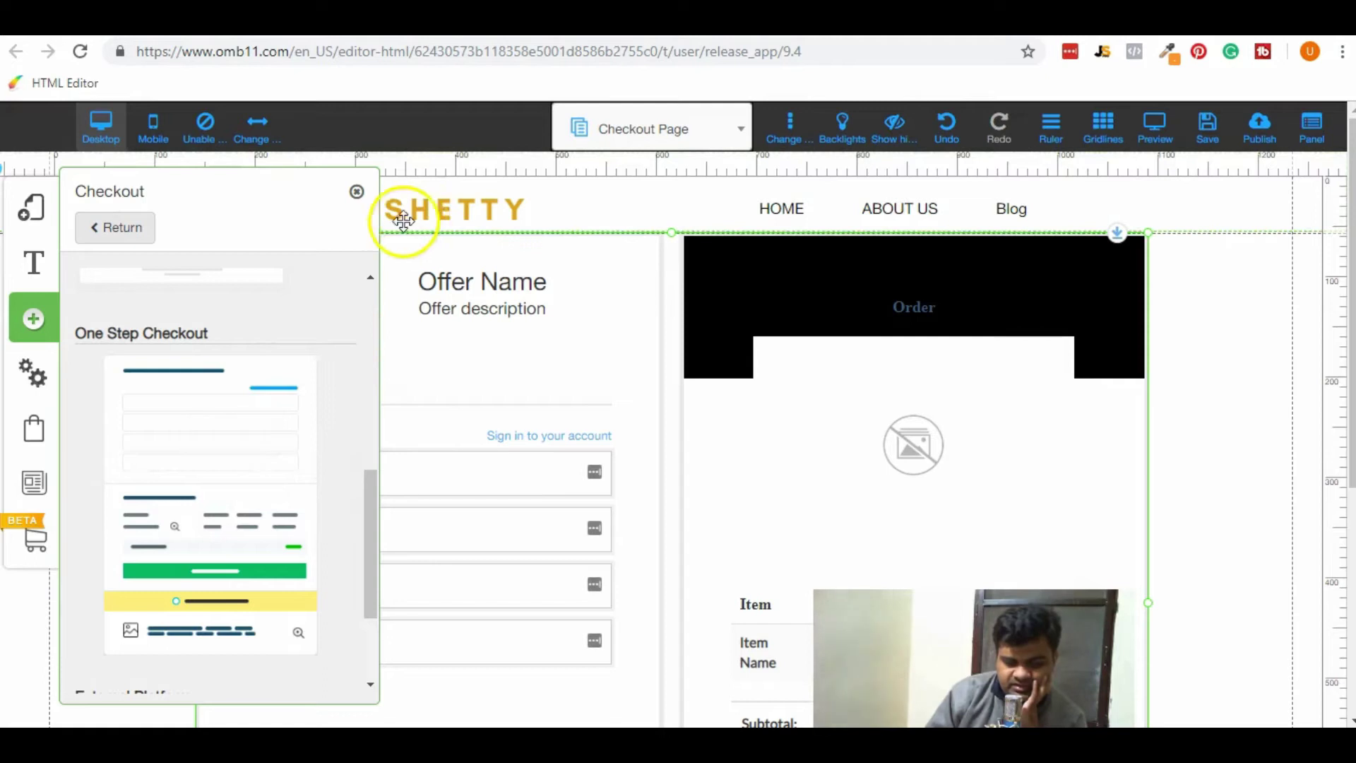
left_click(356, 195)
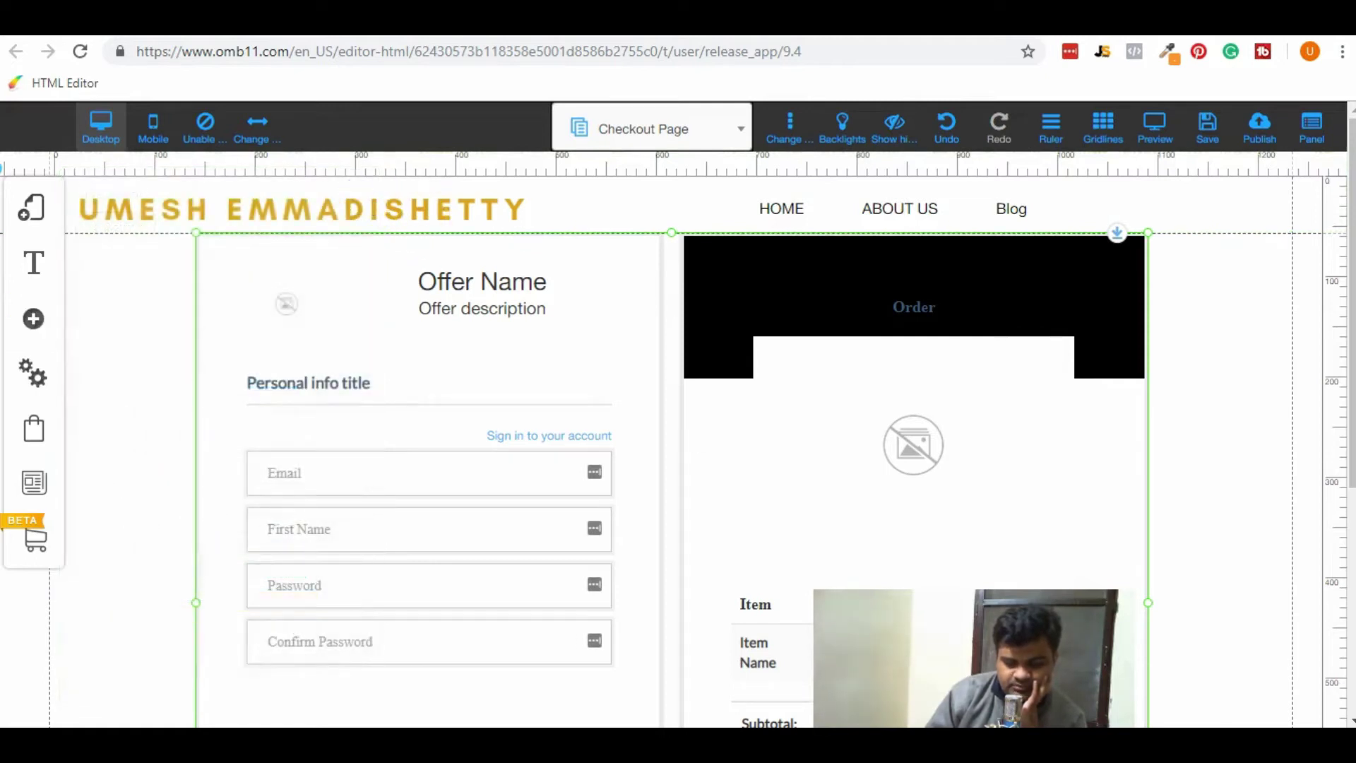
Review the placed checkout block and open its settings.
left_click(1196, 448)
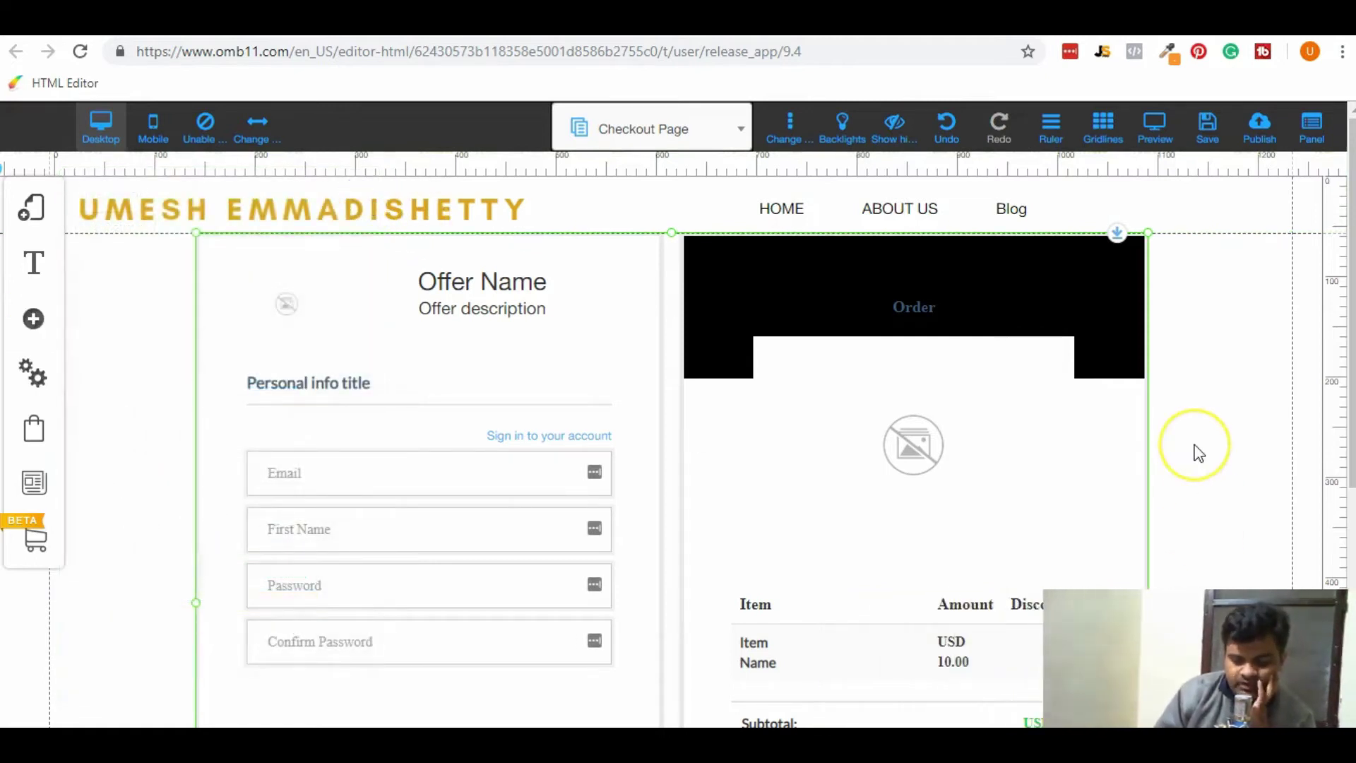
scroll(1196, 448, "down", 5)
scroll(1199, 451, "up", 2)
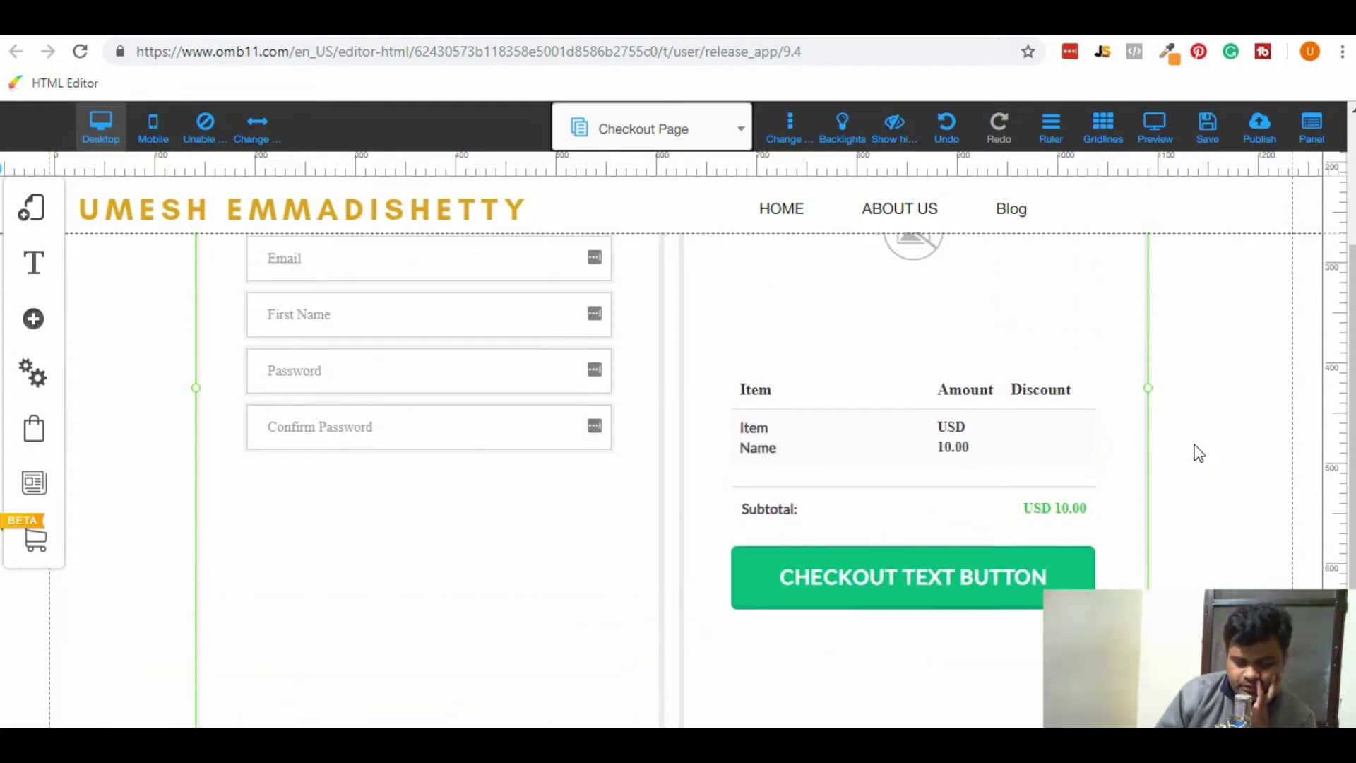
scroll(1198, 453, "up", 3)
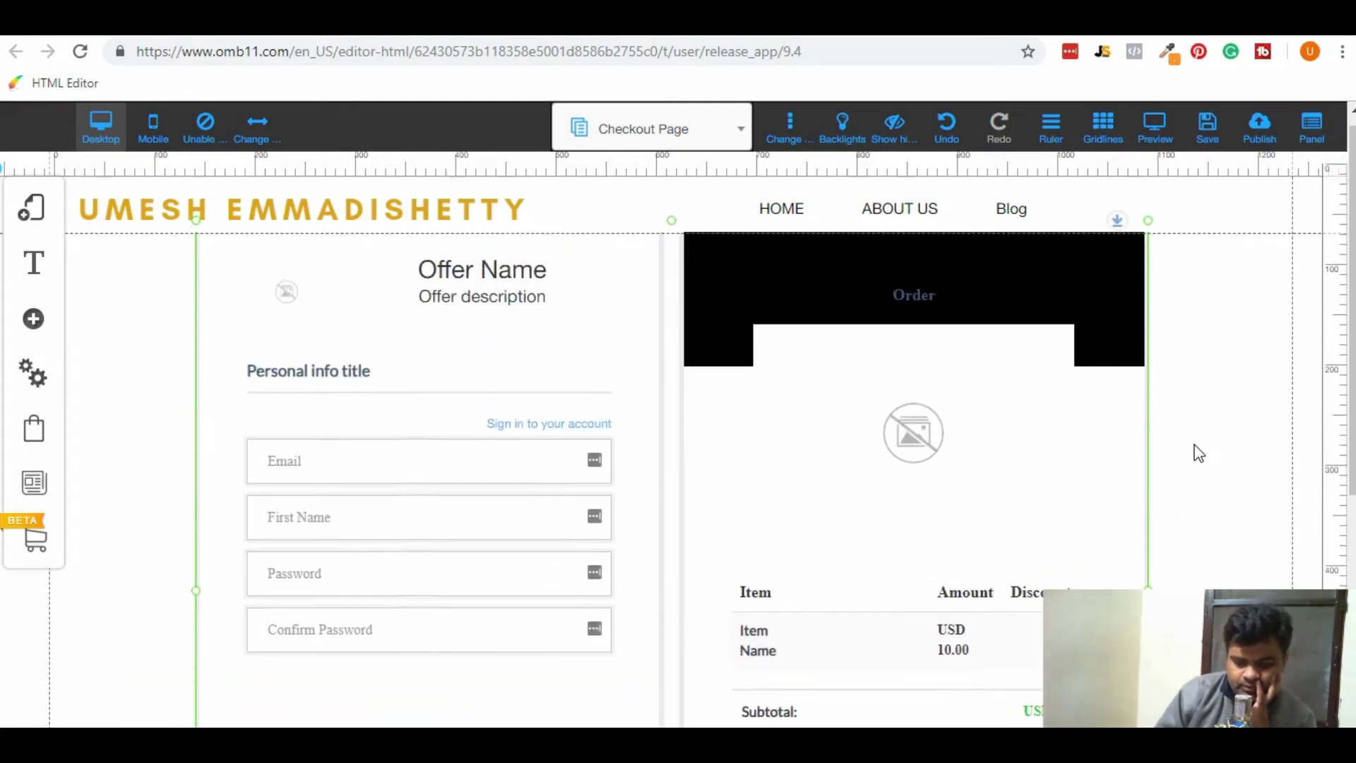
scroll(1198, 452, "down", 3)
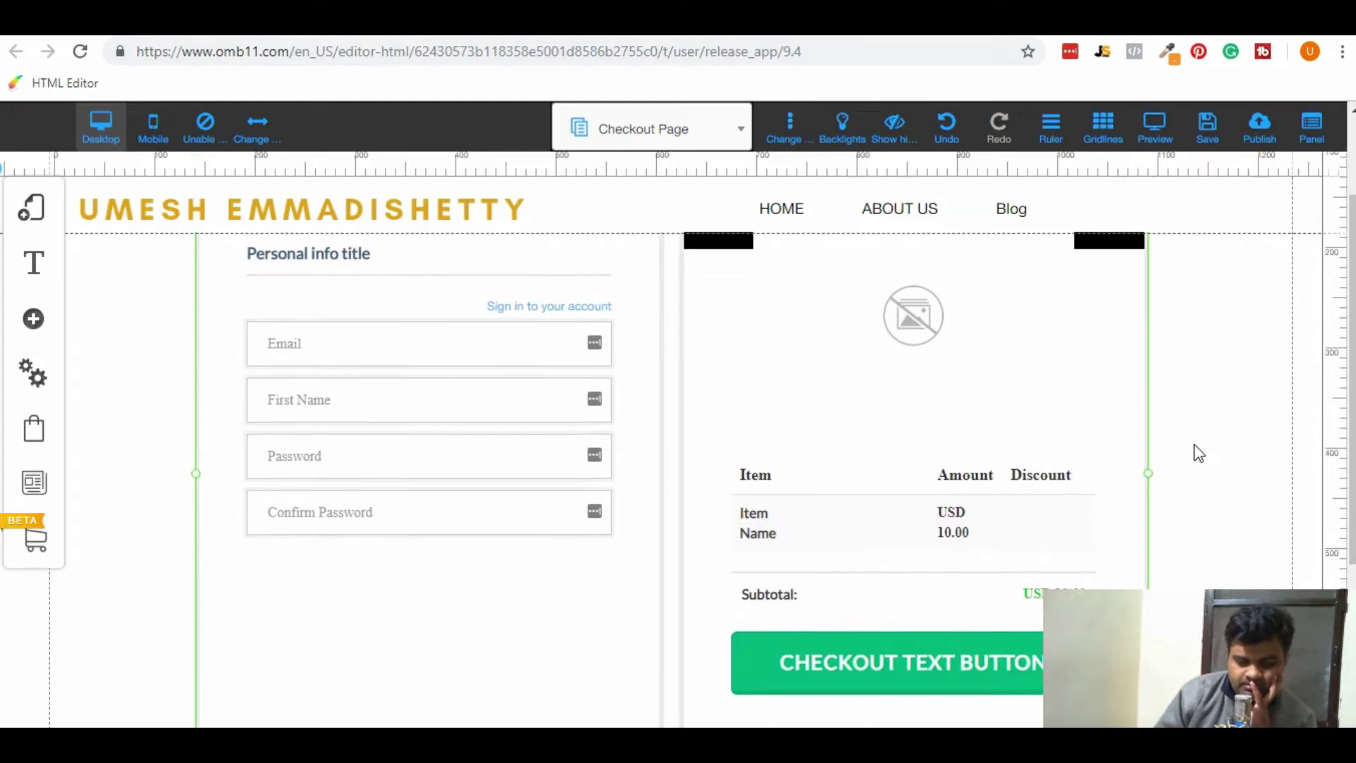
left_click(678, 348)
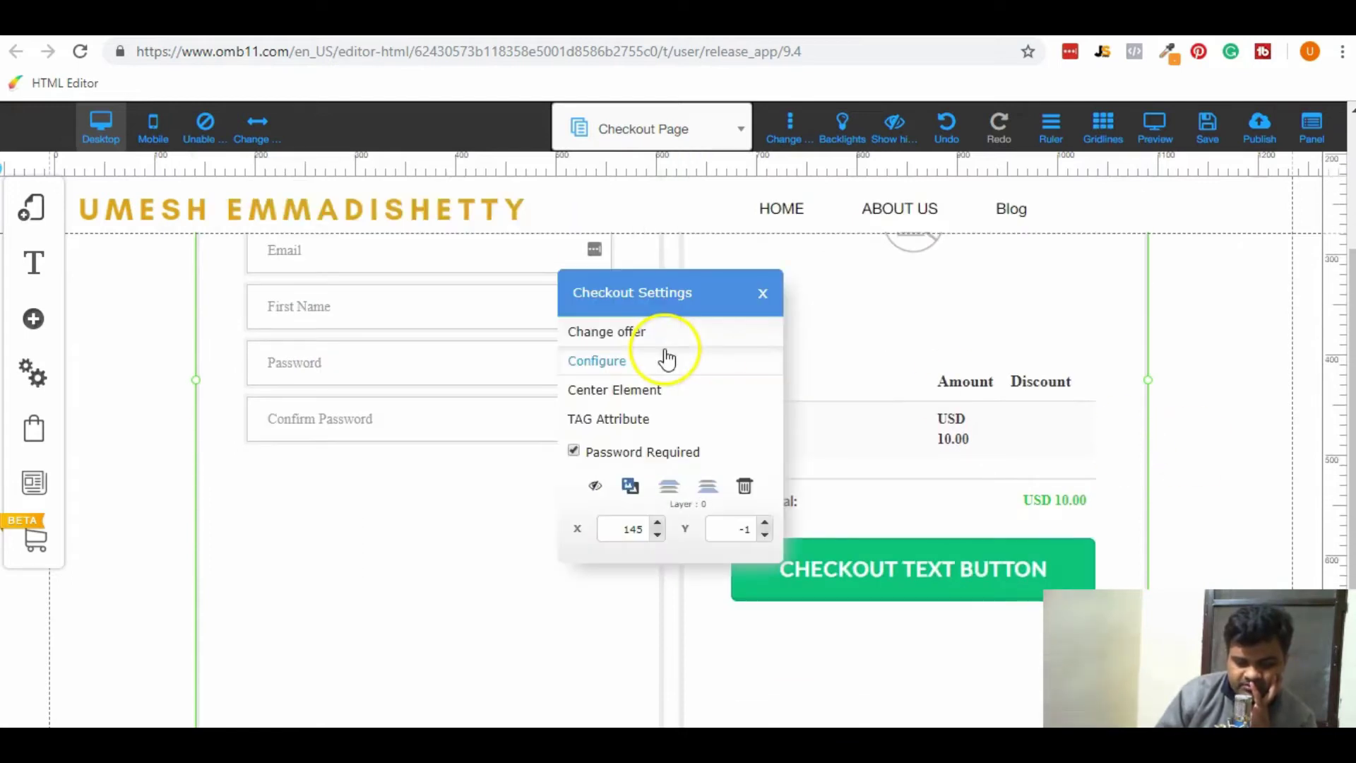
Give the checkout offer the Make Money with Builderall image.
left_click(653, 337)
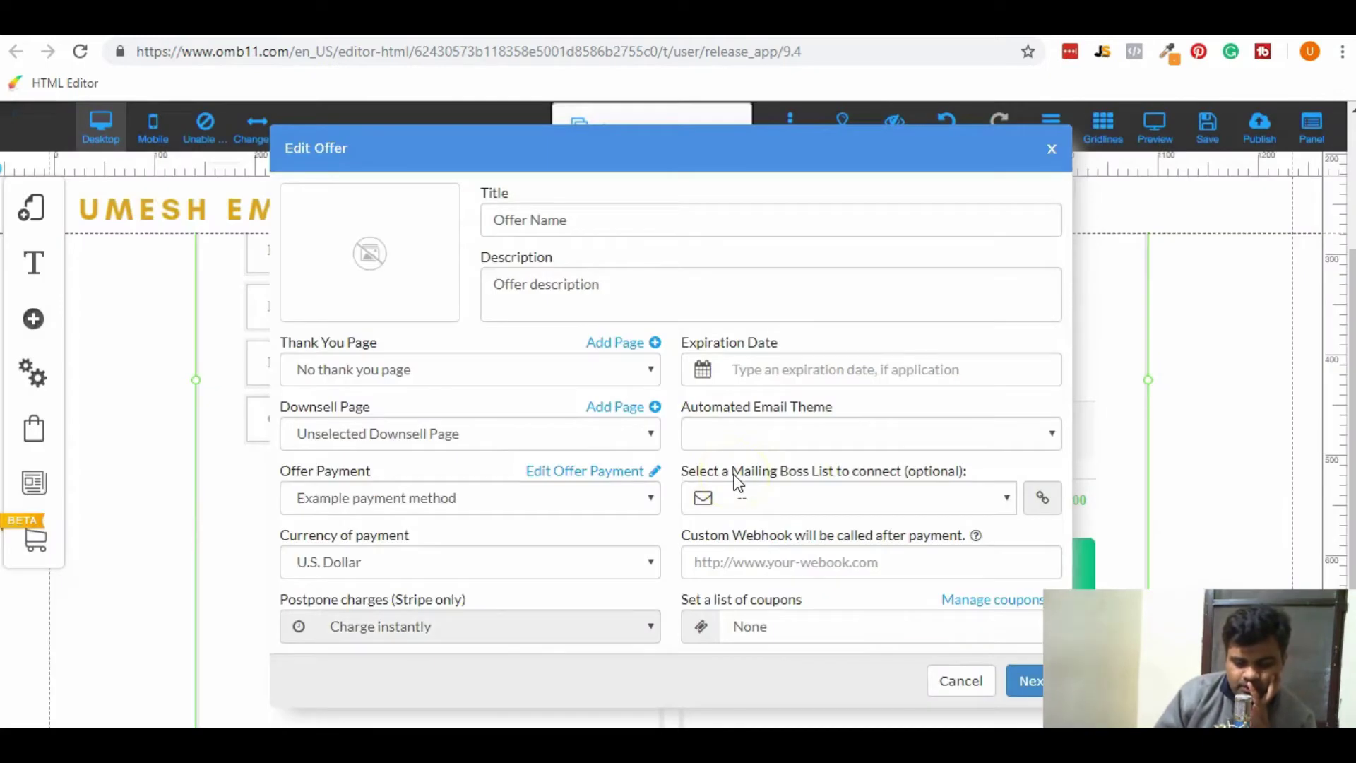
left_click(389, 259)
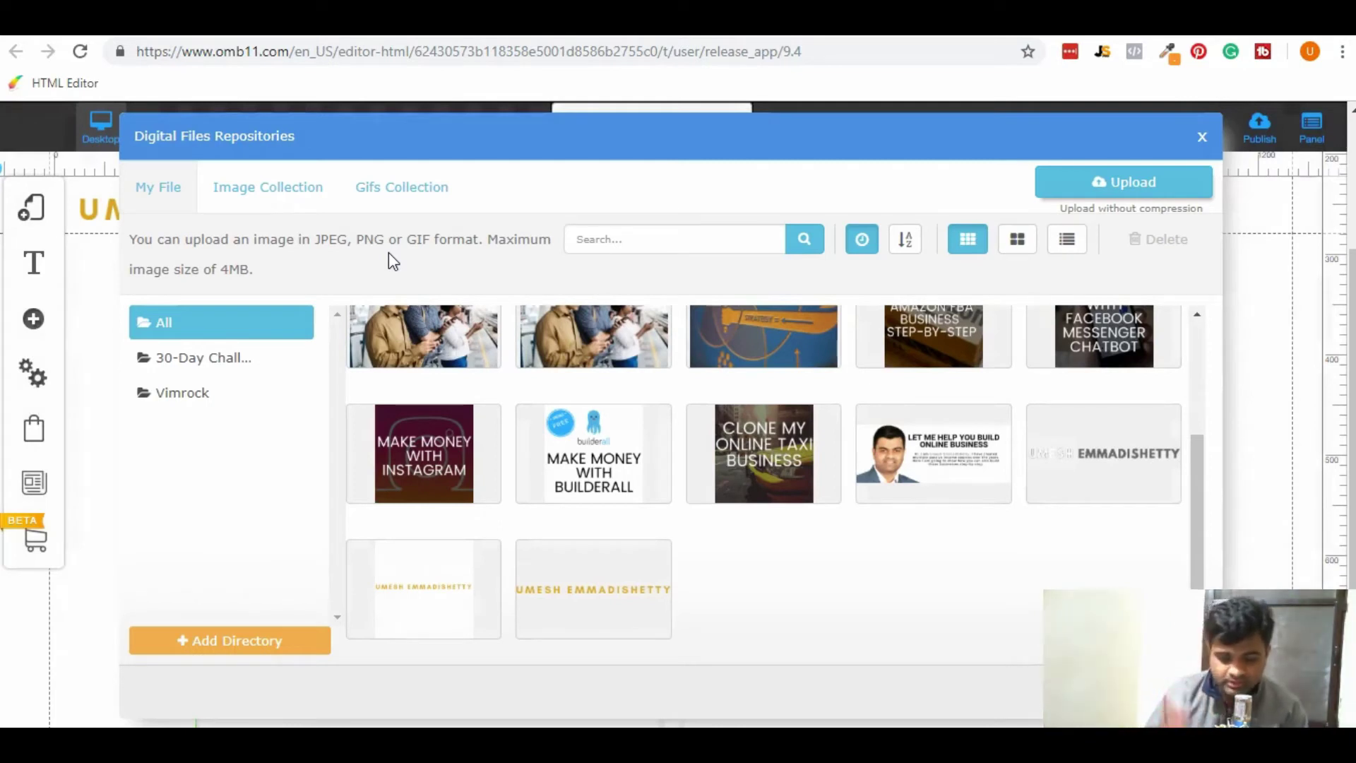
left_click(597, 469)
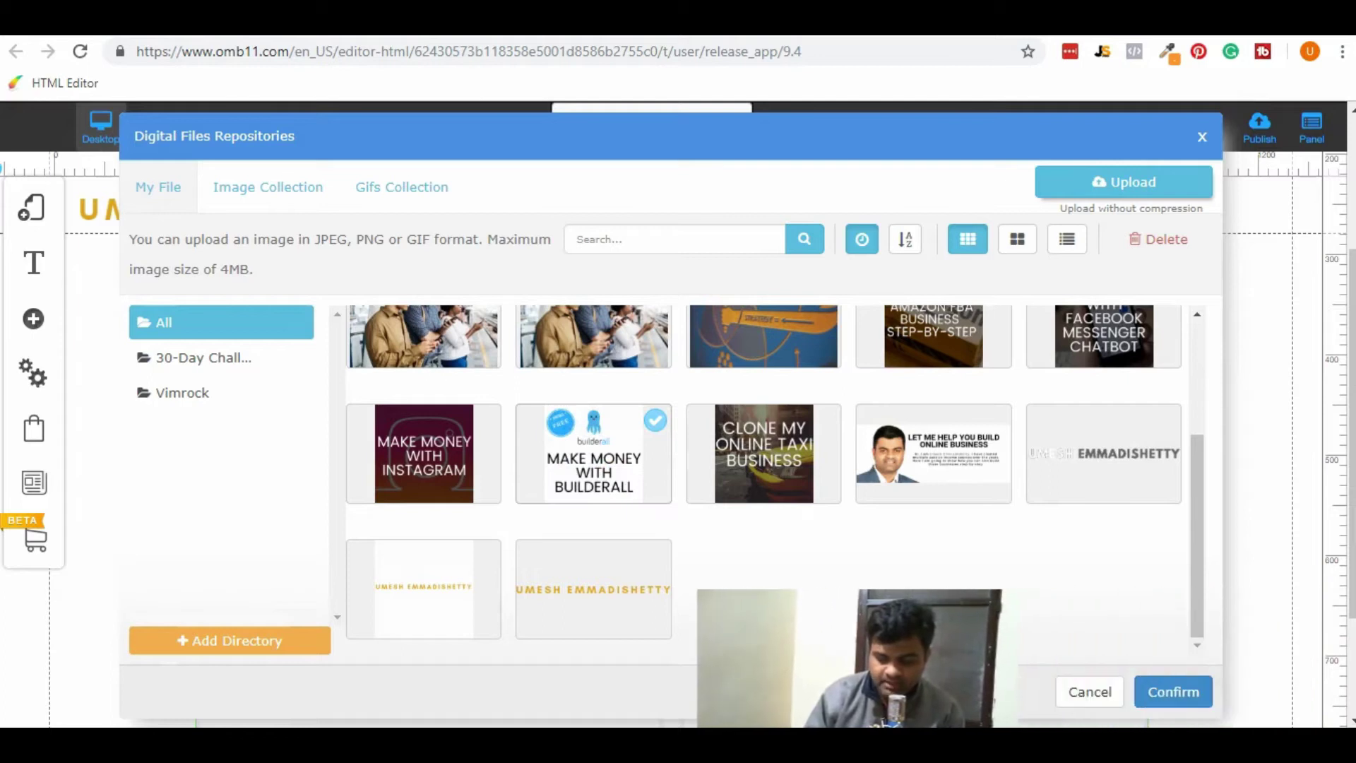
left_click(1172, 693)
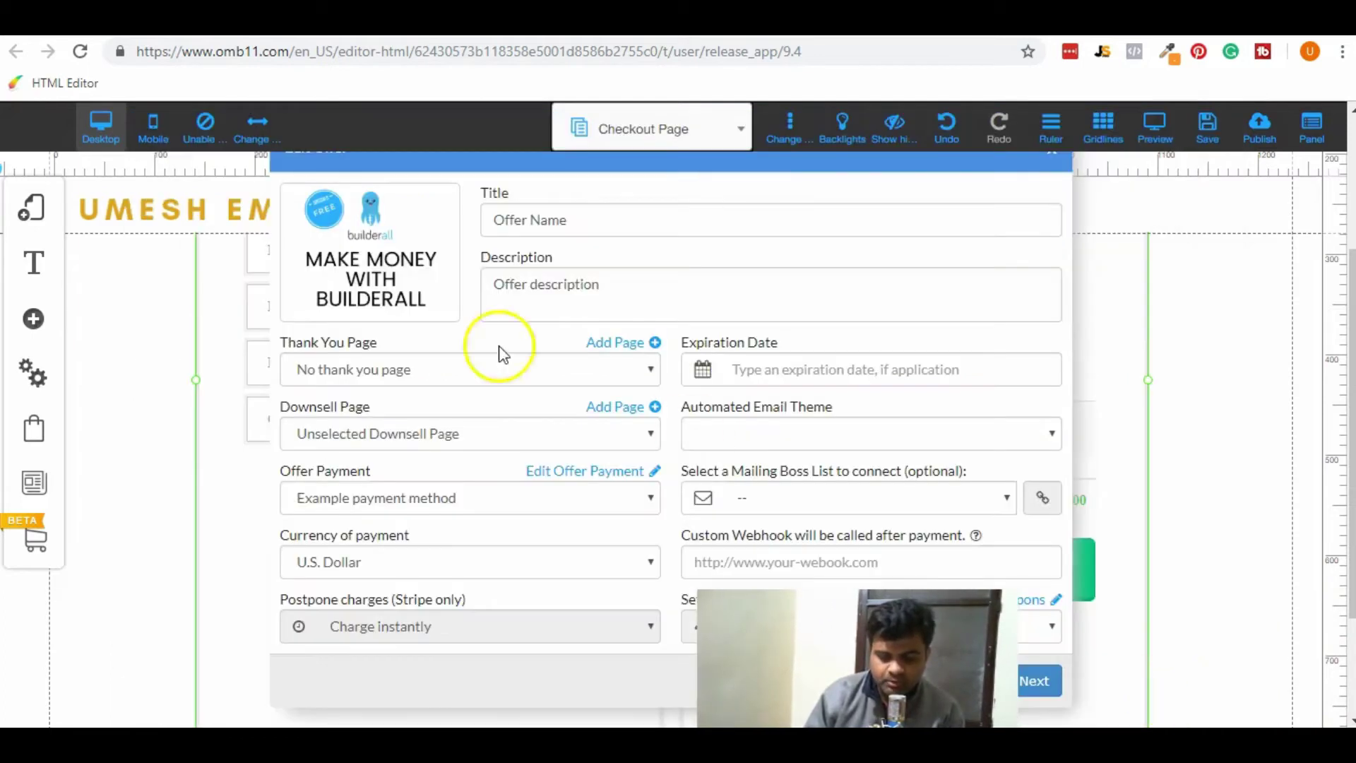
Retitle the offer 'Builderall Learning' and replace its placeholder description.
triple_click(584, 218)
type("Builderall")
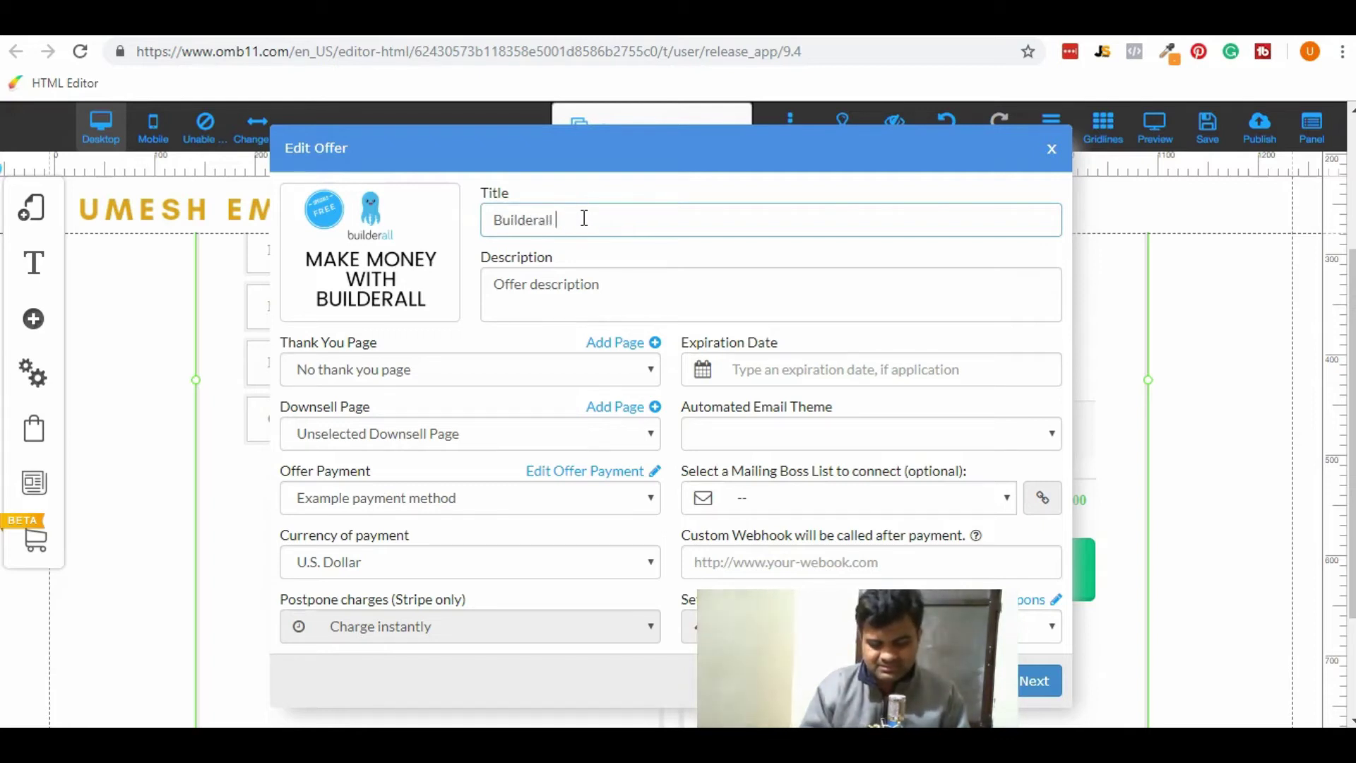
type("Learning")
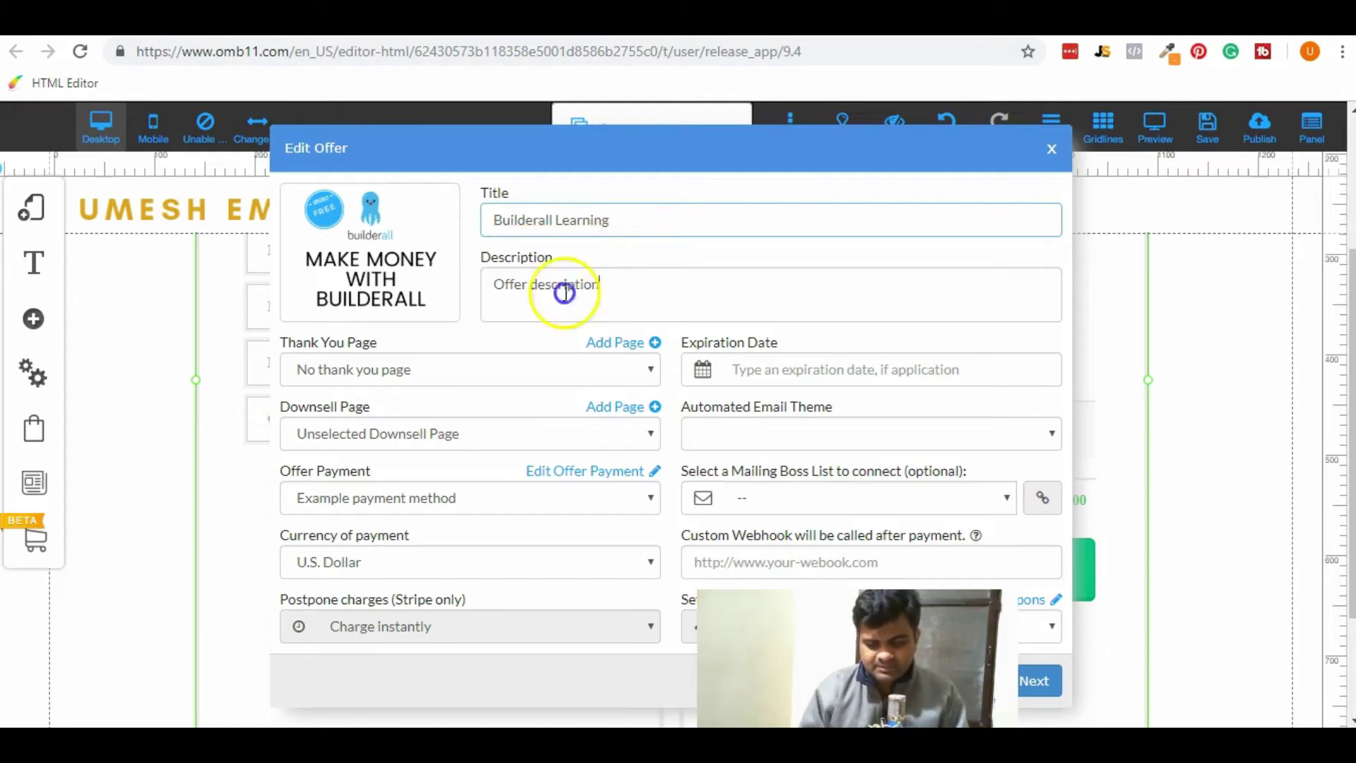
triple_click(560, 291)
type("Learning For BEst")
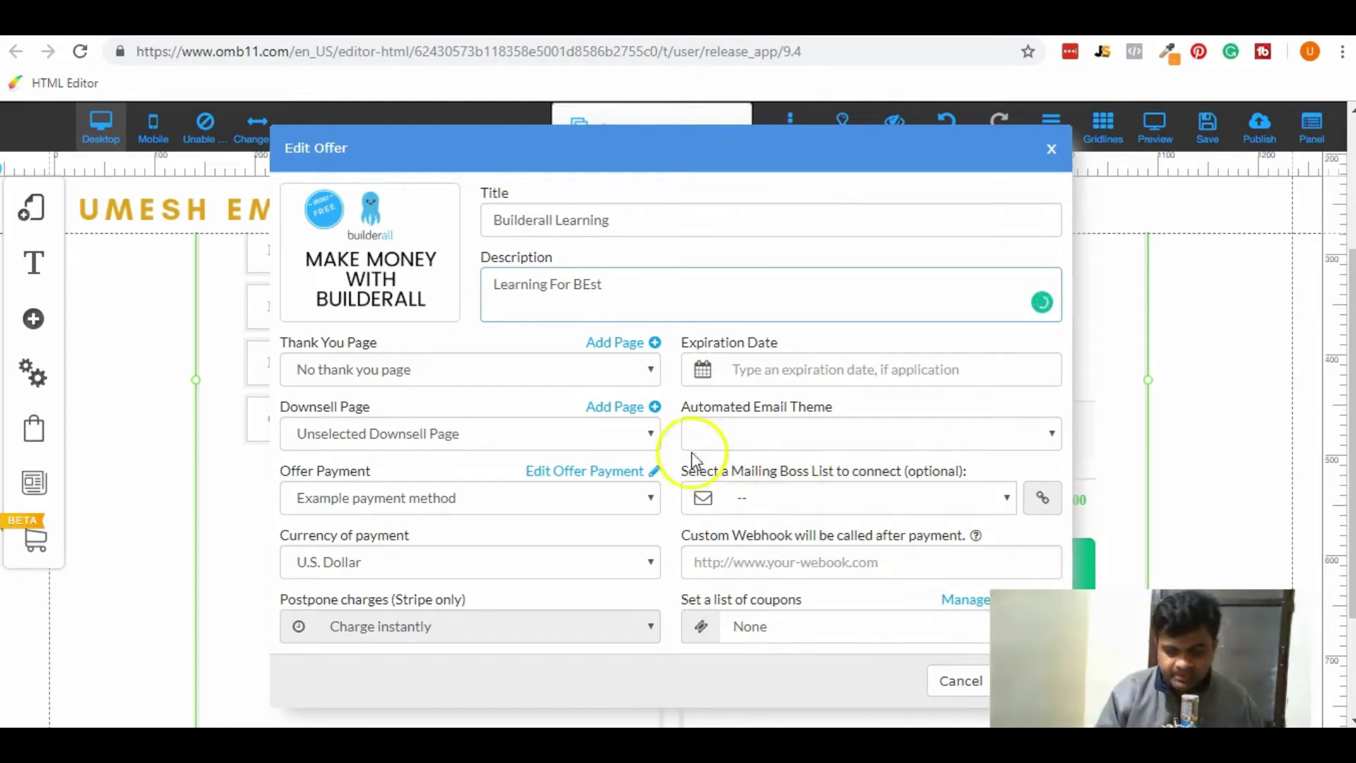
Set Builderall Learning as the thank-you page and bring up the payment method options.
left_click(618, 378)
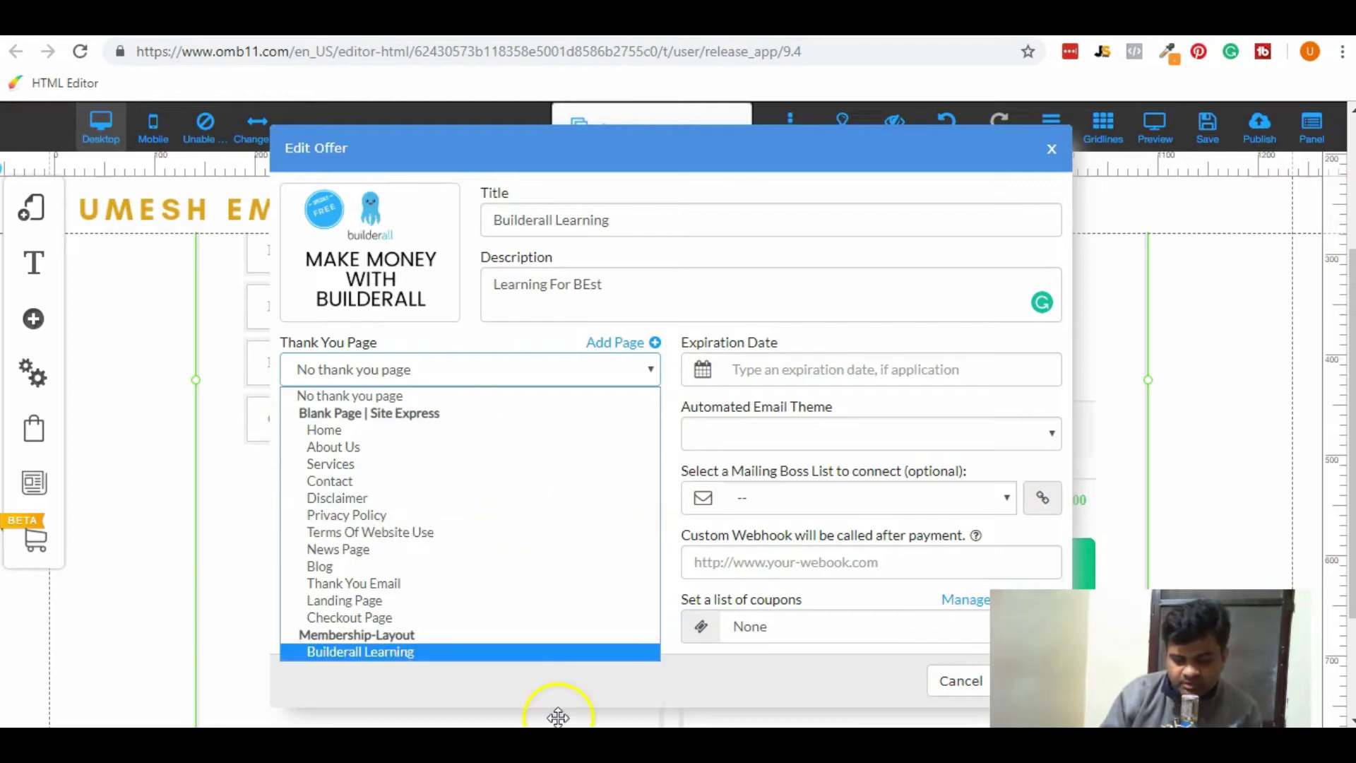
left_click(533, 651)
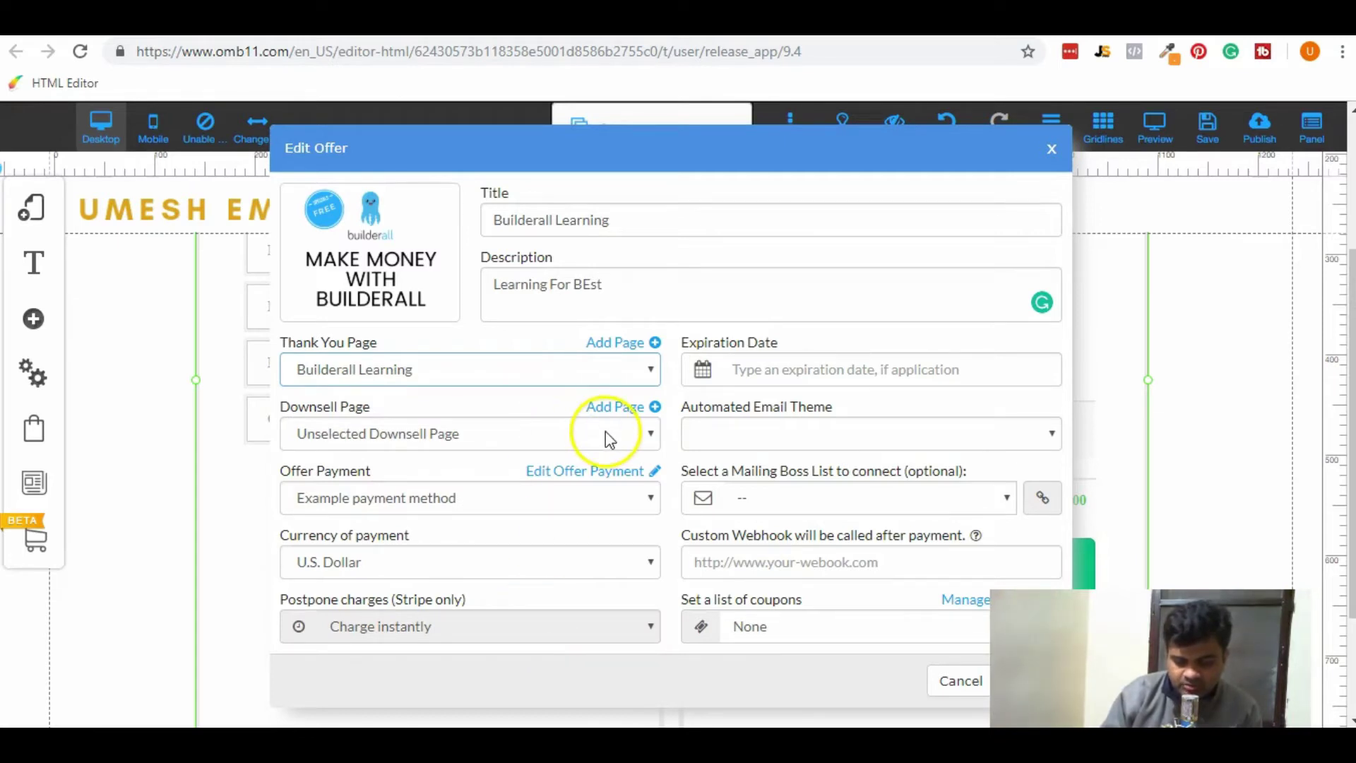
left_click(577, 502)
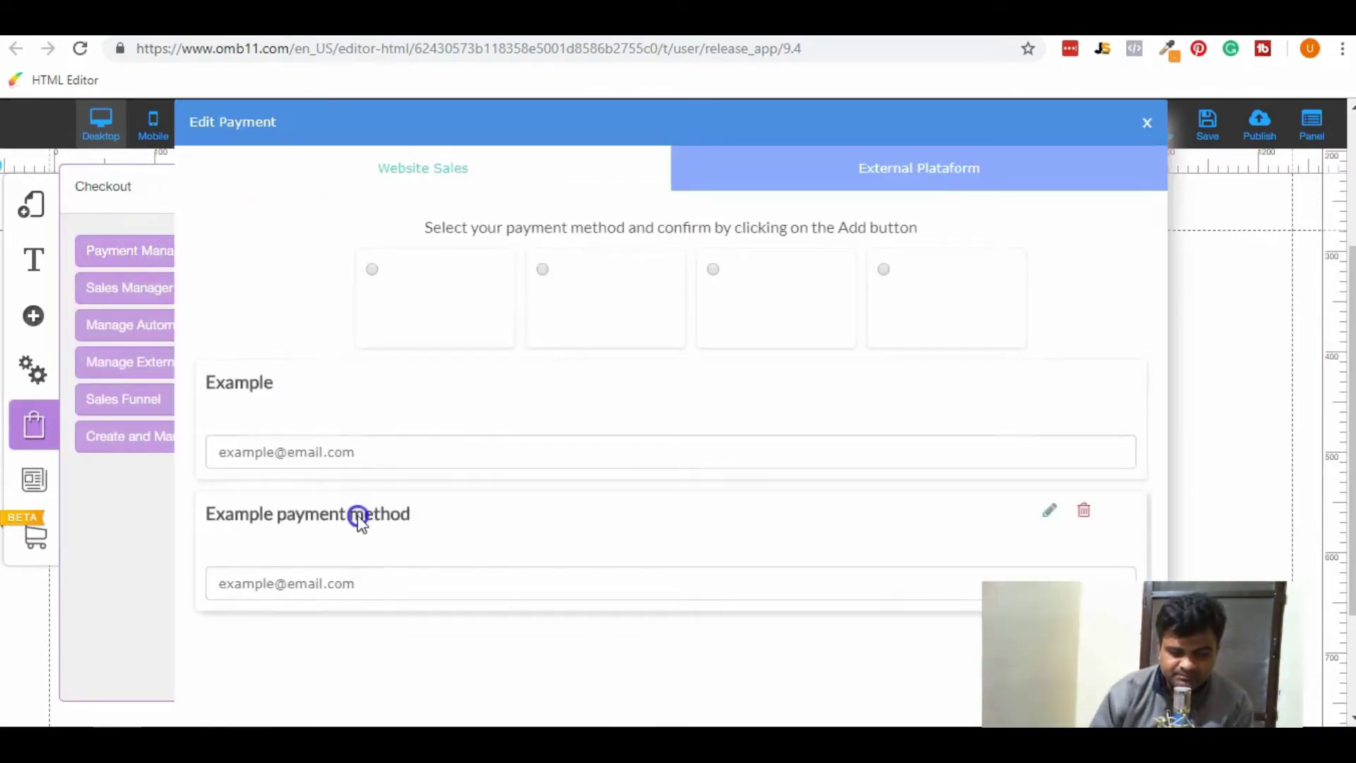
Enter the seller's PayPal e-mail on the Example payment account and save the settings.
left_click(233, 401)
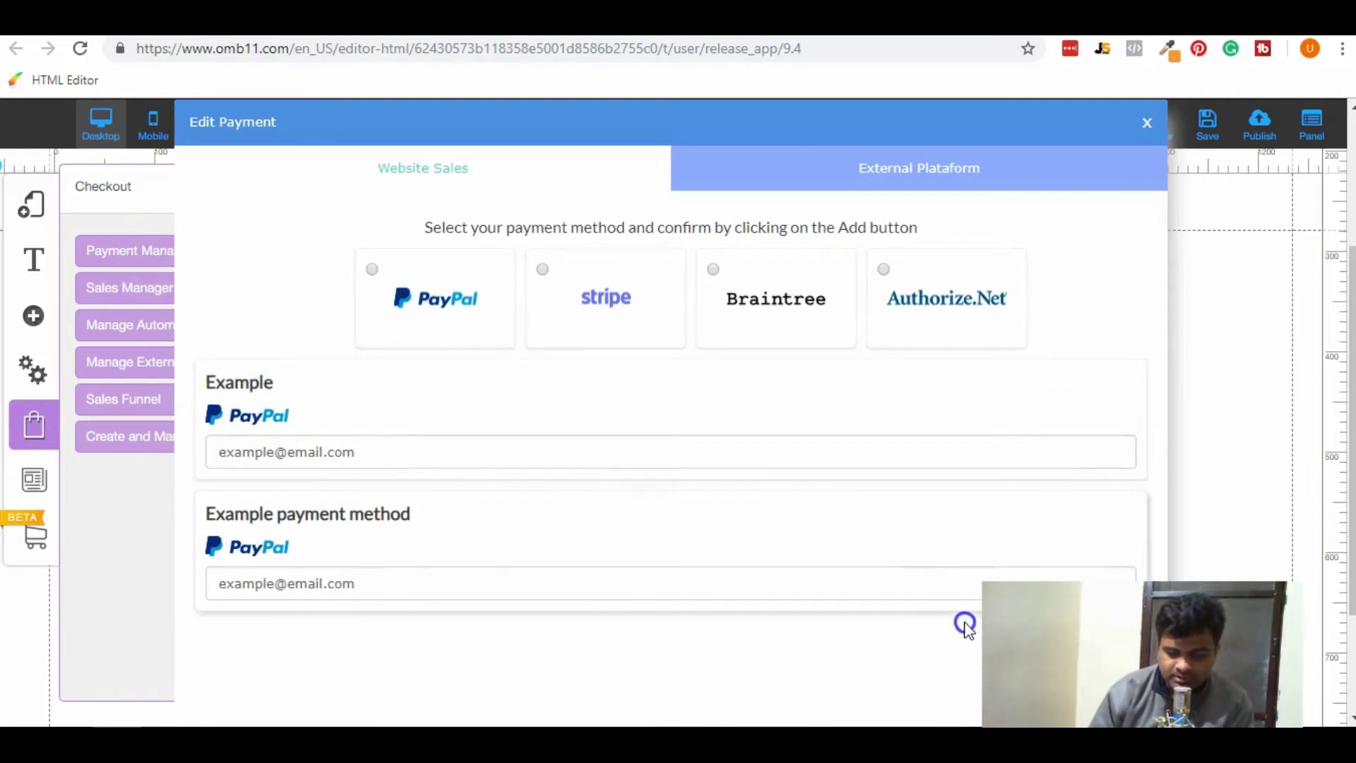
left_click(1058, 465)
left_click(769, 403)
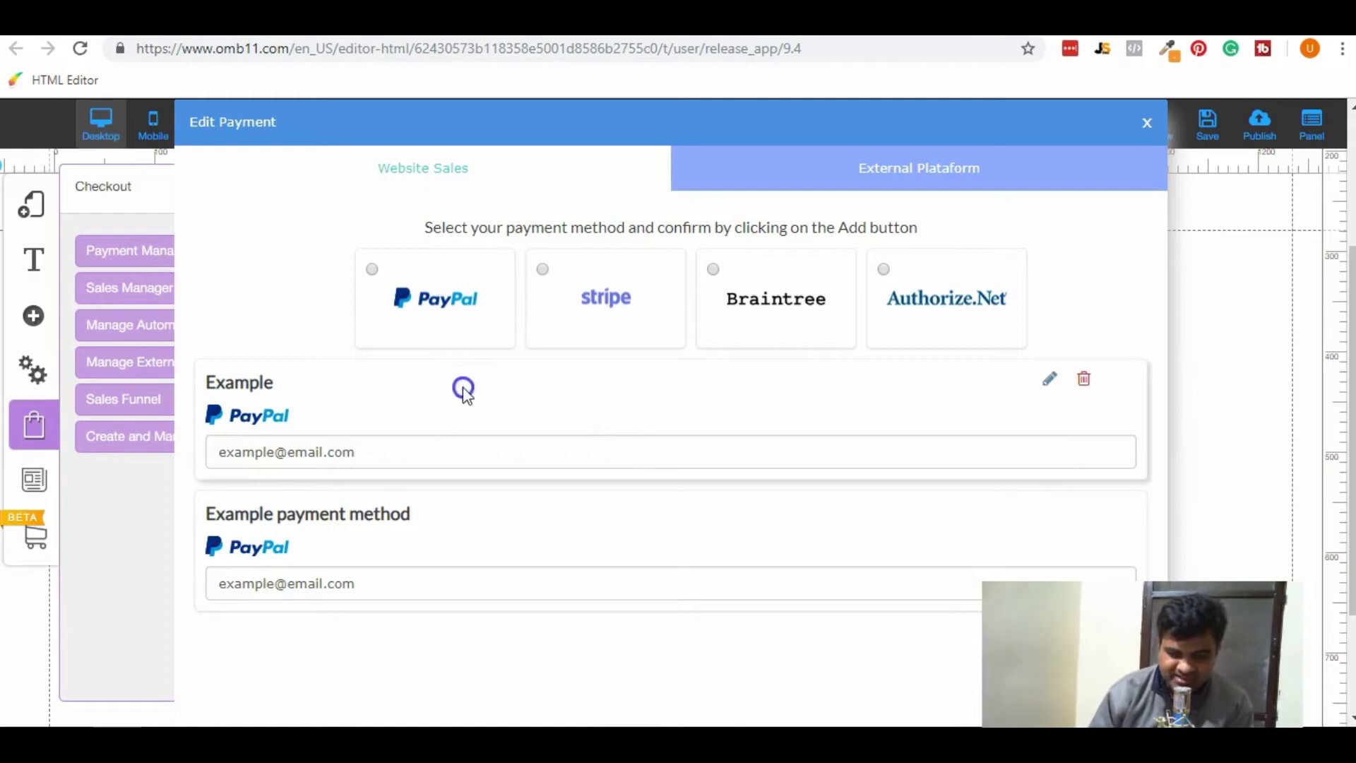
triple_click(430, 444)
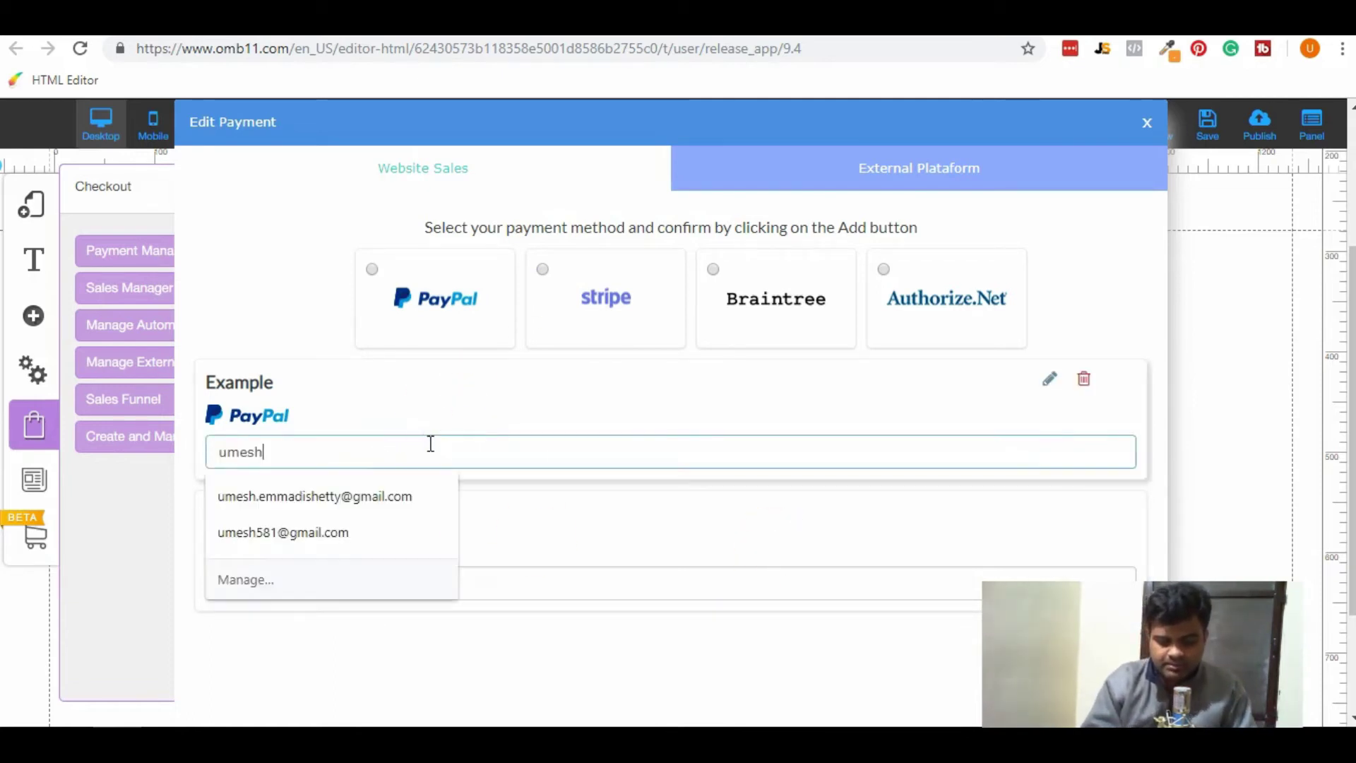
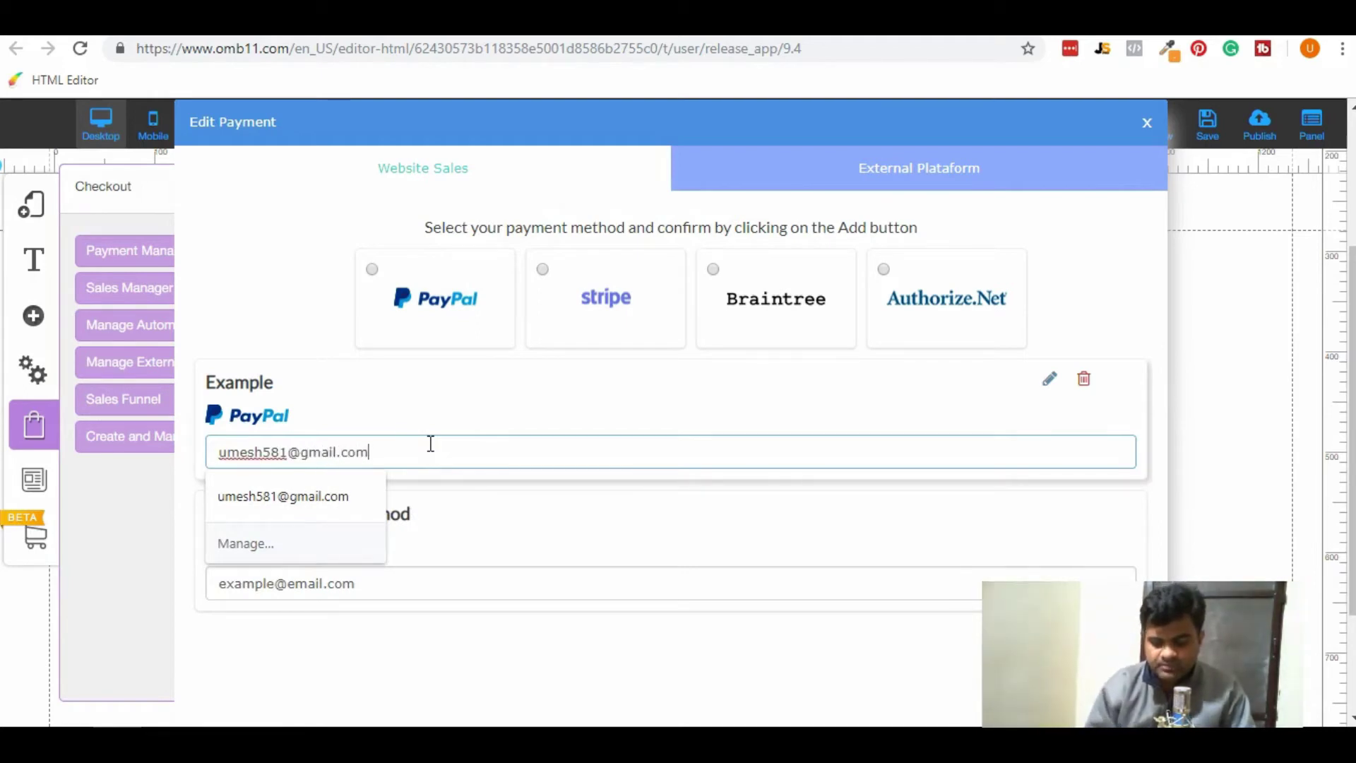
left_click(438, 456)
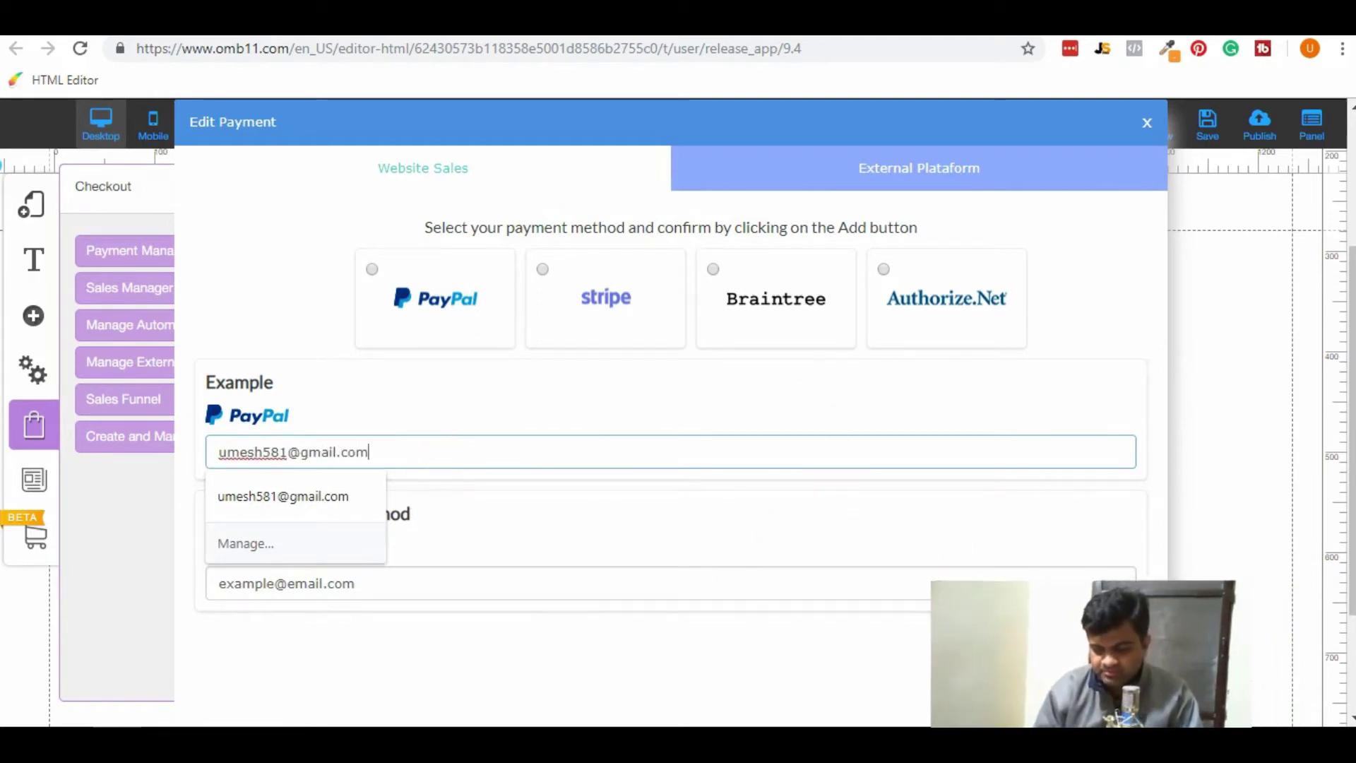
left_click(1070, 700)
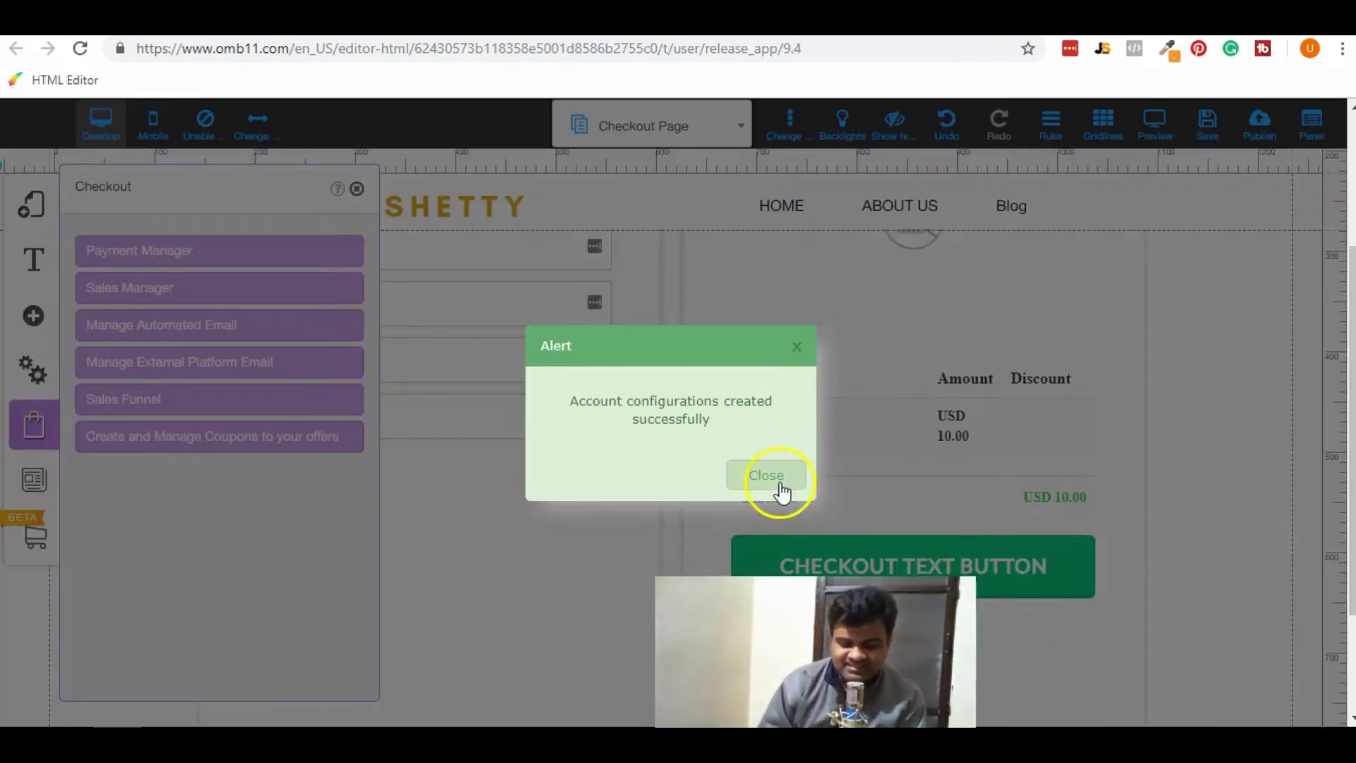
Delete the Example payment method account from the Payment Manager.
left_click(766, 475)
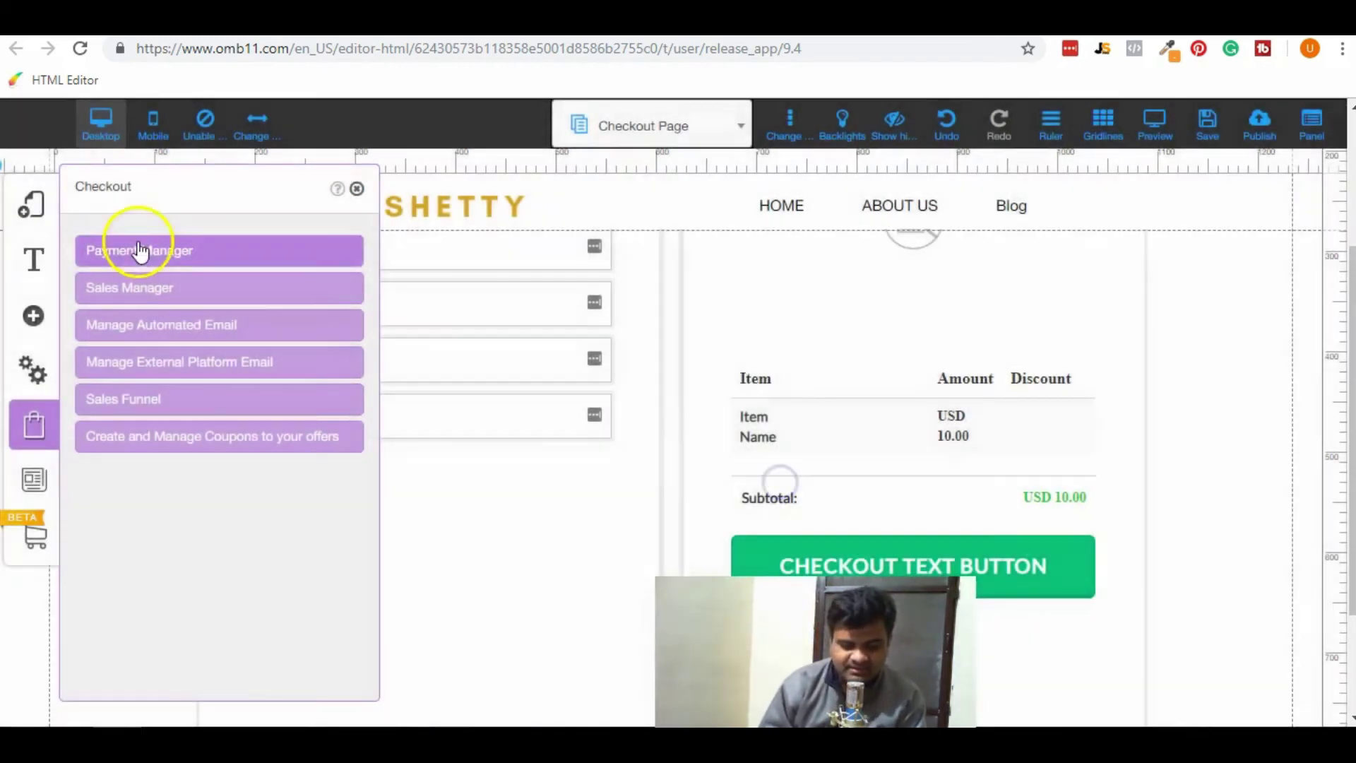
left_click(139, 258)
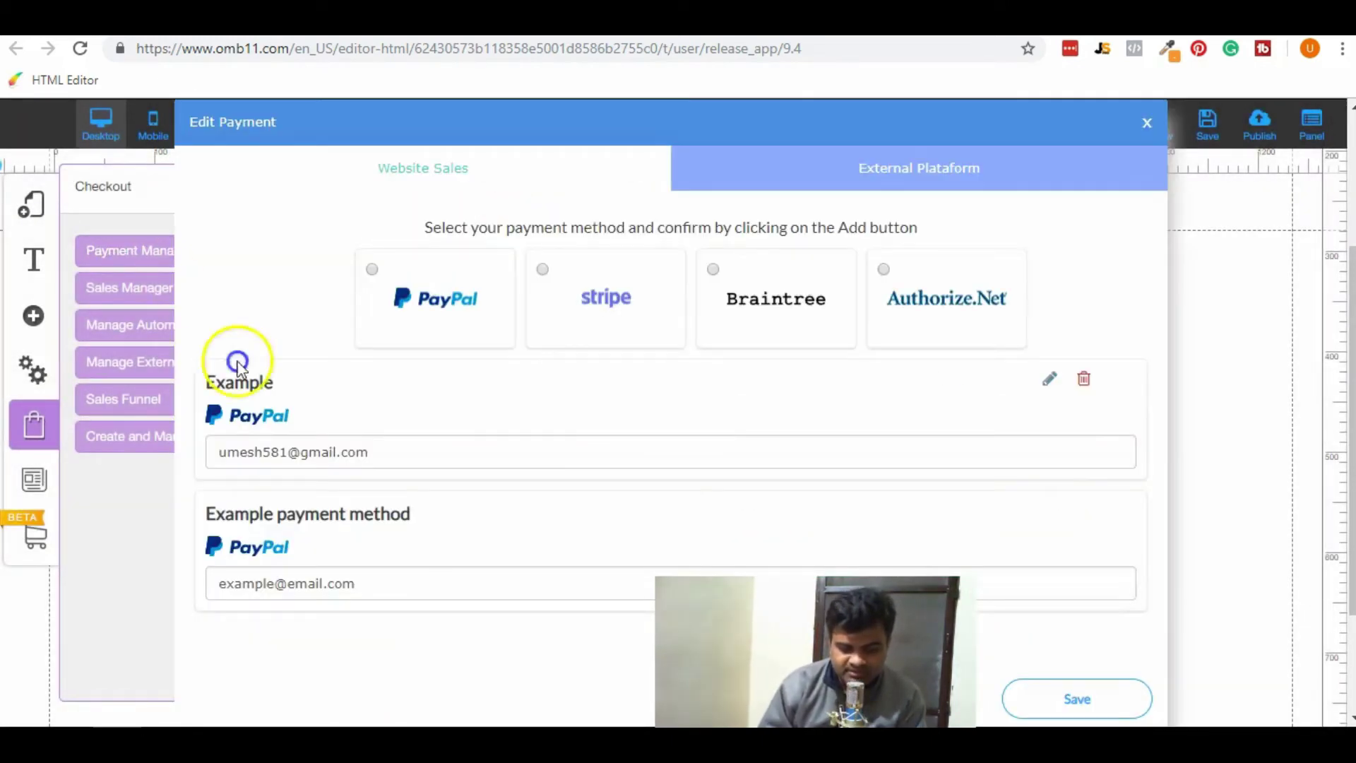
mouse_move(1130, 537)
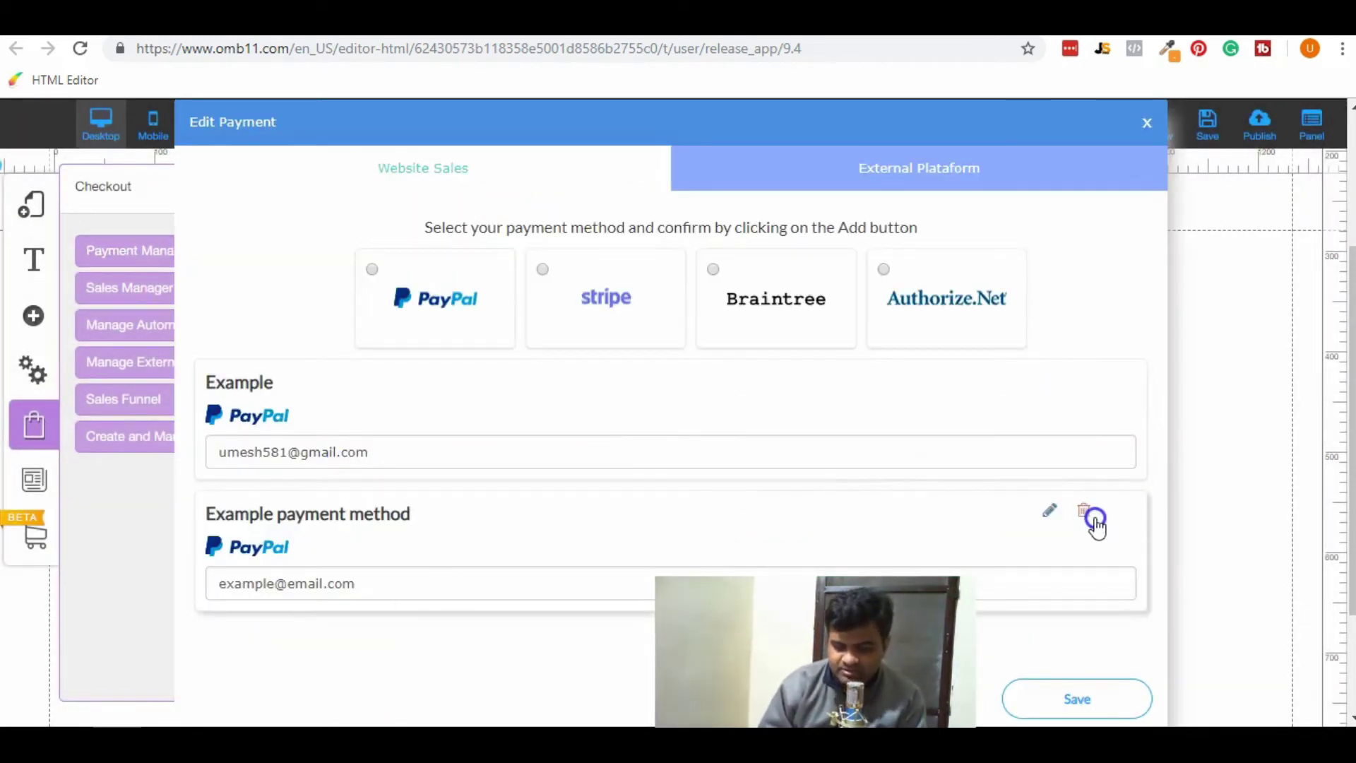
left_click(1094, 519)
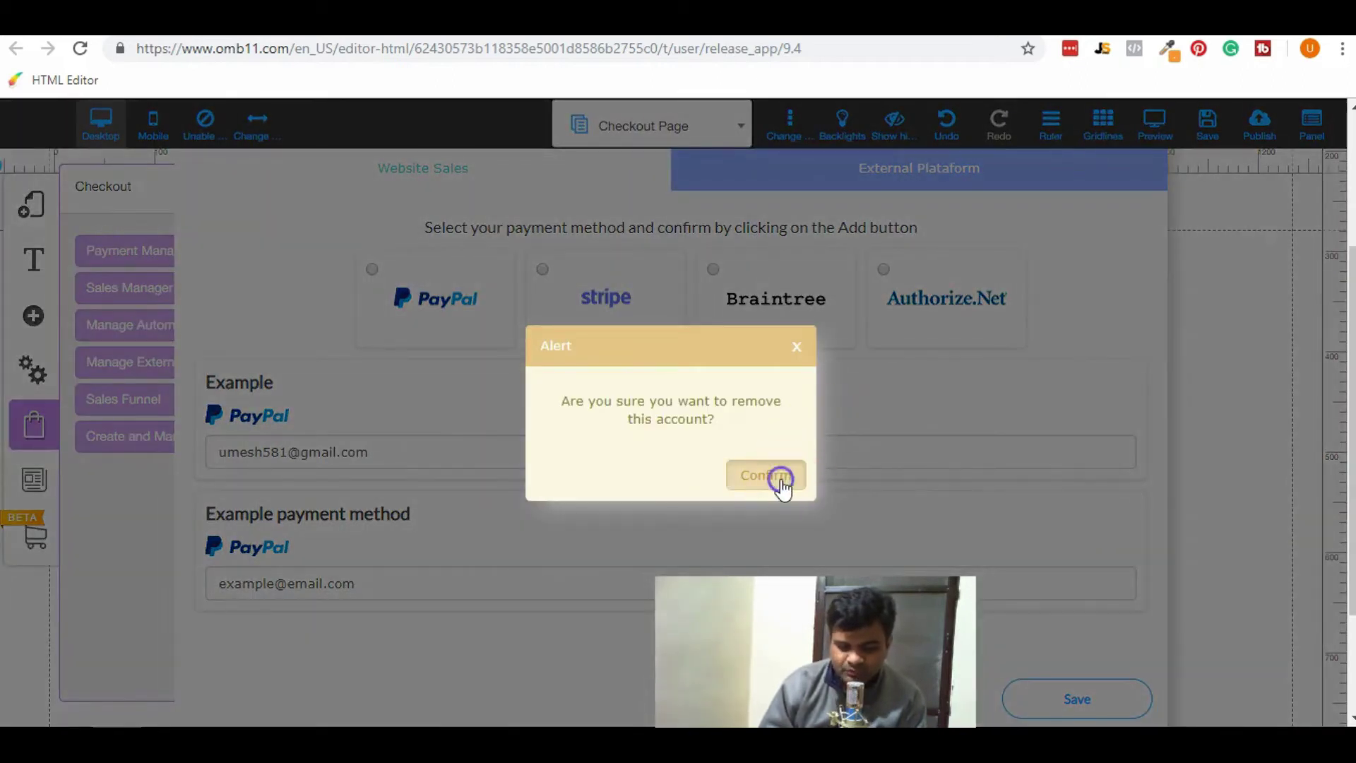
left_click(781, 480)
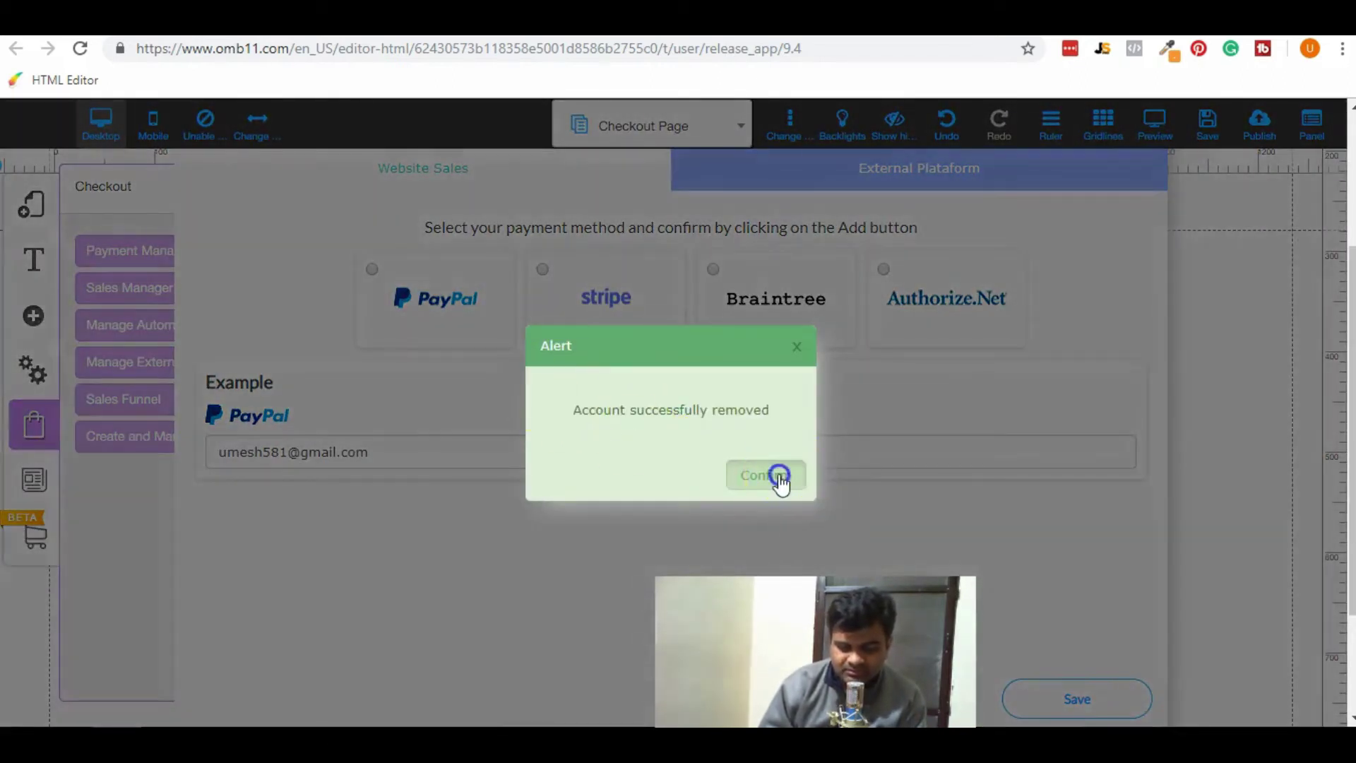
left_click(780, 477)
Rename the remaining PayPal account with the owner's nickname and save.
left_click(1048, 381)
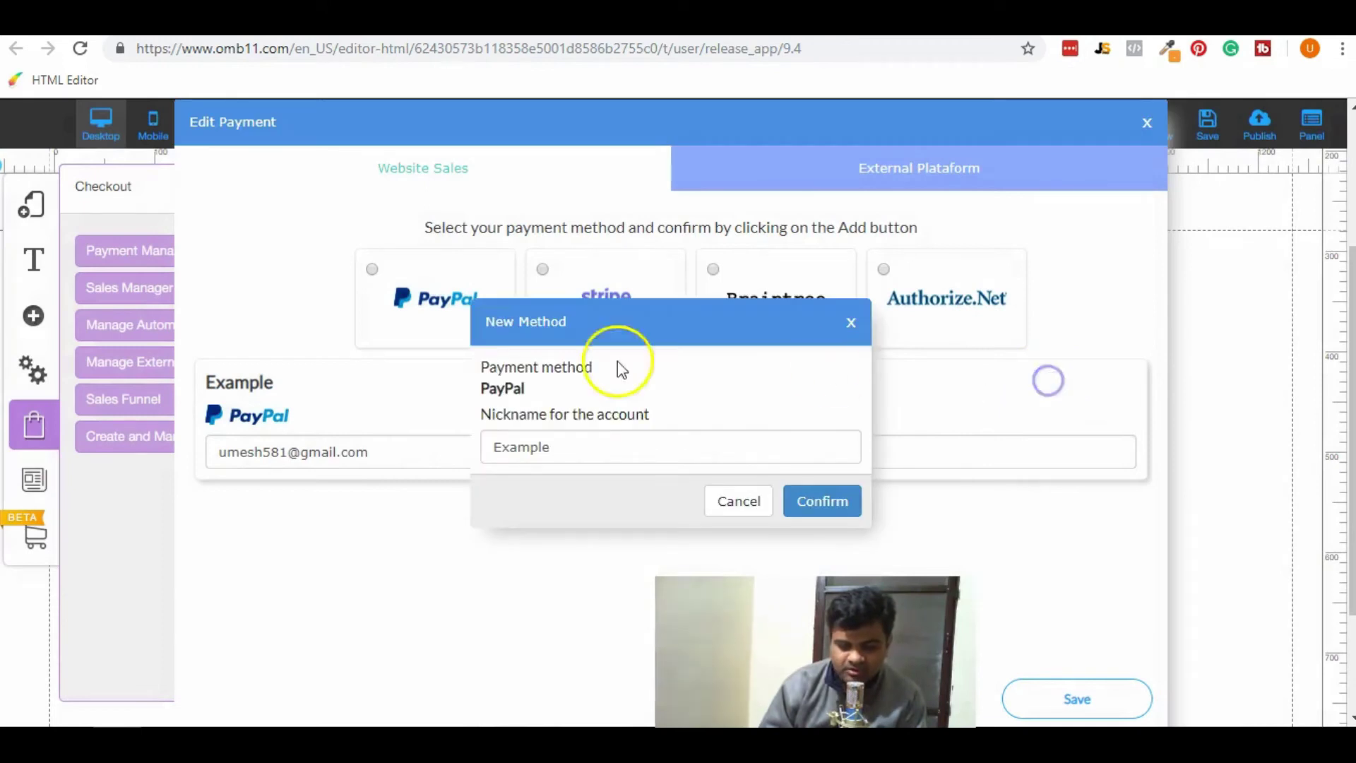
double_click(605, 447)
type("Umesh Paypal")
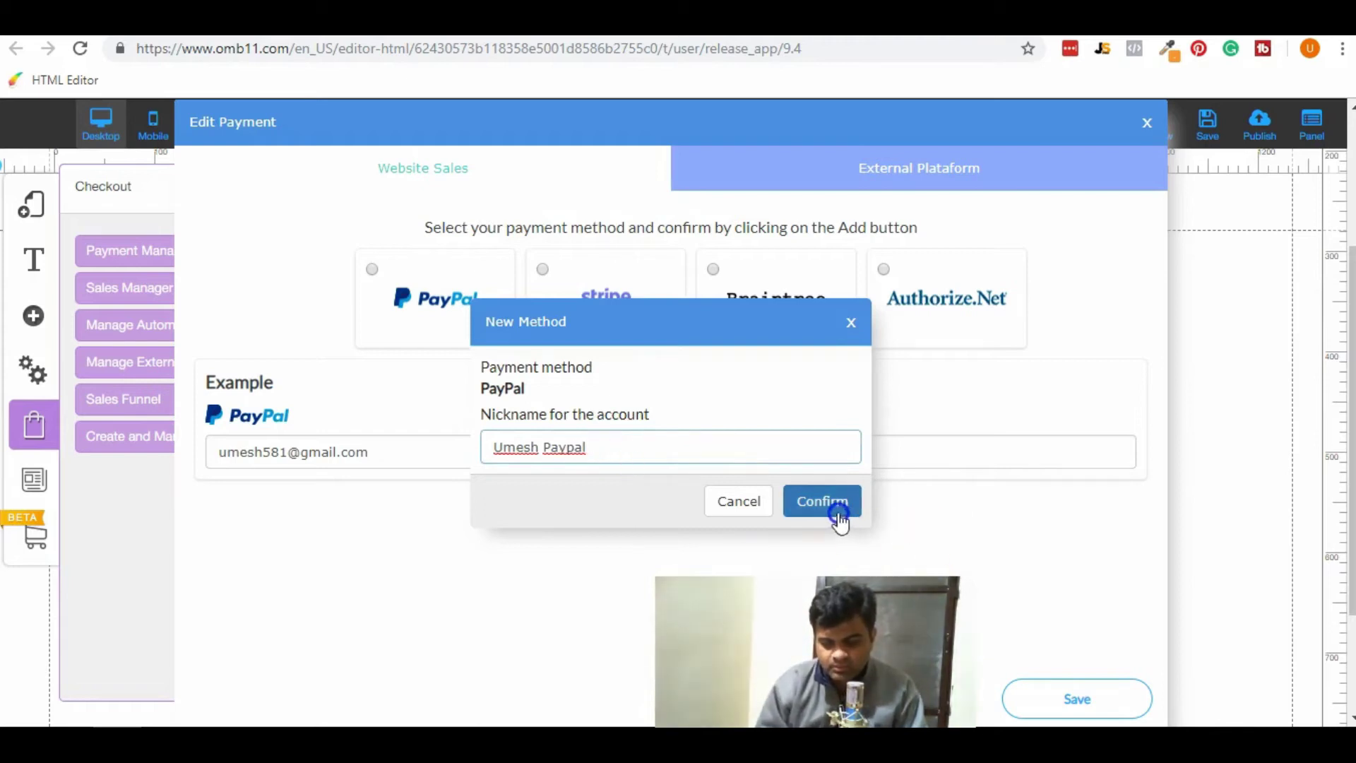
left_click(836, 503)
left_click(1091, 698)
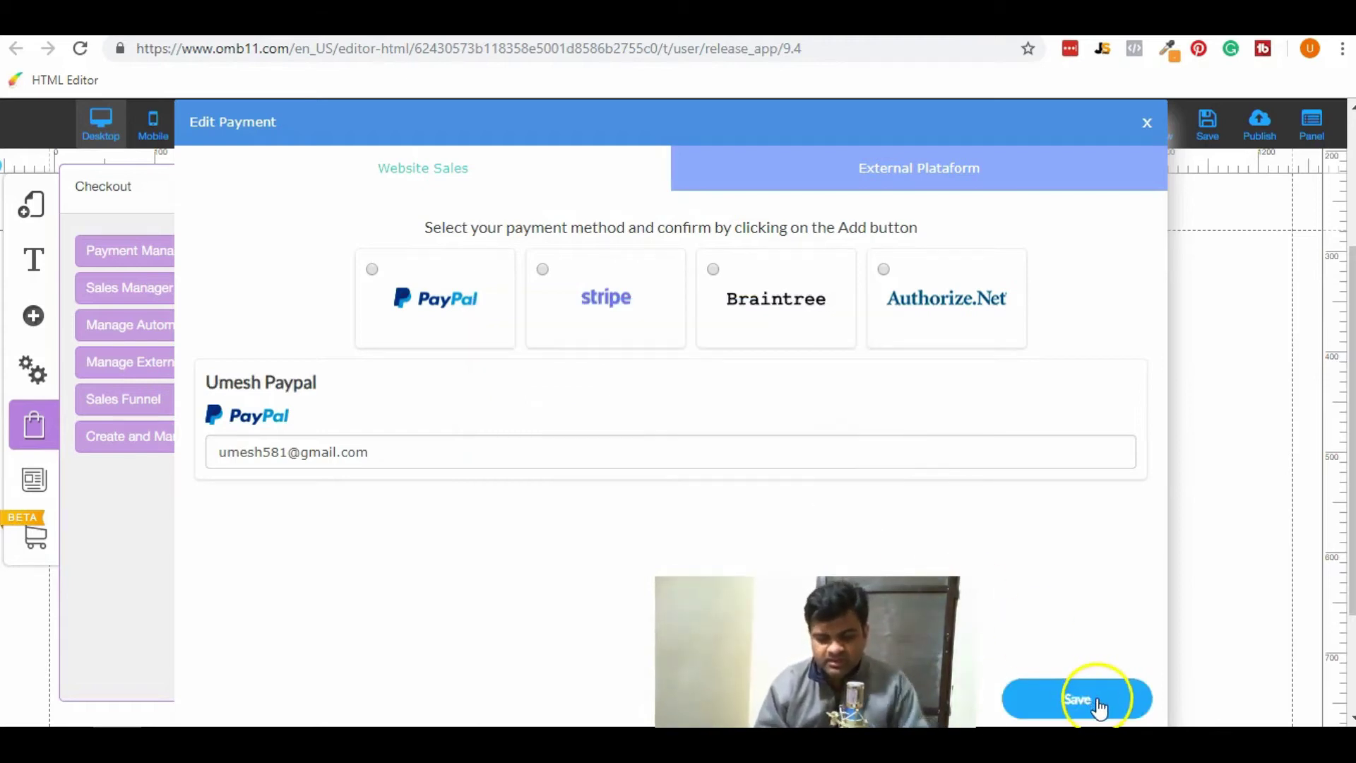
Begin adding another PayPal account, then cancel it.
left_click(372, 270)
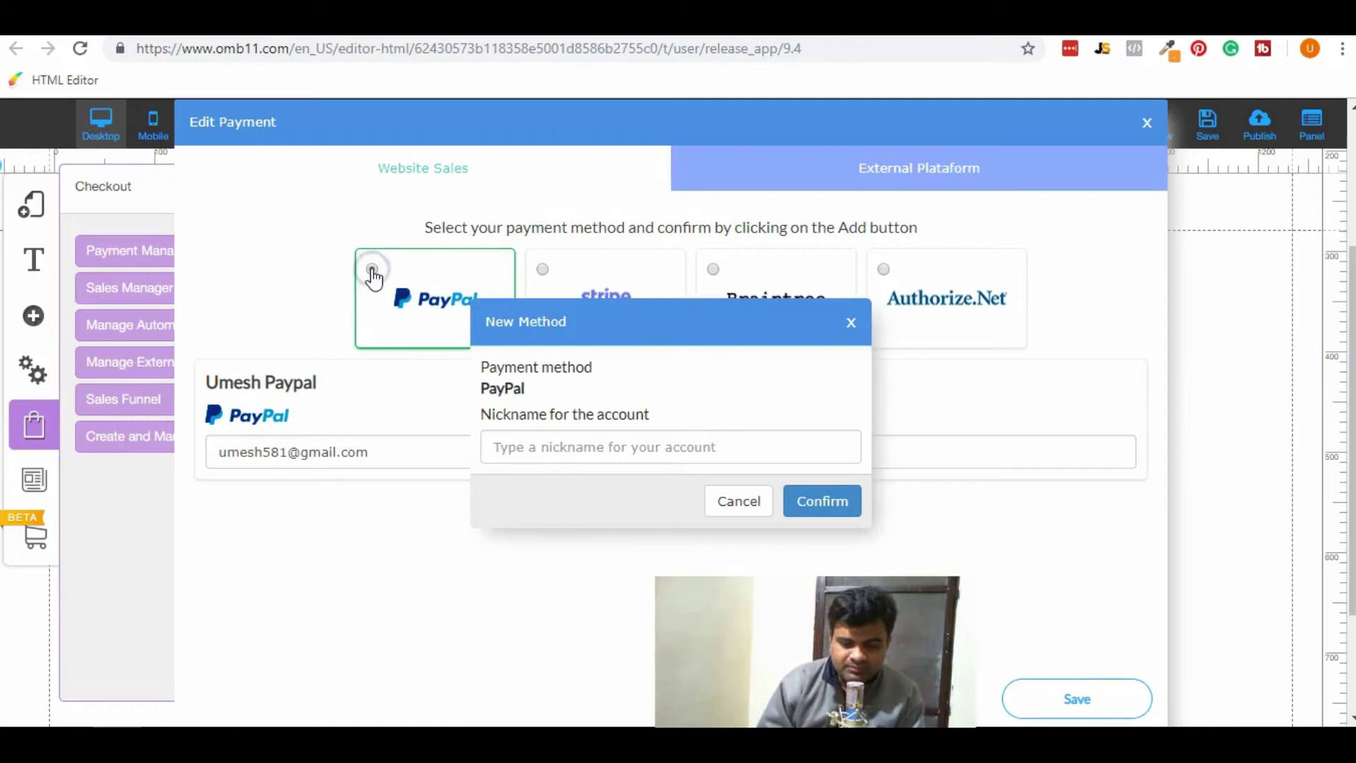
left_click(597, 447)
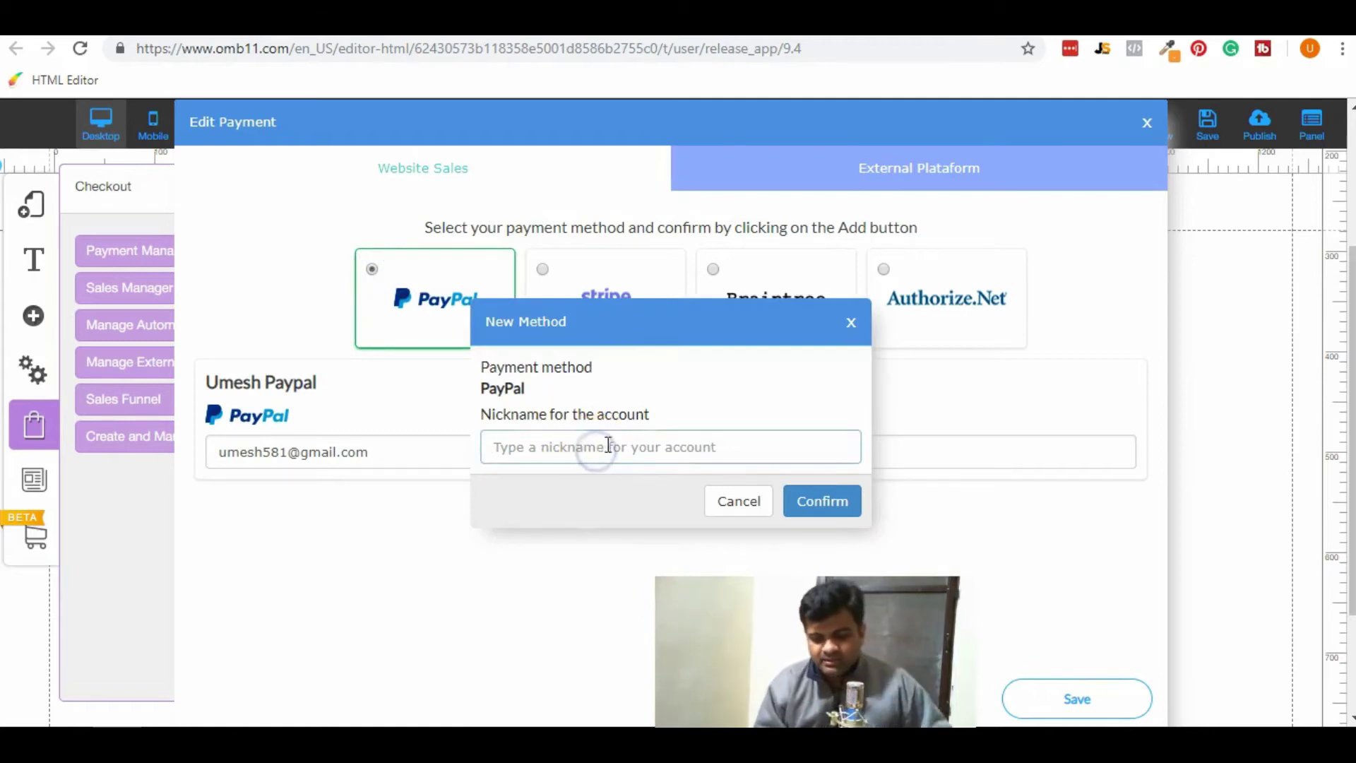
left_click(754, 507)
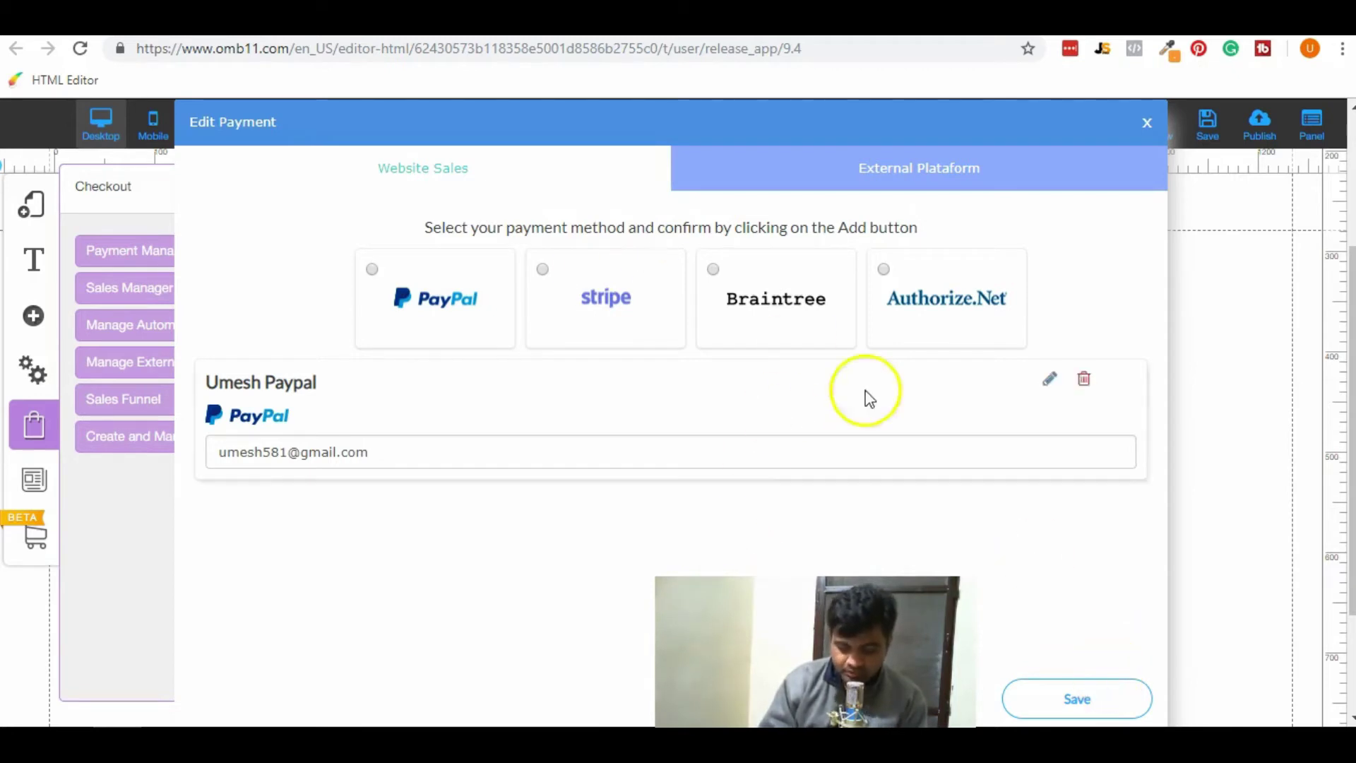
Save the single PayPal account, check the External Plataform tab, and close the payment settings.
left_click(1076, 697)
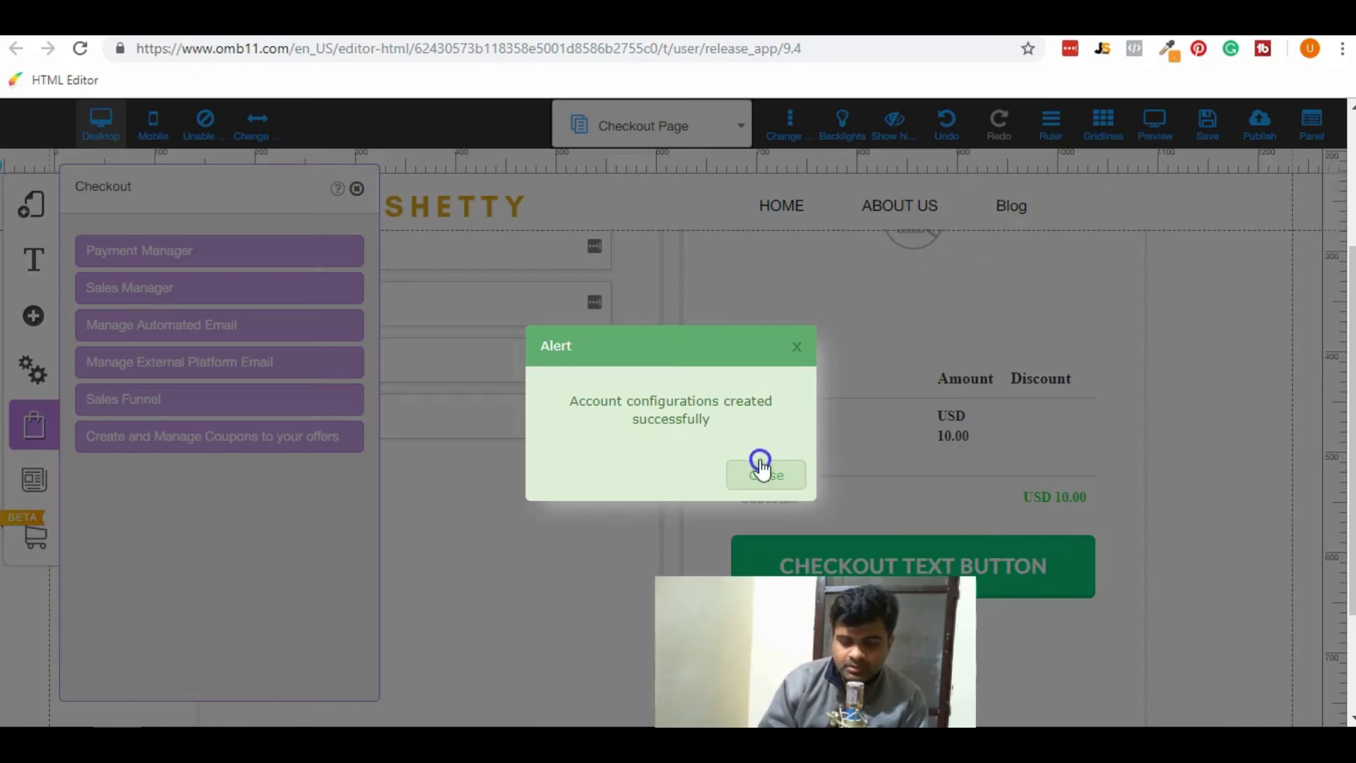
left_click(761, 467)
left_click(147, 253)
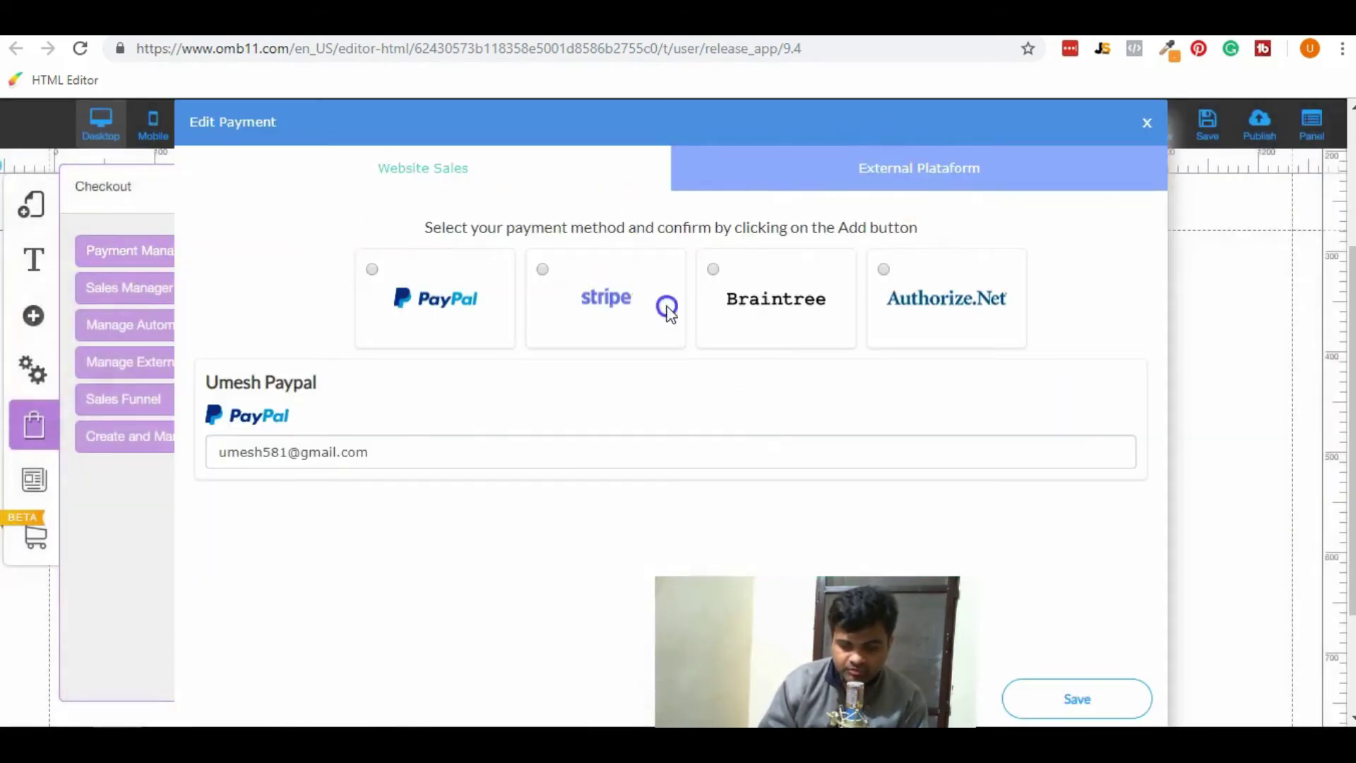
left_click(852, 171)
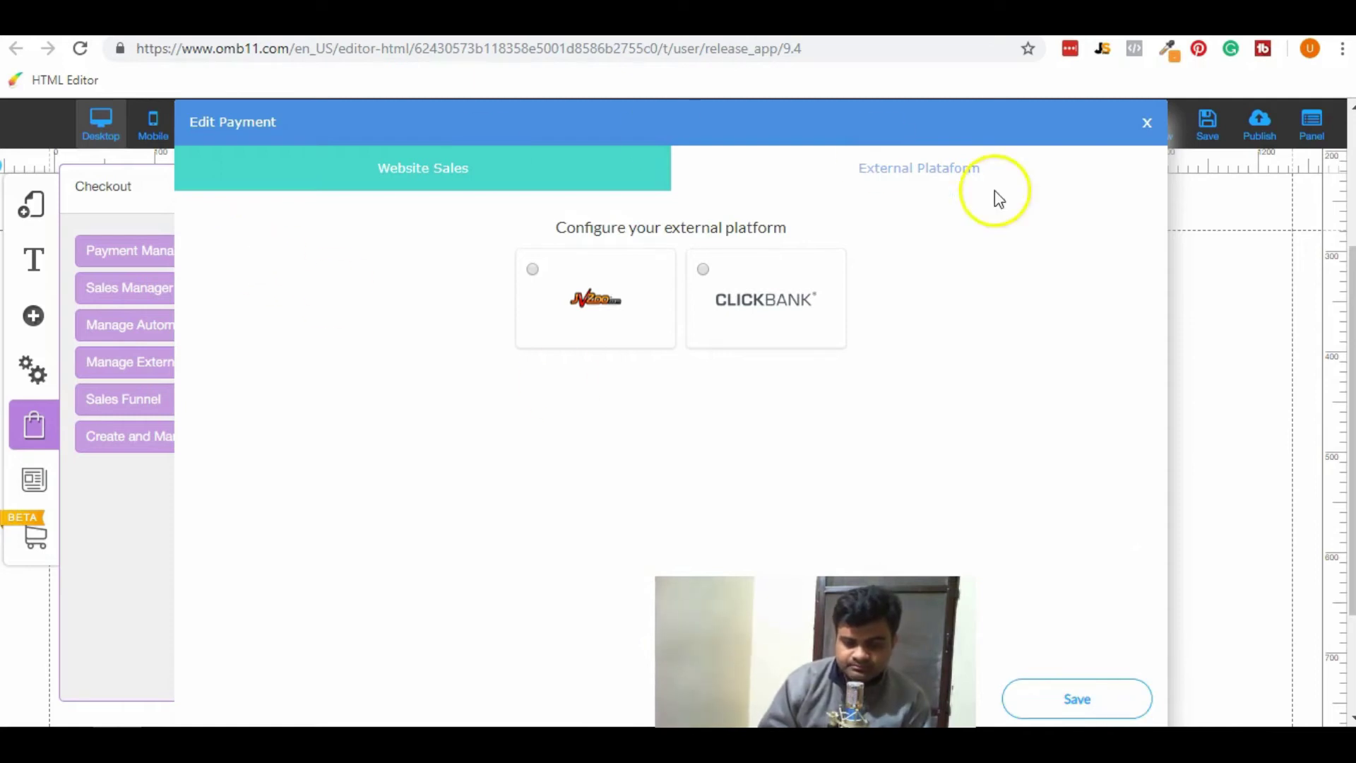
left_click(1147, 122)
left_click(772, 480)
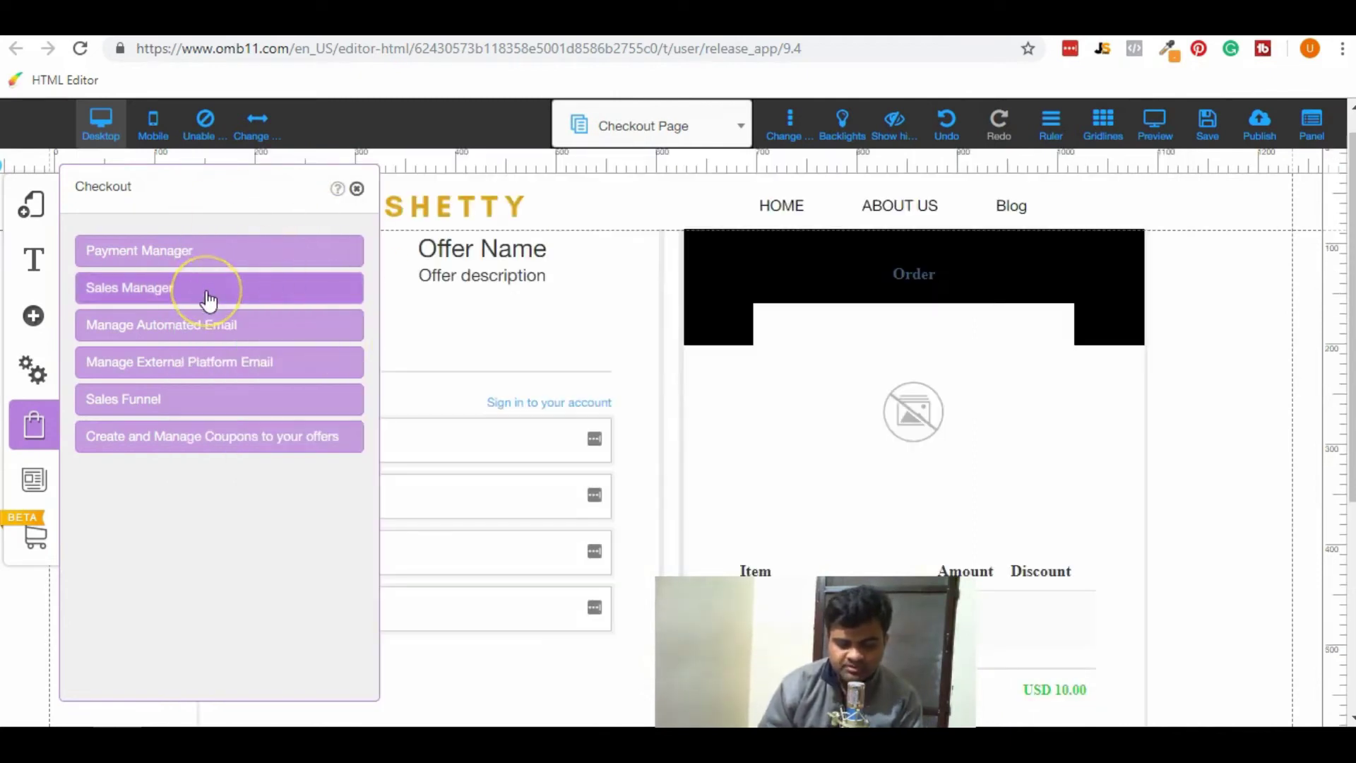
Review the offer orders, automated email and external platform email settings, closing each.
left_click(207, 296)
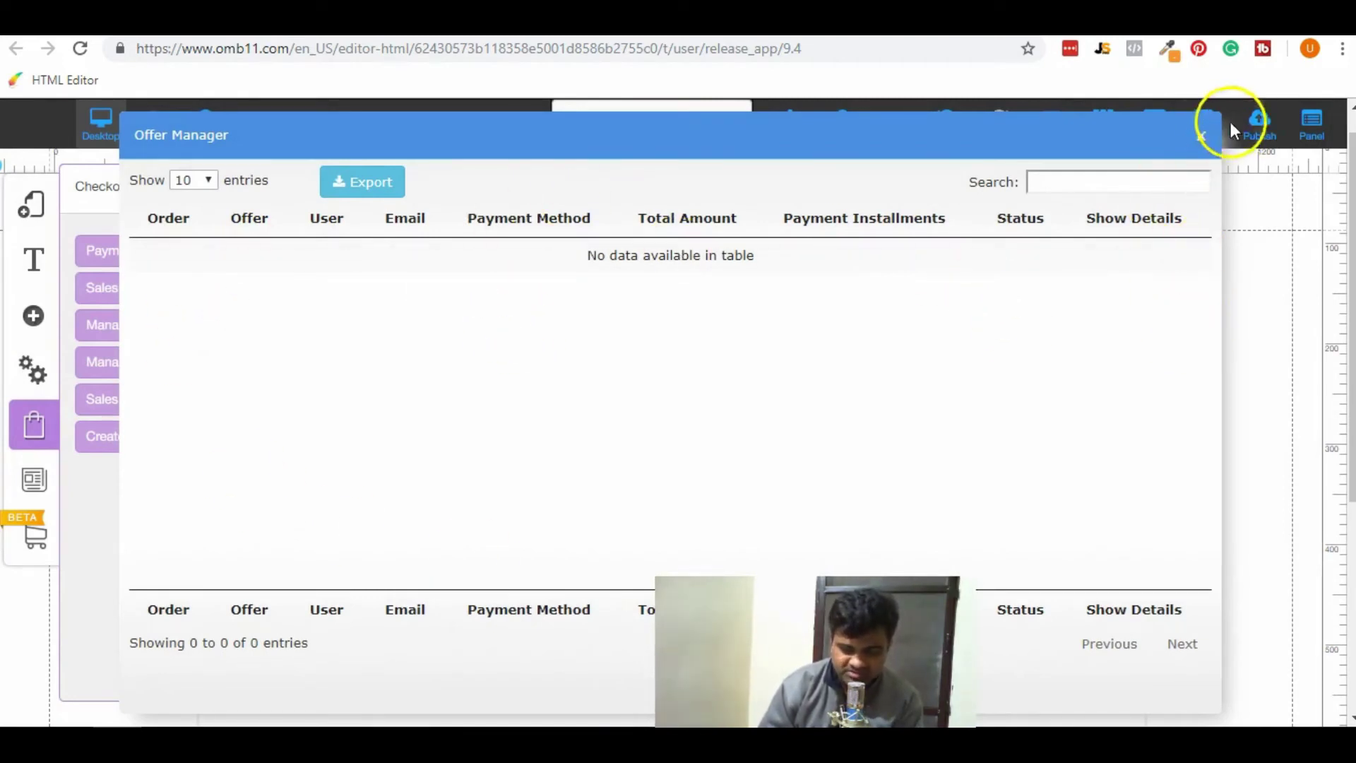
left_click(1204, 140)
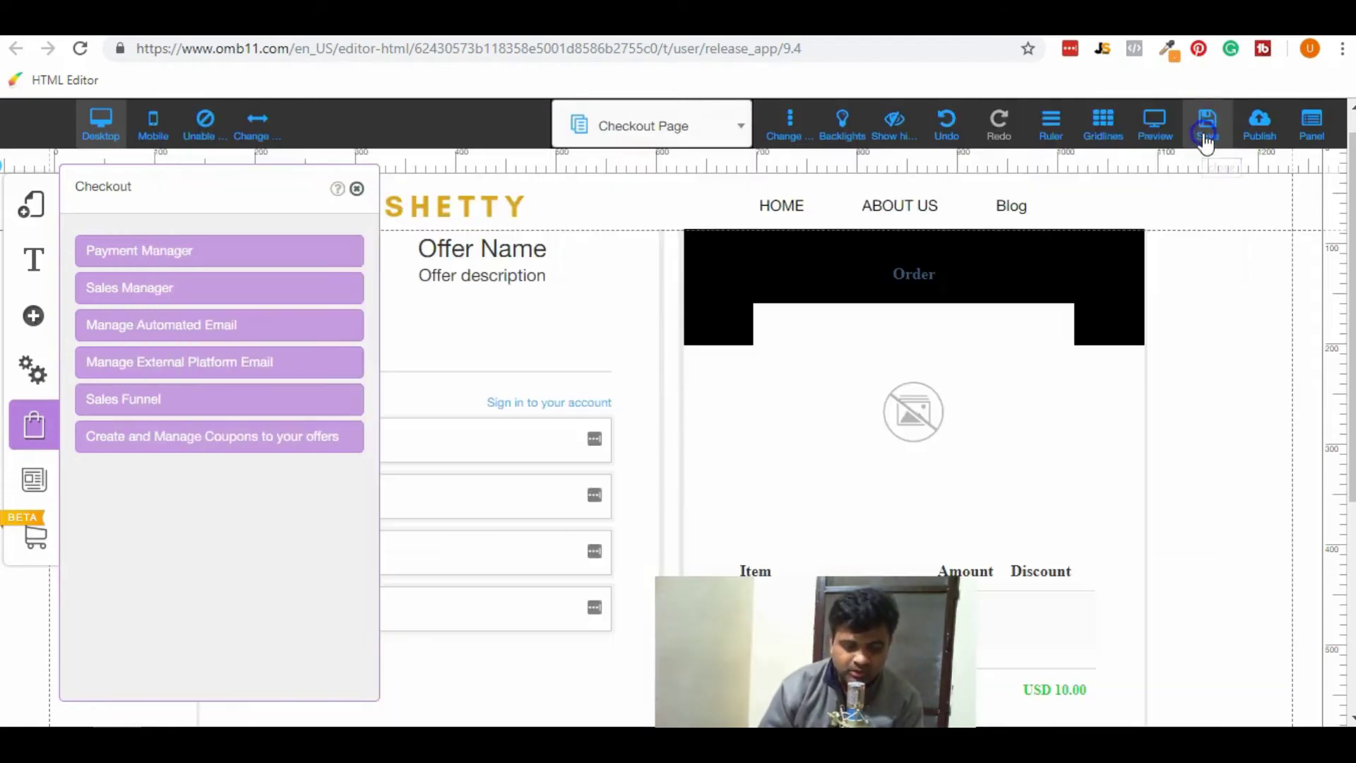
left_click(204, 322)
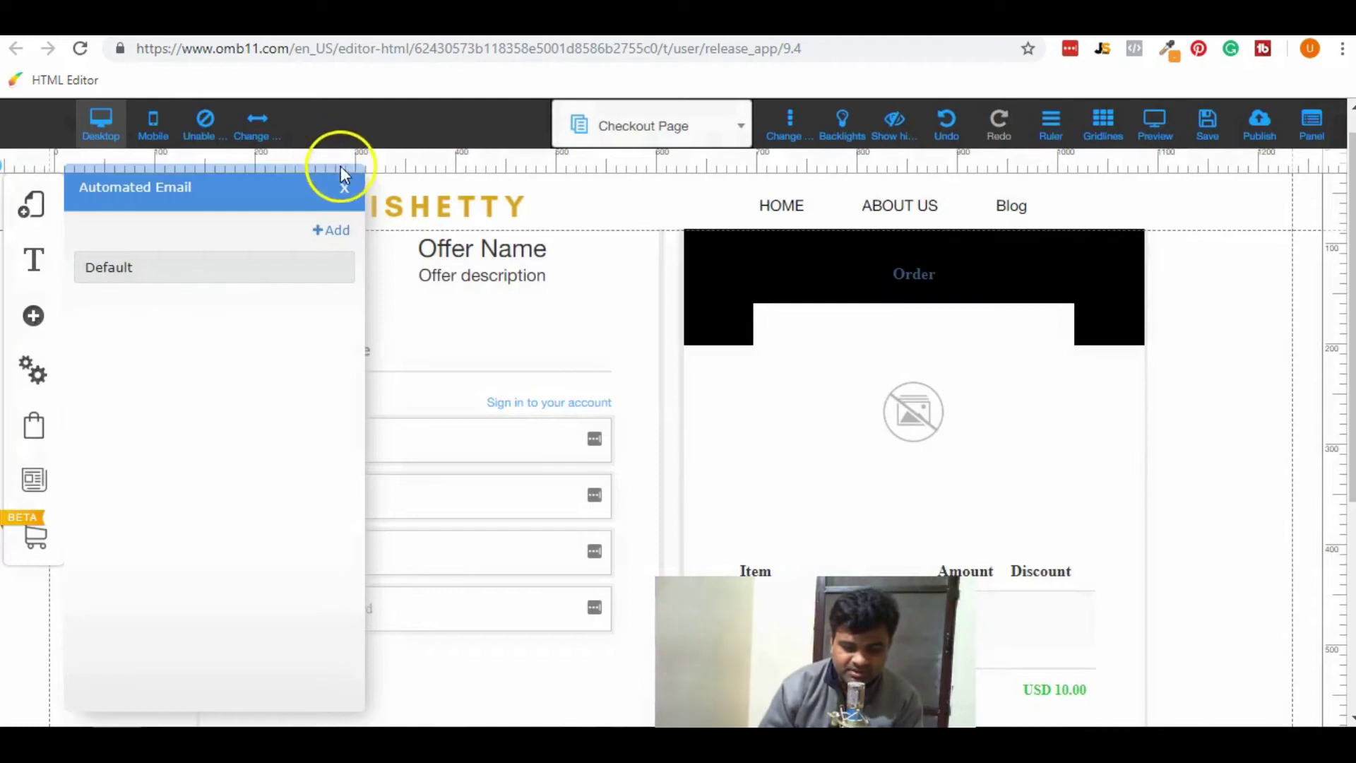
left_click(344, 189)
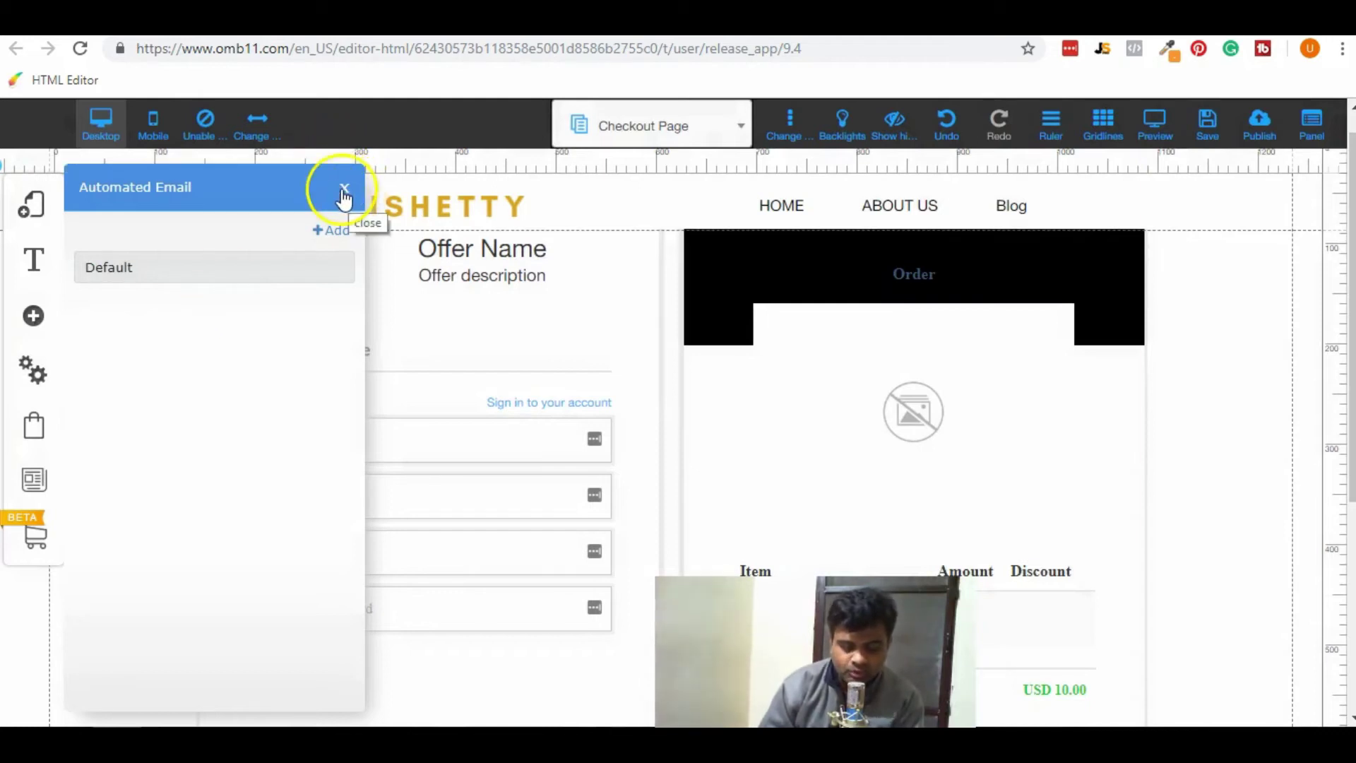
left_click(33, 374)
left_click(34, 426)
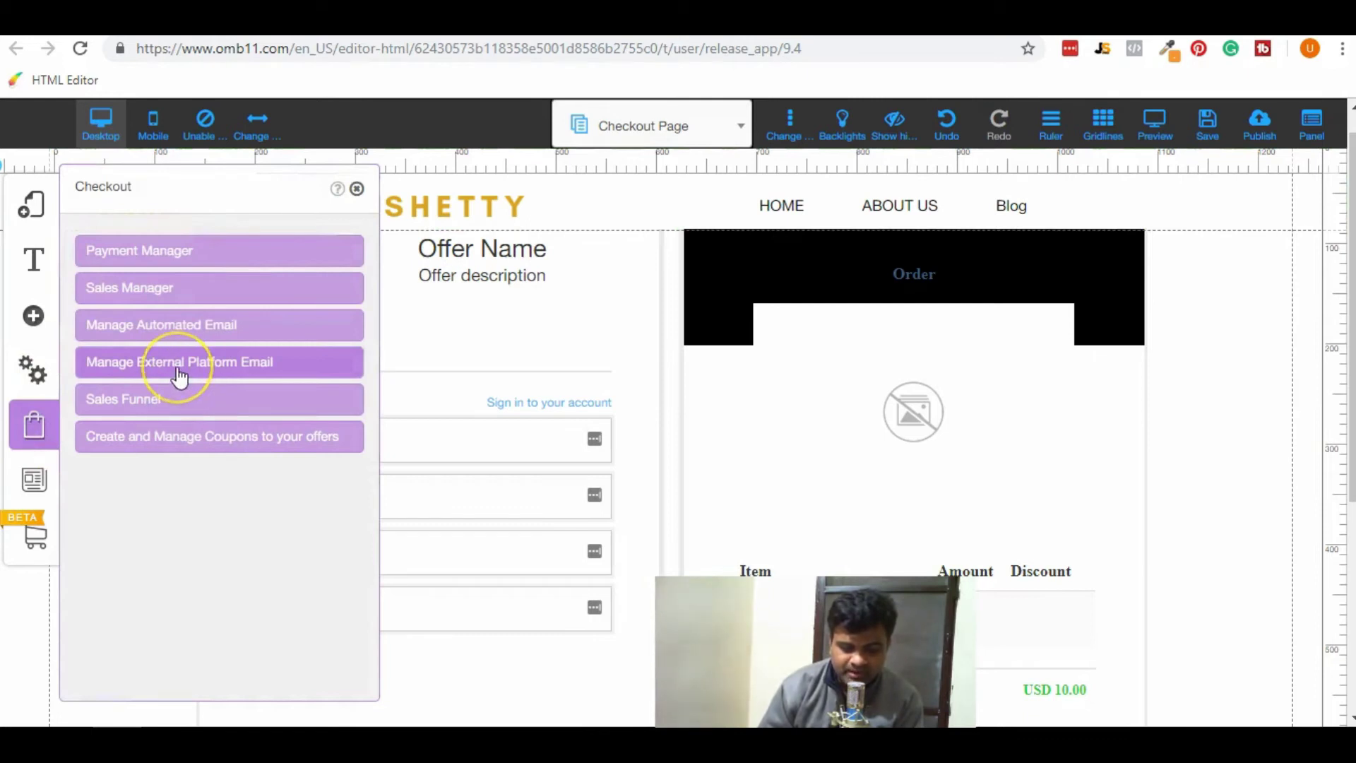
left_click(177, 368)
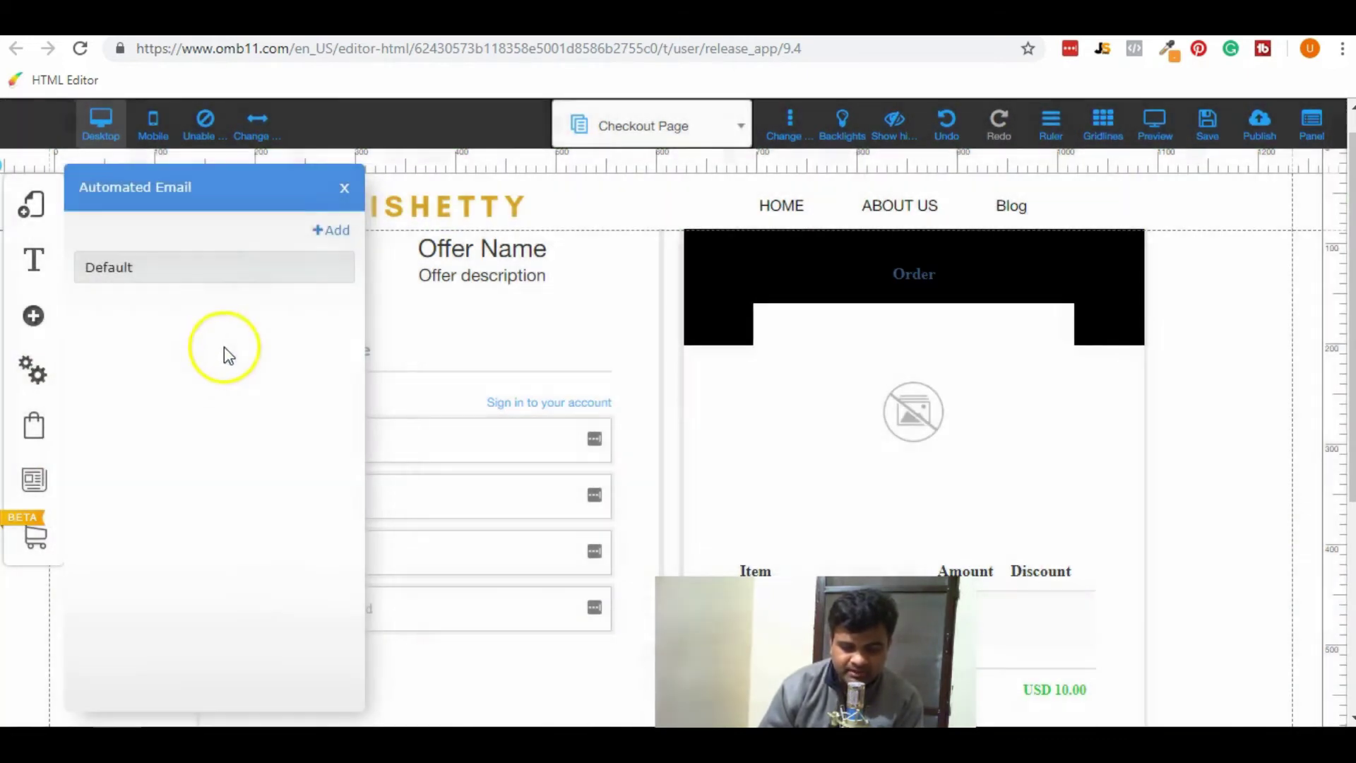
left_click(347, 192)
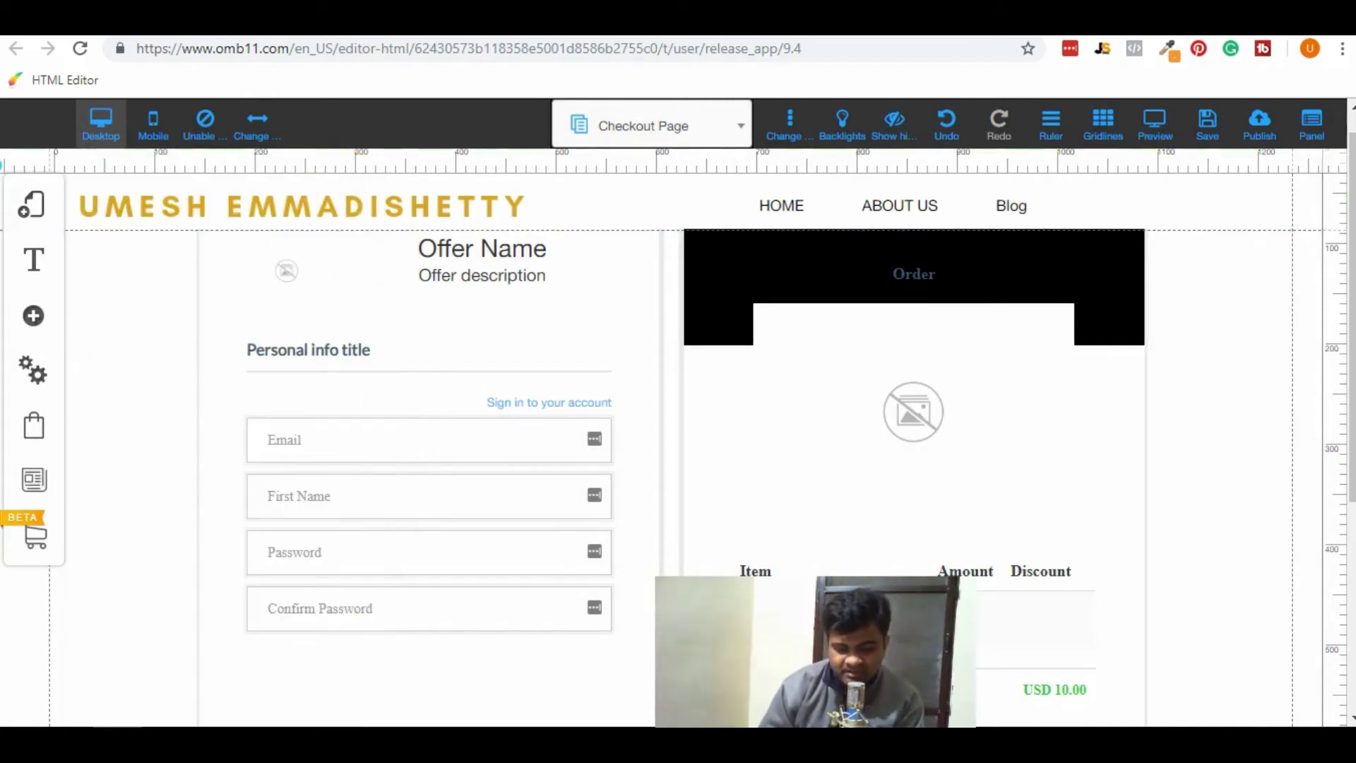
left_click(39, 429)
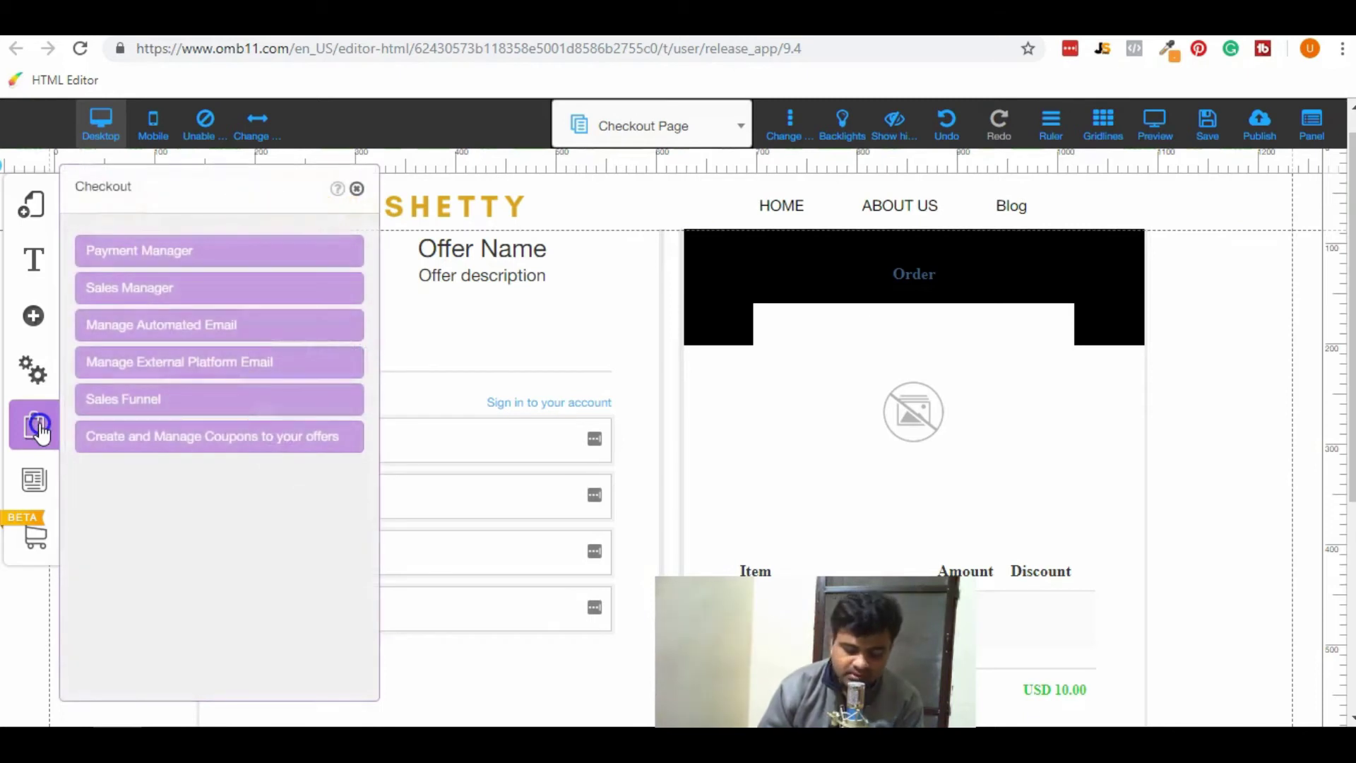
Check the active offers and coupon manager, then close the checkout panel.
left_click(124, 405)
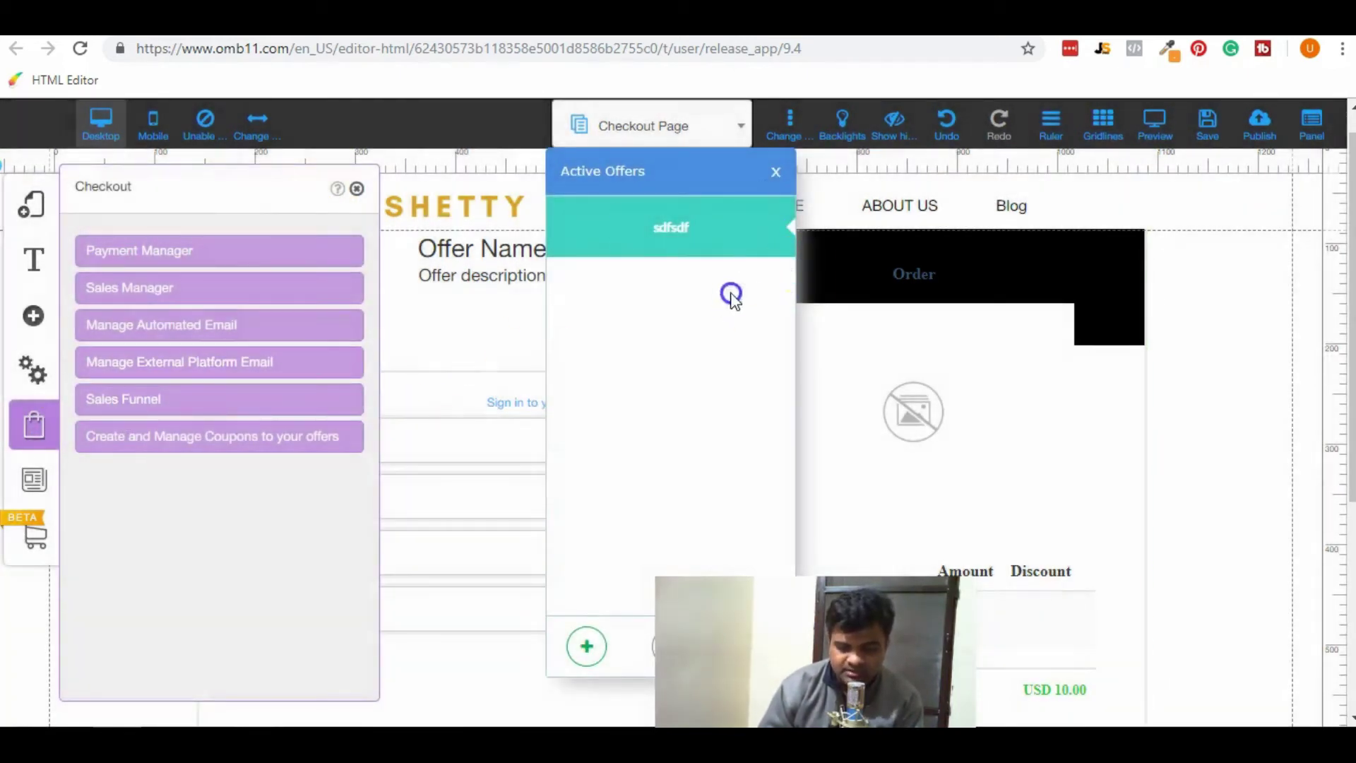
left_click(776, 173)
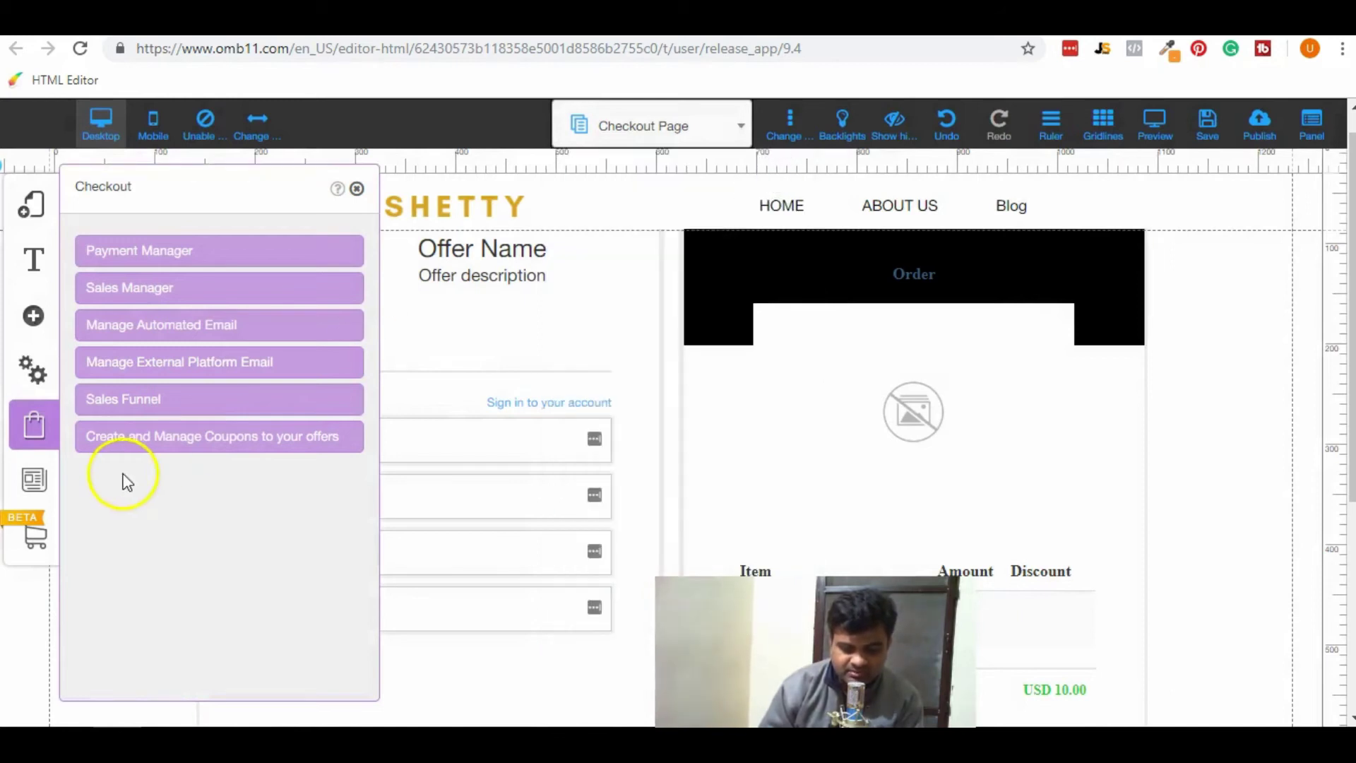
left_click(148, 452)
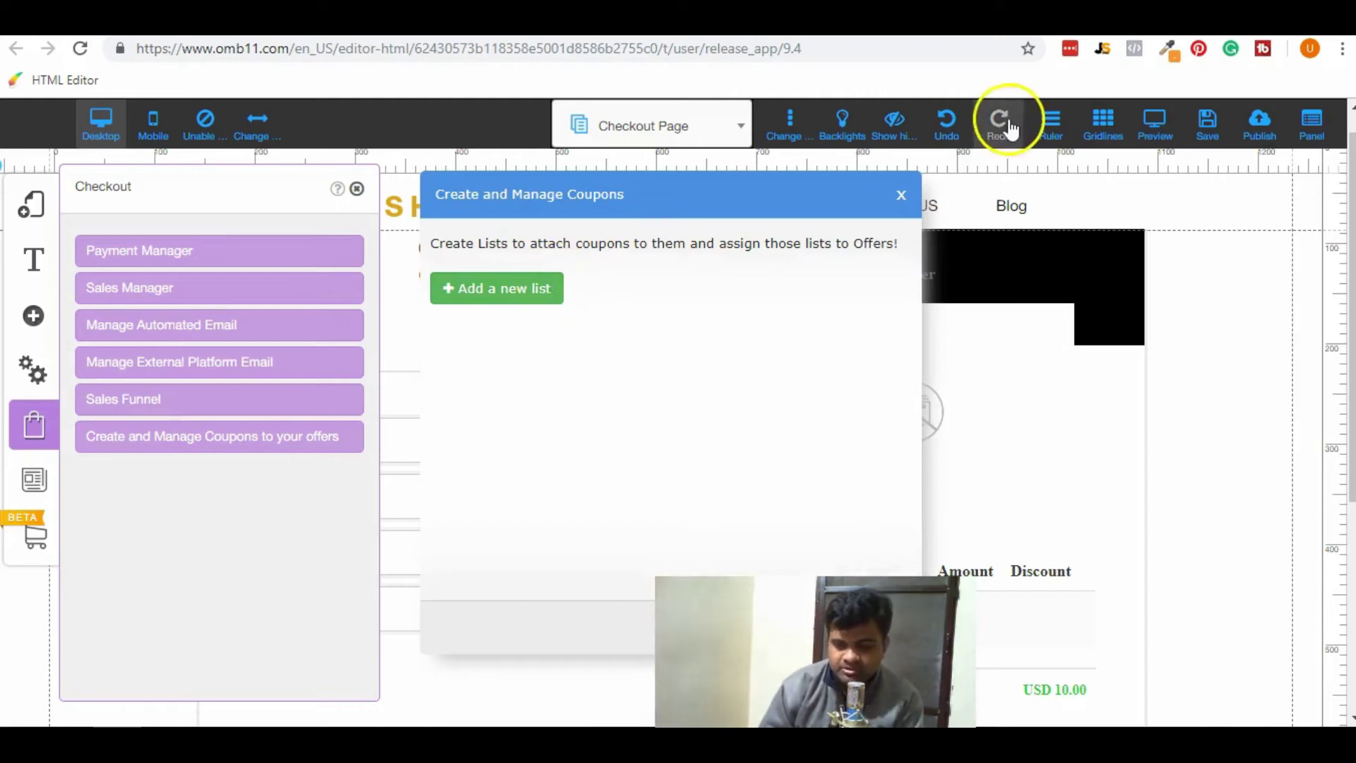
left_click(904, 198)
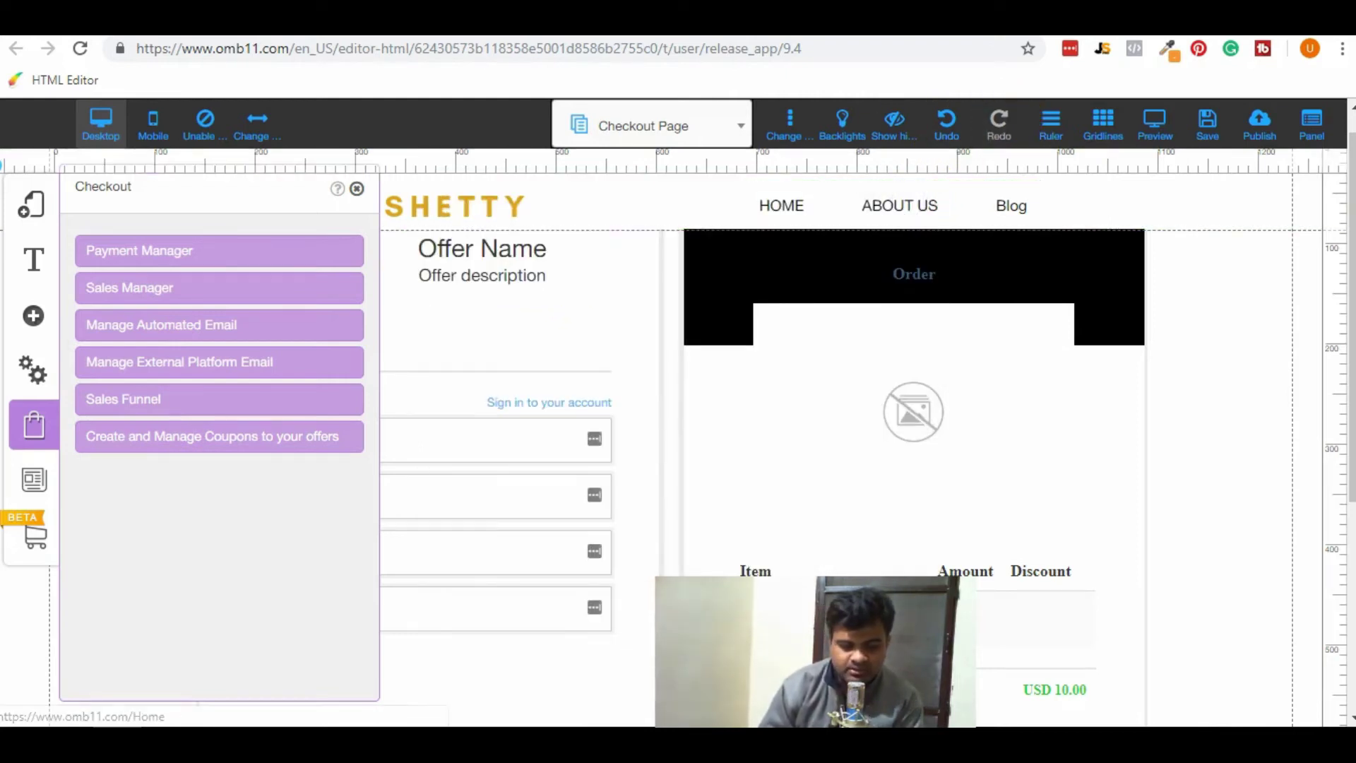
left_click(29, 424)
Open the checkout block's offer and retitle it 'Builderall Learning'.
left_click(719, 403)
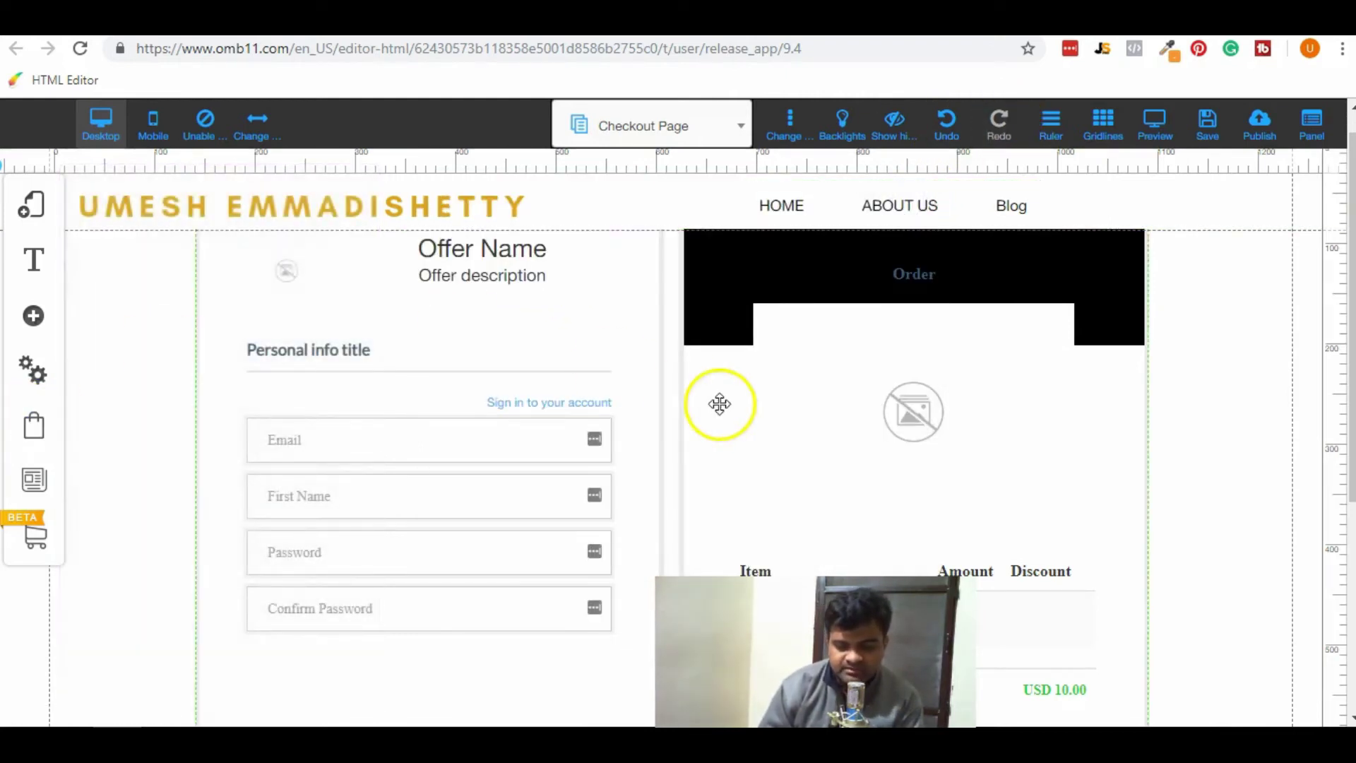
right_click(719, 404)
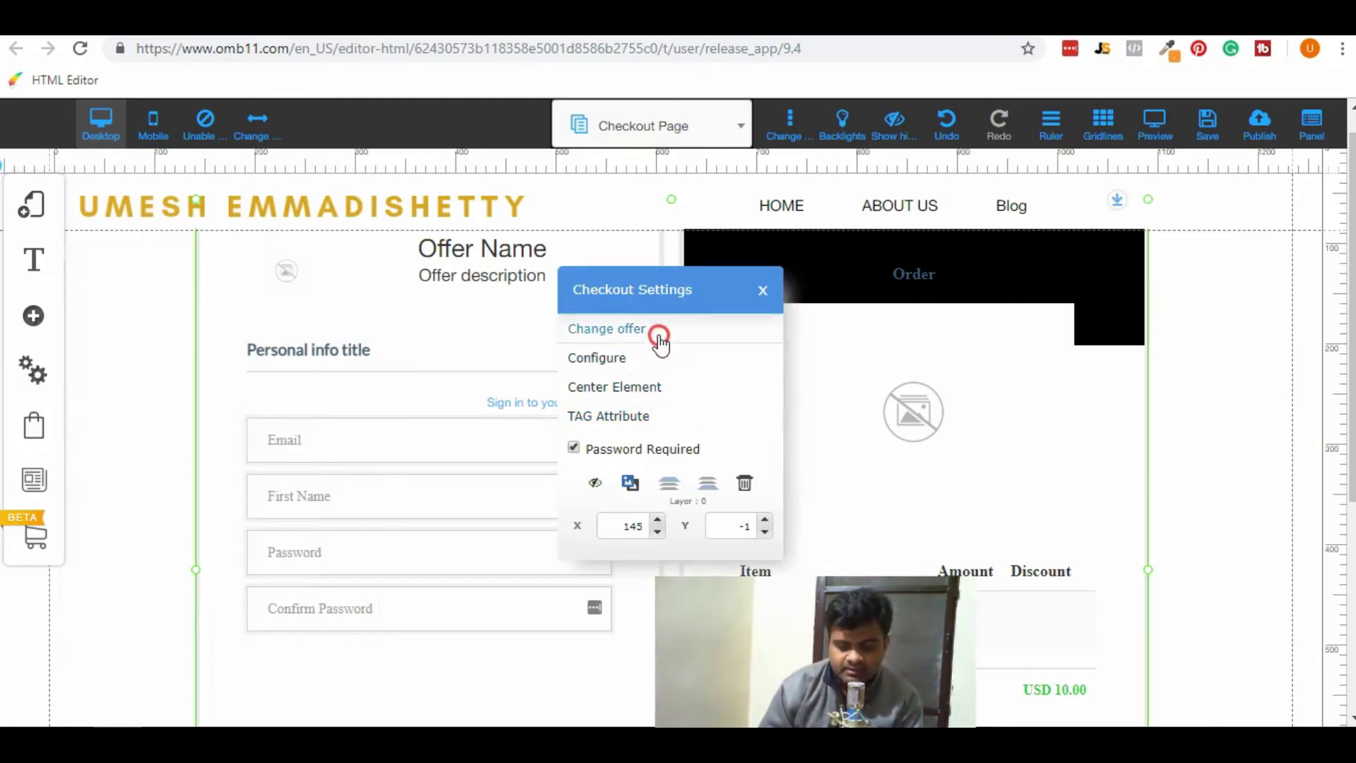
left_click(659, 332)
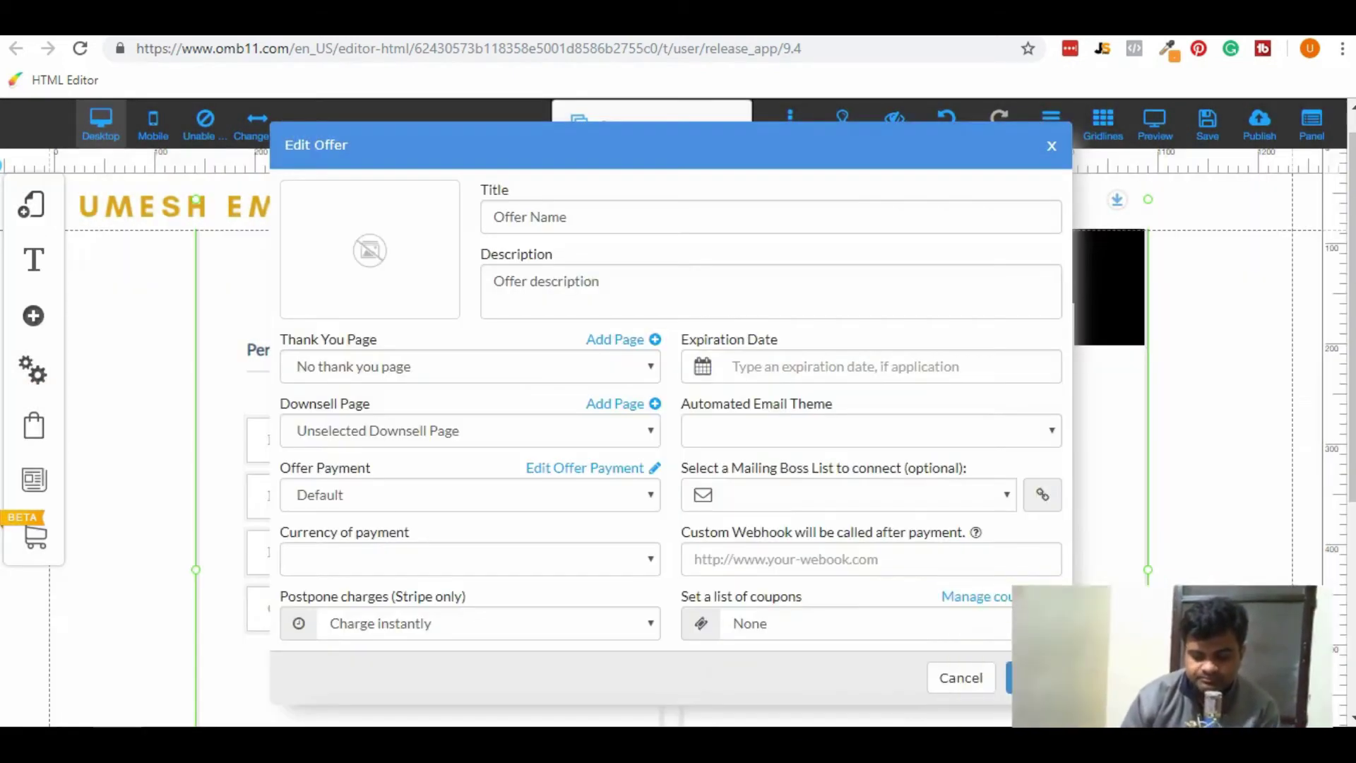
triple_click(584, 220)
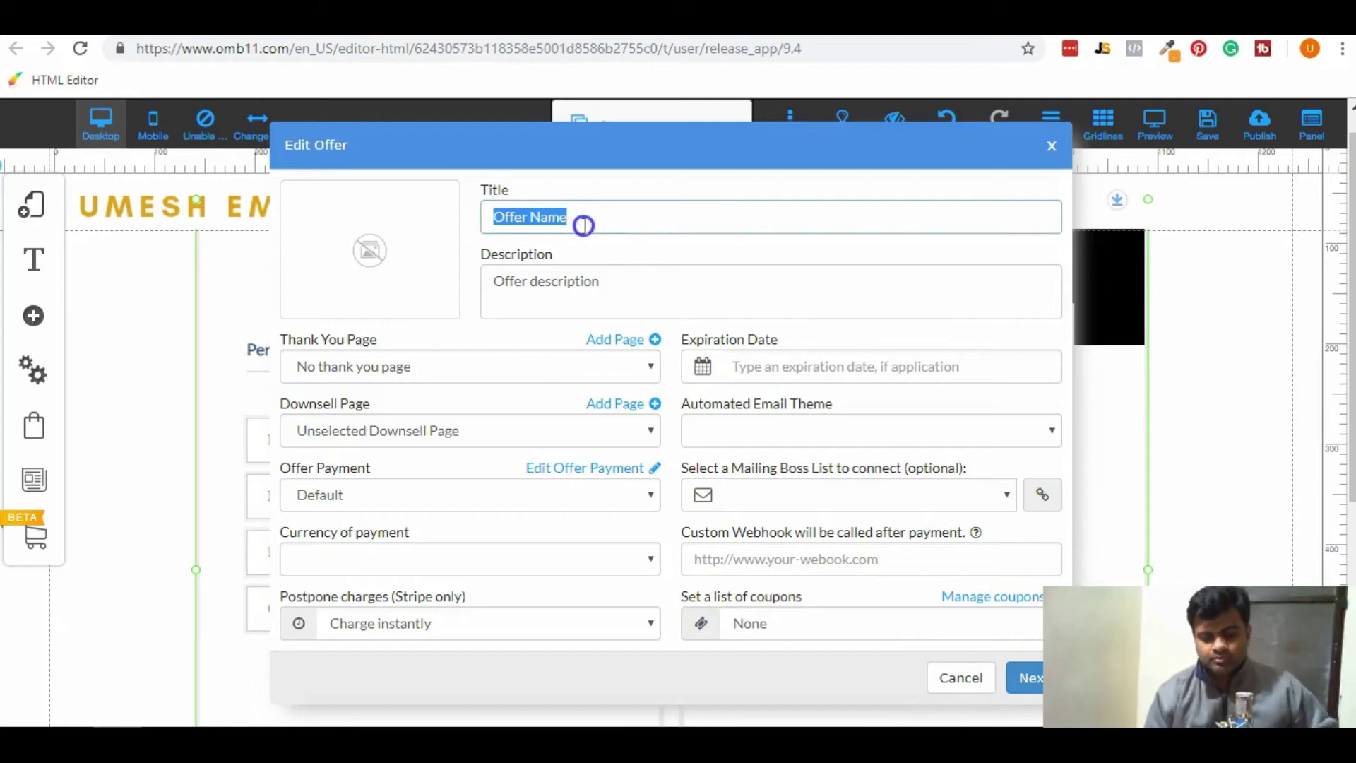
type("Builder")
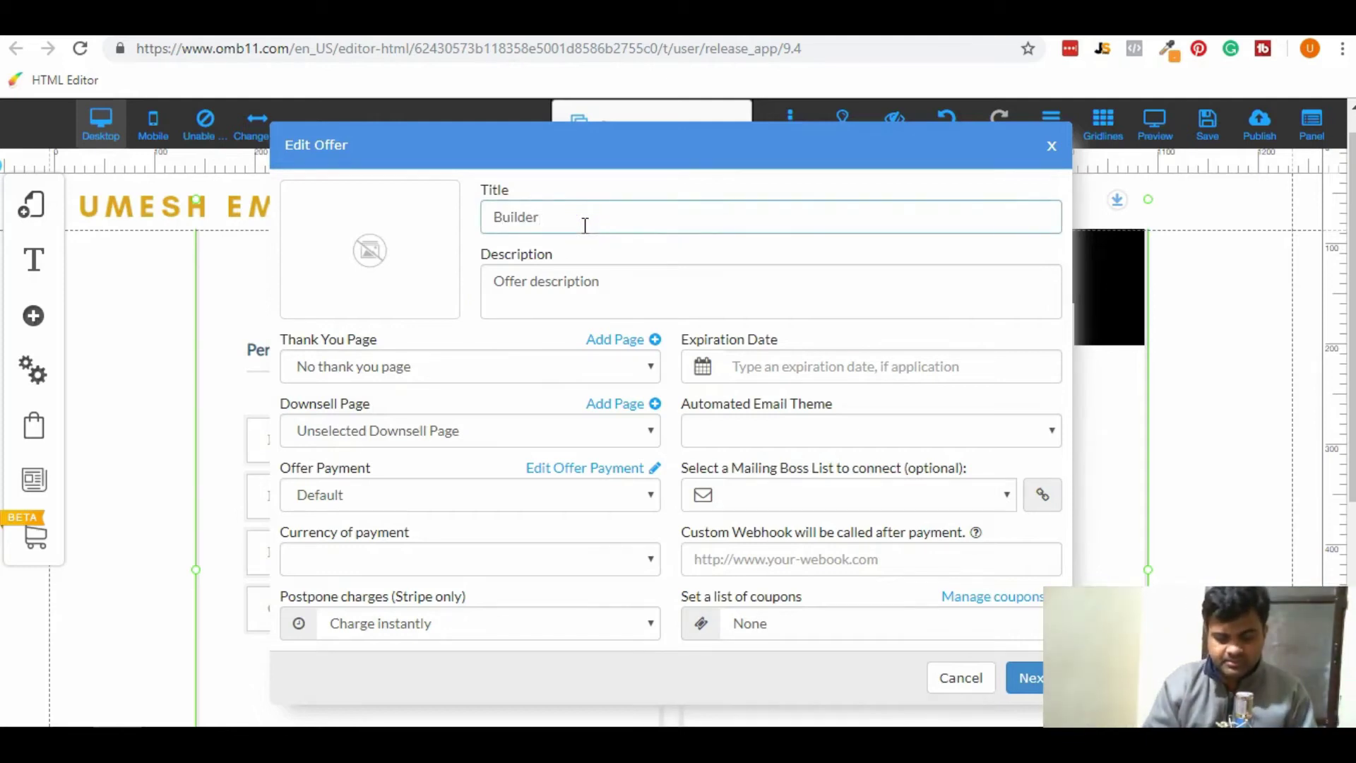
type("all Learning")
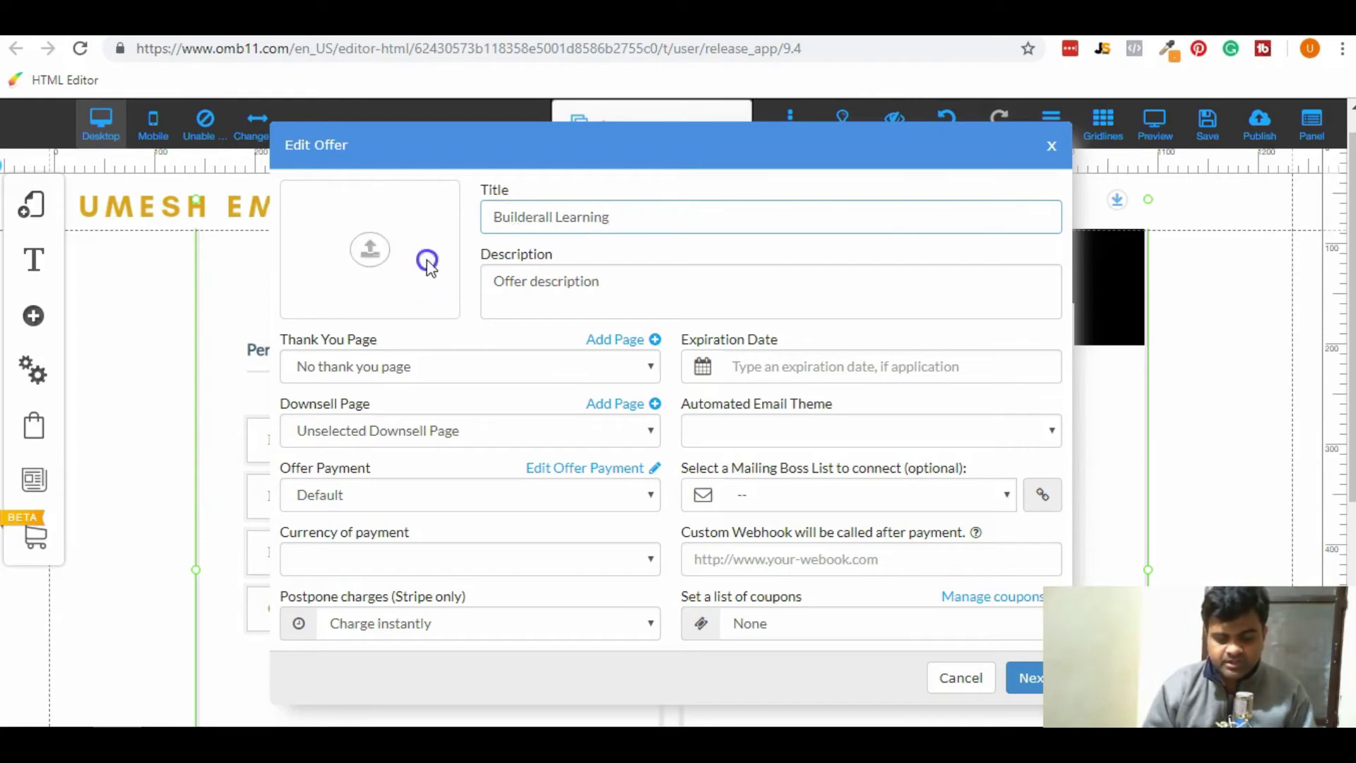
Set the offer image to Make Money with Builderall.
left_click(374, 253)
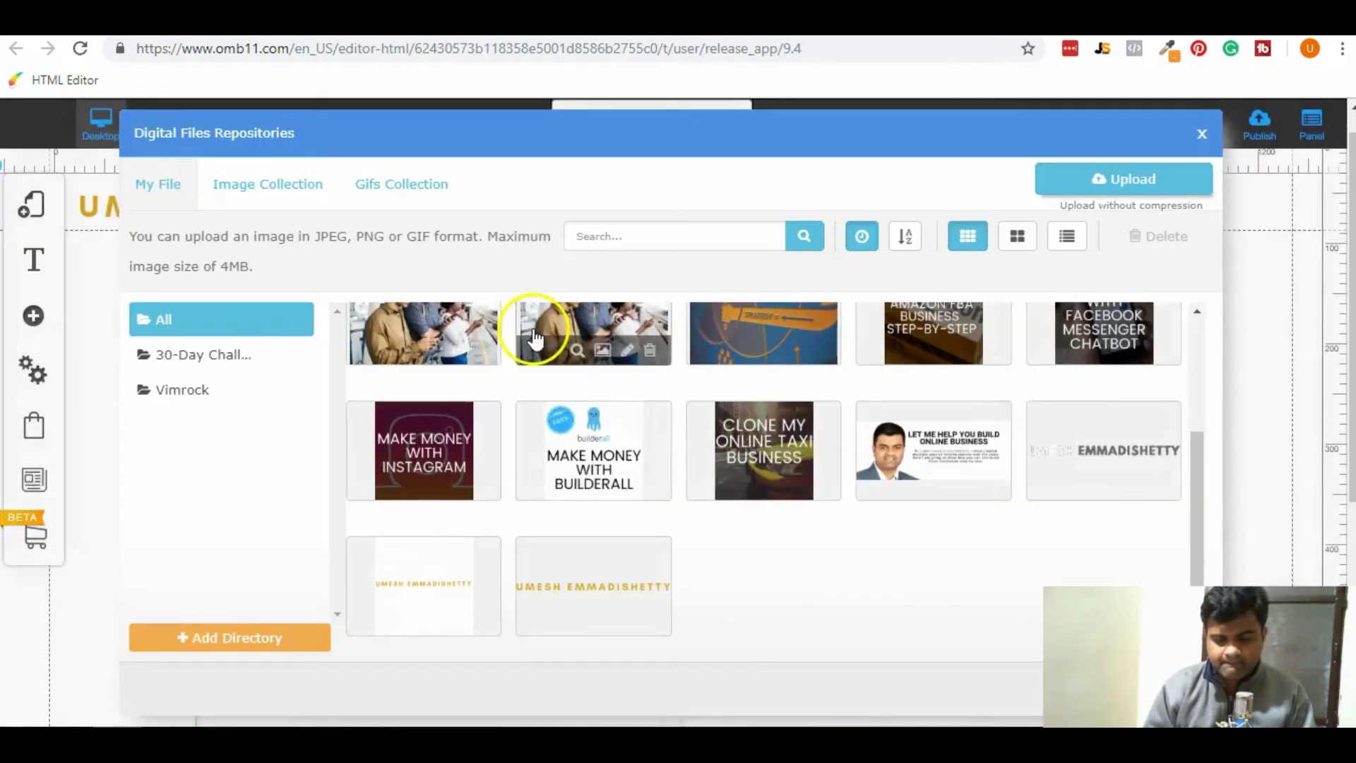
left_click(594, 469)
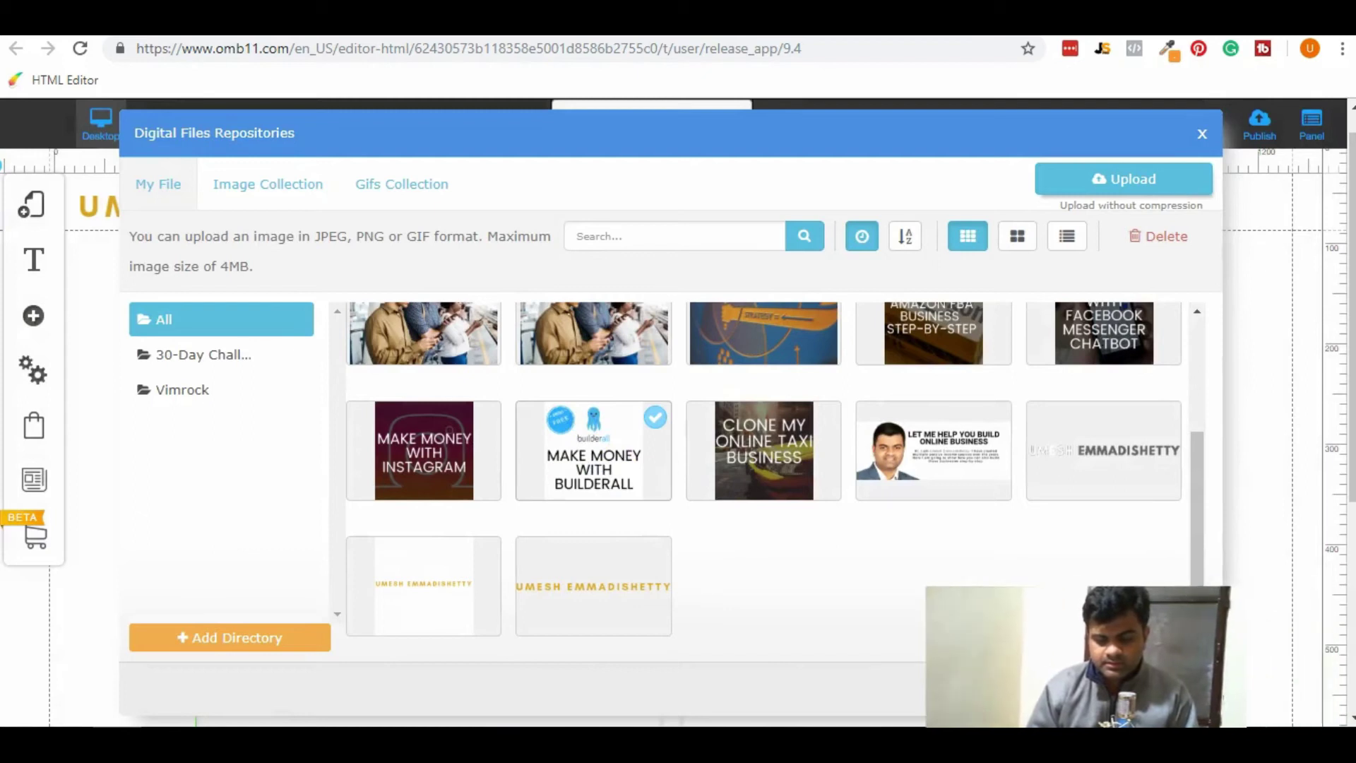
left_click(1173, 688)
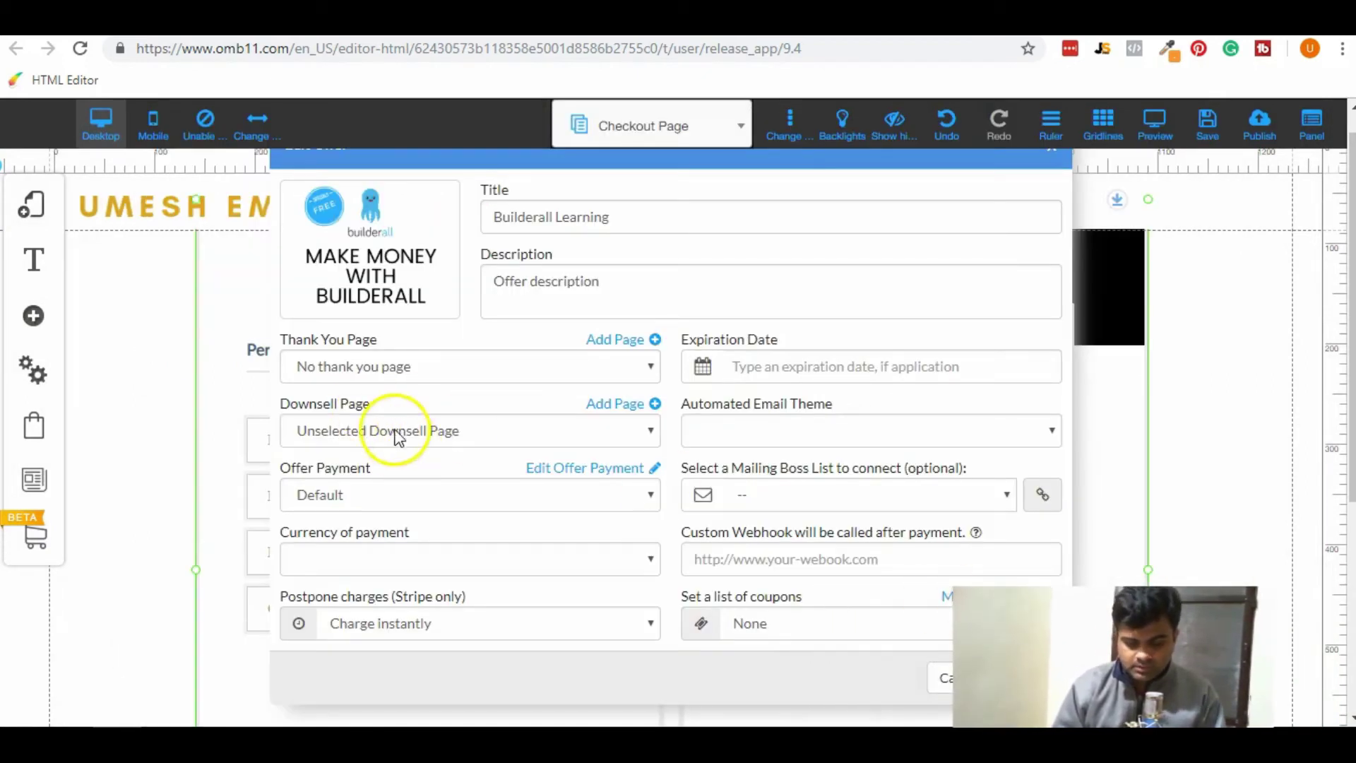
Set thank-you page Builderall Learning, the saved PayPal account, and mailing list Internet Marketing.
left_click(452, 366)
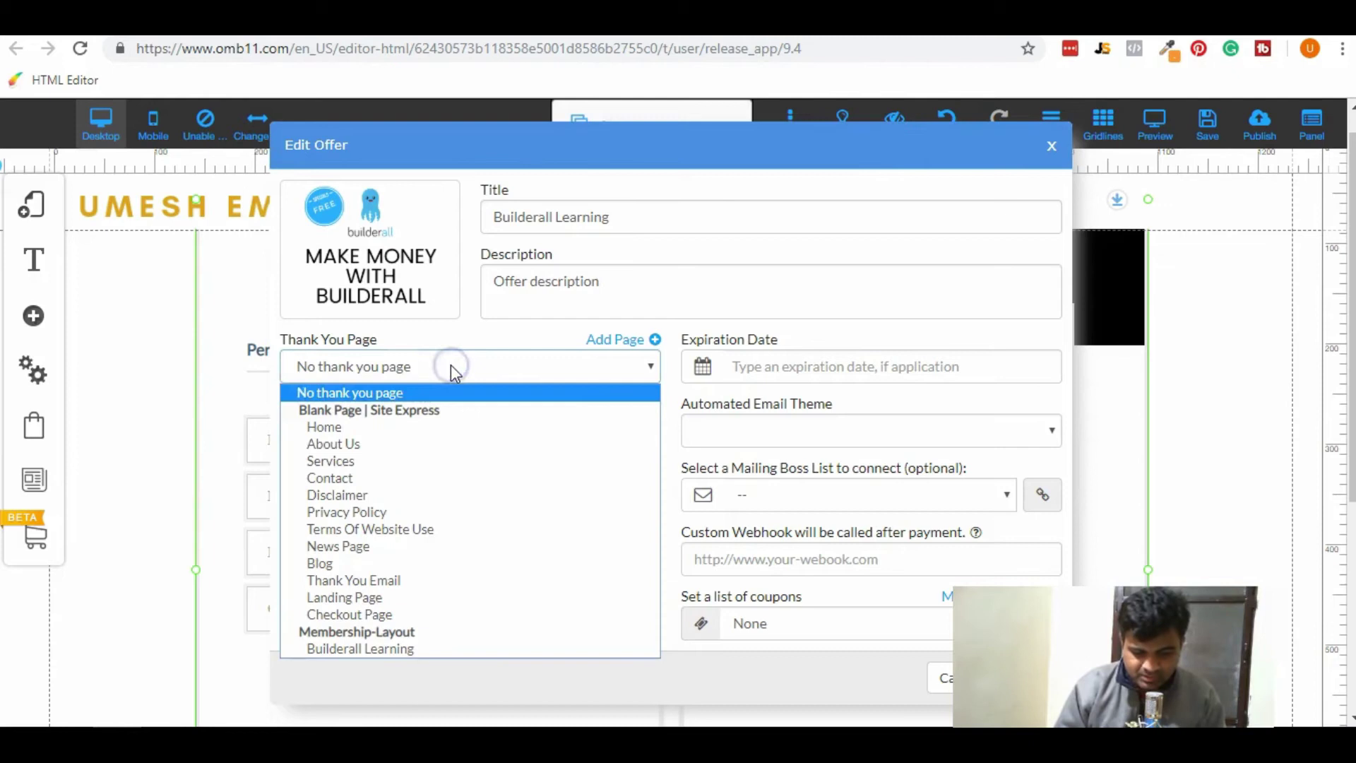
left_click(472, 656)
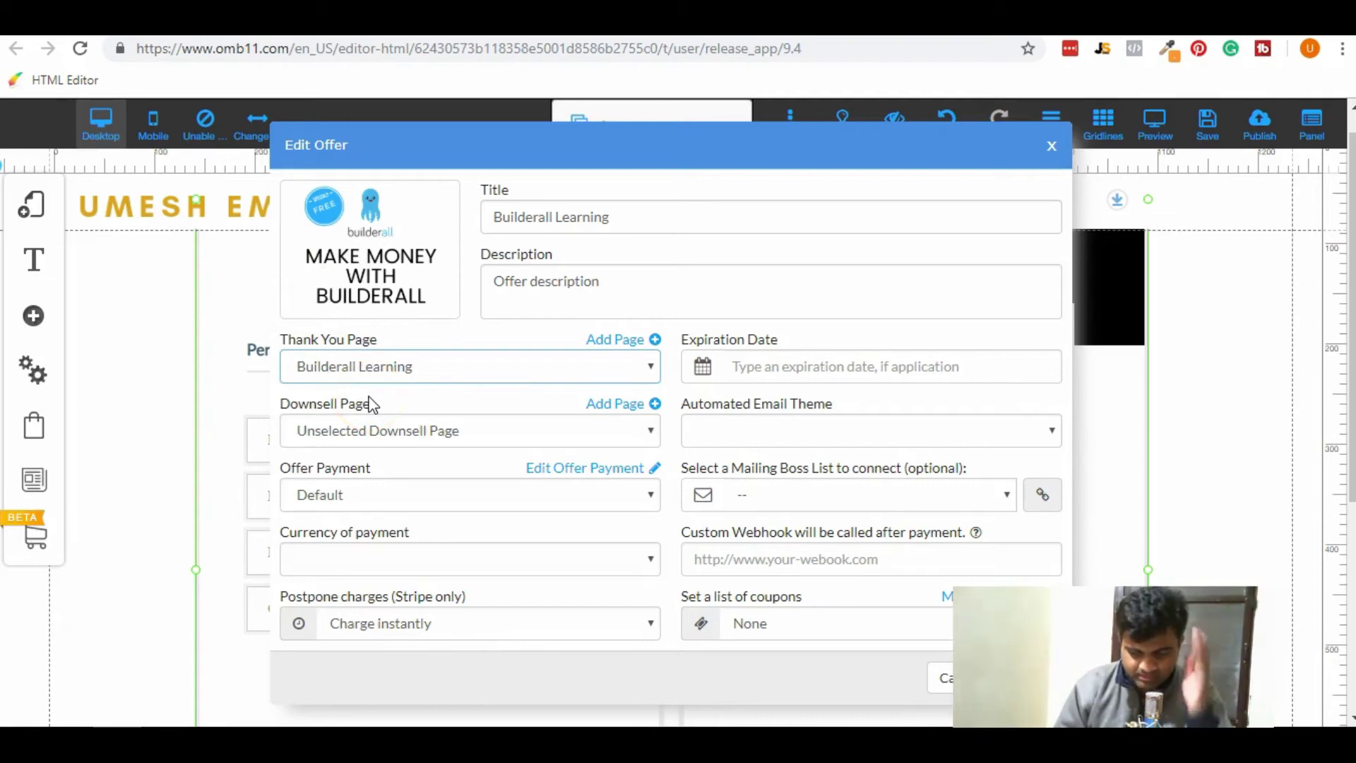
left_click(388, 495)
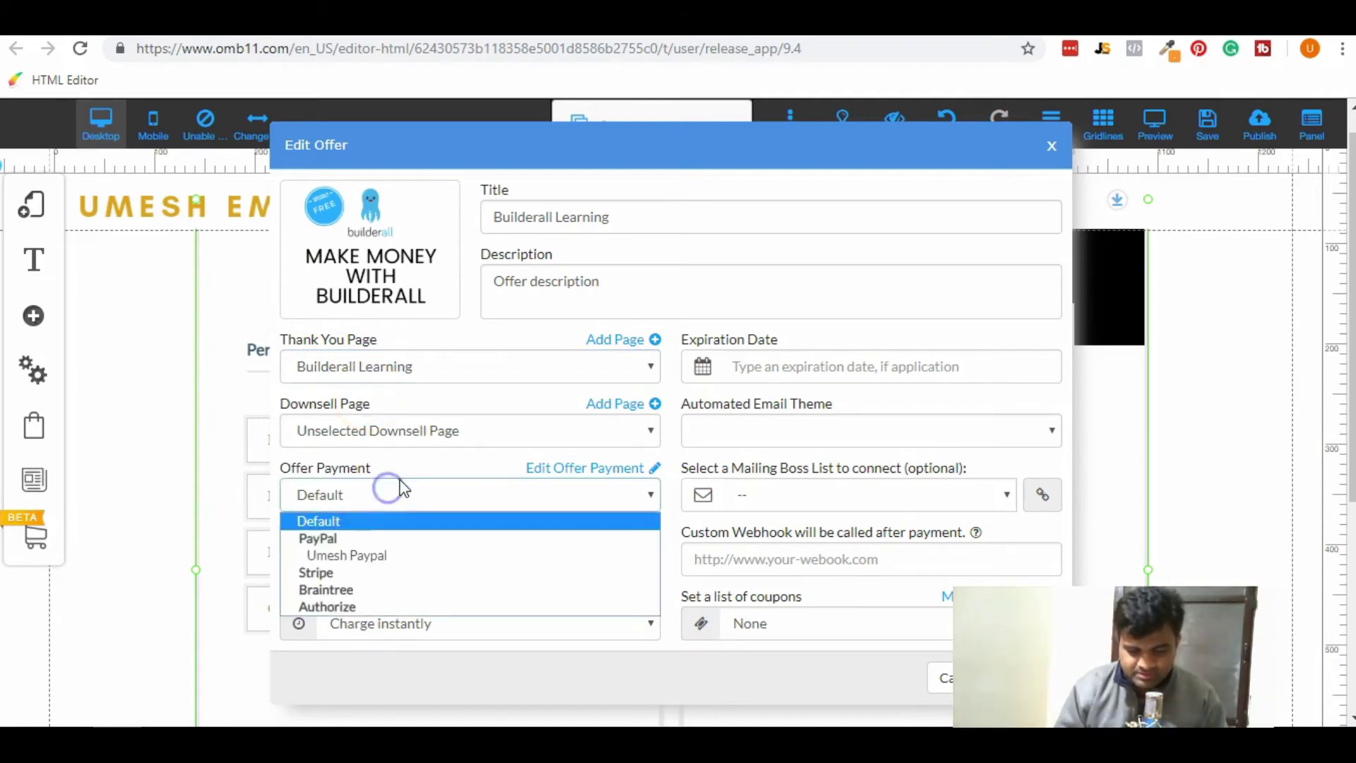
left_click(393, 555)
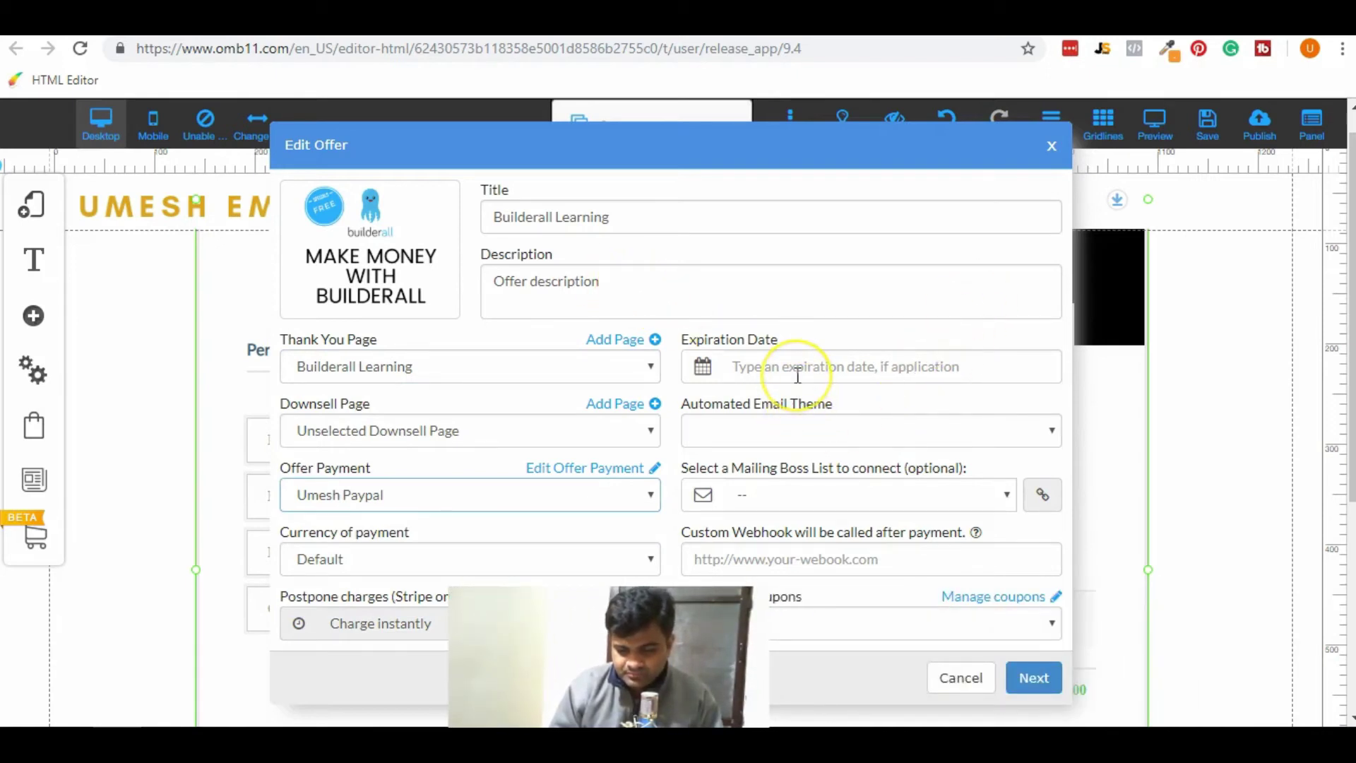
left_click(886, 487)
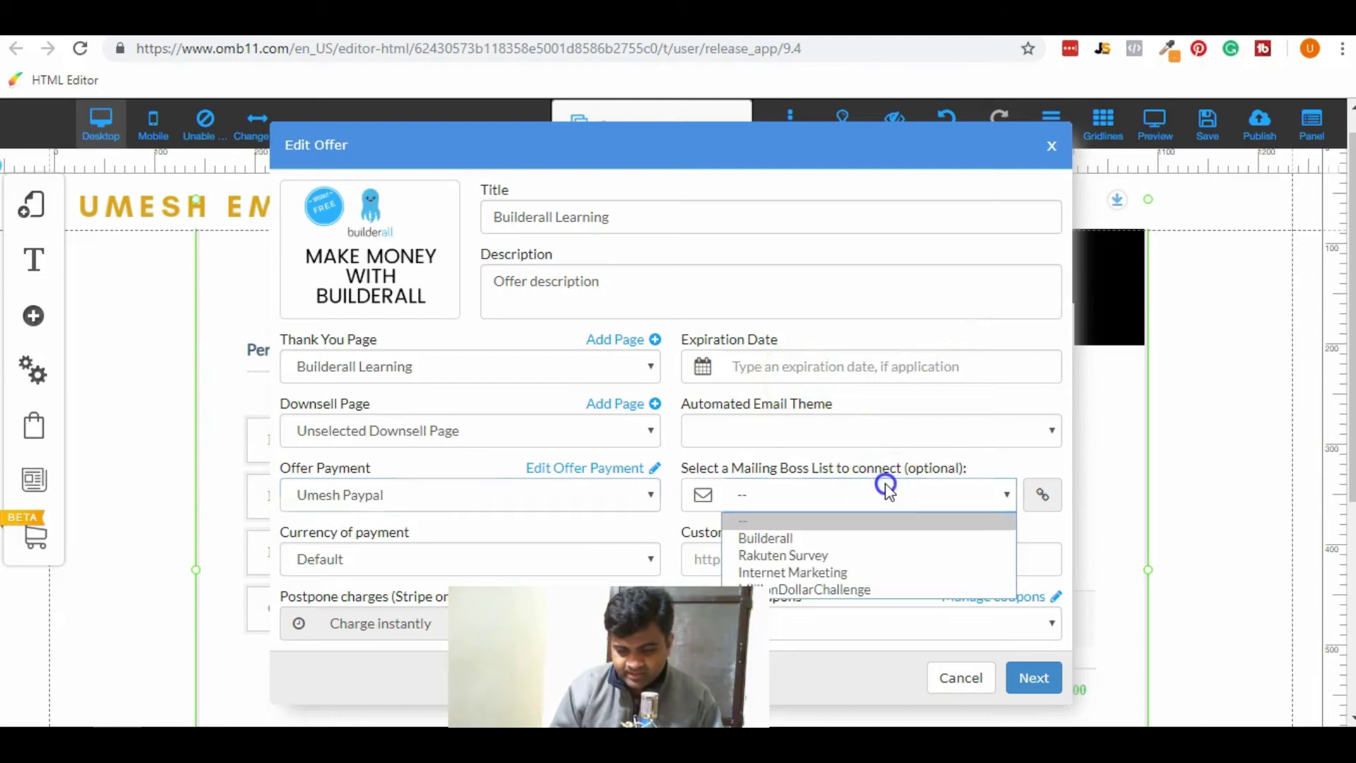
left_click(892, 576)
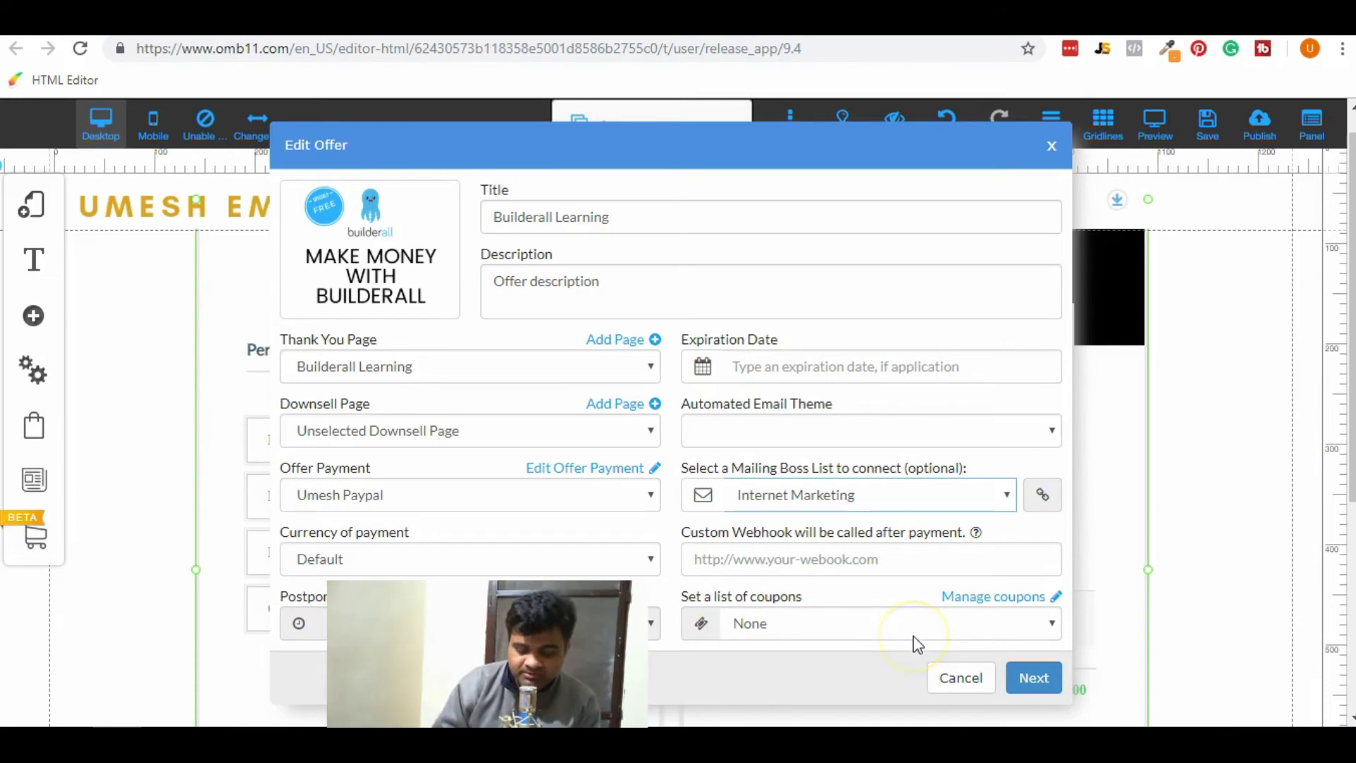
left_click(1027, 677)
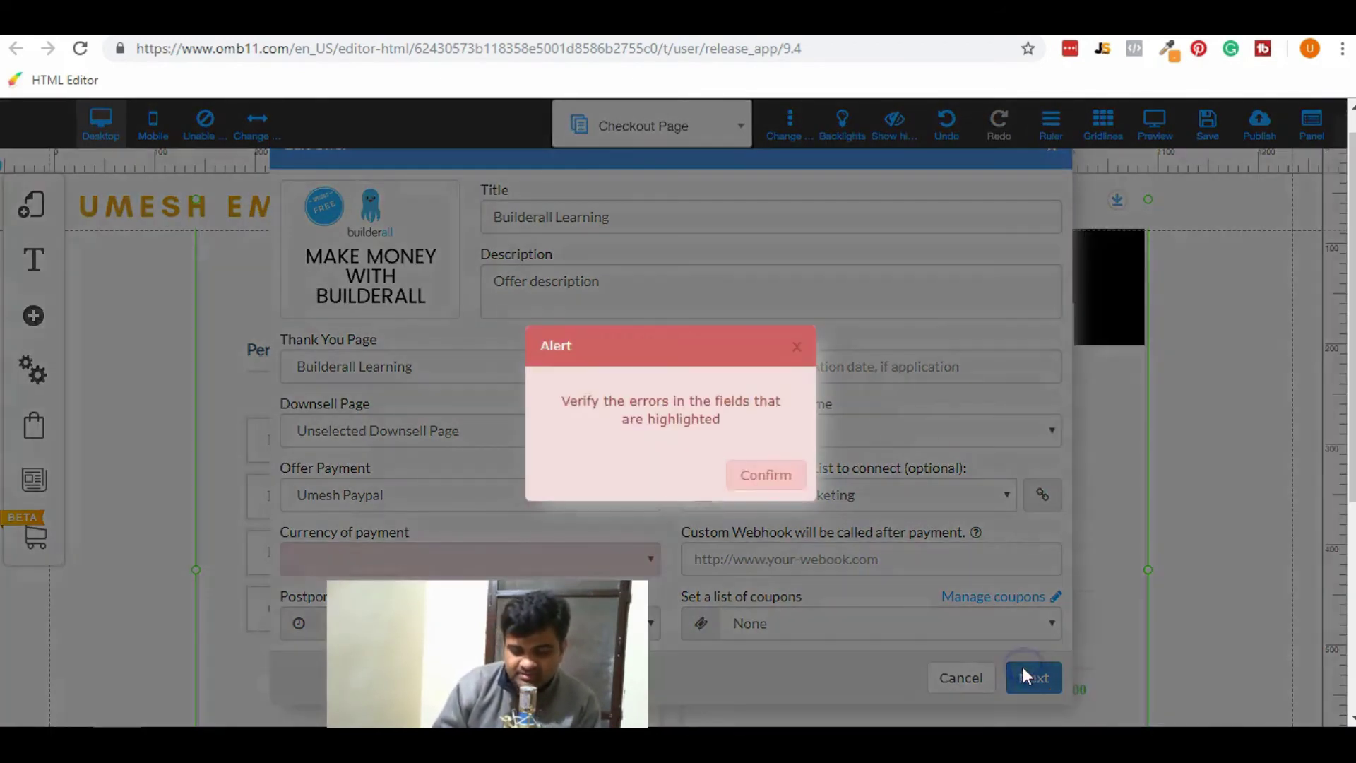
Dismiss the missing-field alert, choose U.S. Dollar as payment currency, and advance to Edit Item.
left_click(765, 474)
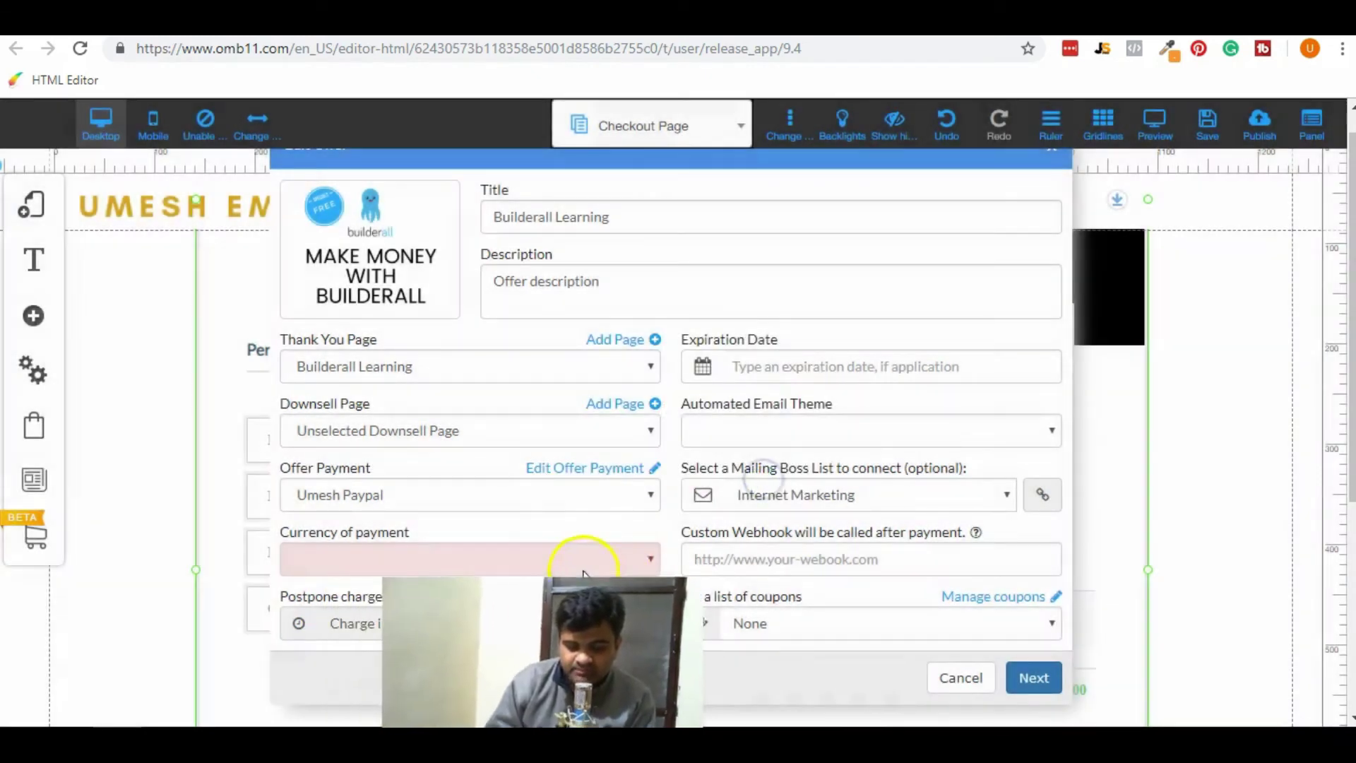
left_click(622, 566)
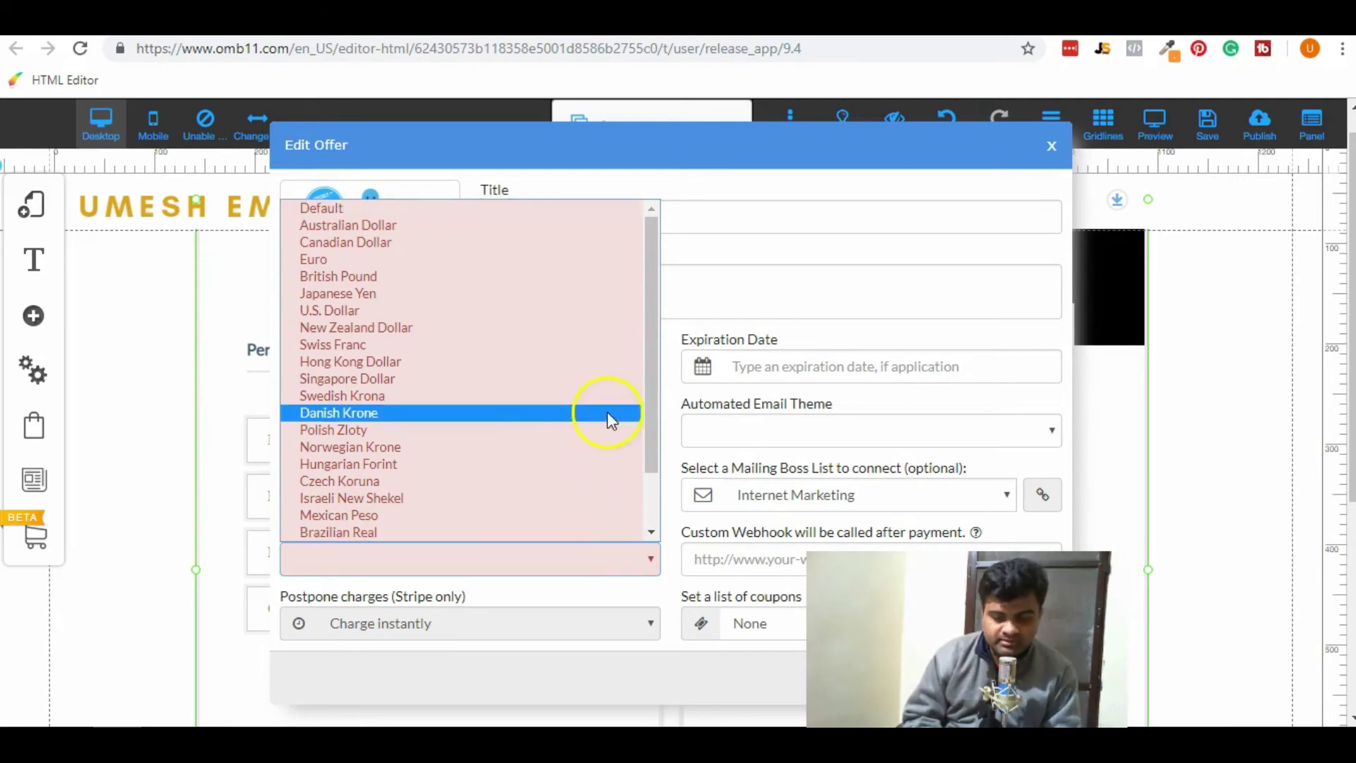
left_click(651, 388)
left_click_drag(651, 388, 641, 416)
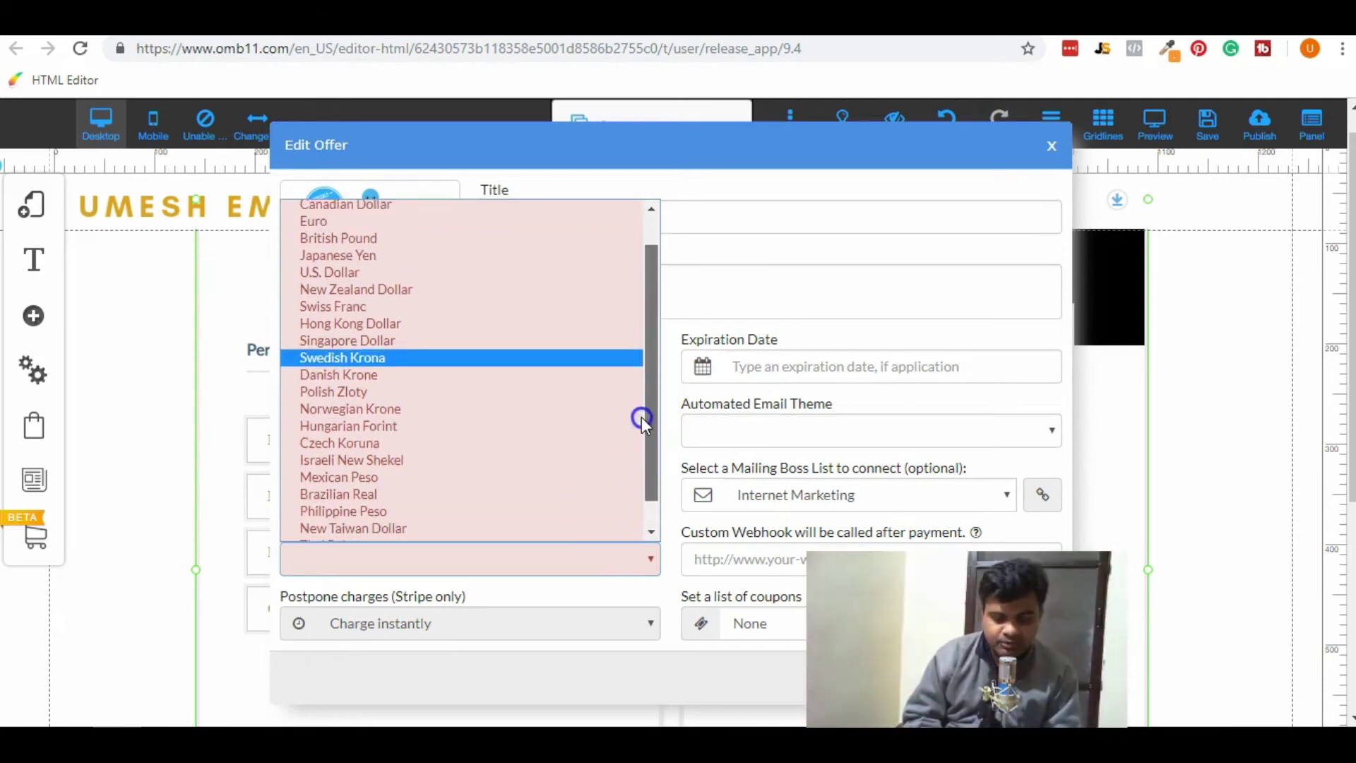
left_click(486, 272)
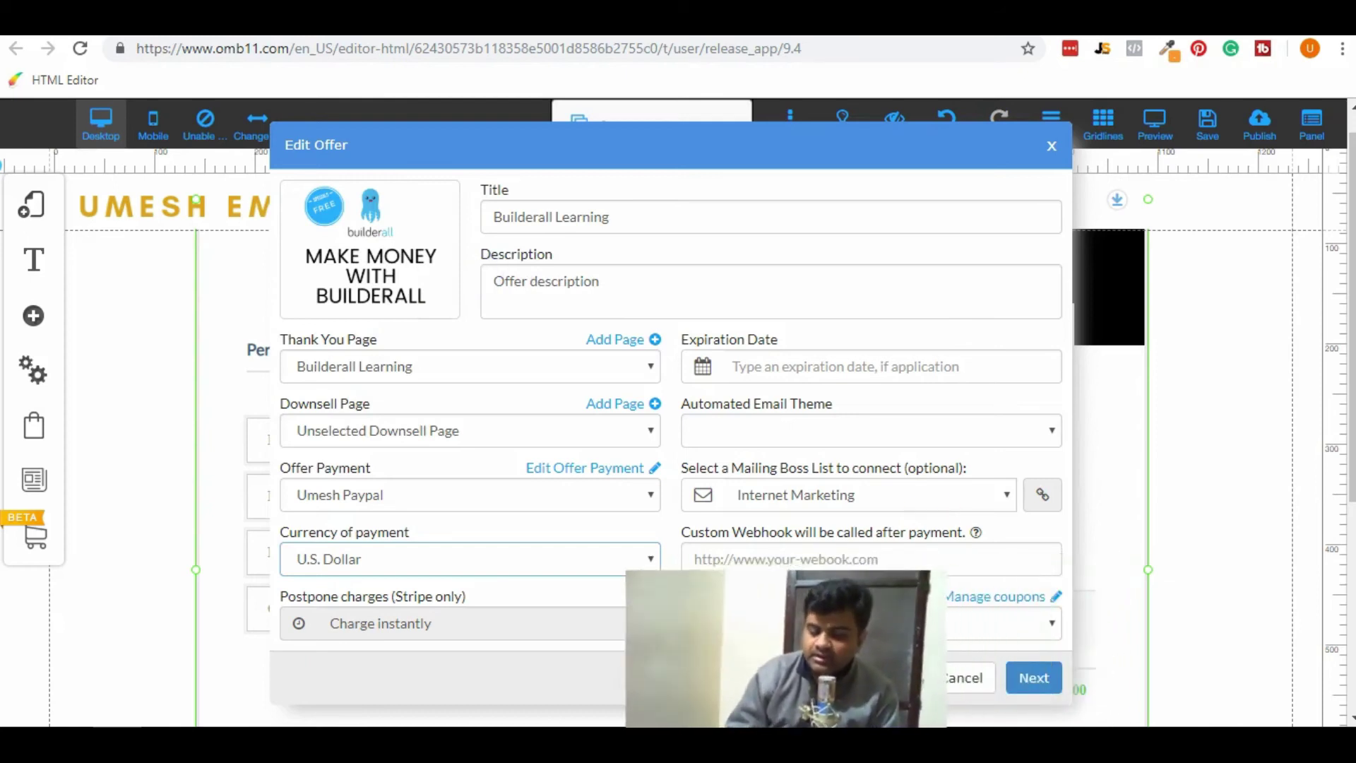
left_click(1044, 679)
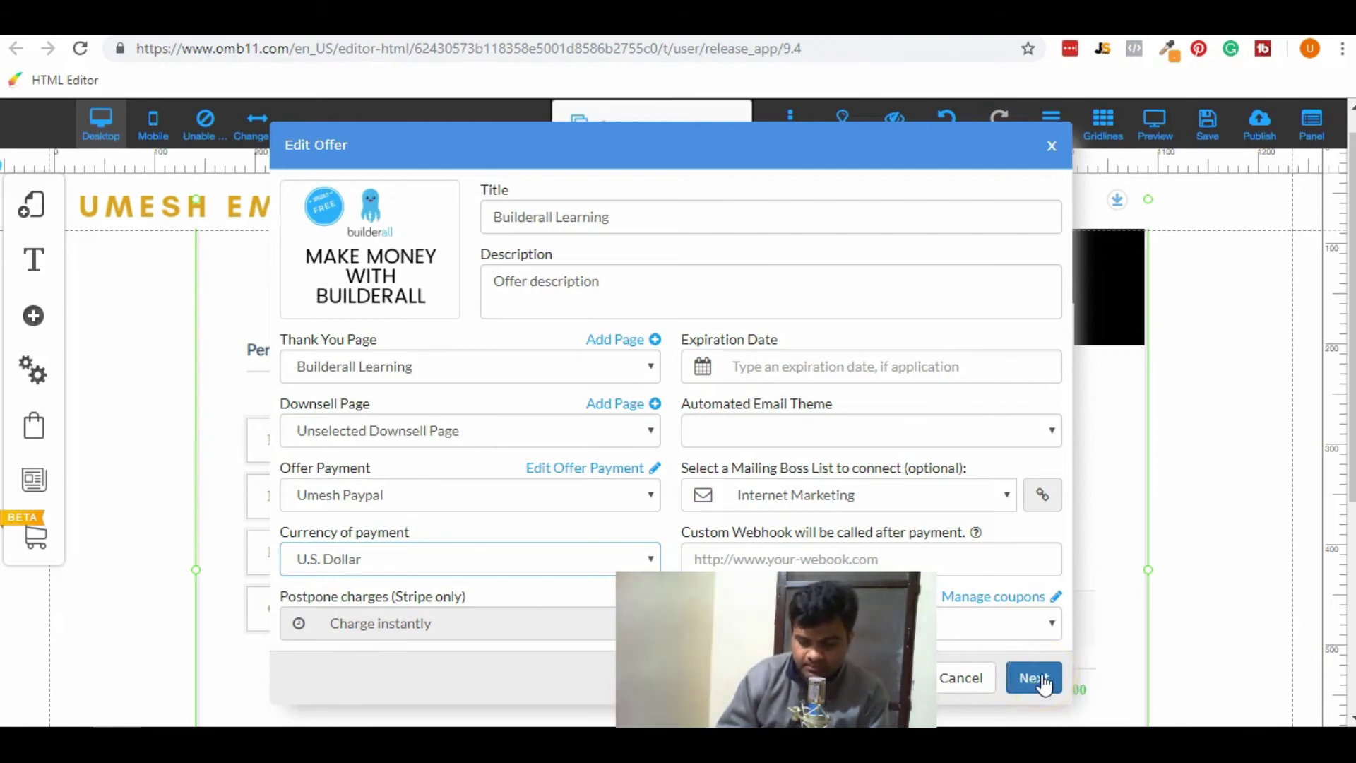
left_click(1043, 680)
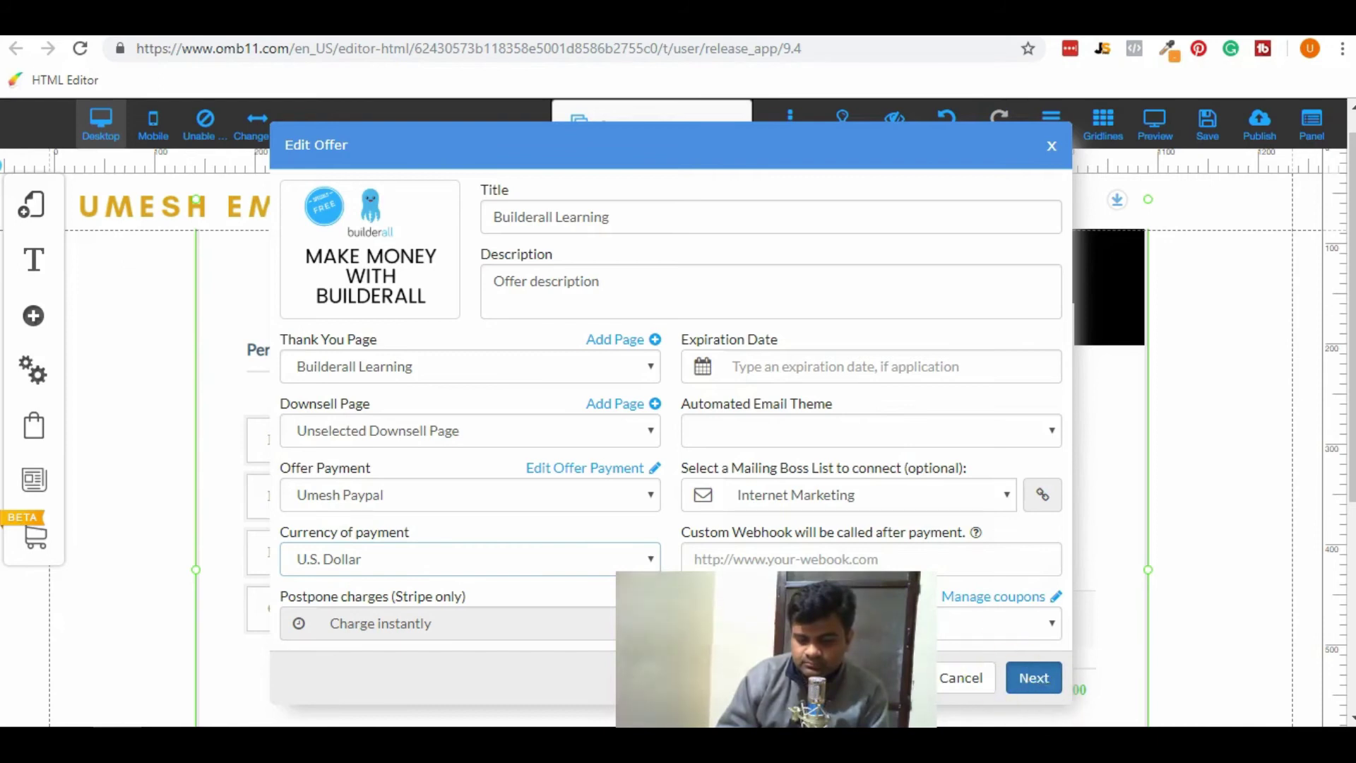
left_click(836, 195)
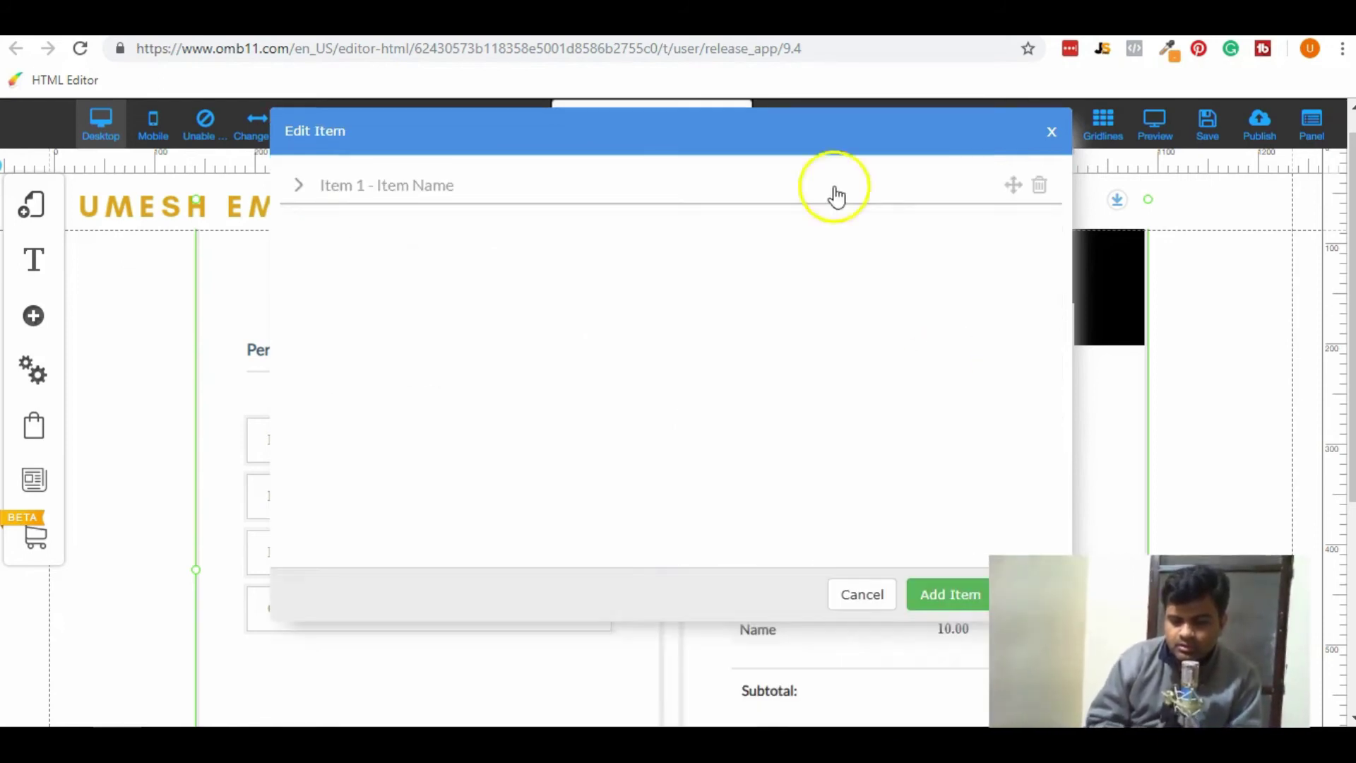
Give Item 1 the Make Money With Builderall image.
left_click(299, 185)
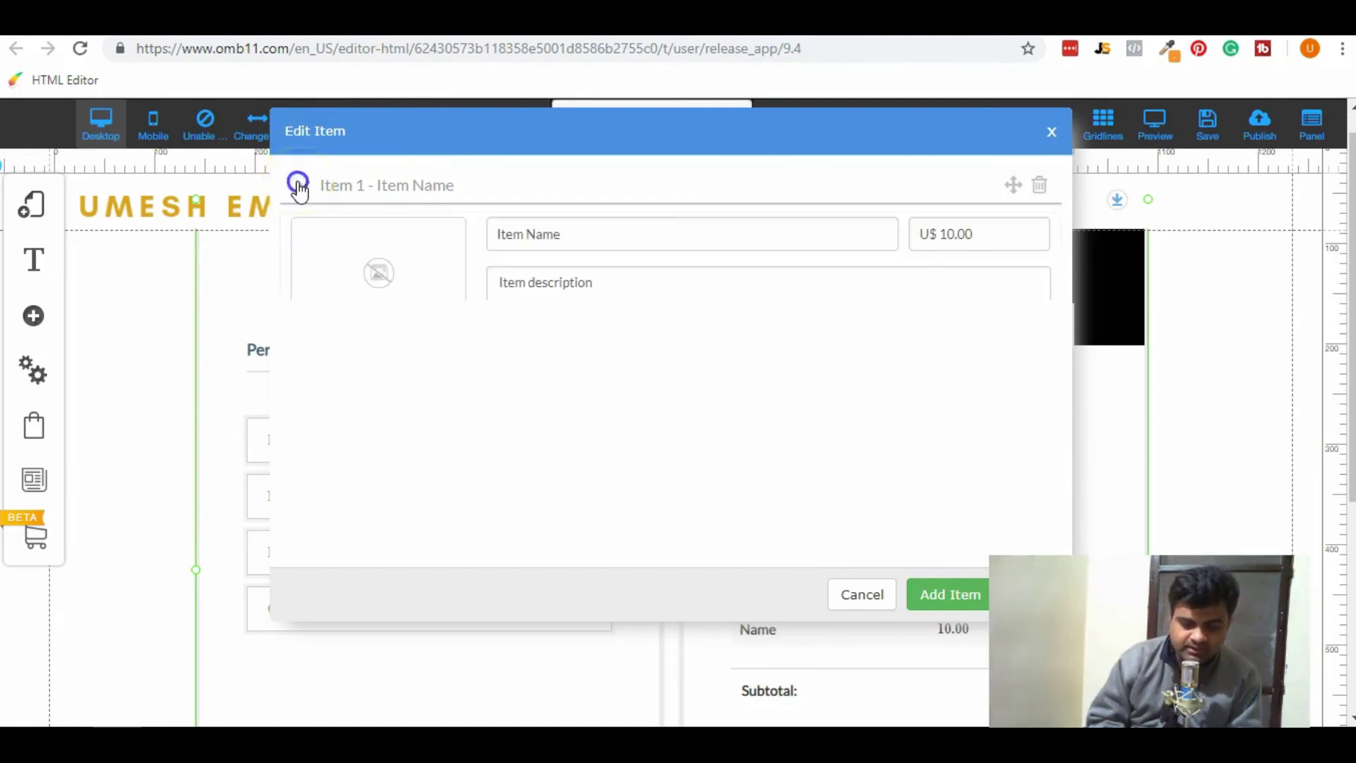
left_click(387, 267)
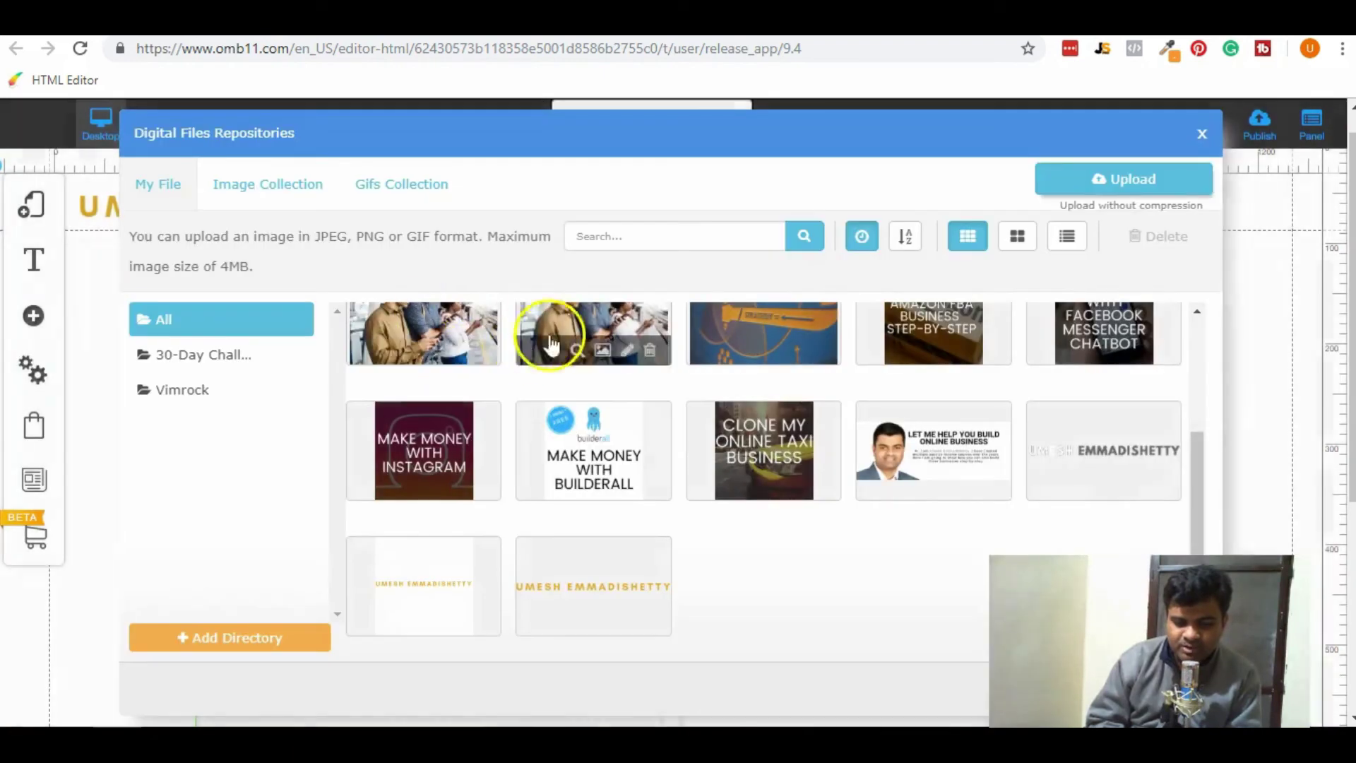
left_click(539, 423)
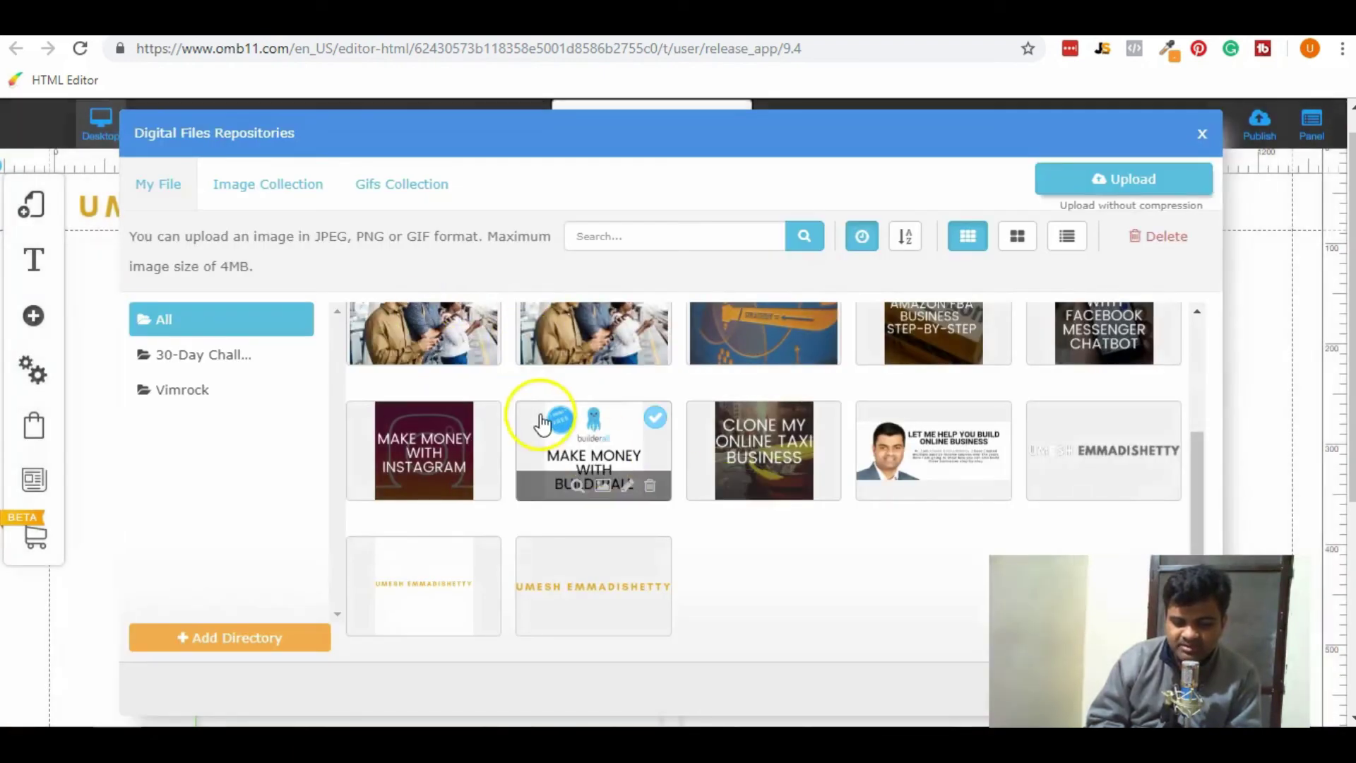
left_click(1173, 689)
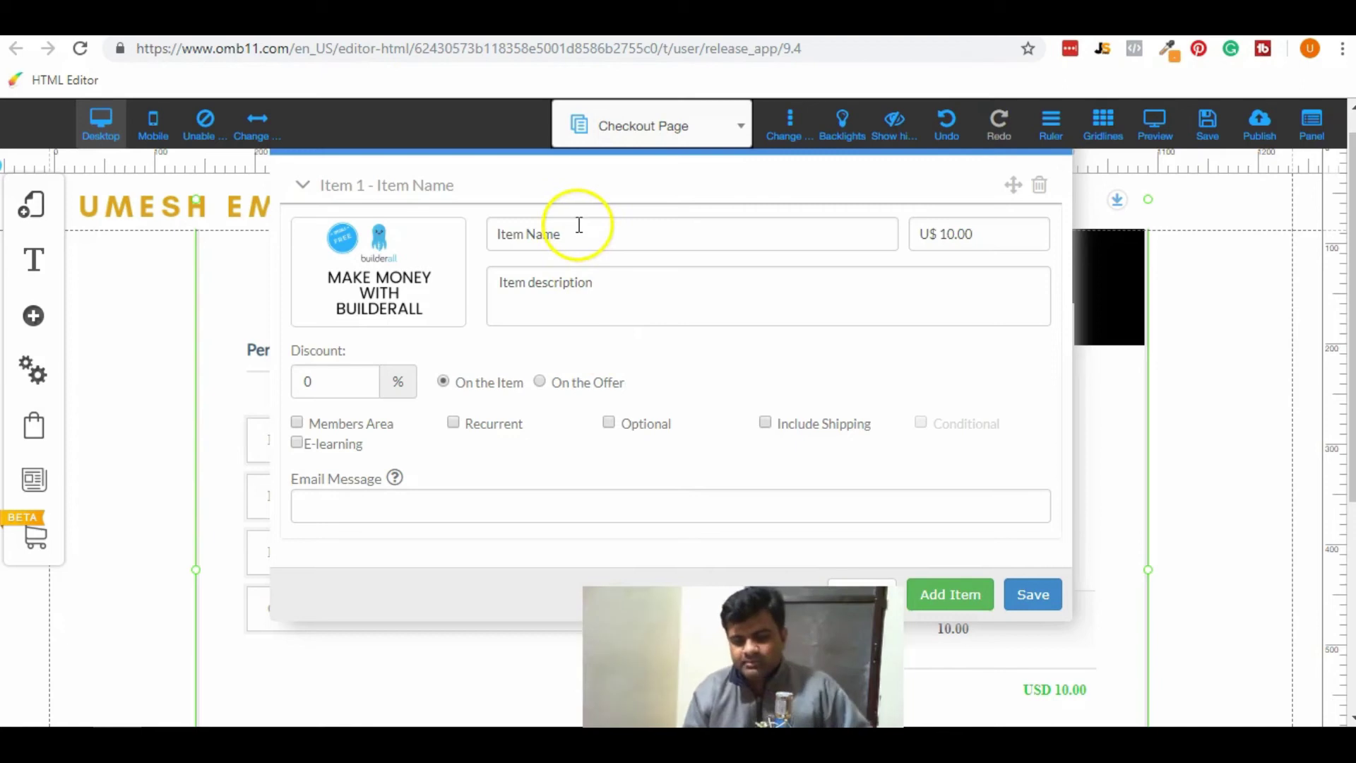
Name the item 'Builderall Learning' and set its price to 1.00.
triple_click(579, 225)
type("Builderall Learning")
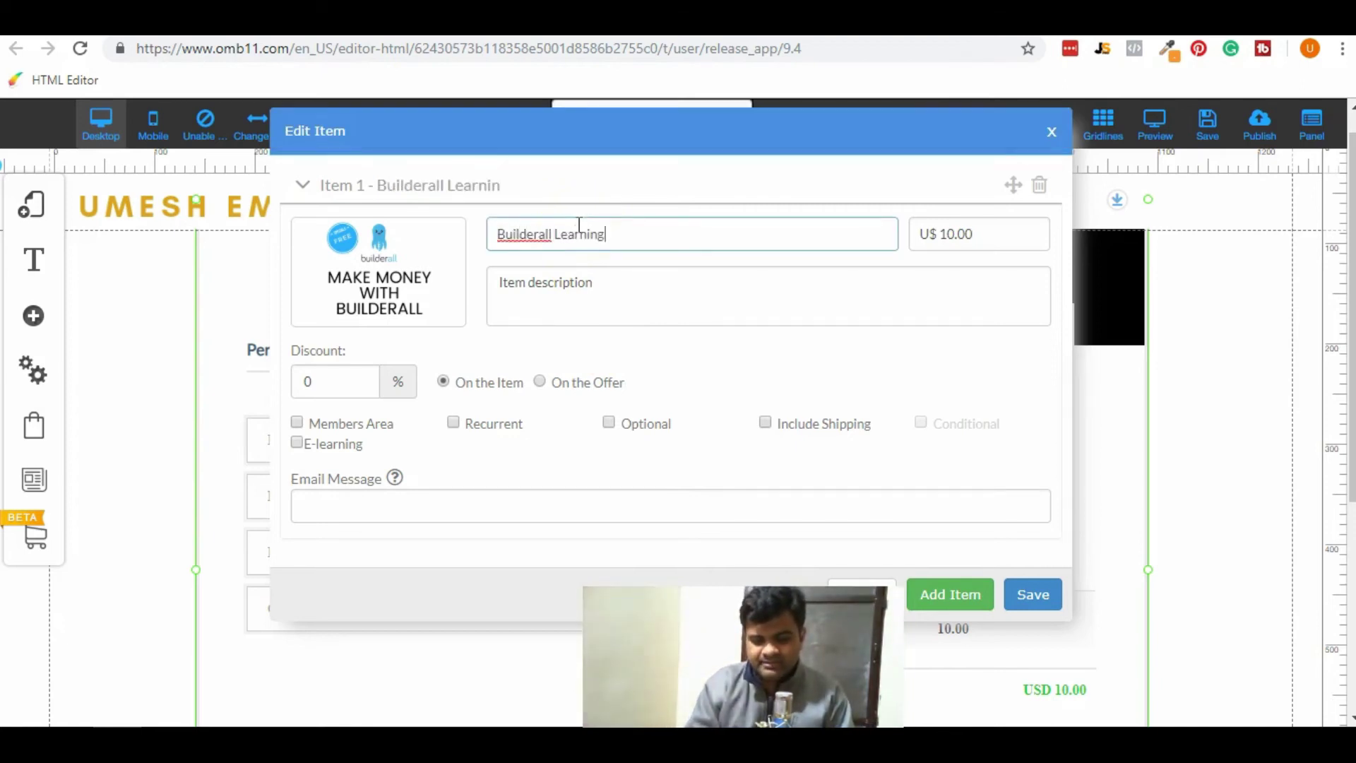
left_click(1010, 231)
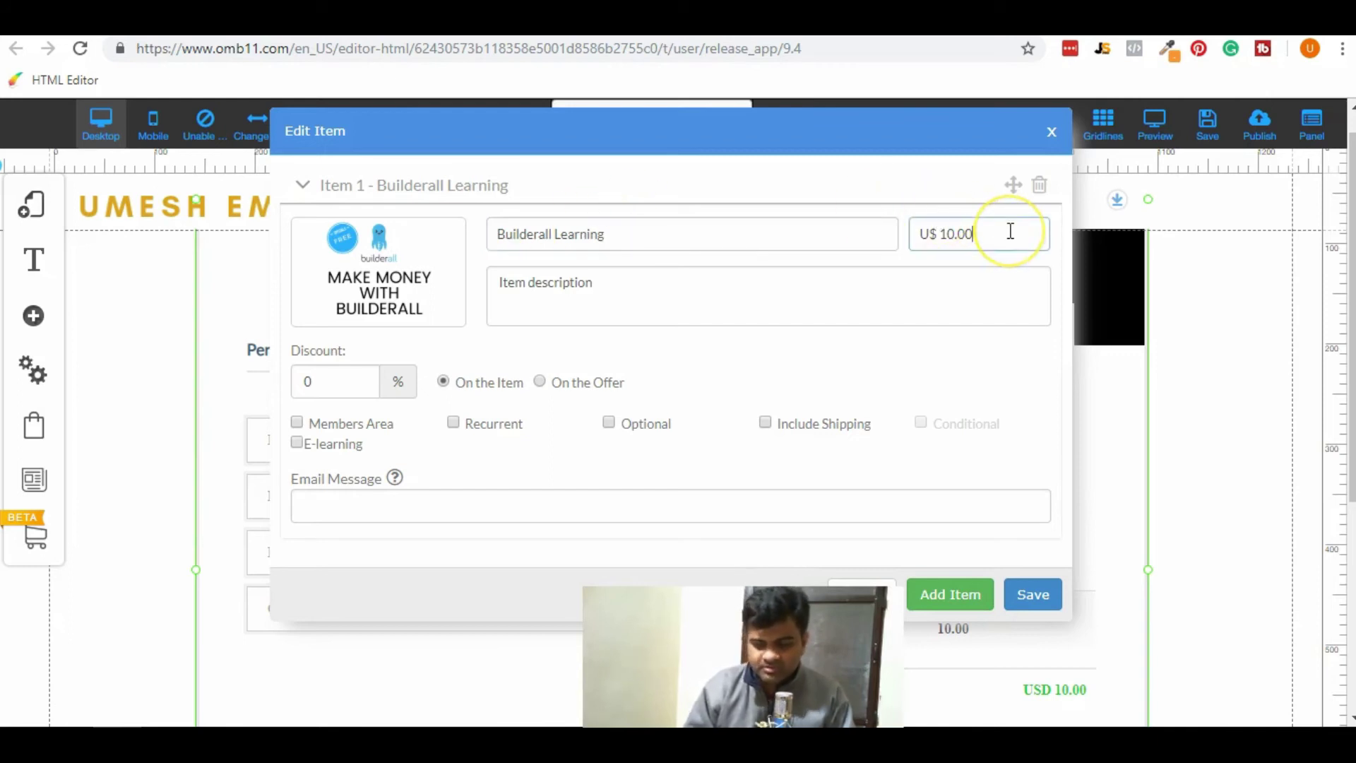
type("00")
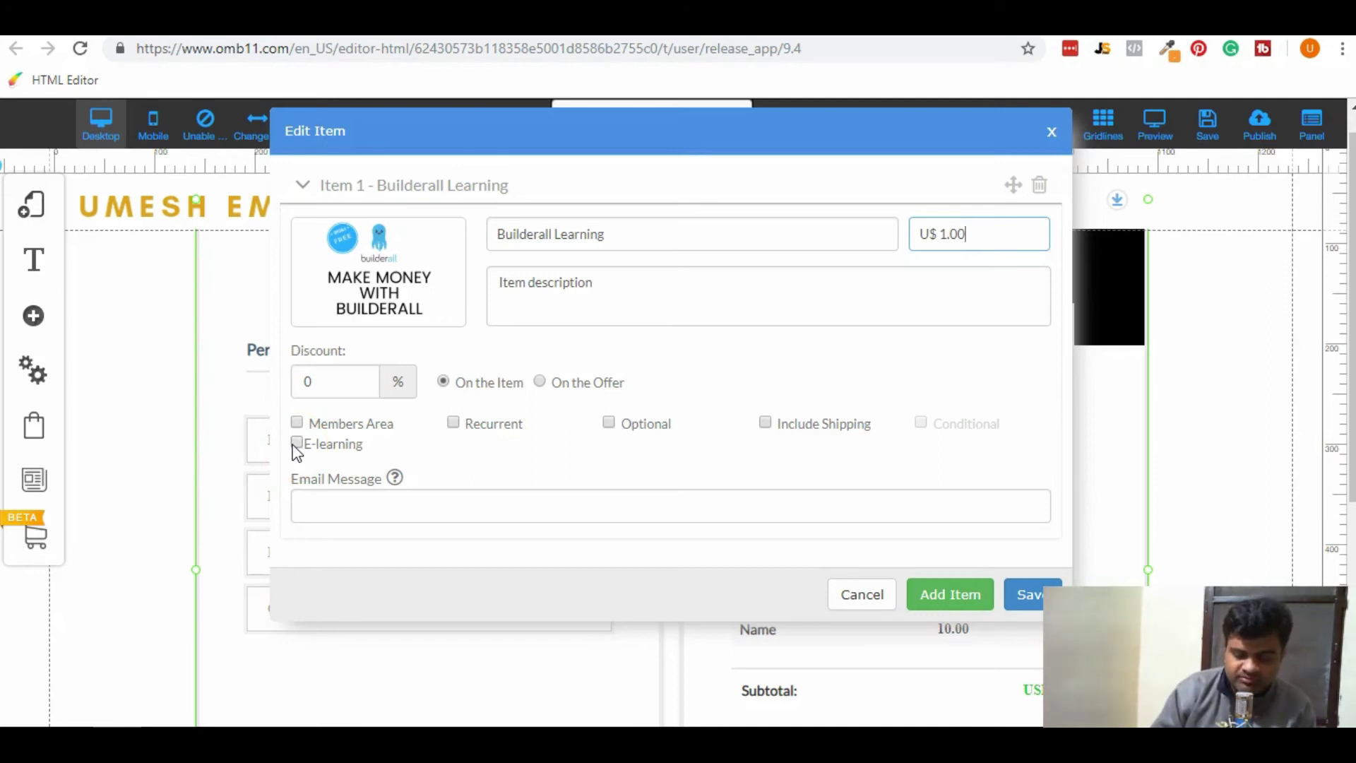
Mark the item as e-learning that releases the Builderall Learning course.
left_click(297, 443)
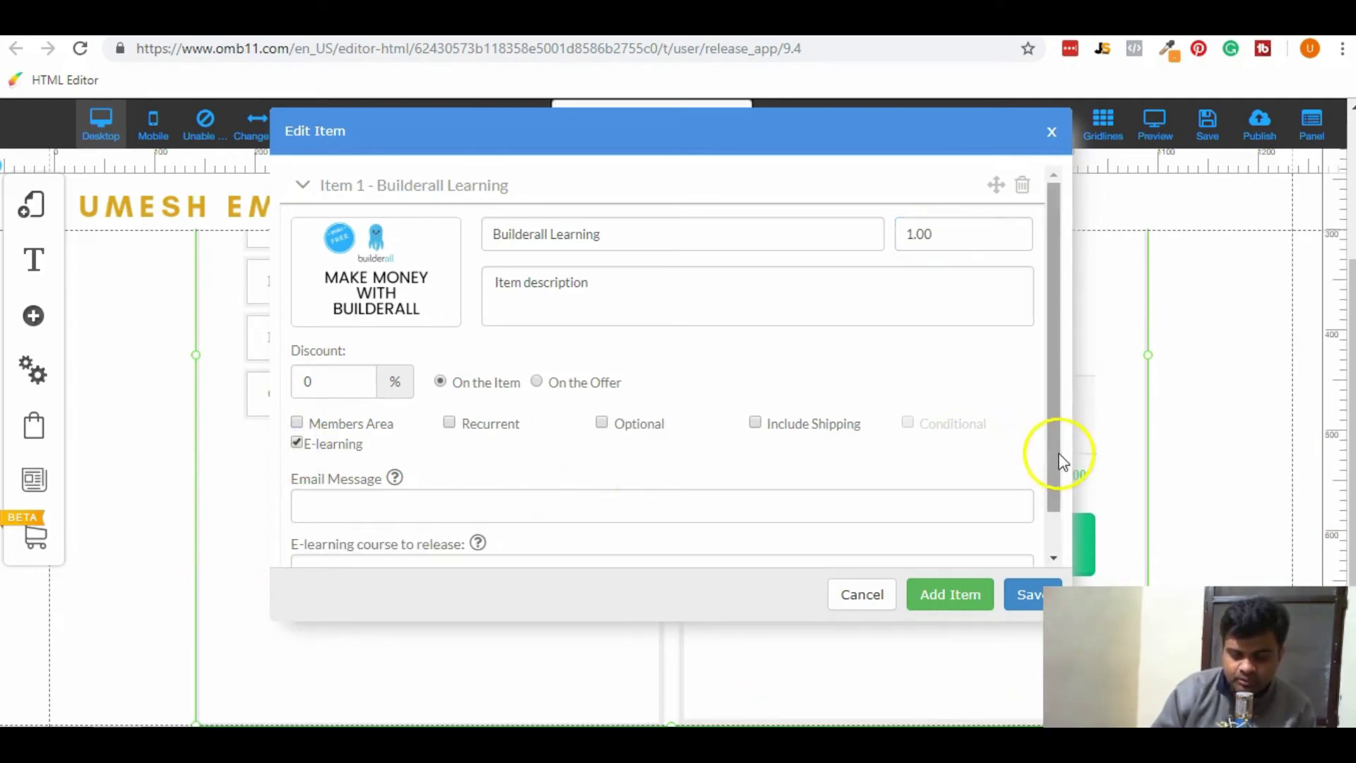
left_click_drag(1056, 458, 1056, 535)
left_click(733, 526)
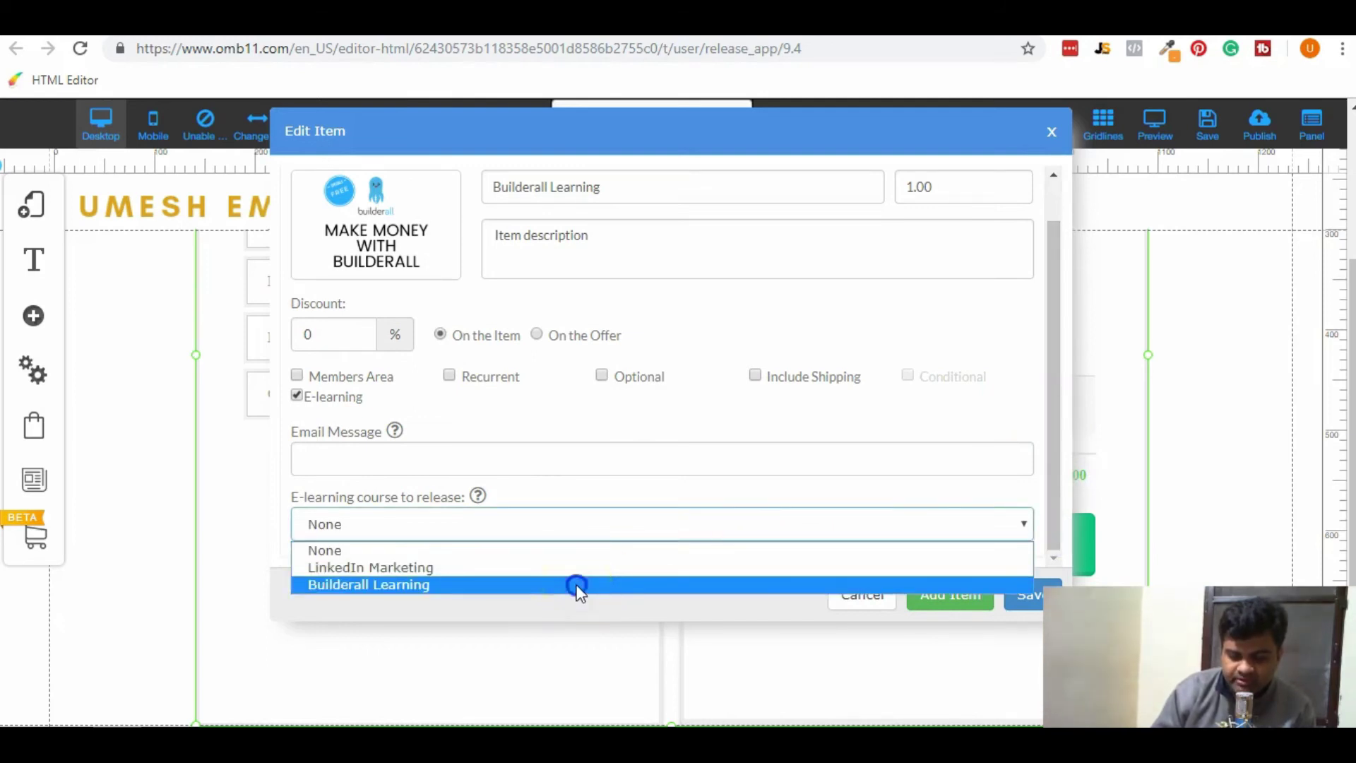
left_click(578, 586)
Save the offer and confirm the save alert.
mouse_move(390, 433)
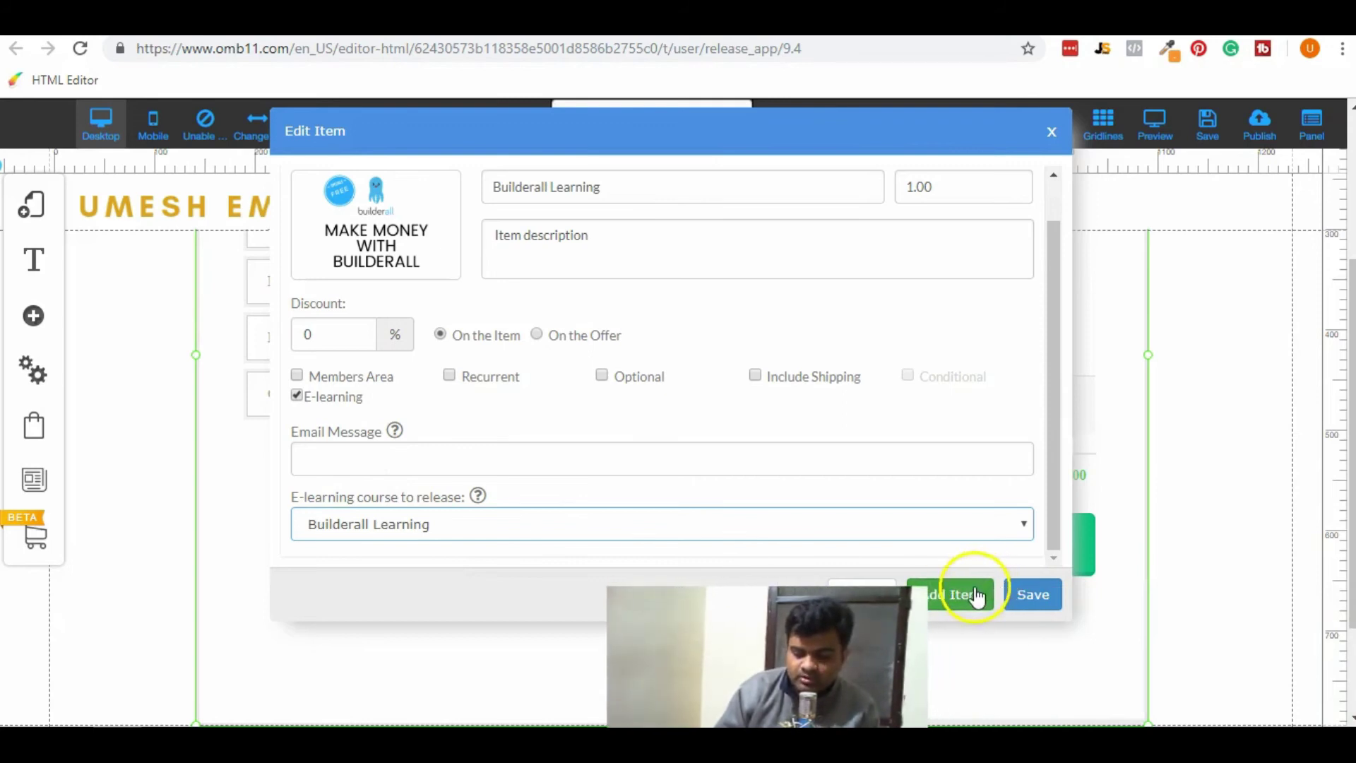
left_click(1022, 596)
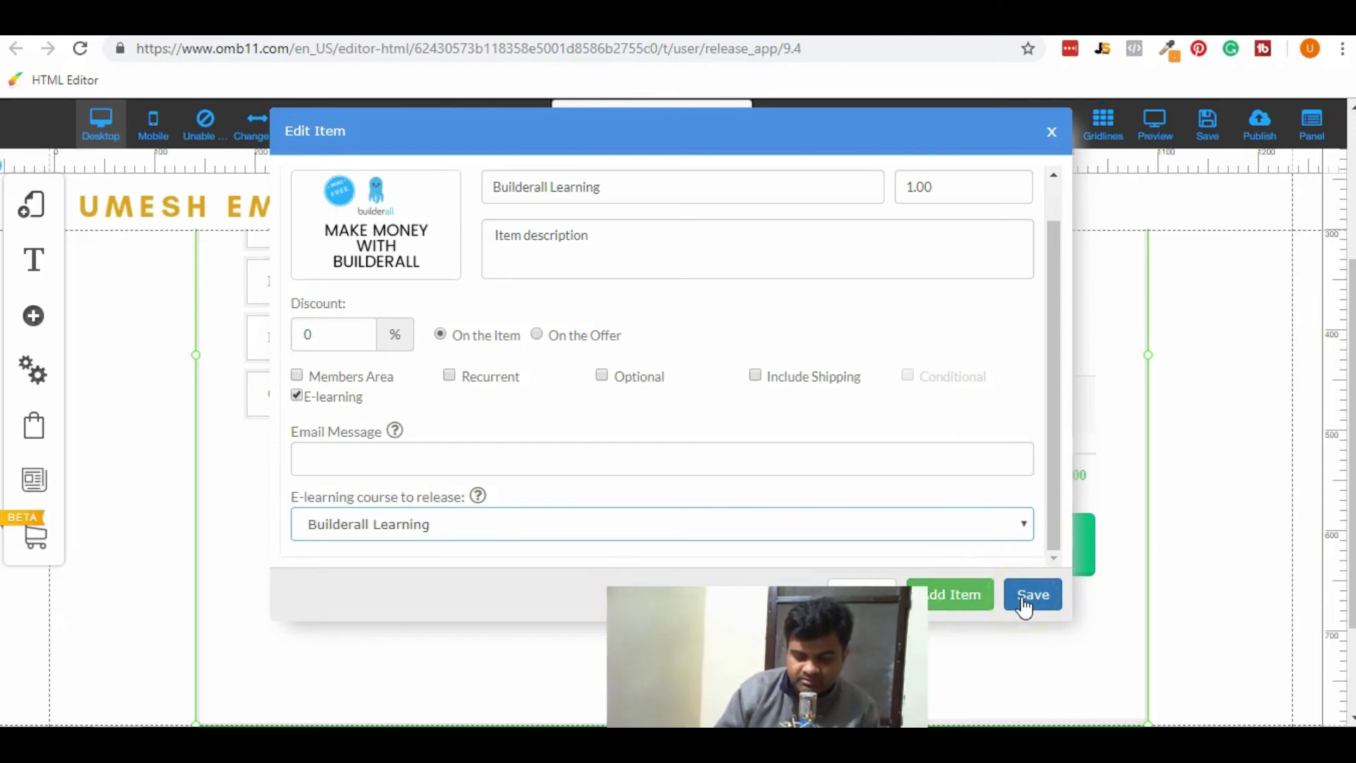
left_click(1024, 598)
left_click(750, 477)
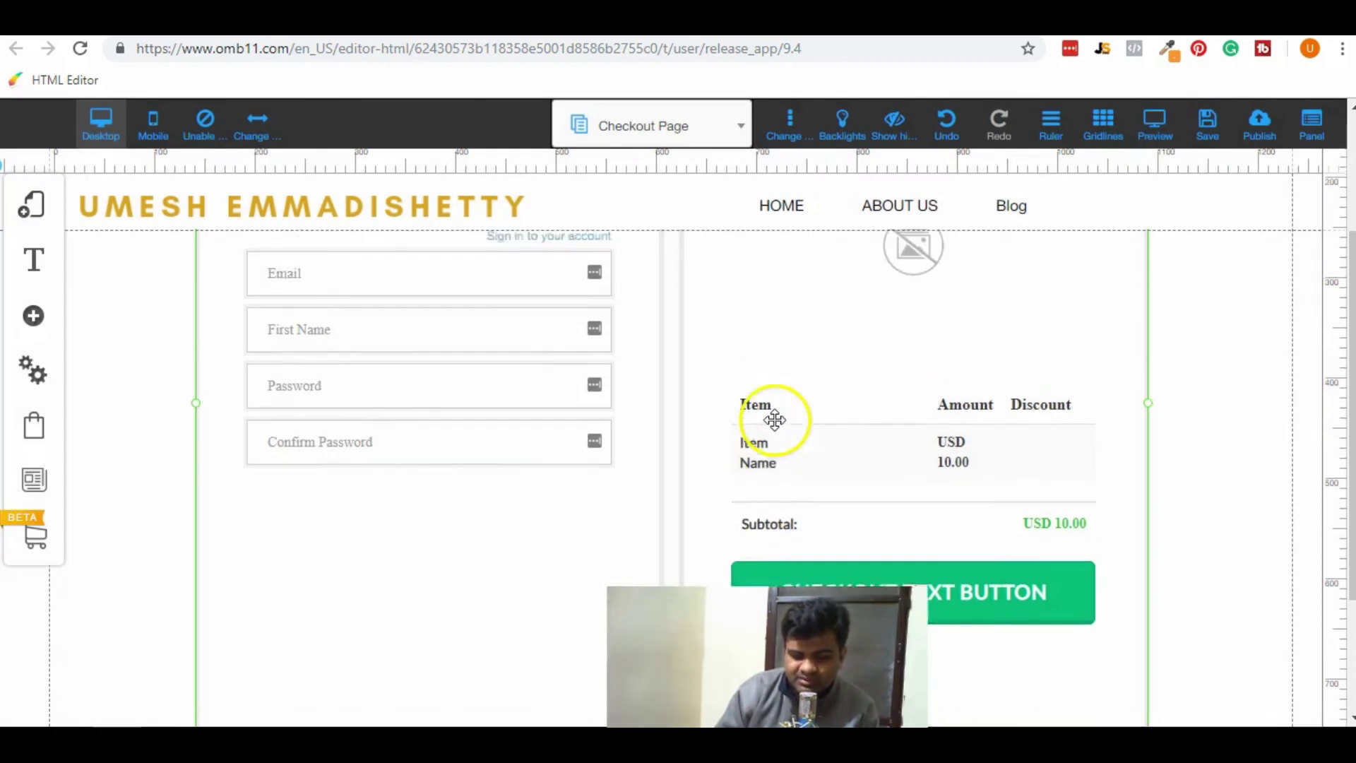
scroll(774, 419, "up", 1)
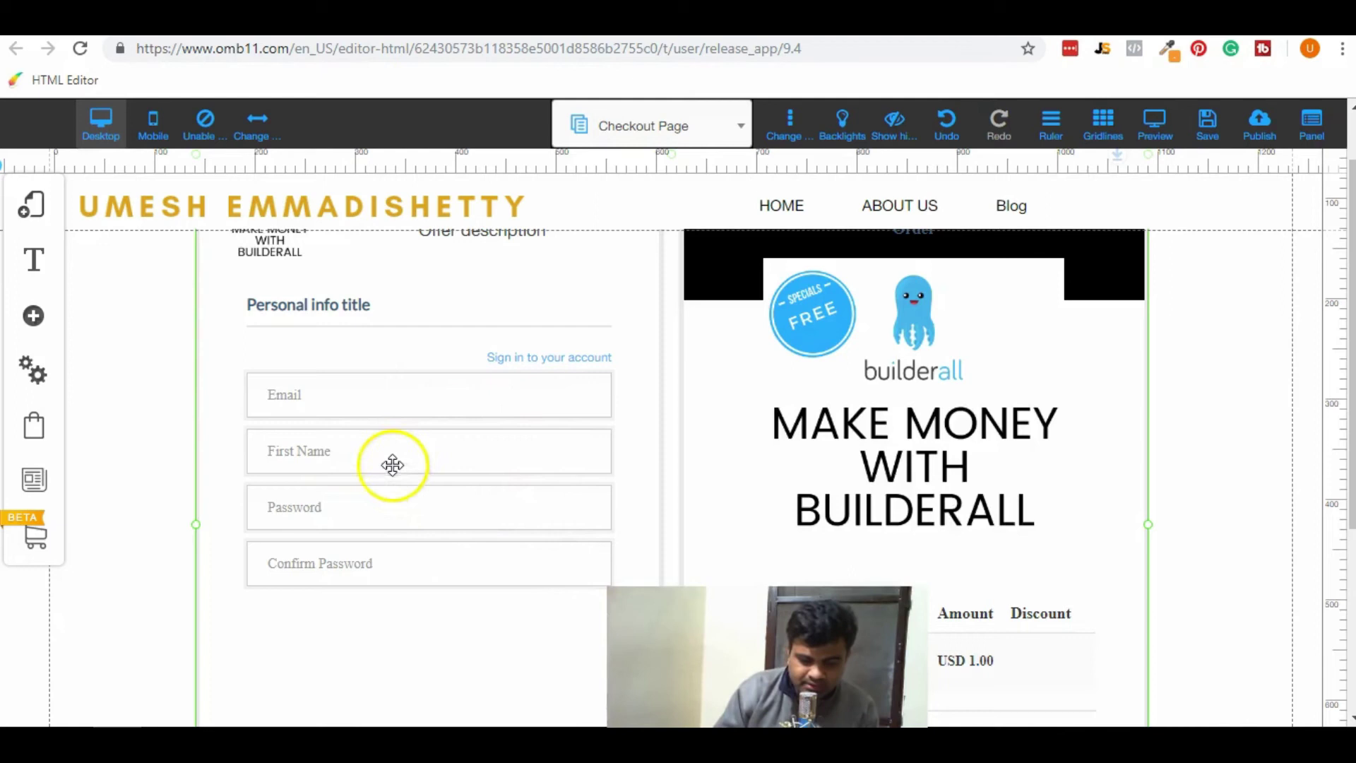
left_click(352, 506)
left_click(595, 357)
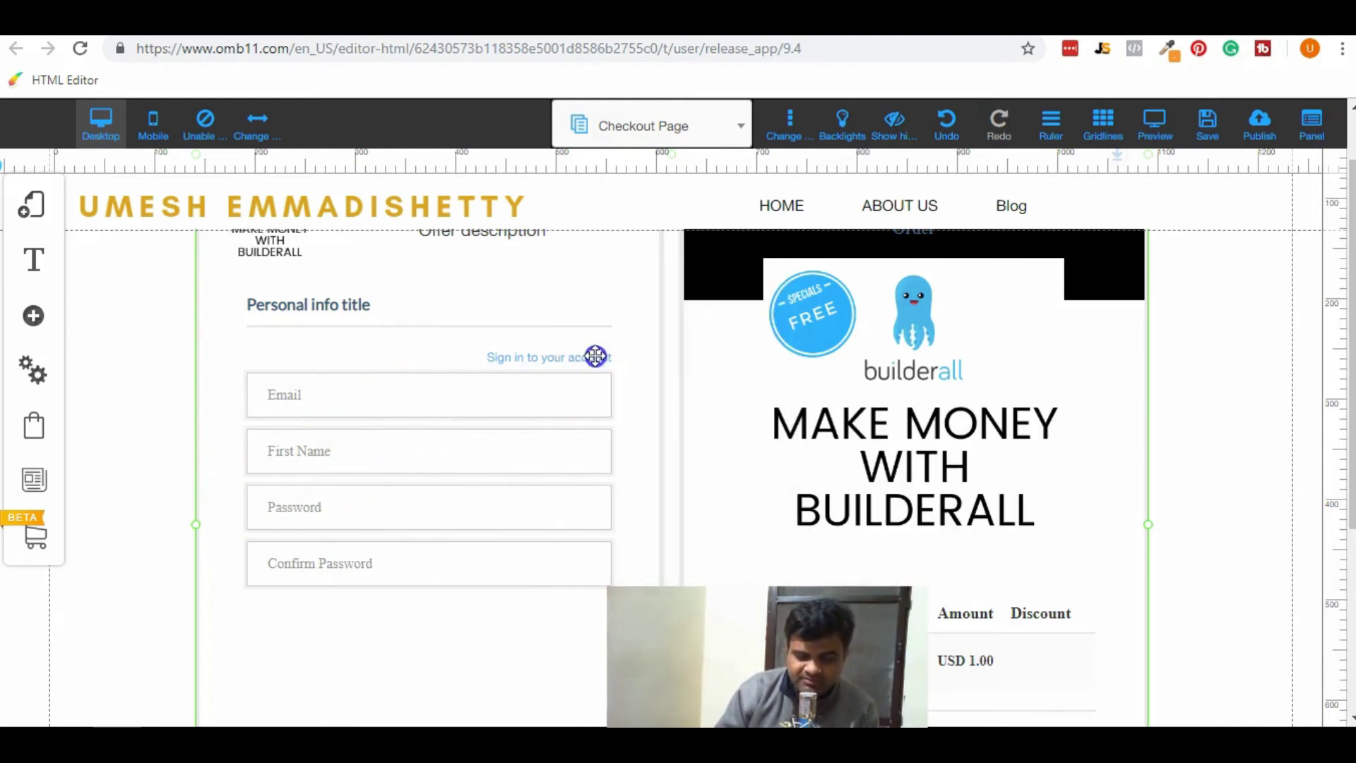
left_click(608, 261)
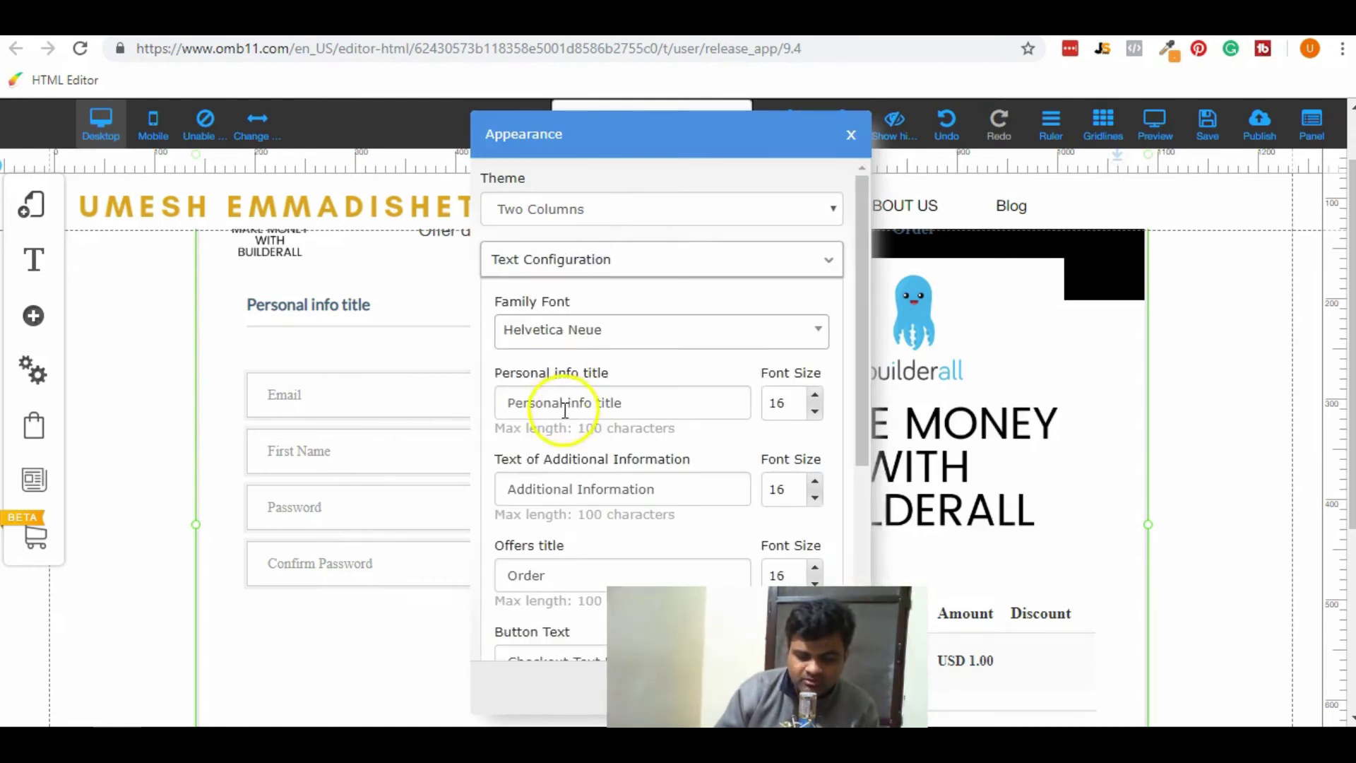
scroll(539, 408, "down", 3)
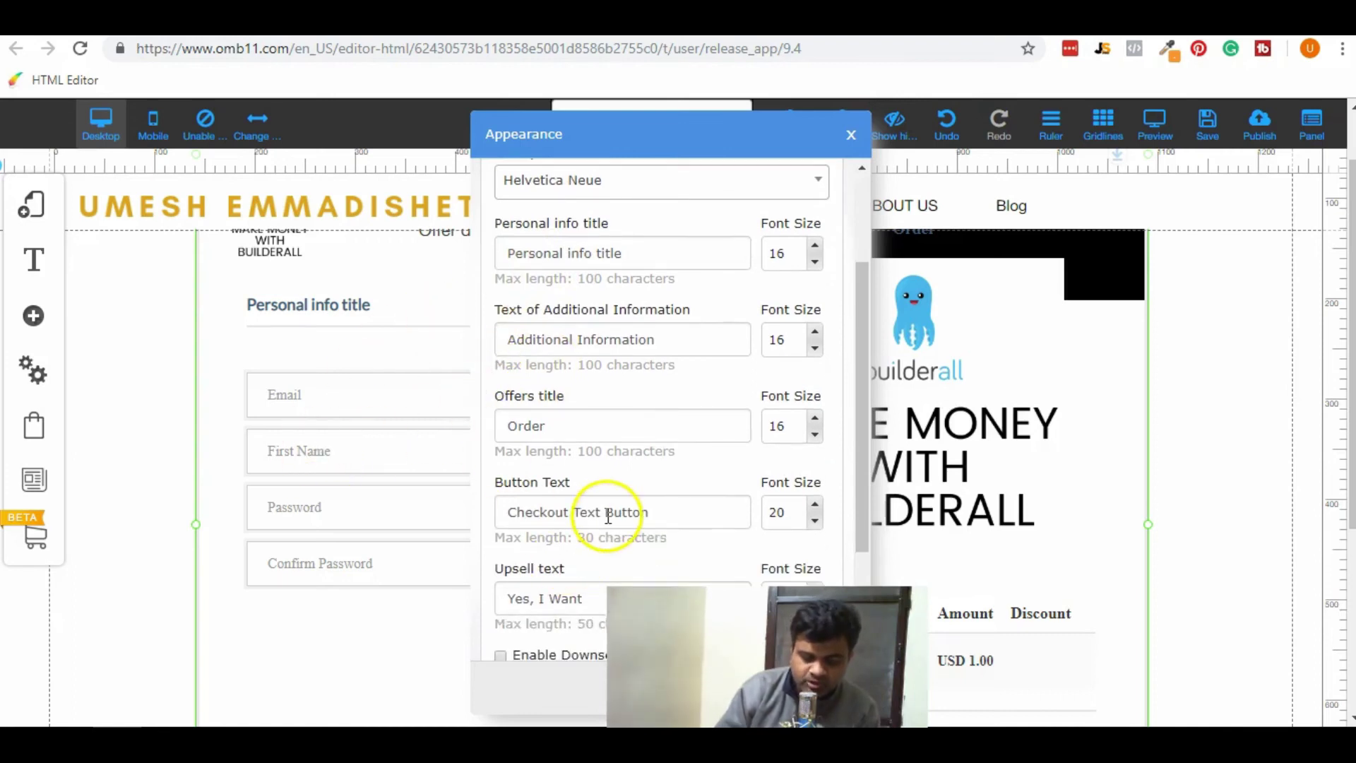
scroll(606, 520, "down", 2)
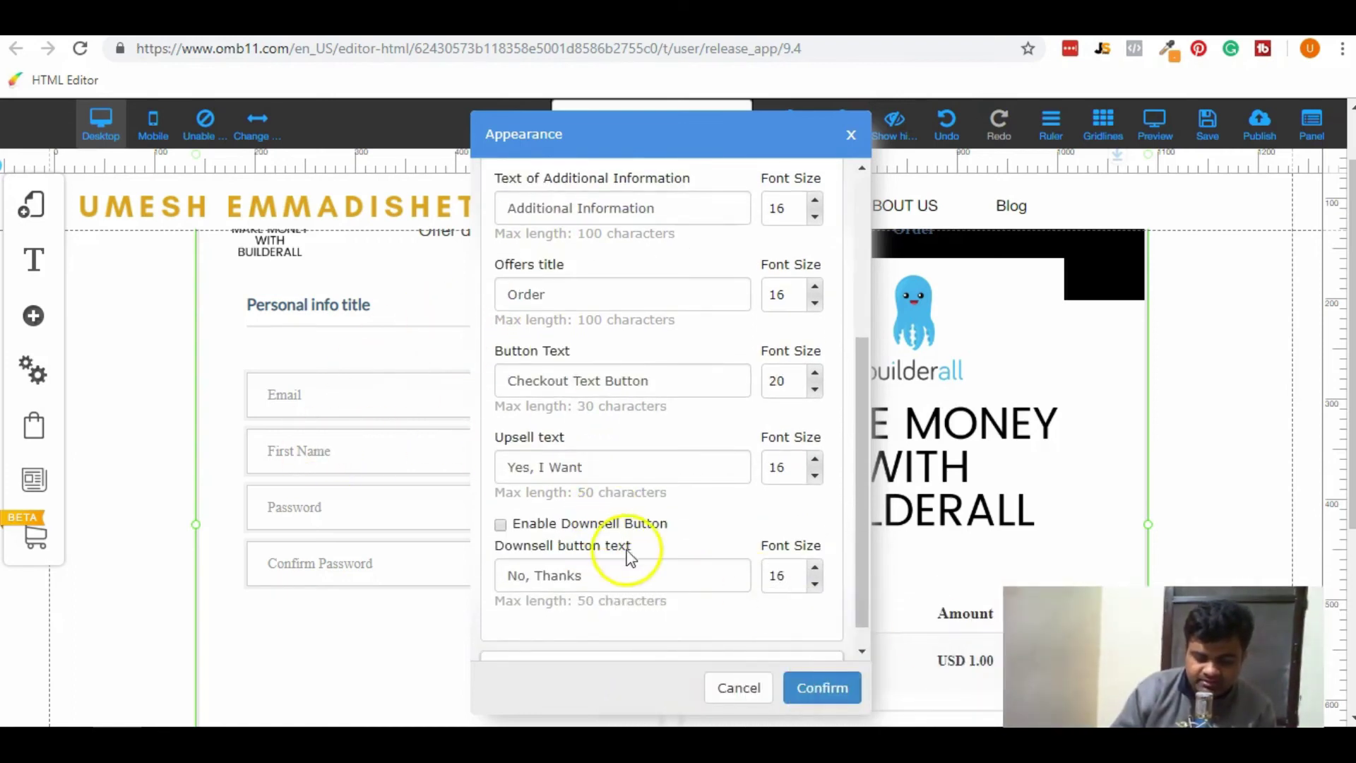
scroll(584, 540, "down", 1)
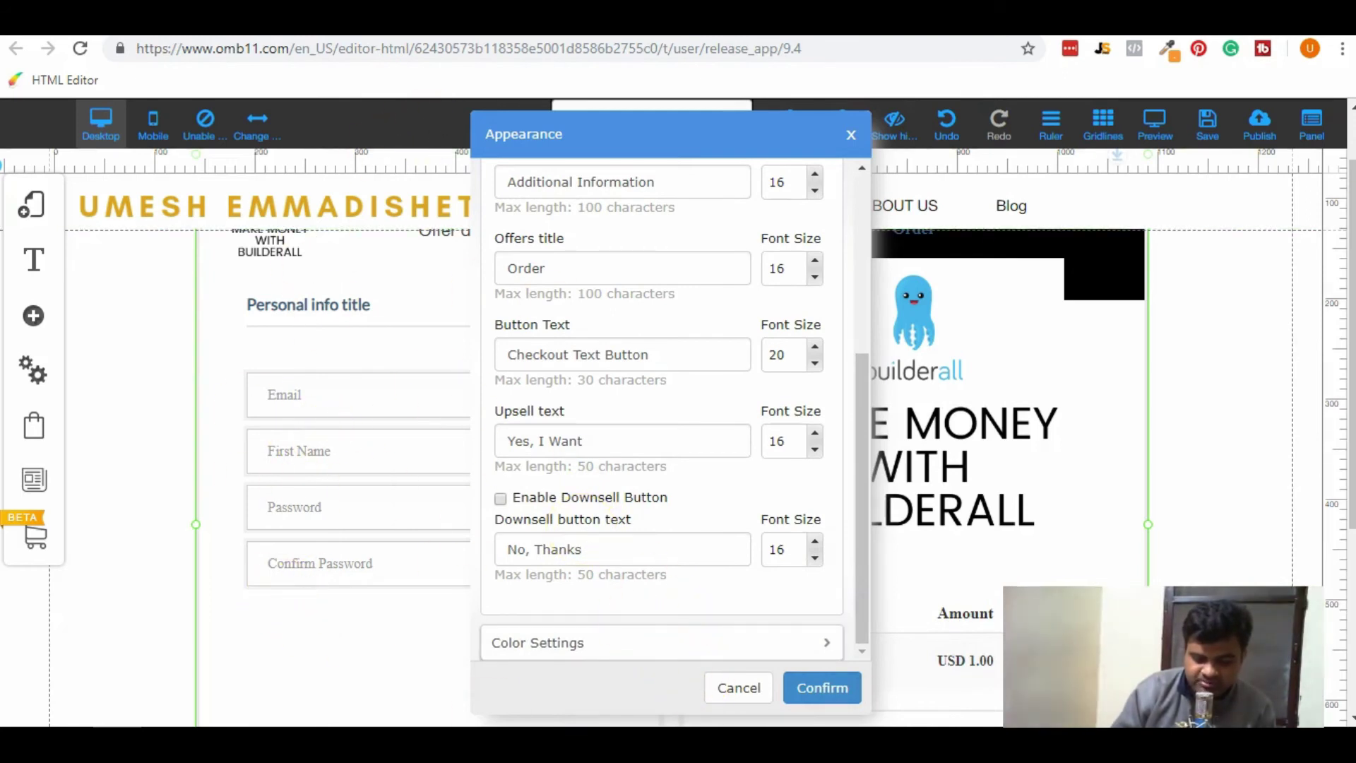
left_click(739, 686)
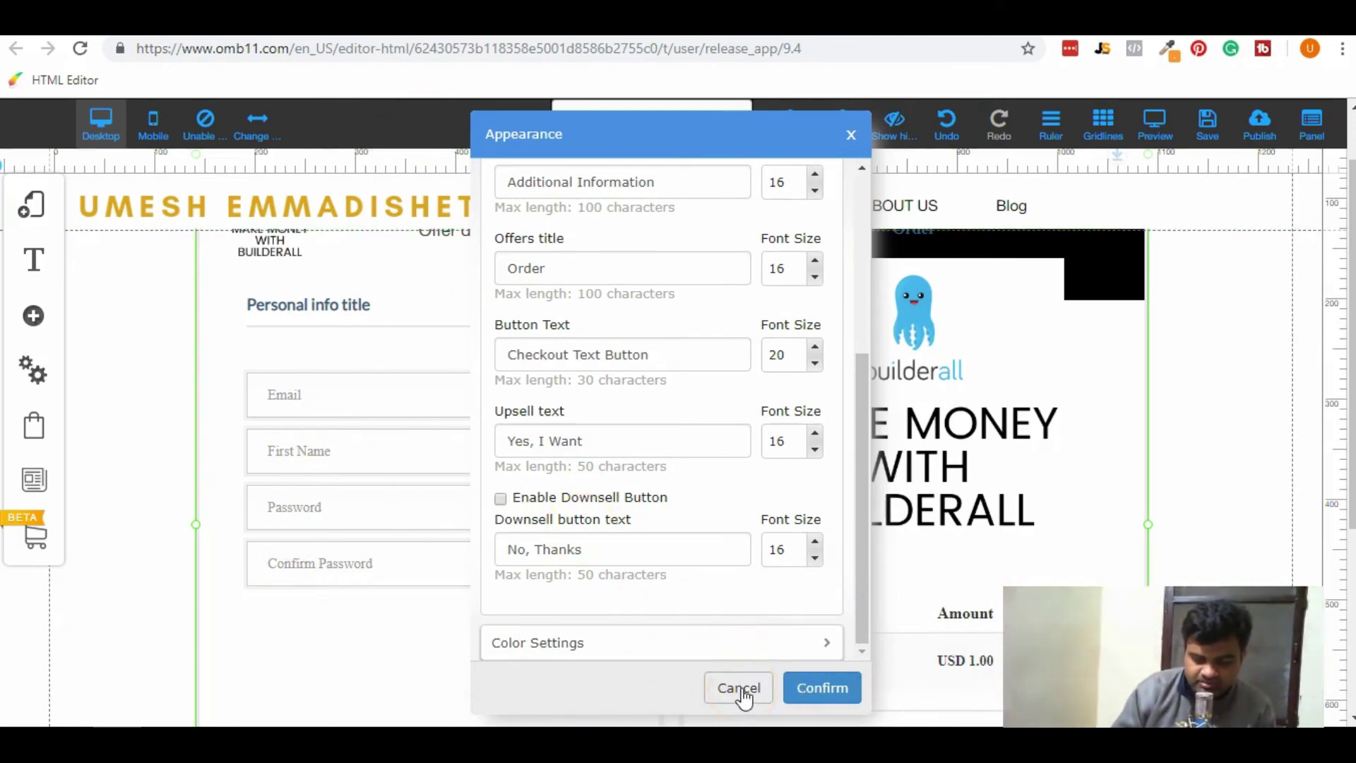
left_click(738, 686)
left_click(641, 452)
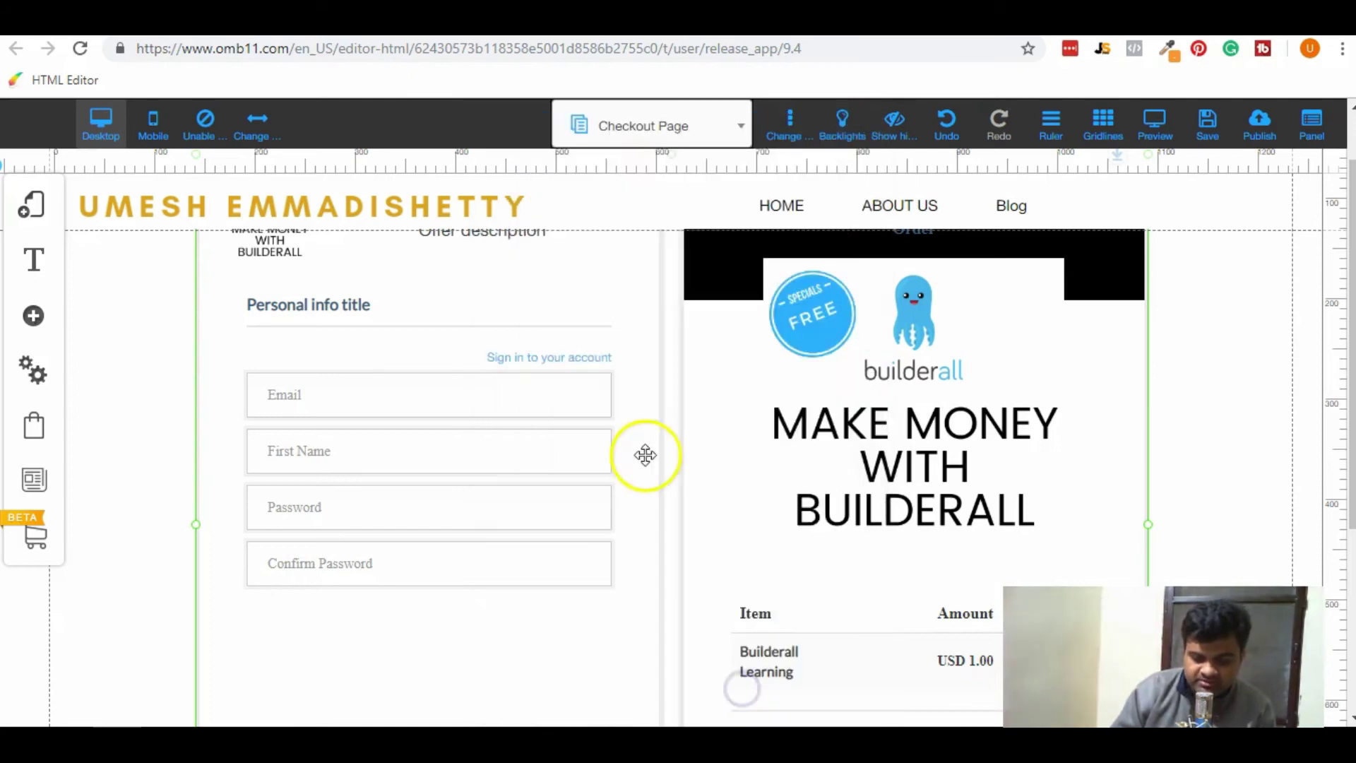
scroll(638, 445, "down", 3)
scroll(636, 439, "up", 1)
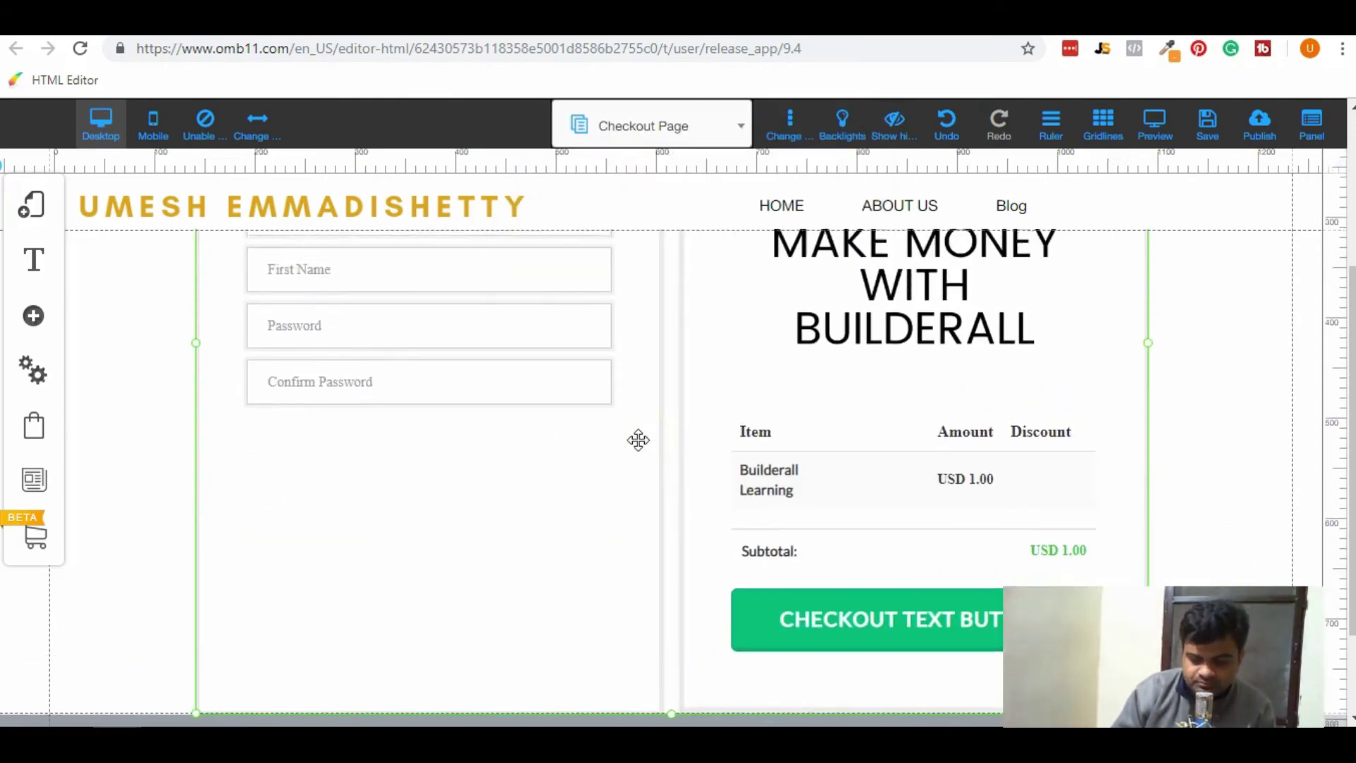
scroll(918, 438, "down", 1)
left_click(1135, 378)
scroll(1142, 317, "up", 4)
left_click(1212, 131)
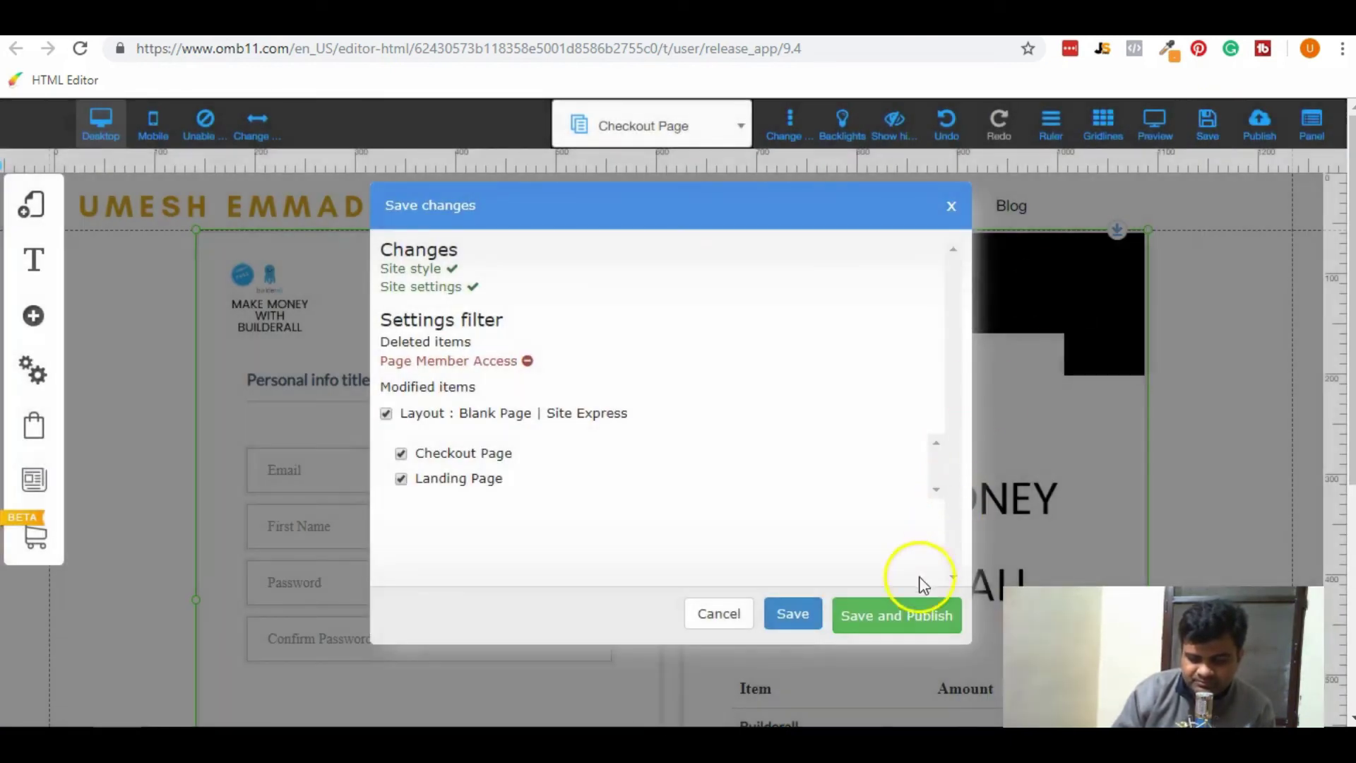
Choose Save and Publish to publish the checkout and landing page changes.
left_click(898, 617)
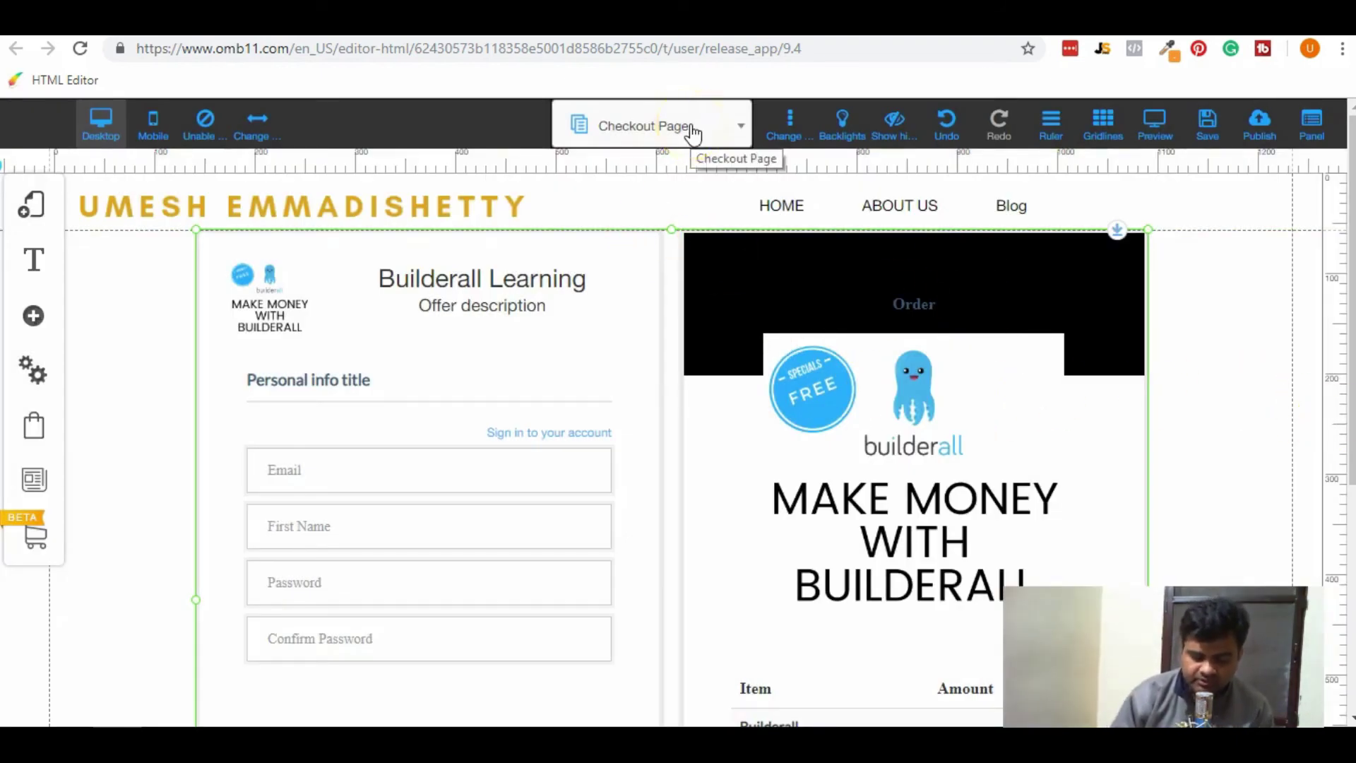
On the Landing Page, link the Register Now button to the Checkout Page.
left_click(692, 131)
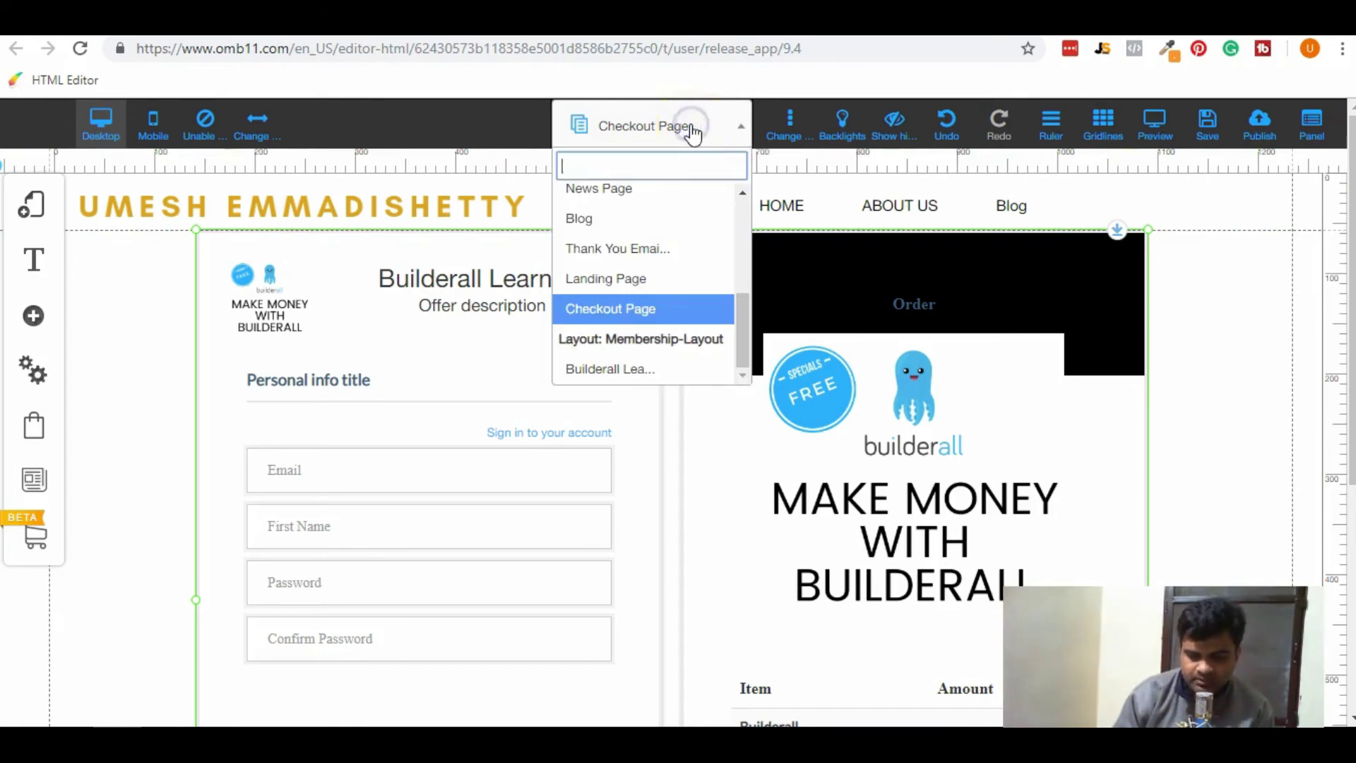
left_click(719, 280)
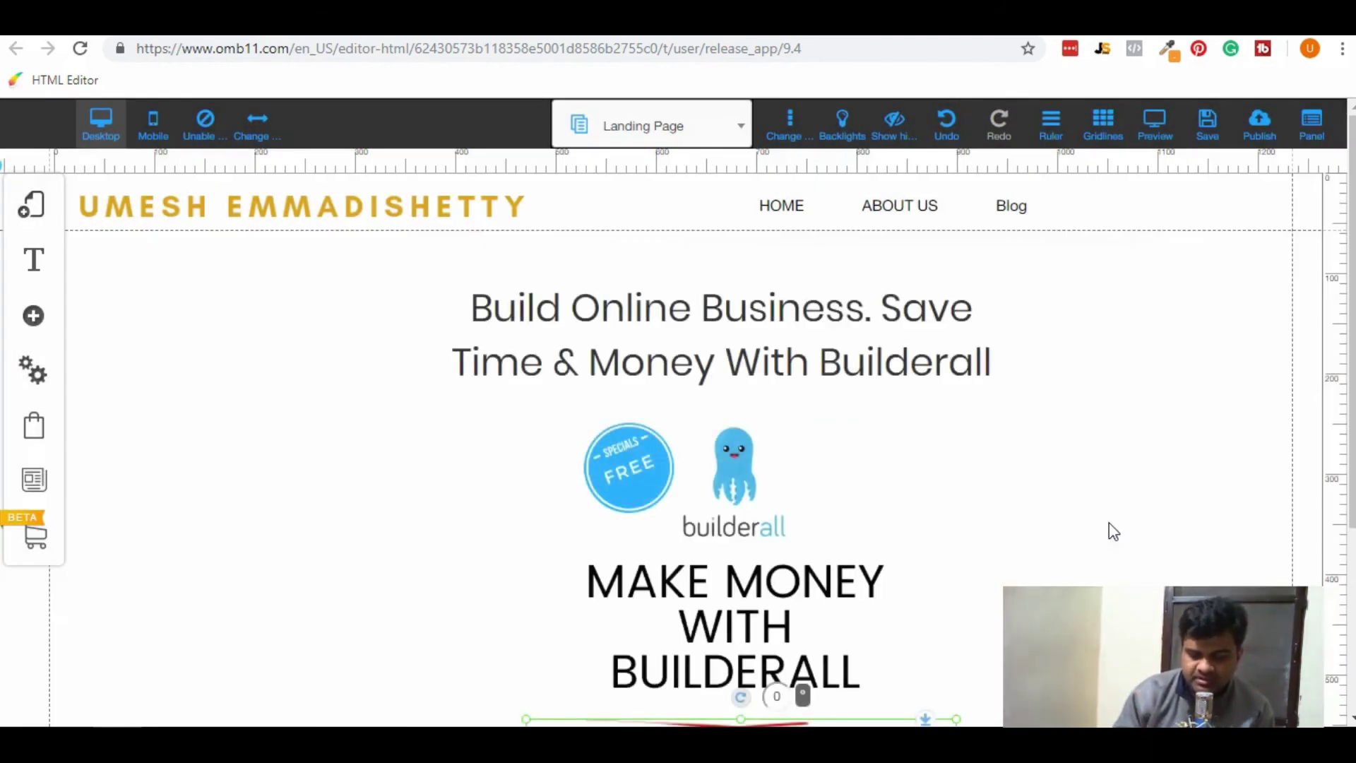
left_click(1108, 522)
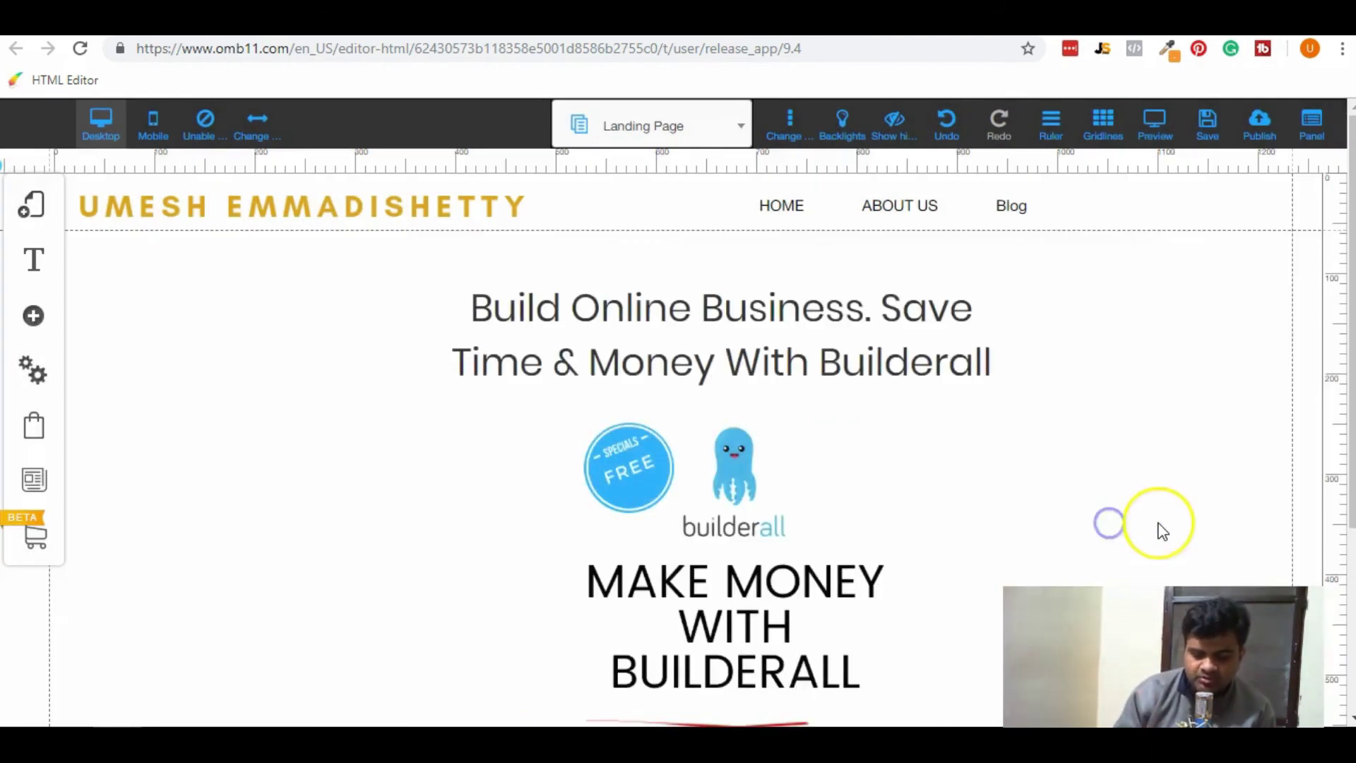
scroll(1161, 530, "down", 3)
left_click(724, 585)
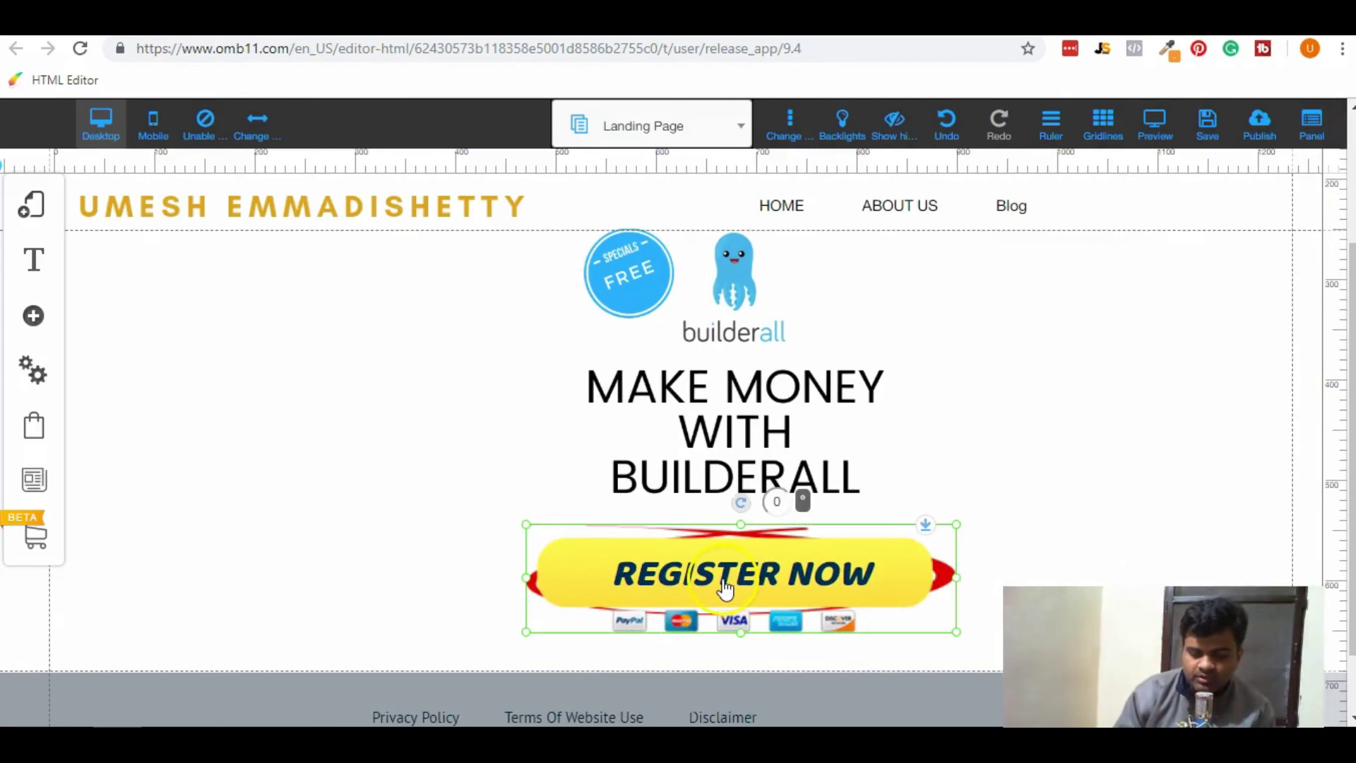
left_click(725, 585)
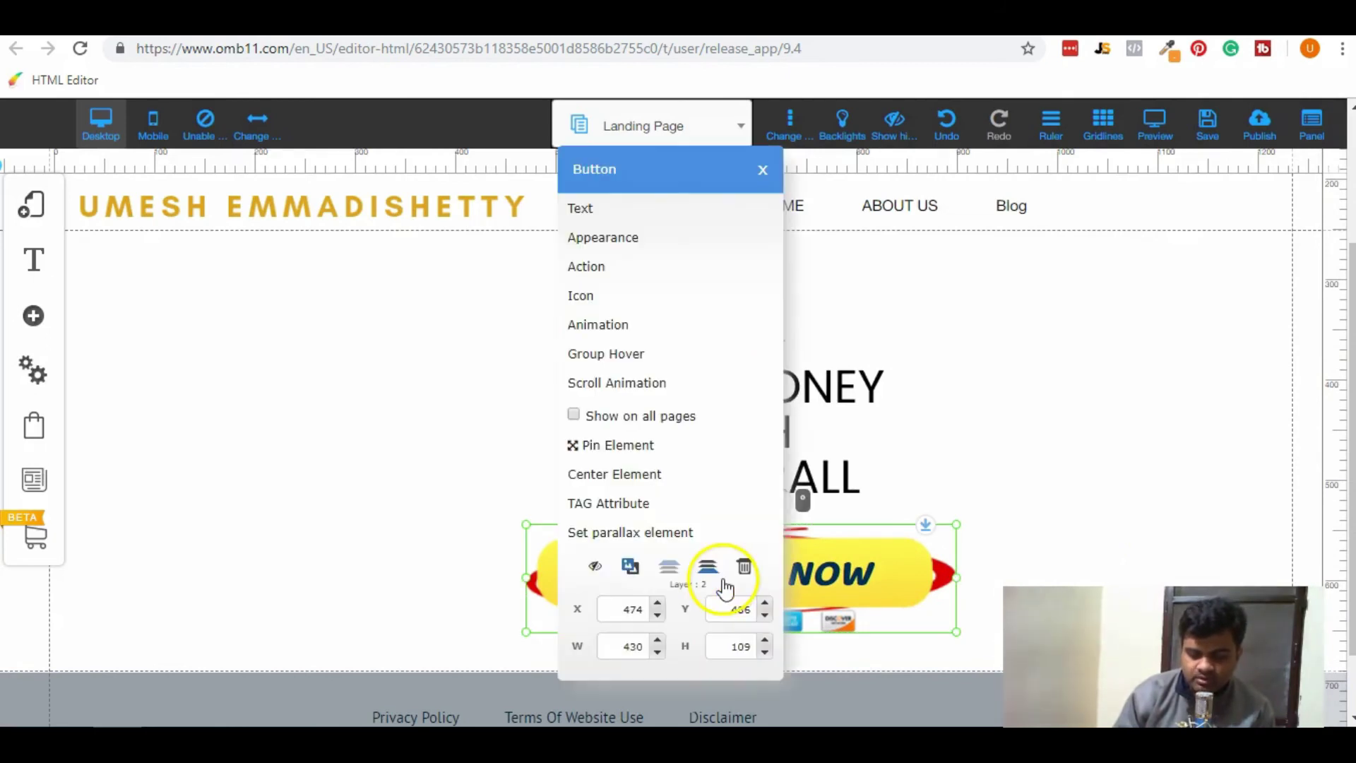
left_click(627, 269)
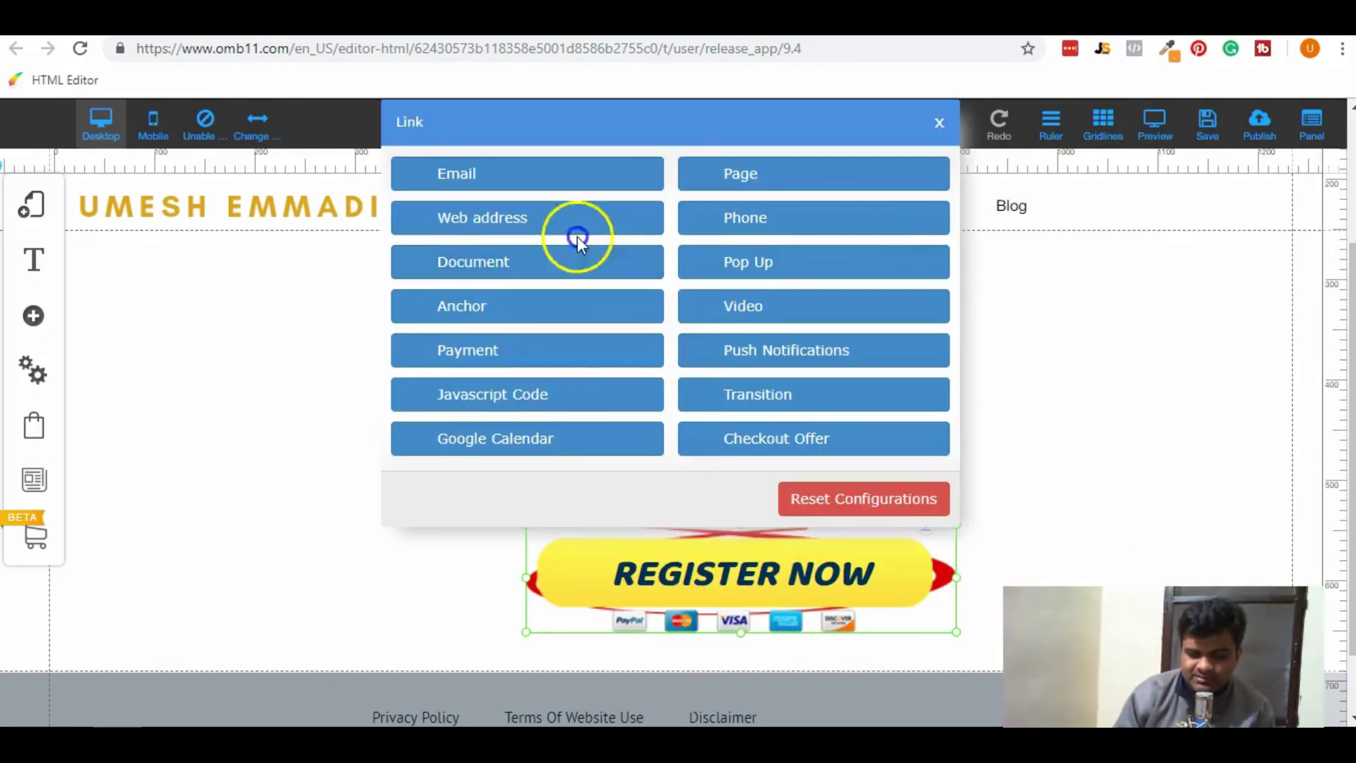
left_click(839, 177)
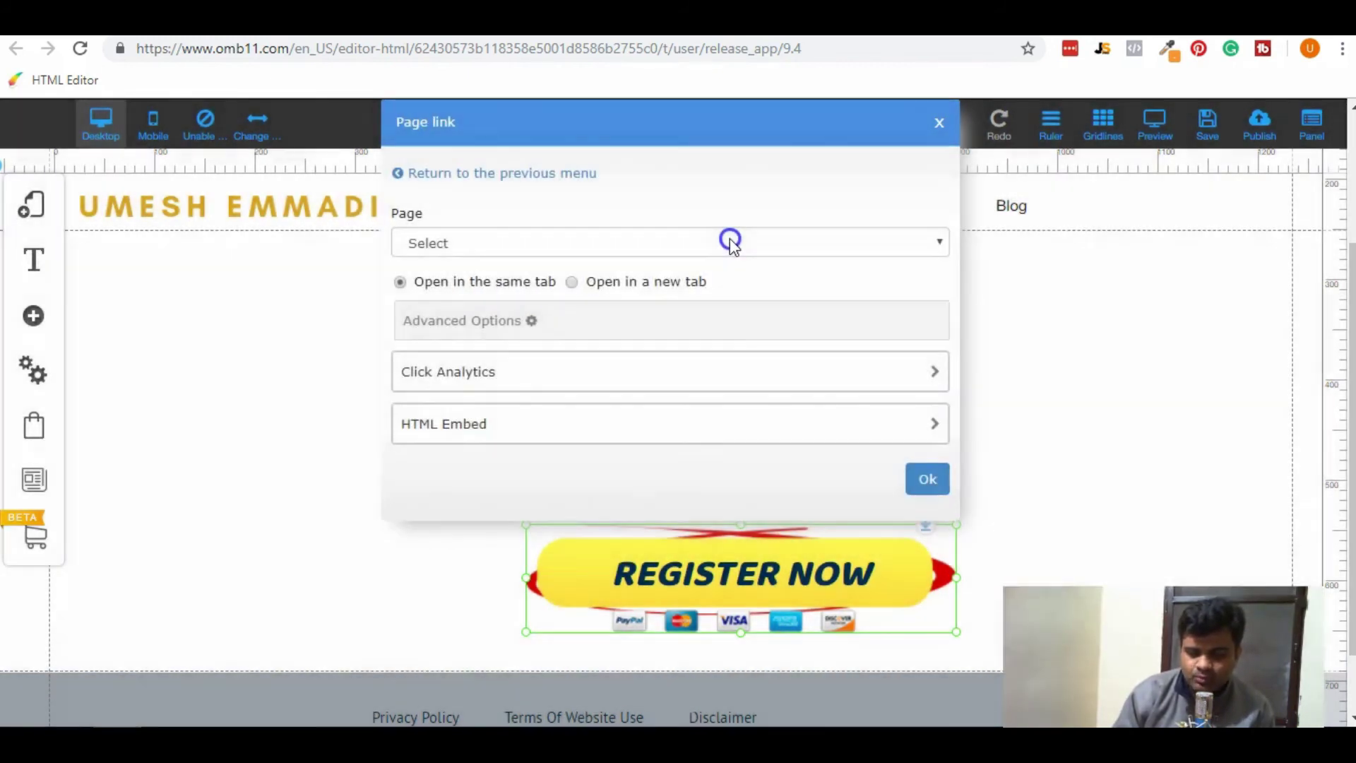
left_click(730, 242)
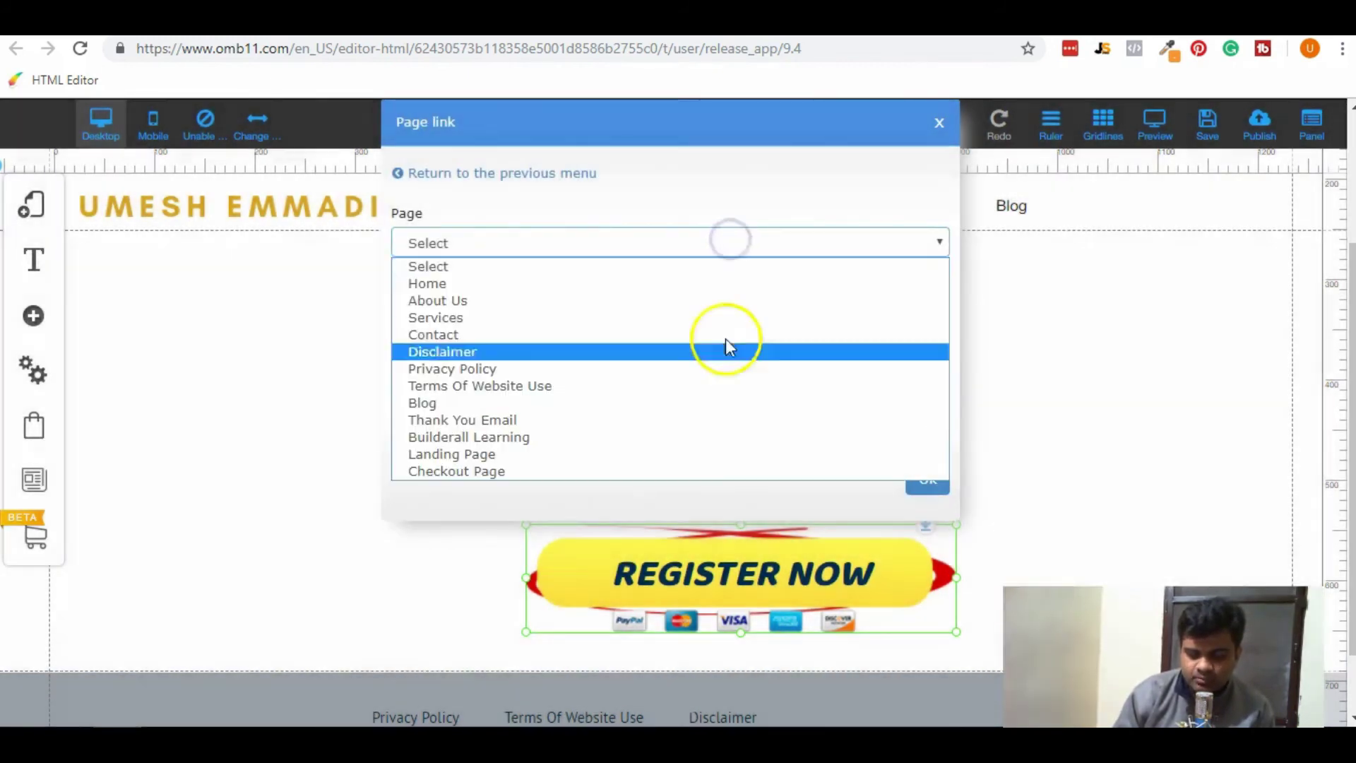
left_click(722, 471)
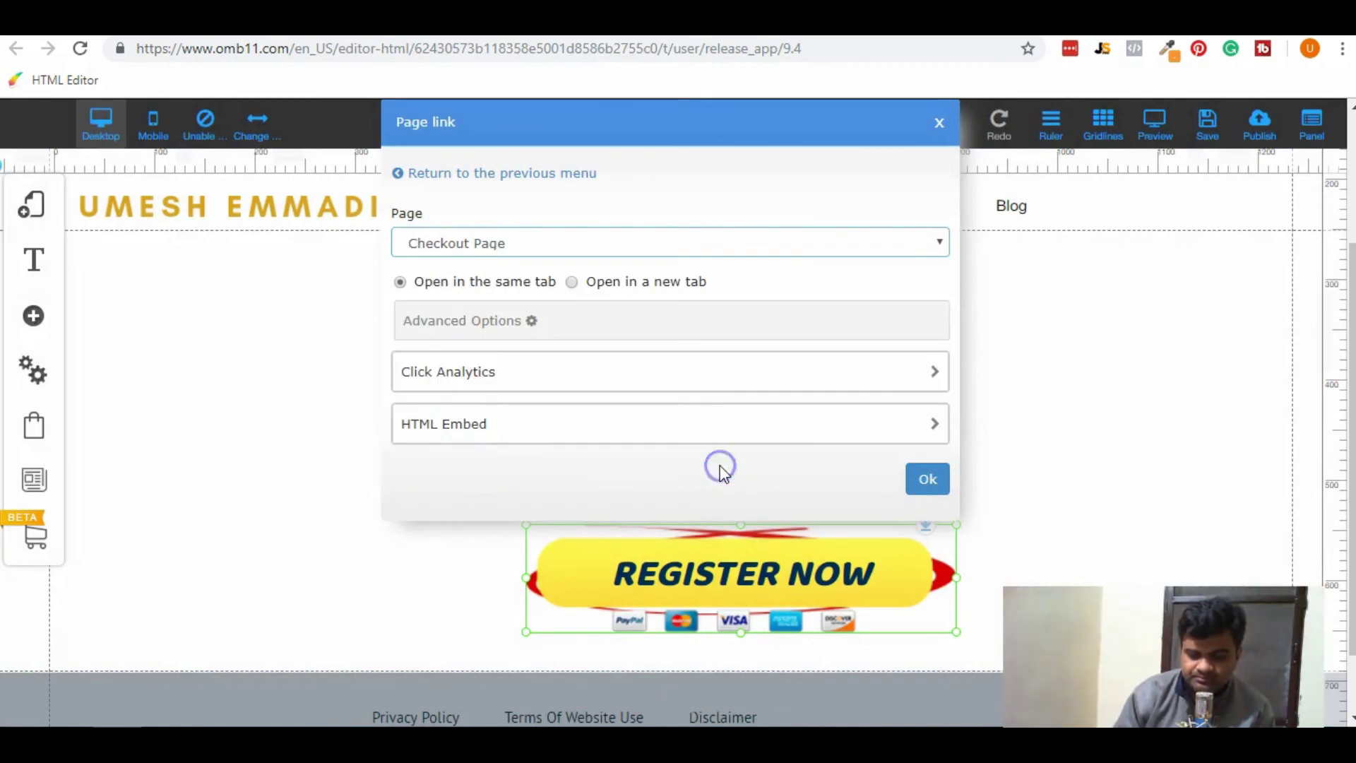
left_click(922, 482)
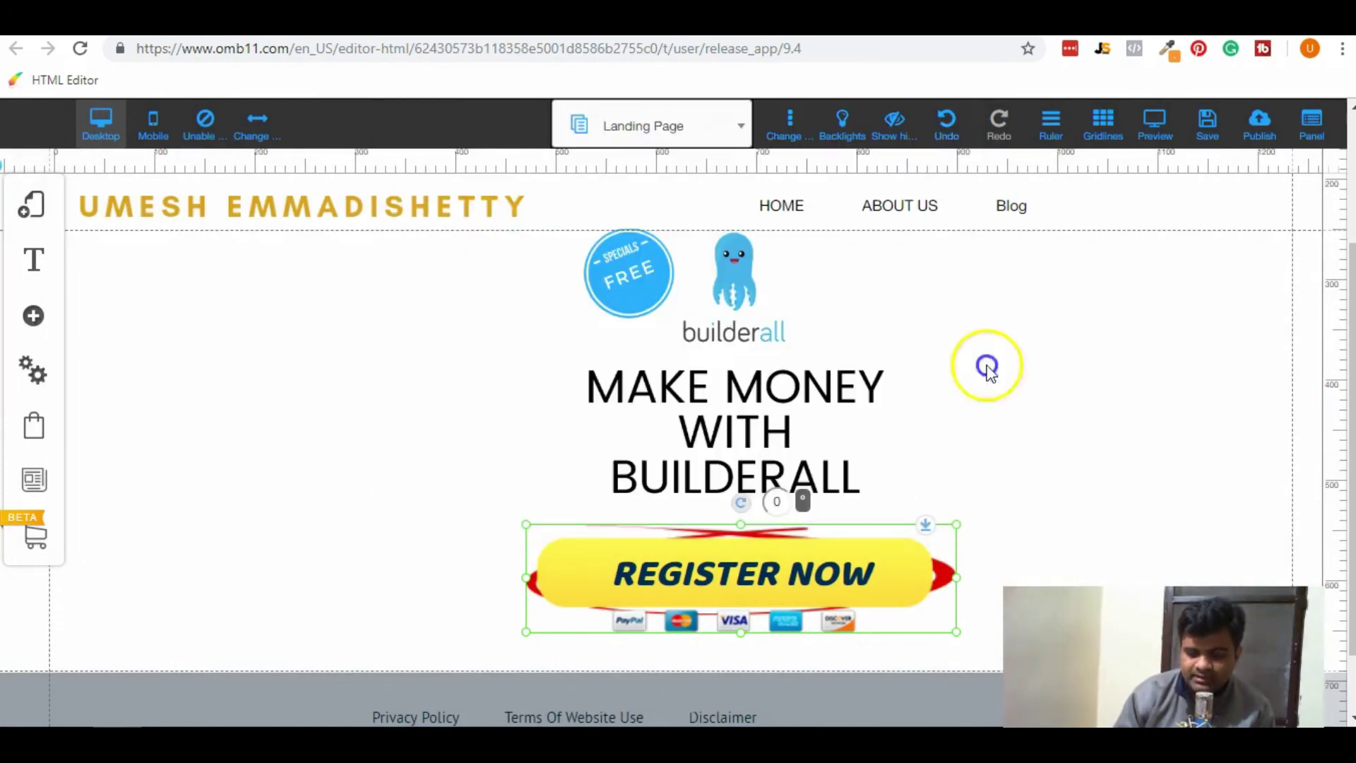
Save and publish the site, confirming the publish and returning to the editor.
left_click(1209, 130)
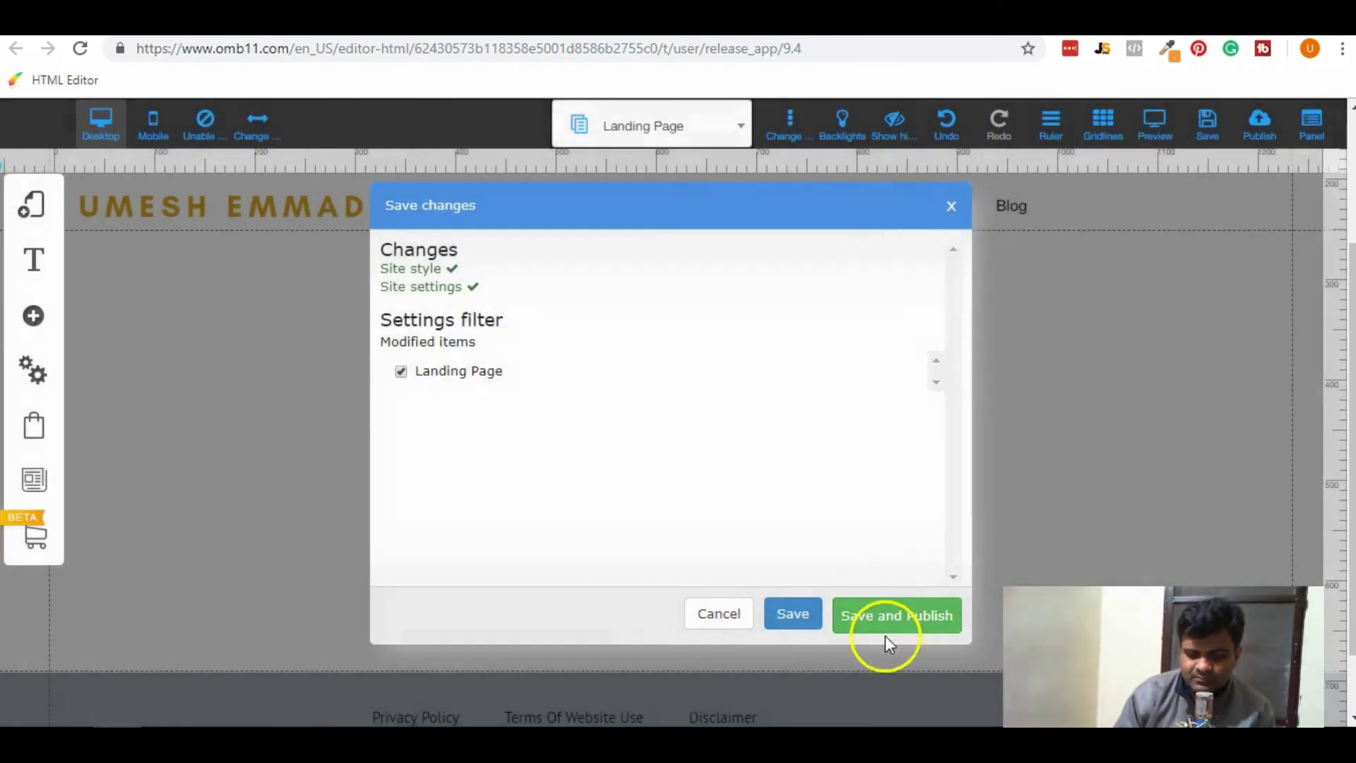
left_click(879, 621)
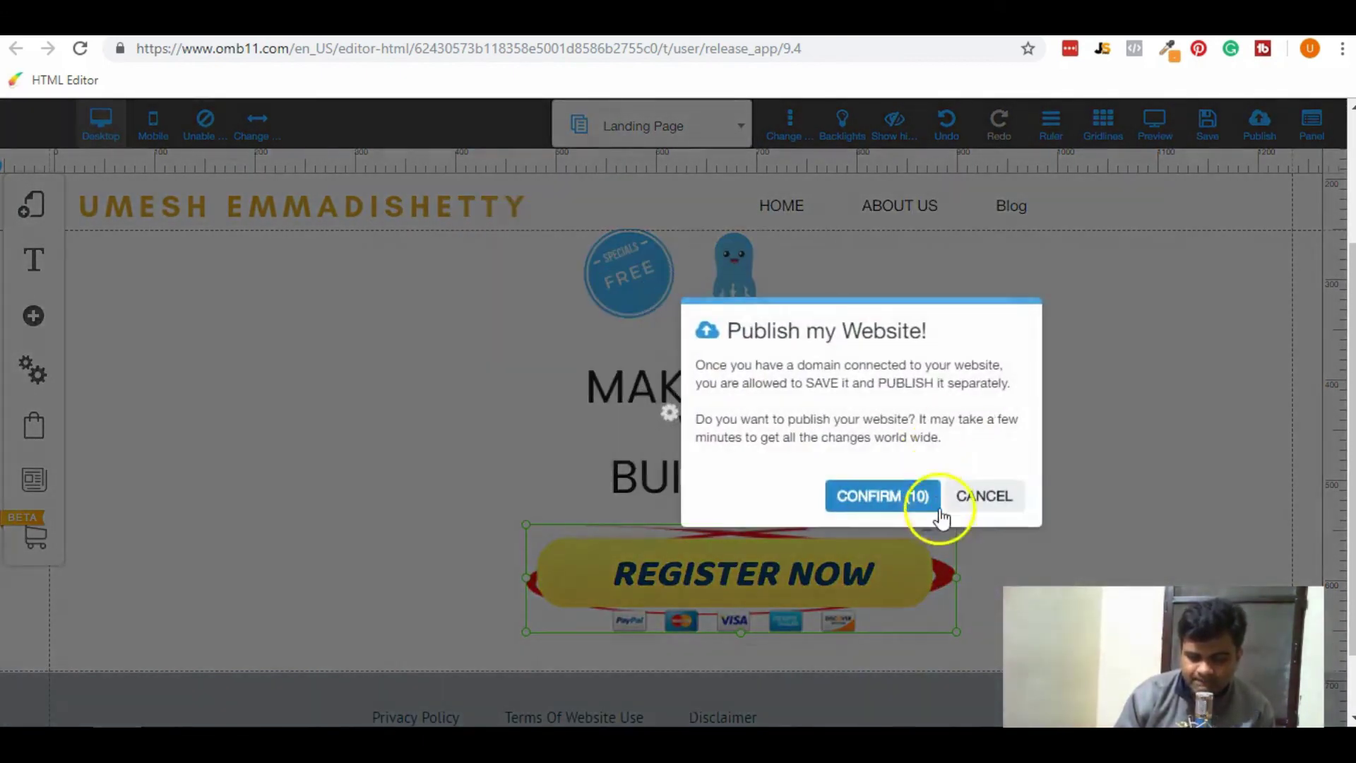
left_click(895, 498)
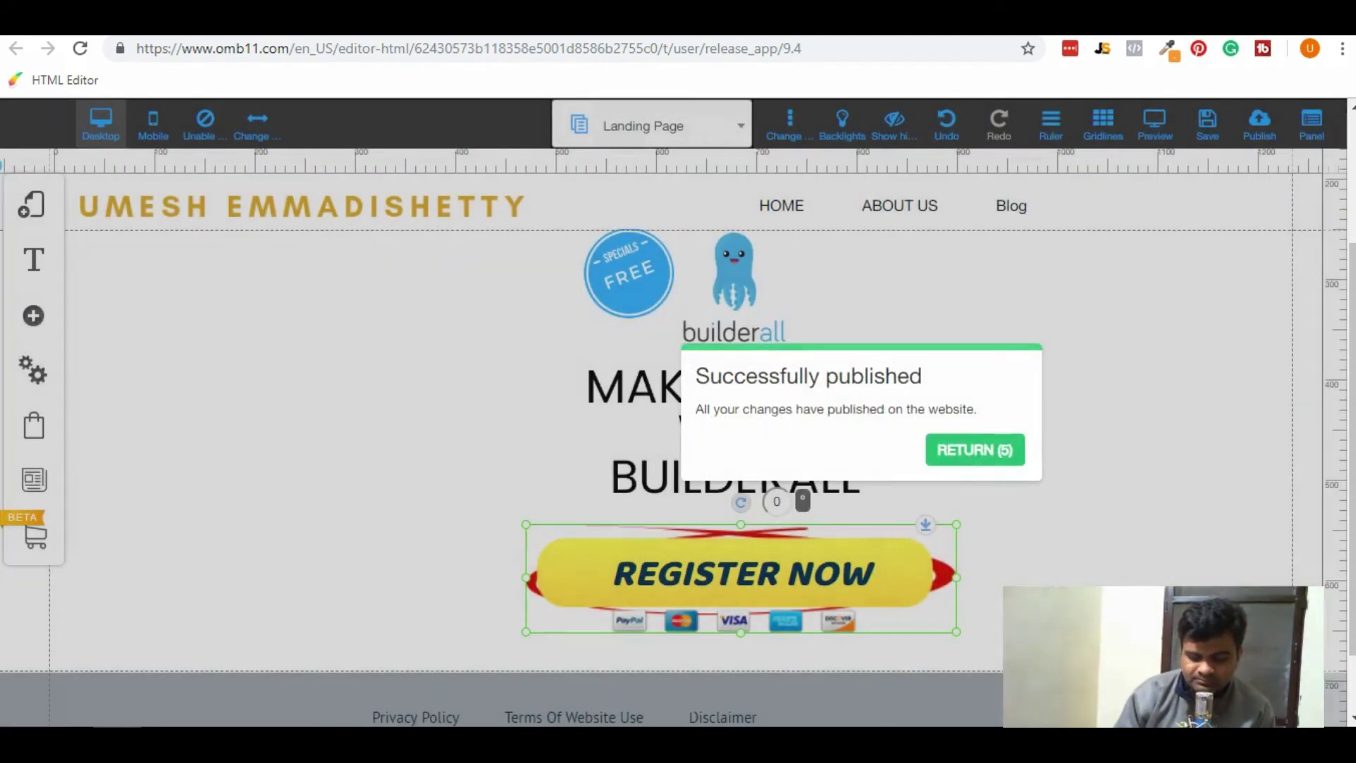
left_click(934, 463)
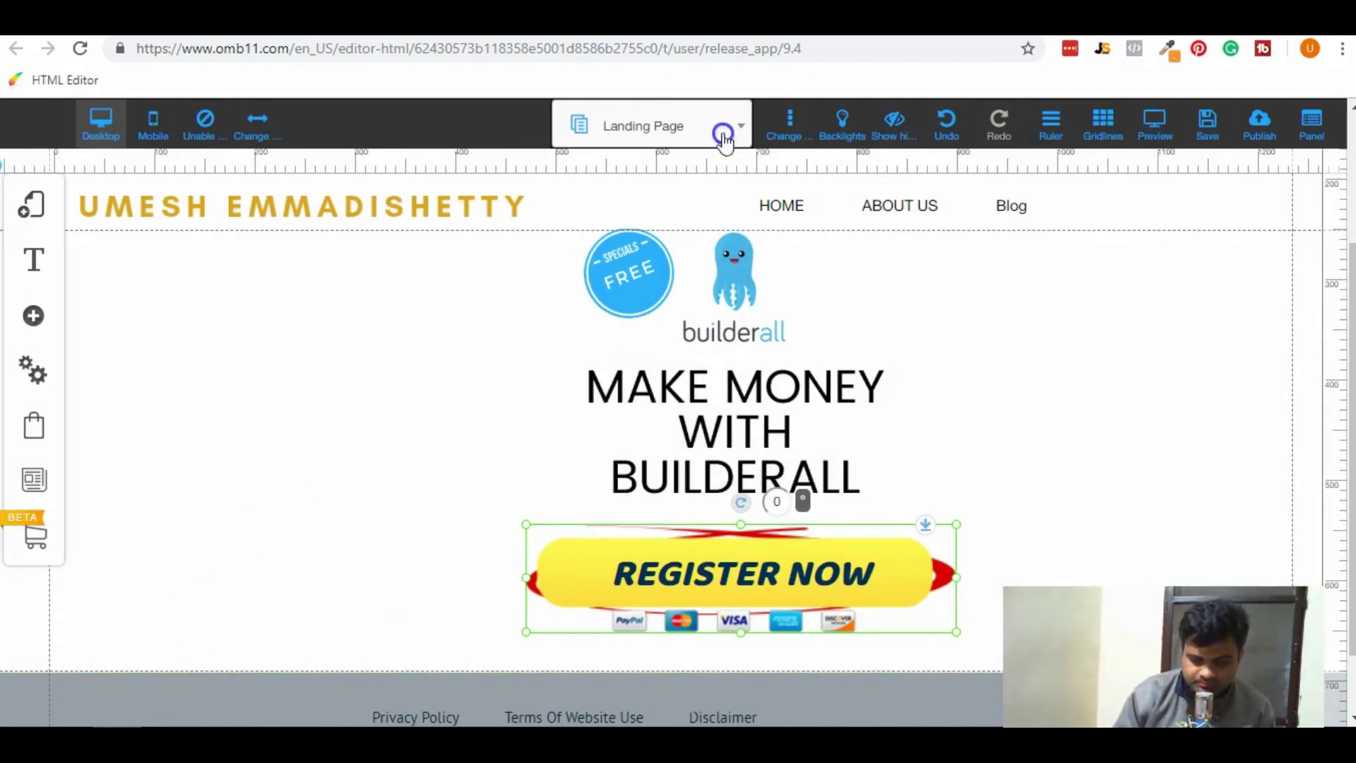
Switch the editor to the Home page.
left_click(723, 134)
scroll(678, 219, "up", 4)
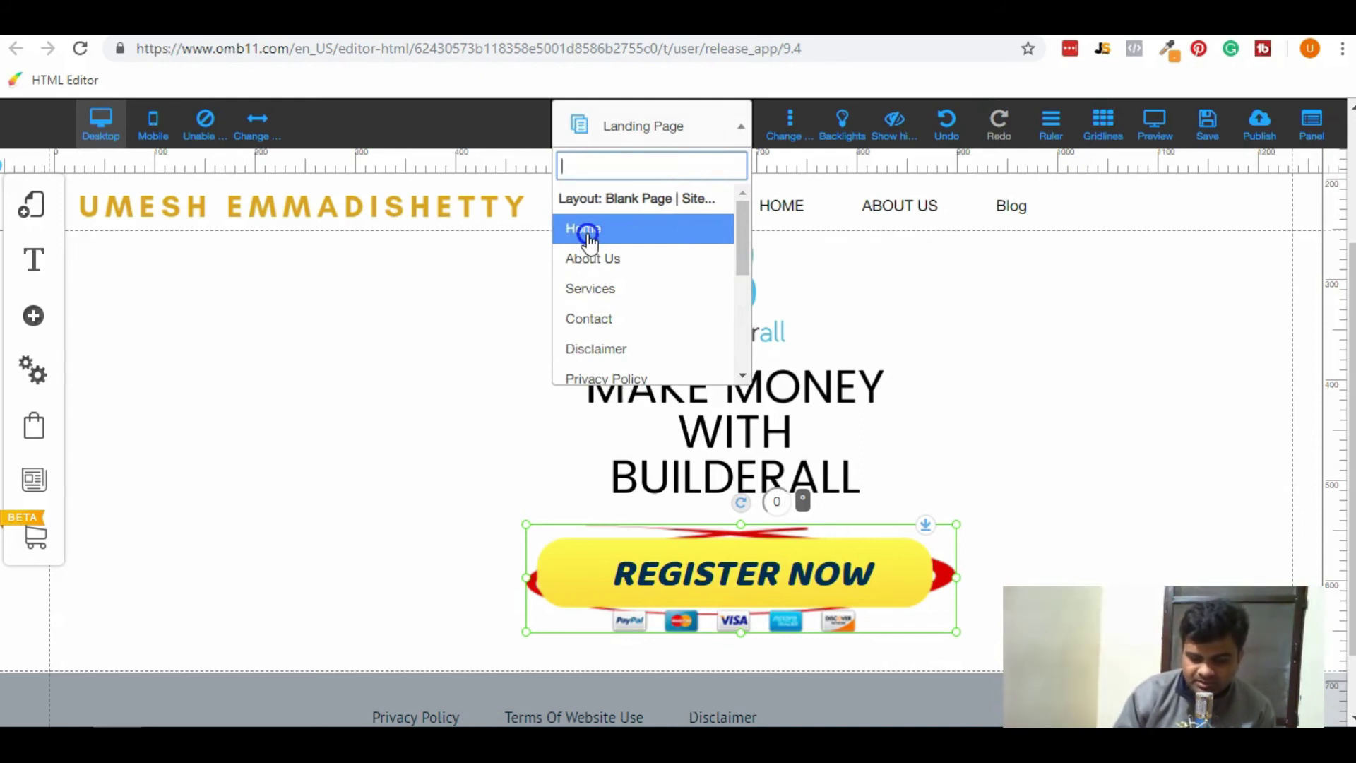
left_click(589, 233)
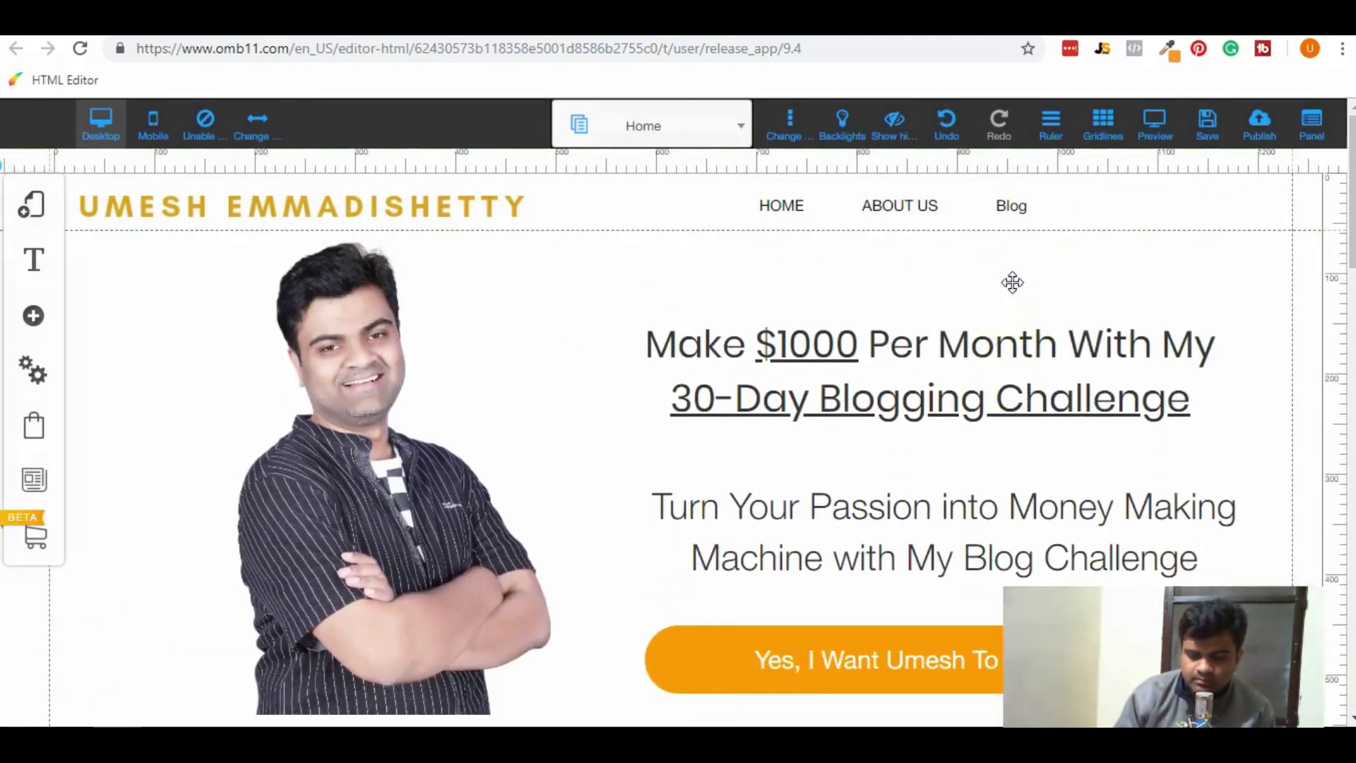
Relink the orange call-to-action button from its popup to the Landing Page, then save and publish.
scroll(494, 520, "down", 3)
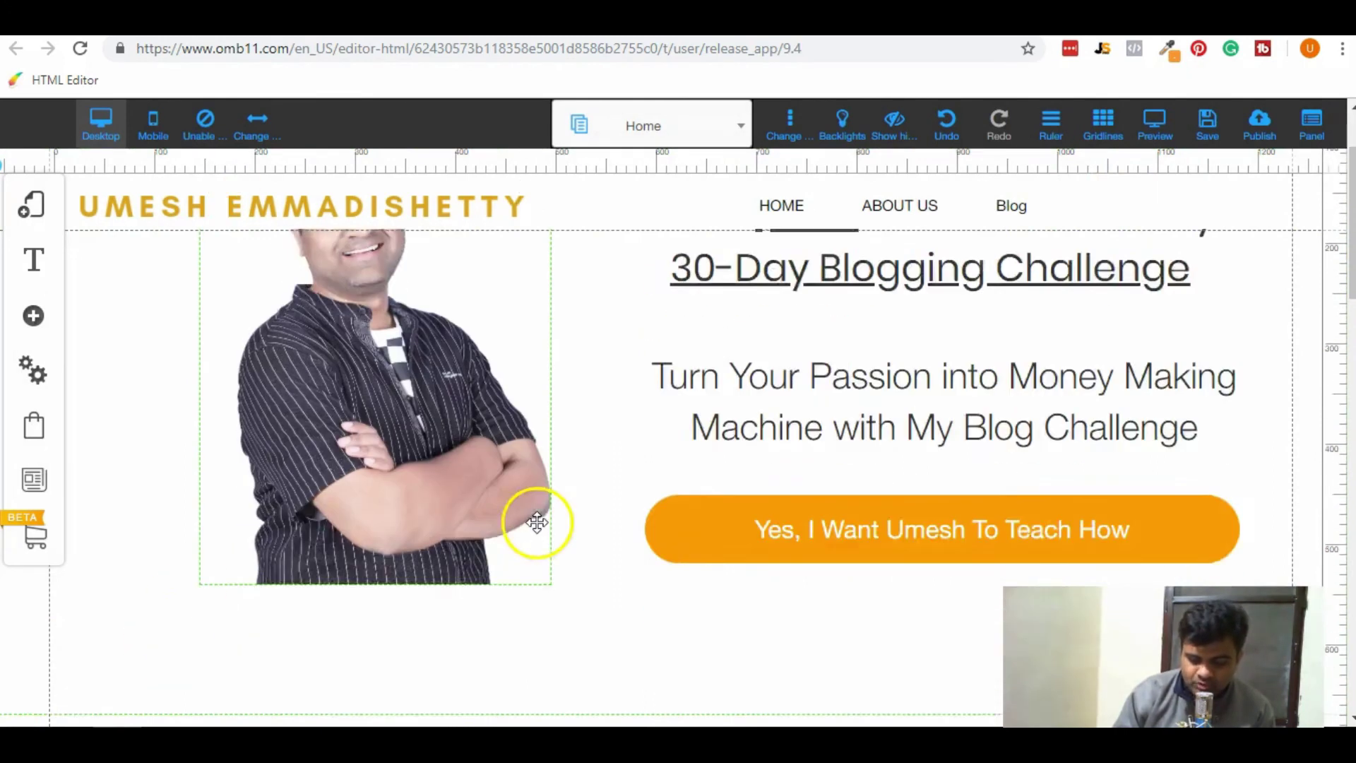
left_click(900, 429)
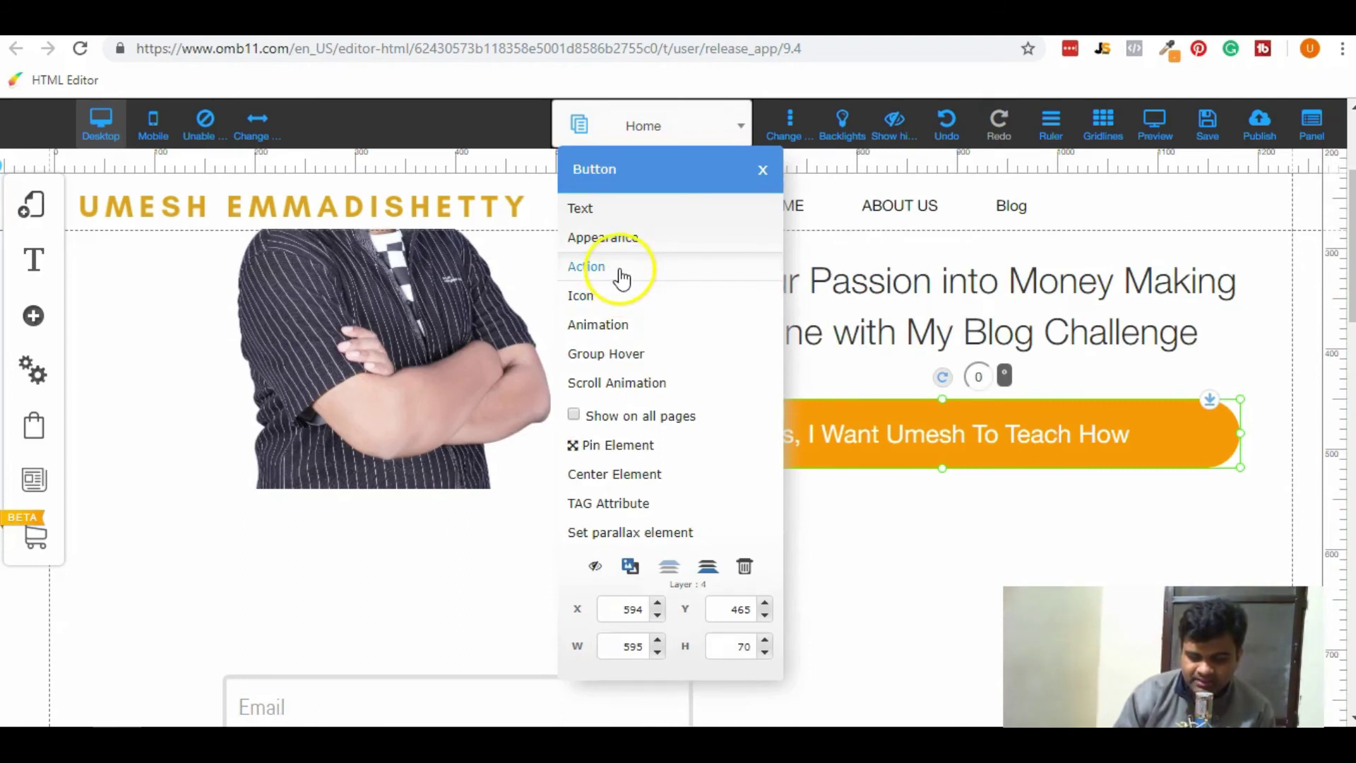
left_click(620, 268)
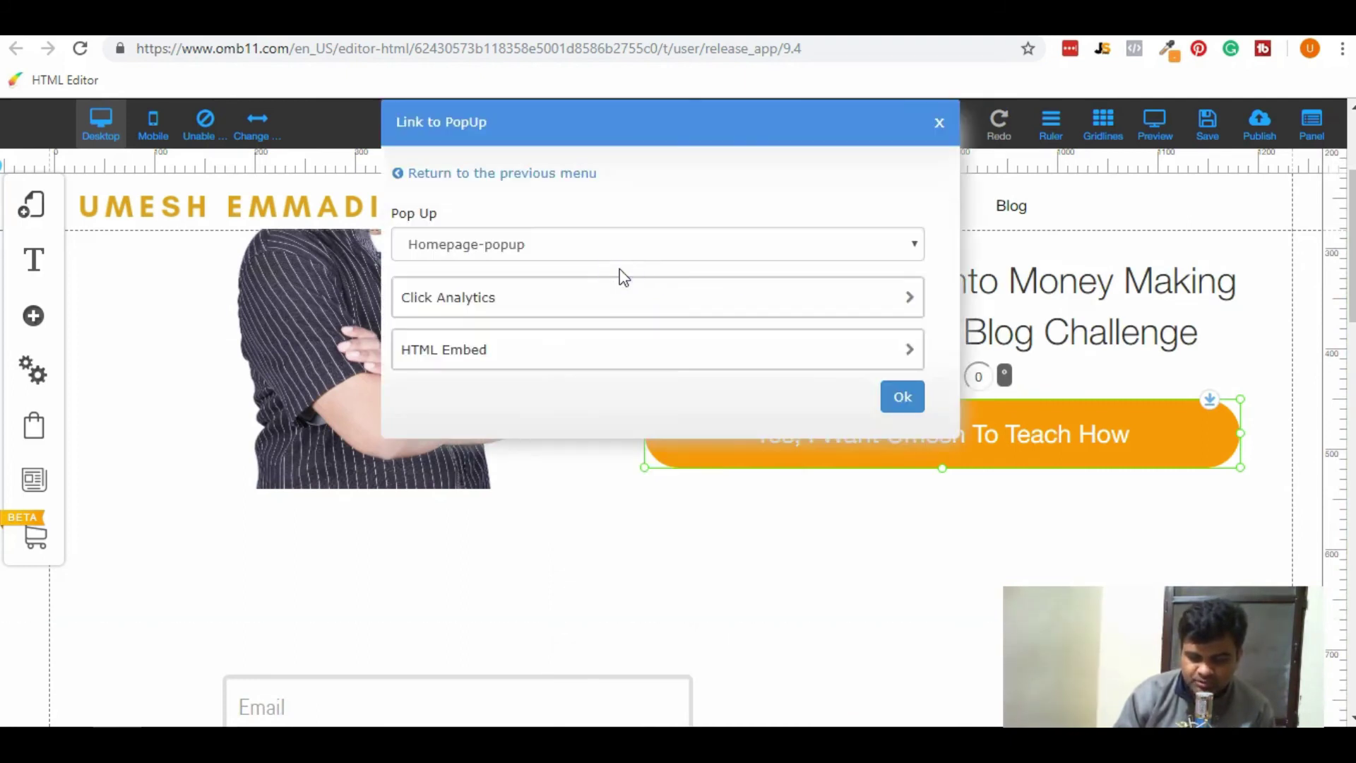
left_click(618, 248)
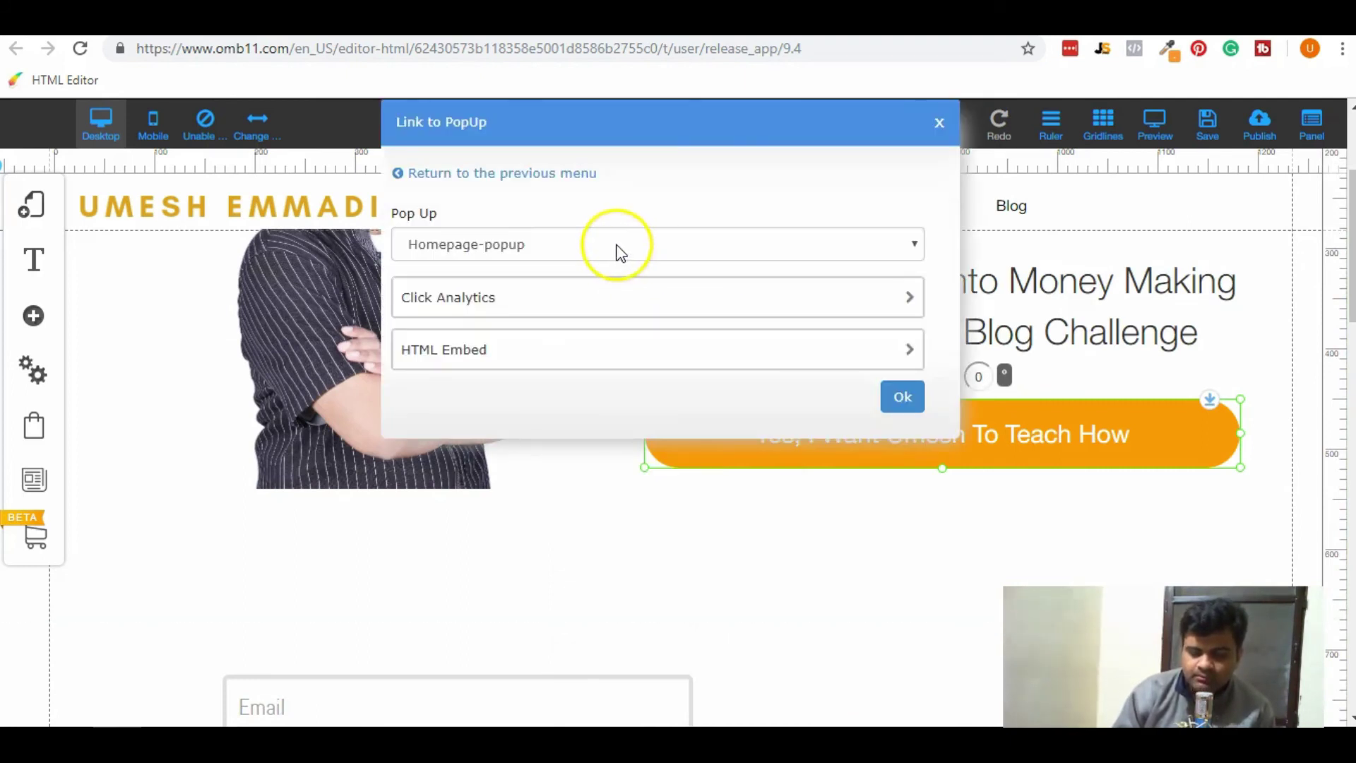
left_click(528, 176)
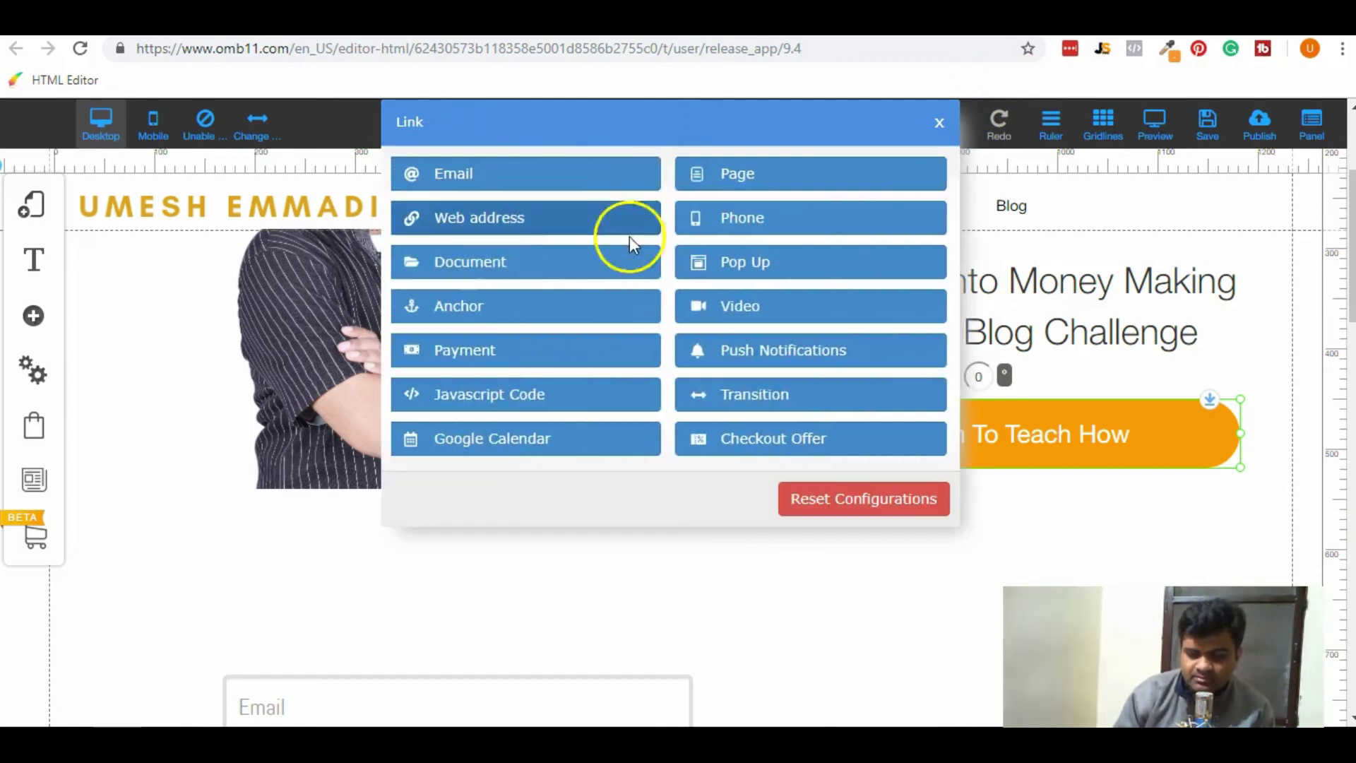
left_click(735, 189)
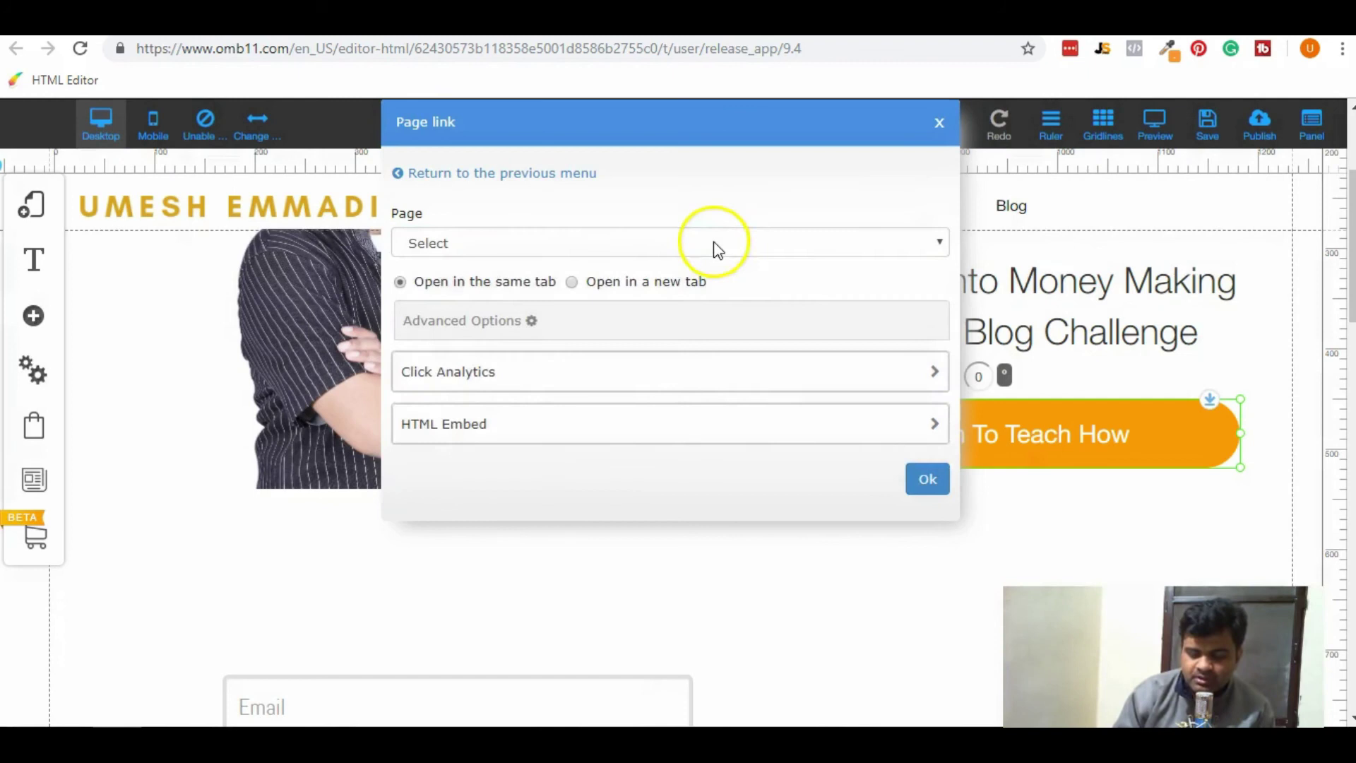
left_click(718, 244)
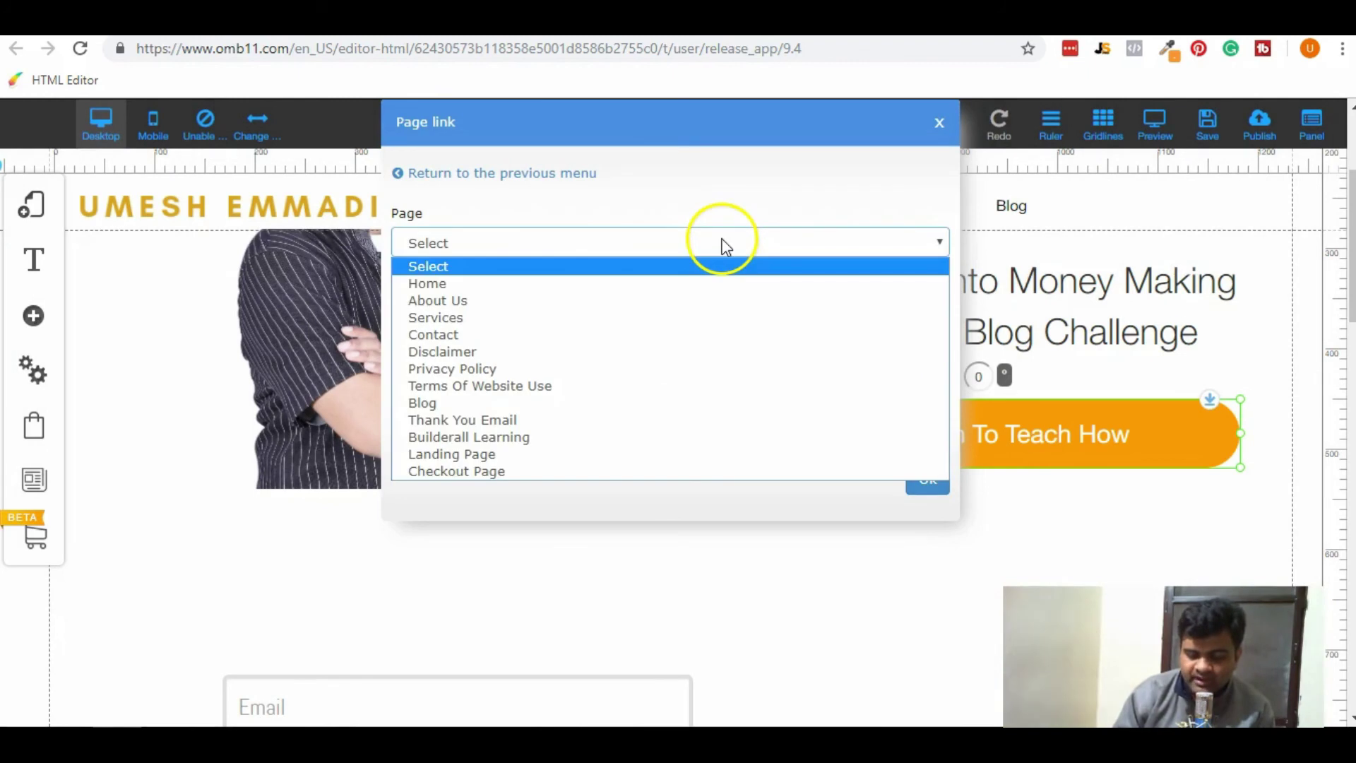
left_click(638, 455)
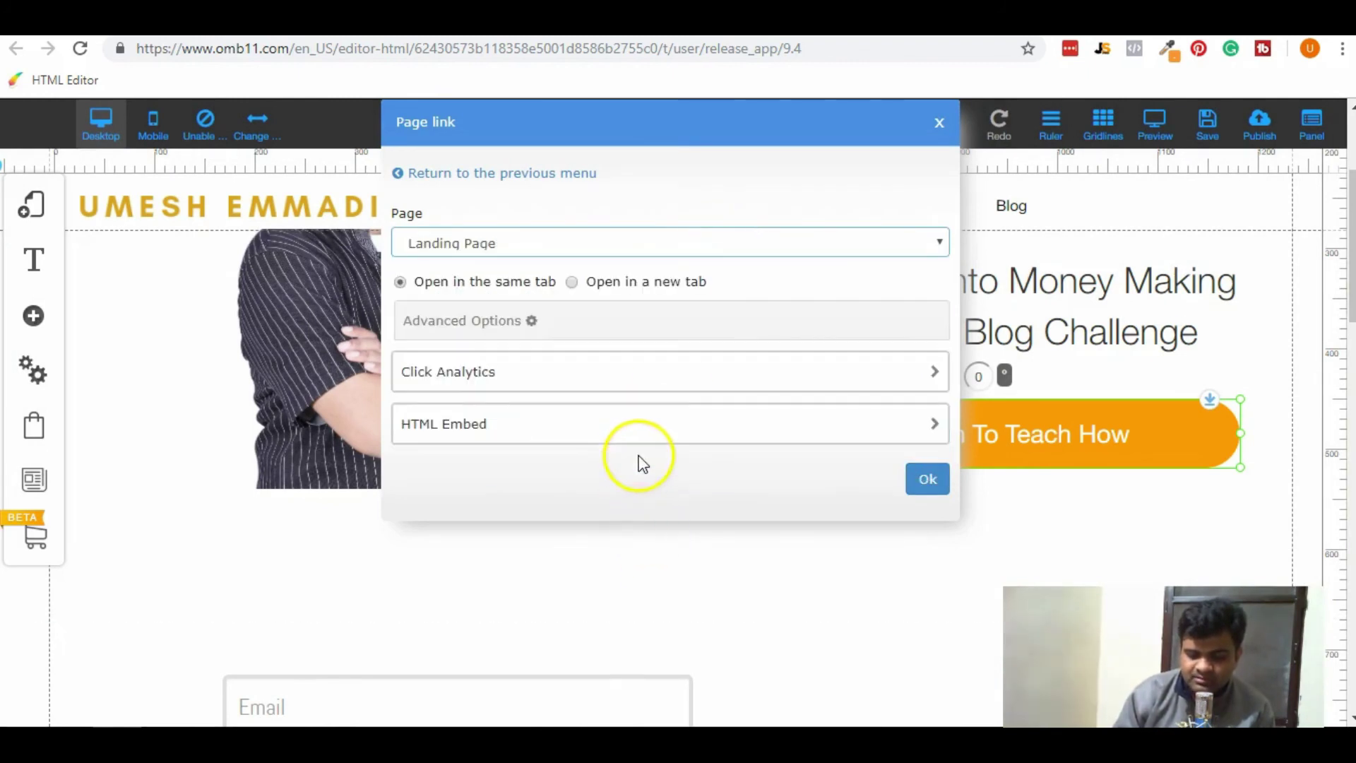
left_click(929, 477)
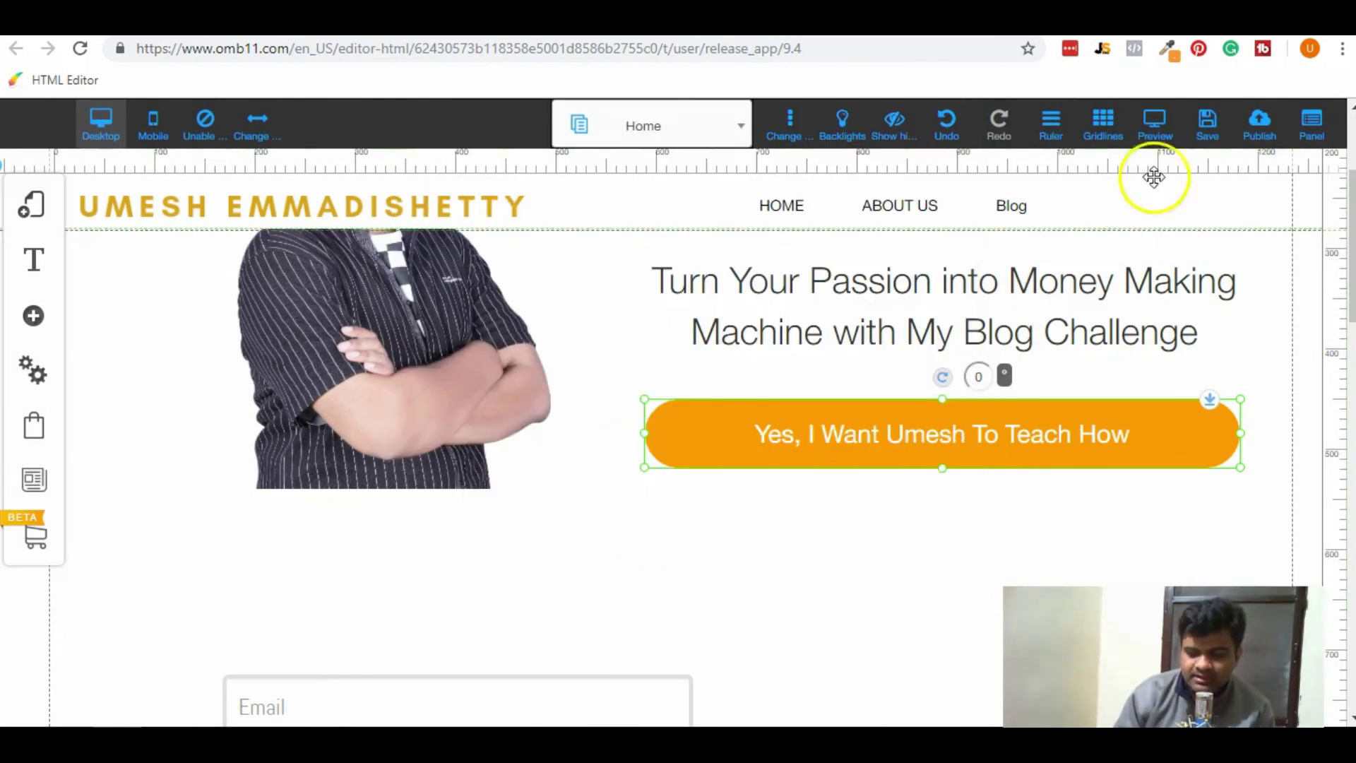
left_click(1206, 129)
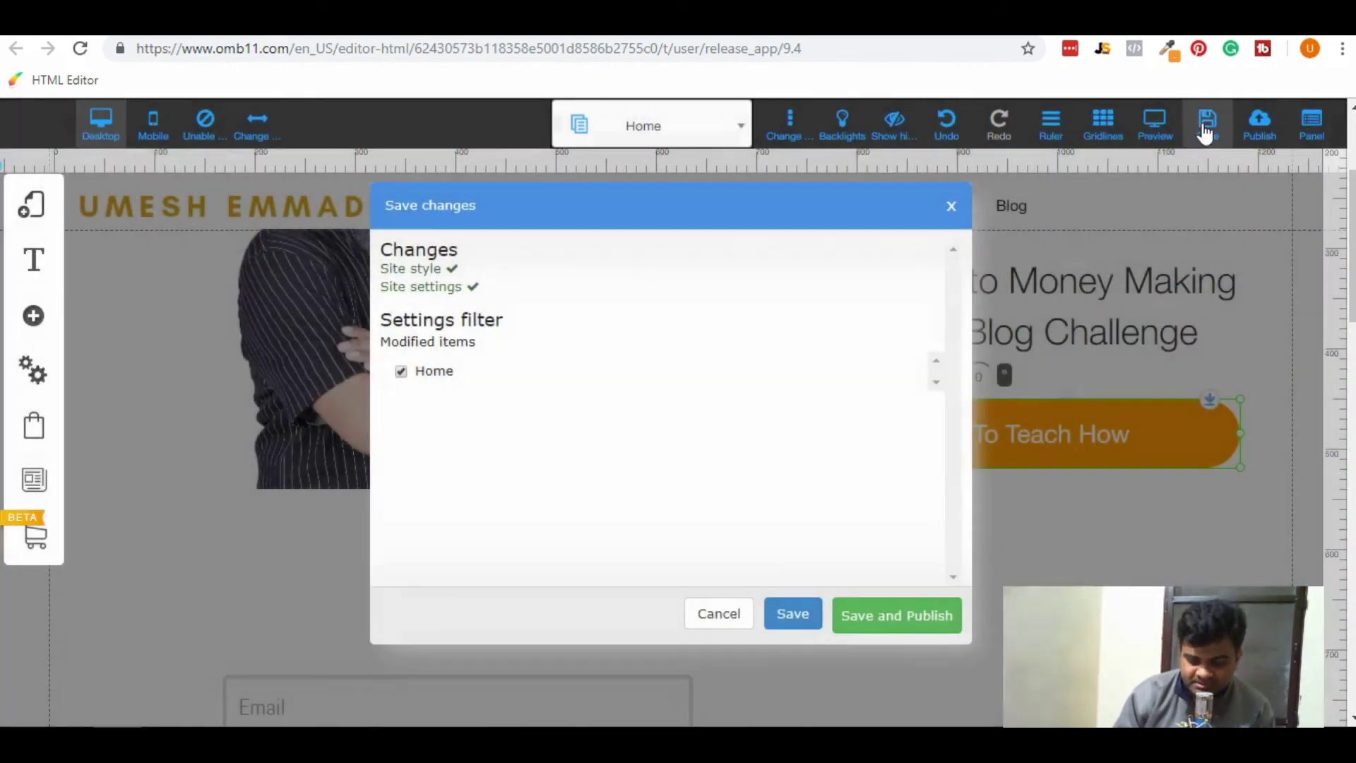
left_click(949, 621)
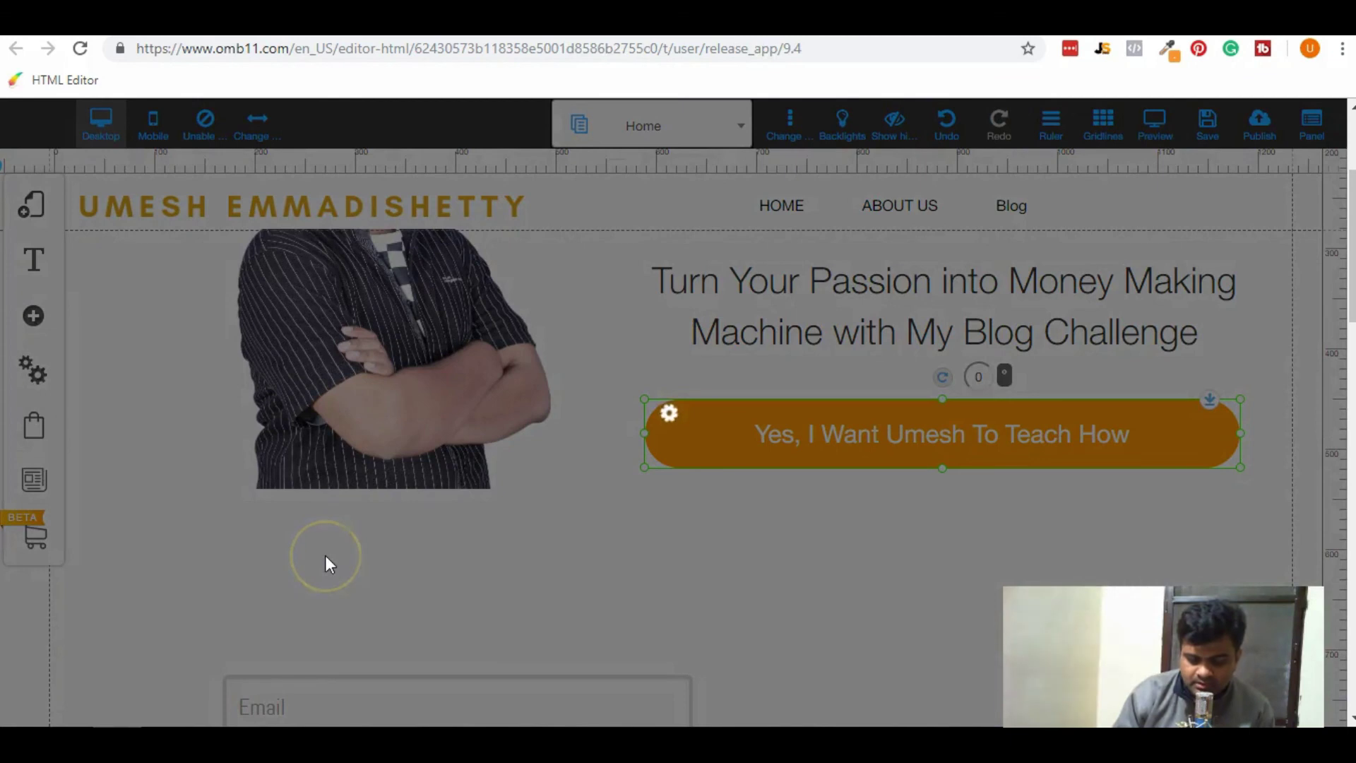
Confirm publishing, then follow the live CTA and REGISTER NOW links through to checkout.
left_click(840, 500)
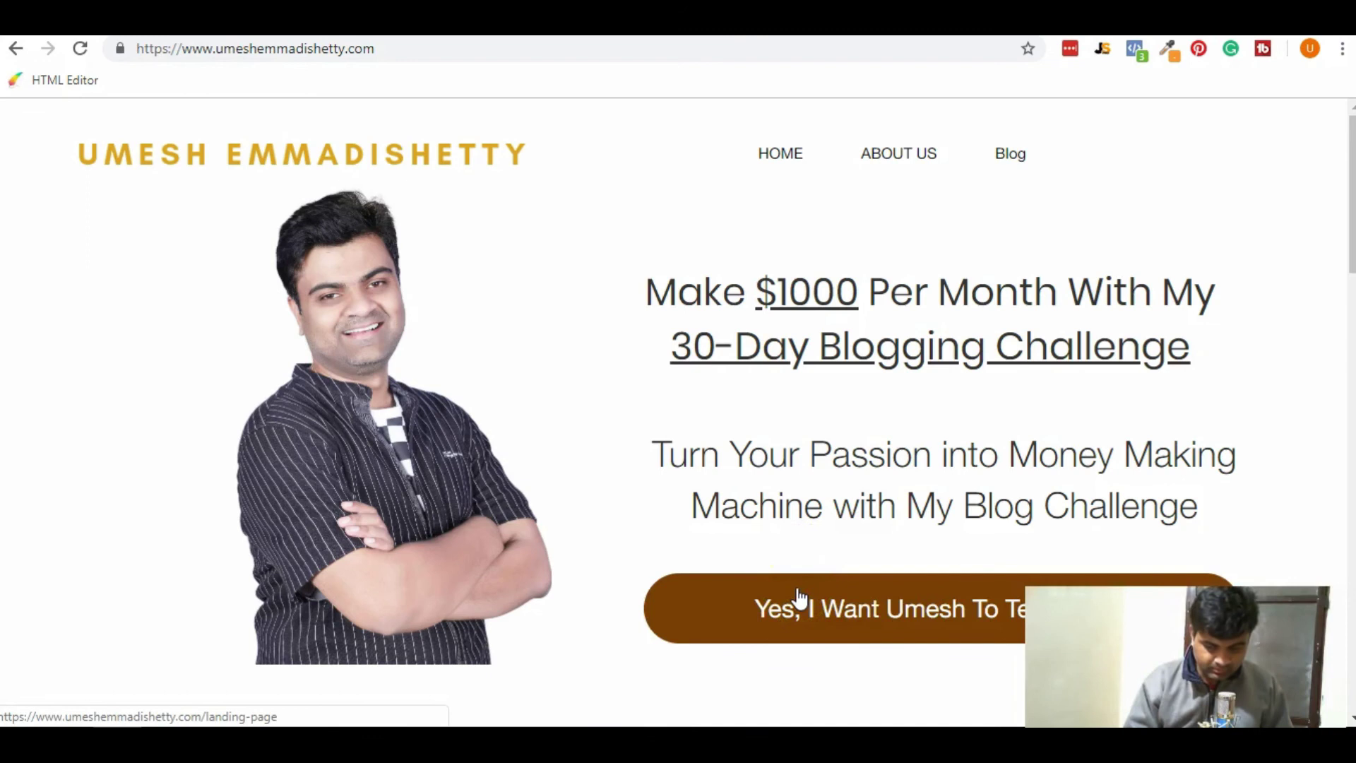
left_click(798, 592)
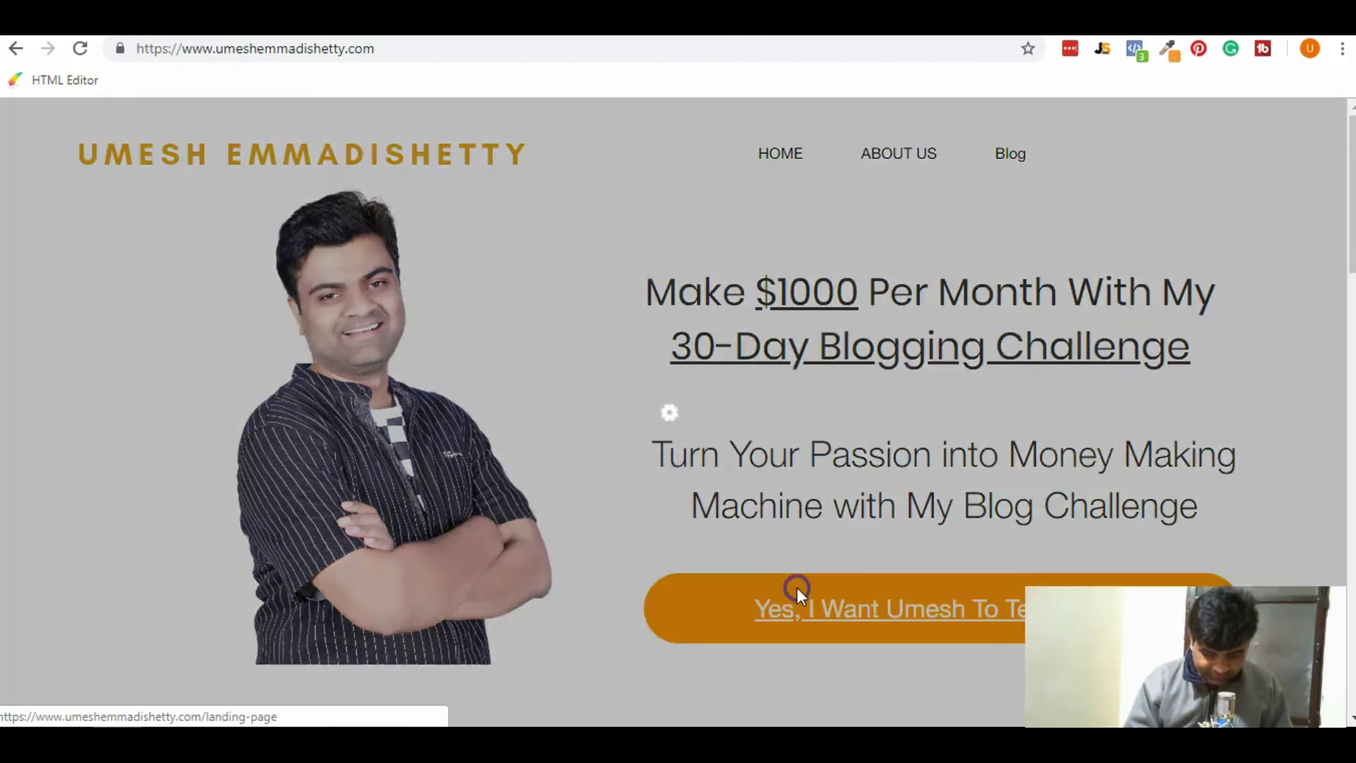
scroll(797, 588, "down", 3)
scroll(797, 588, "up", 2)
scroll(709, 518, "down", 2)
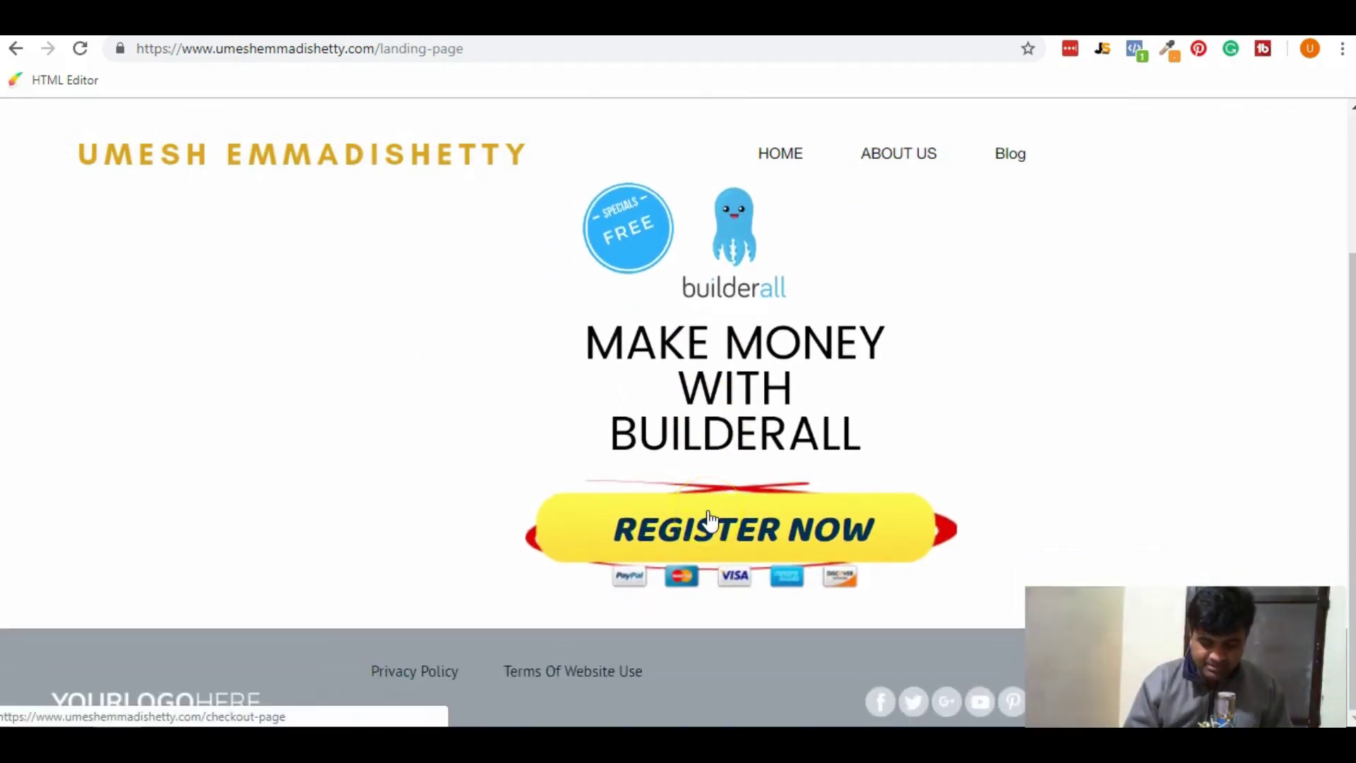
left_click(709, 516)
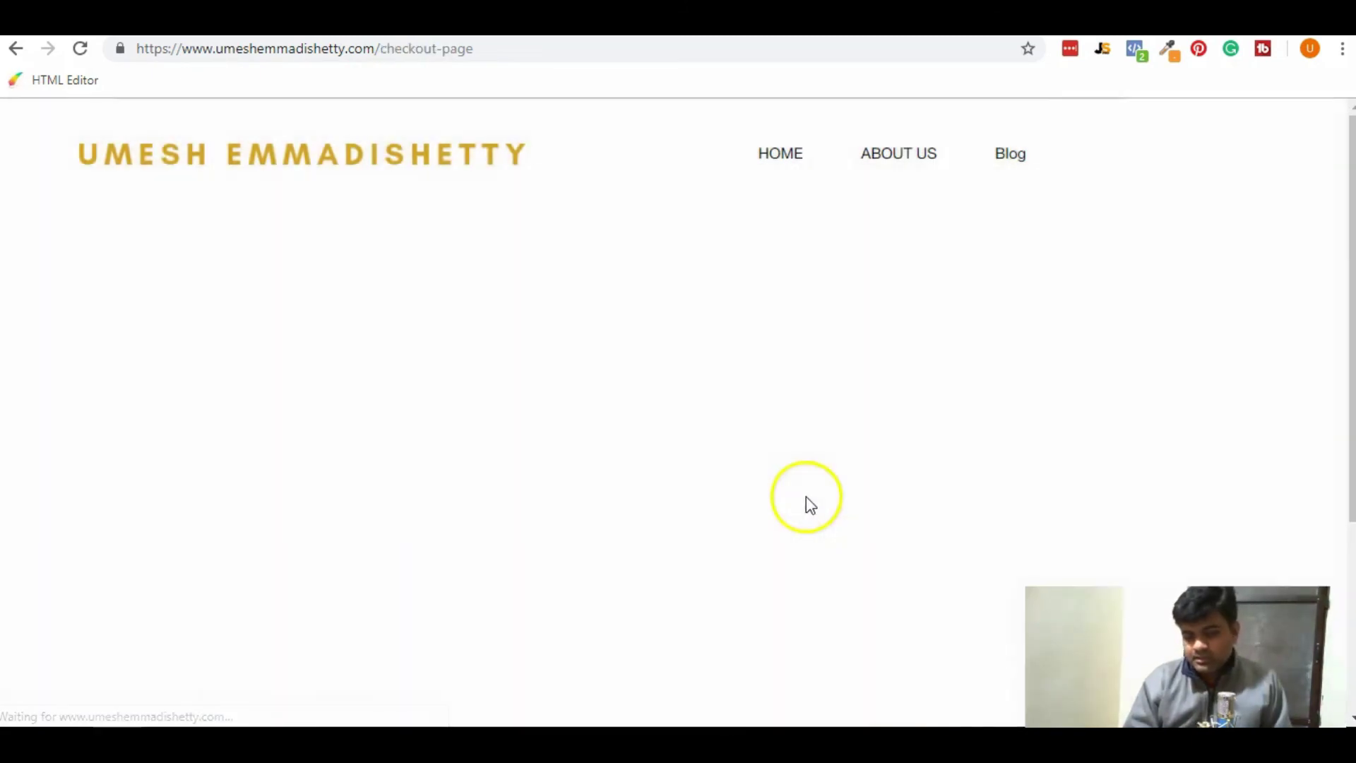
Fill the checkout form with a test e-mail, a first name and a password.
scroll(1009, 536, "down", 3)
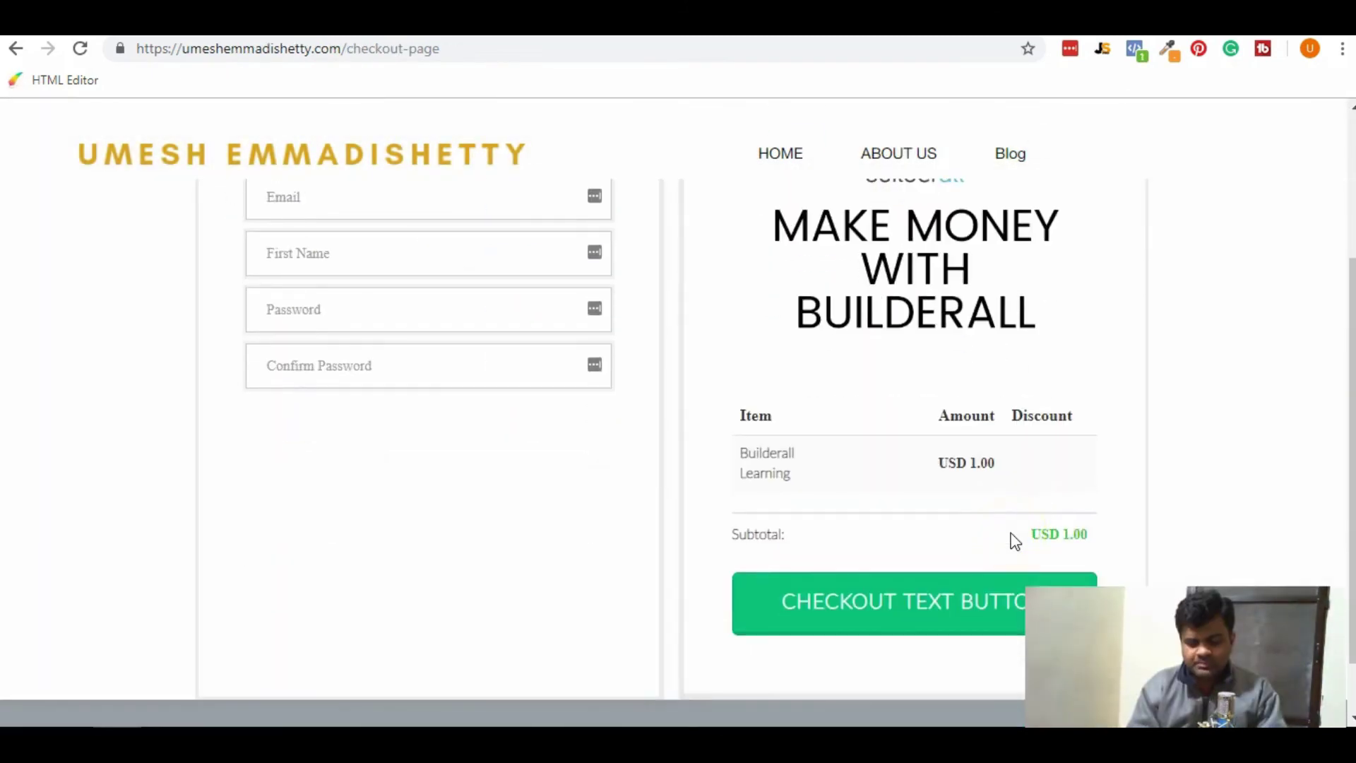
scroll(1015, 541, "up", 3)
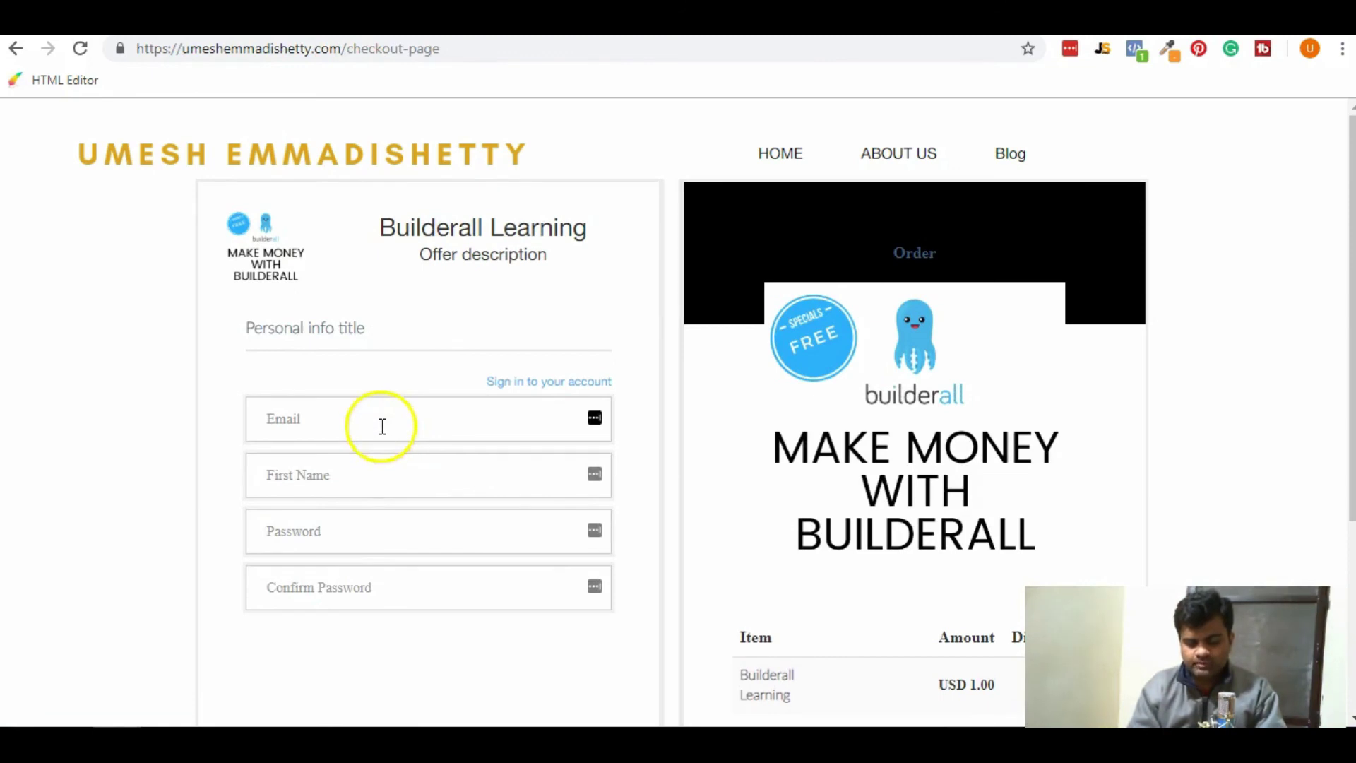
left_click(382, 426)
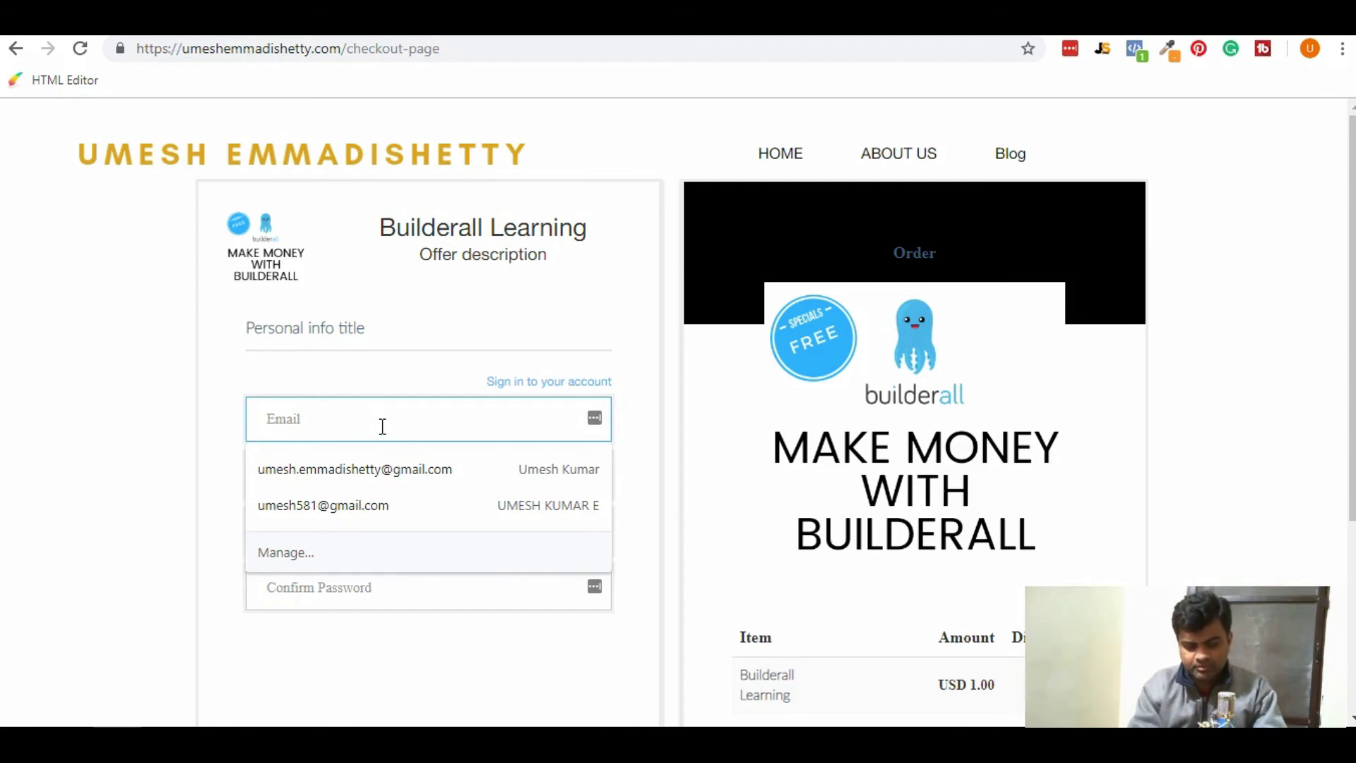
type("exam")
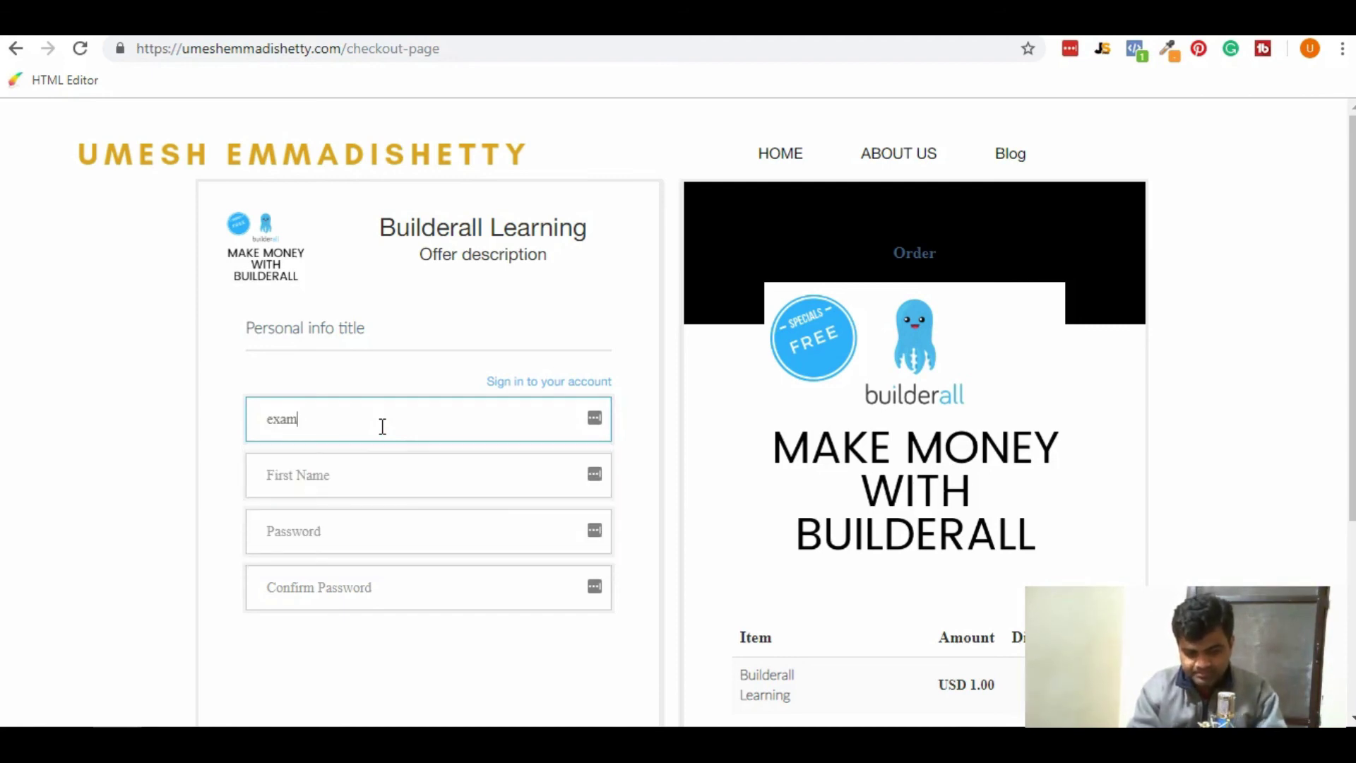
type("ple@gmail.com")
key("Tab")
type("Umesh")
key("Tab")
type("1234567890")
key("Tab")
type("1234567890")
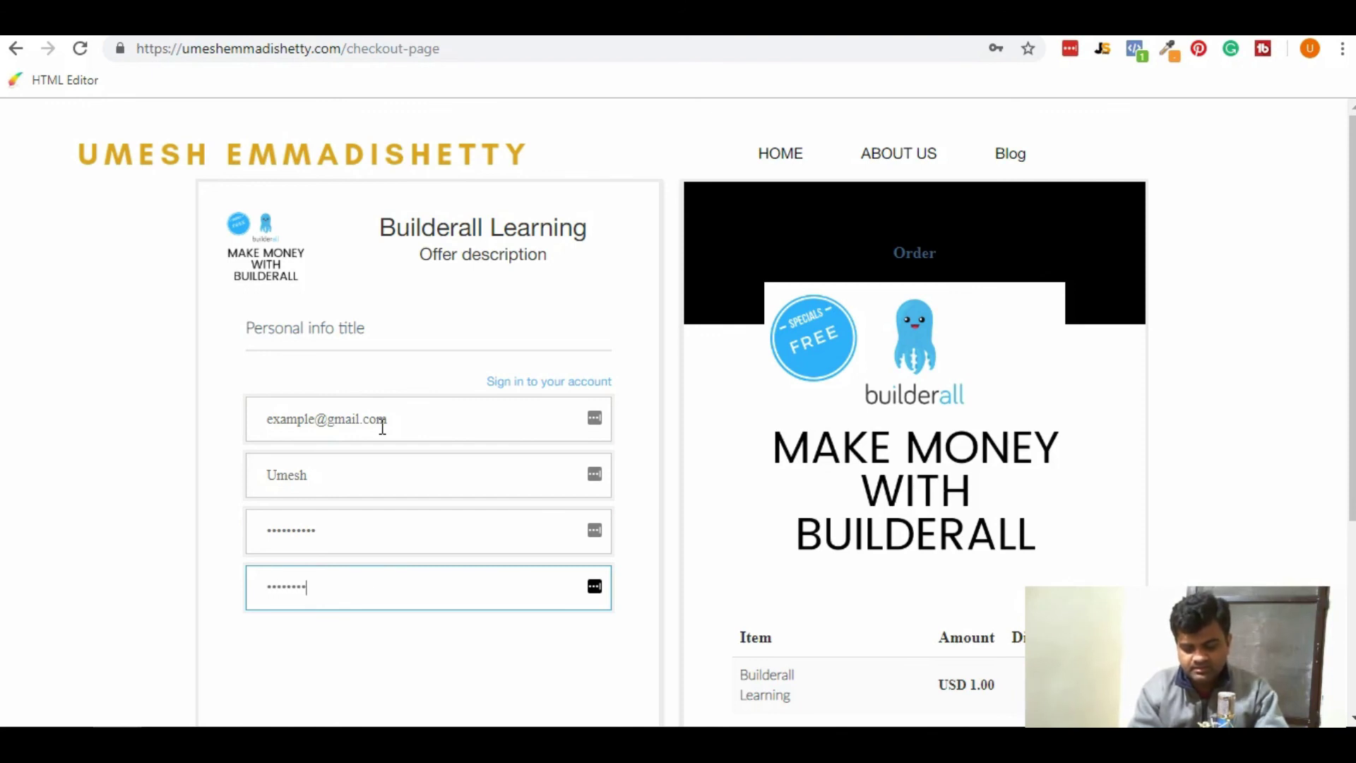
Submit the USD 1.00 Builderall Learning order and proceed to PayPal payment.
scroll(382, 426, "down", 3)
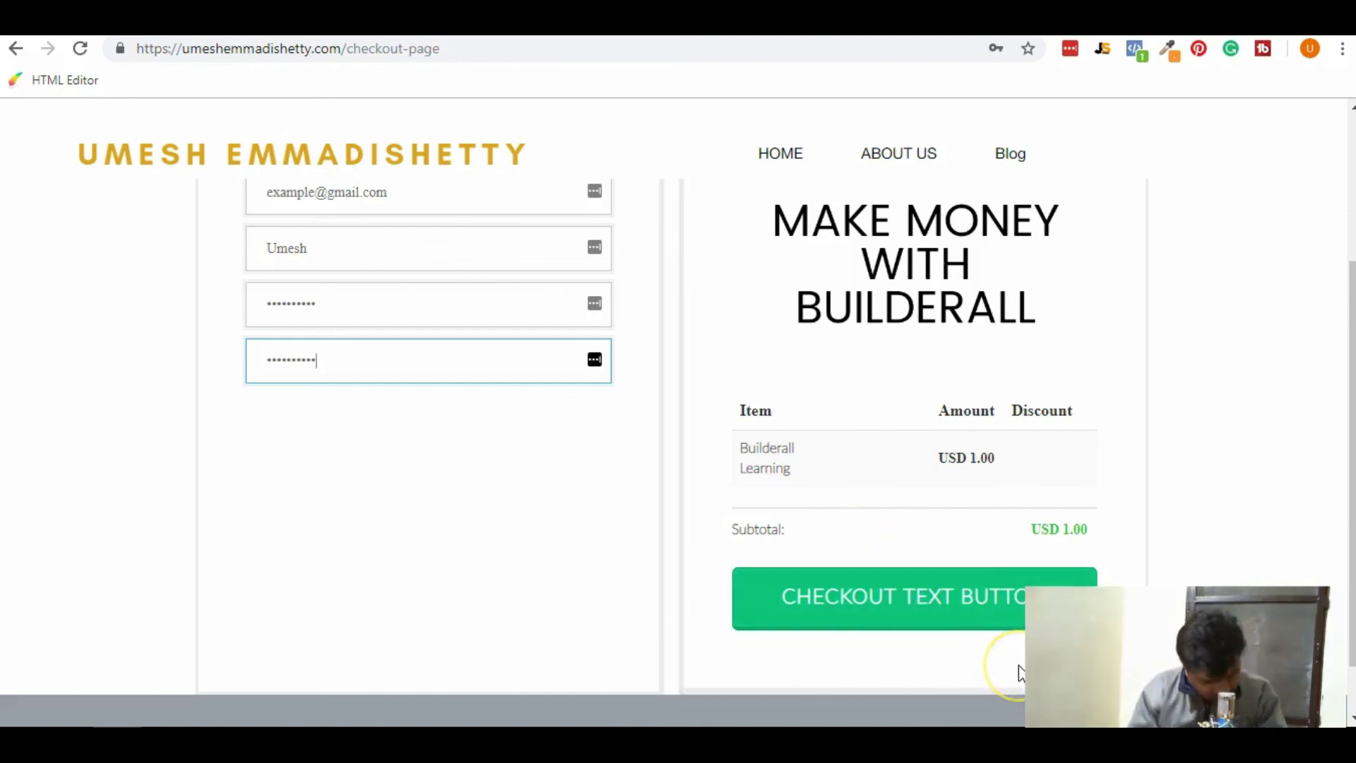
left_click(964, 582)
left_click(966, 600)
left_click(966, 602)
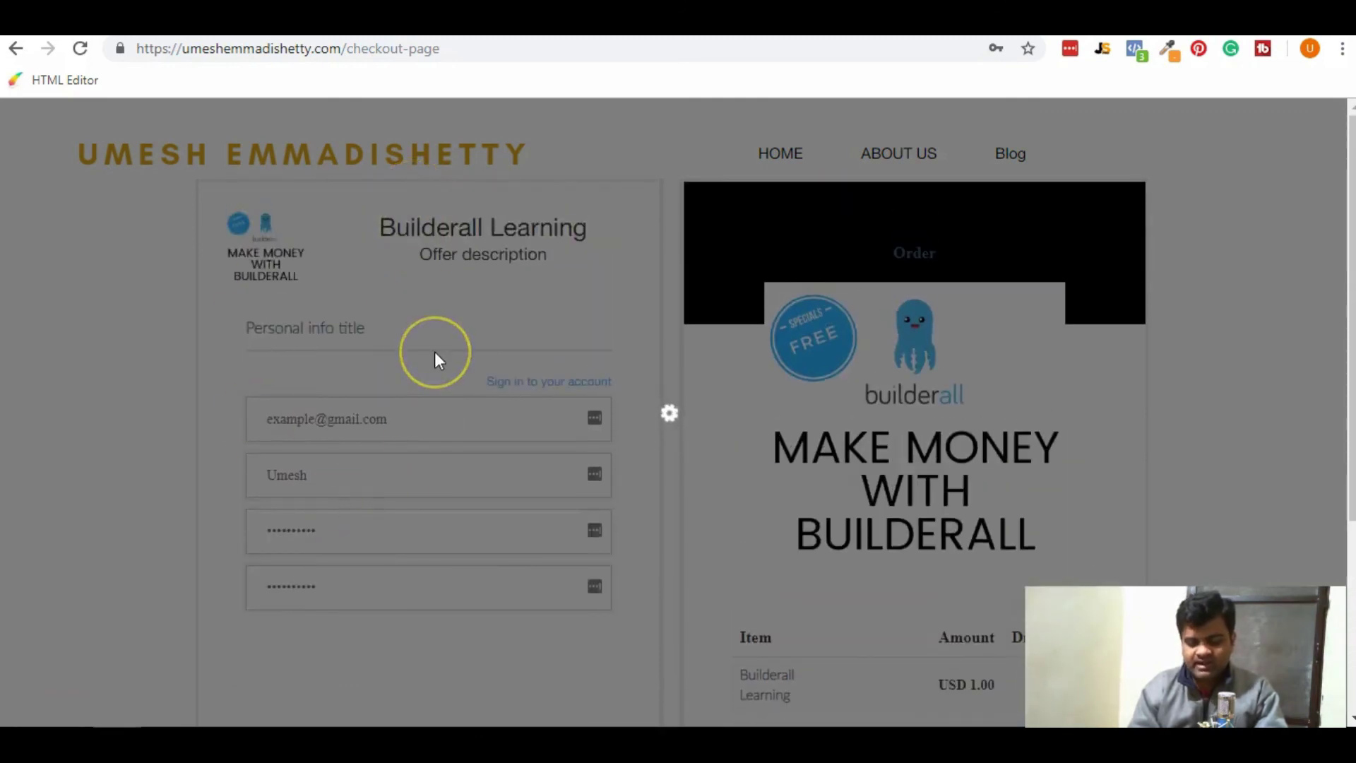
scroll(434, 350, "down", 2)
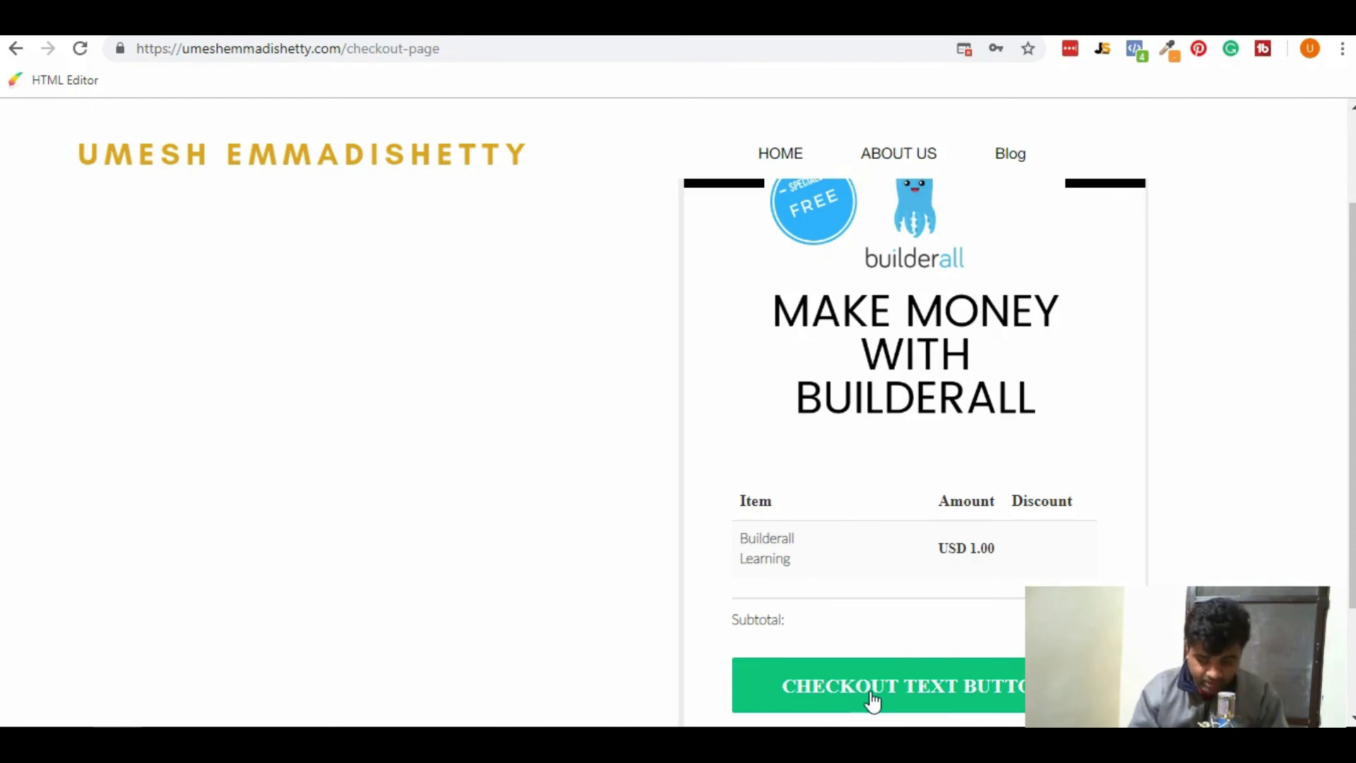
left_click(873, 699)
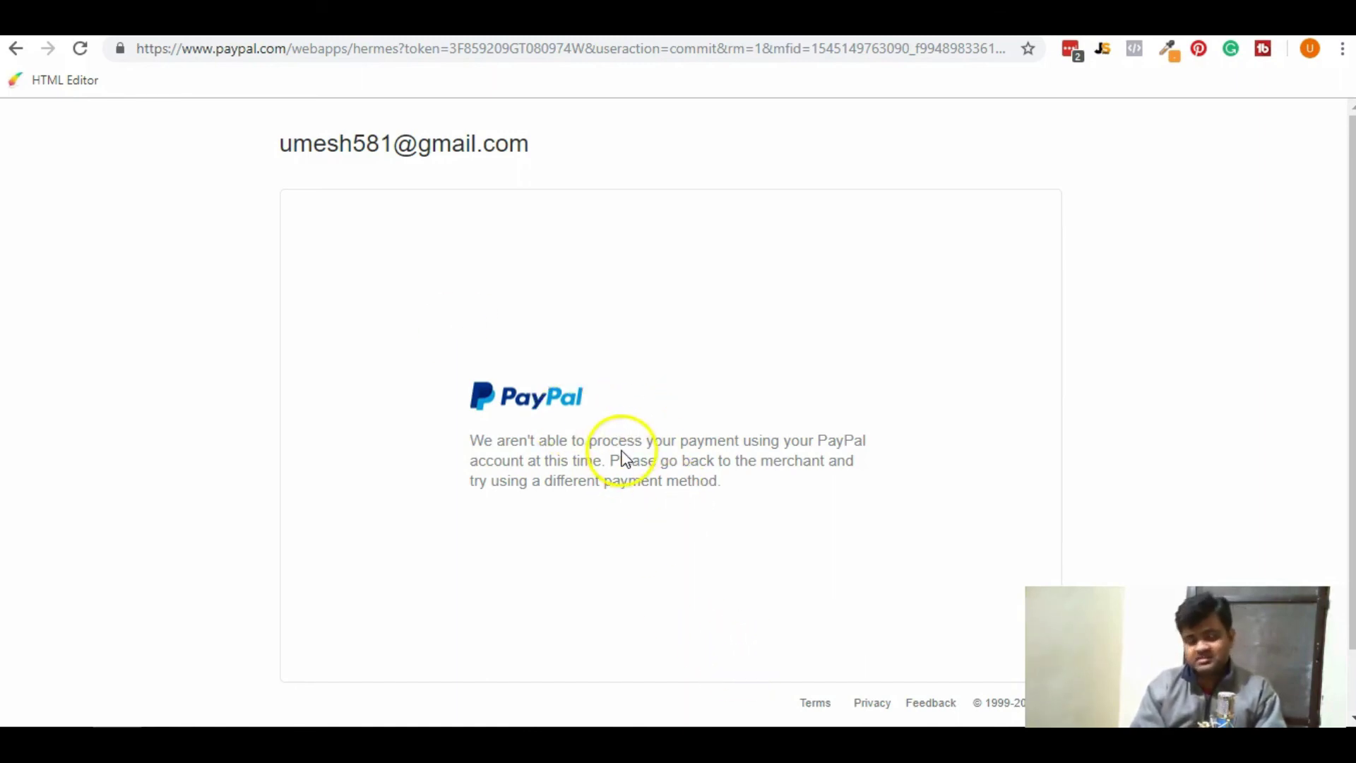
Highlight PayPal's message that it can't process the payment.
left_click_drag(622, 459, 776, 595)
left_click(776, 589)
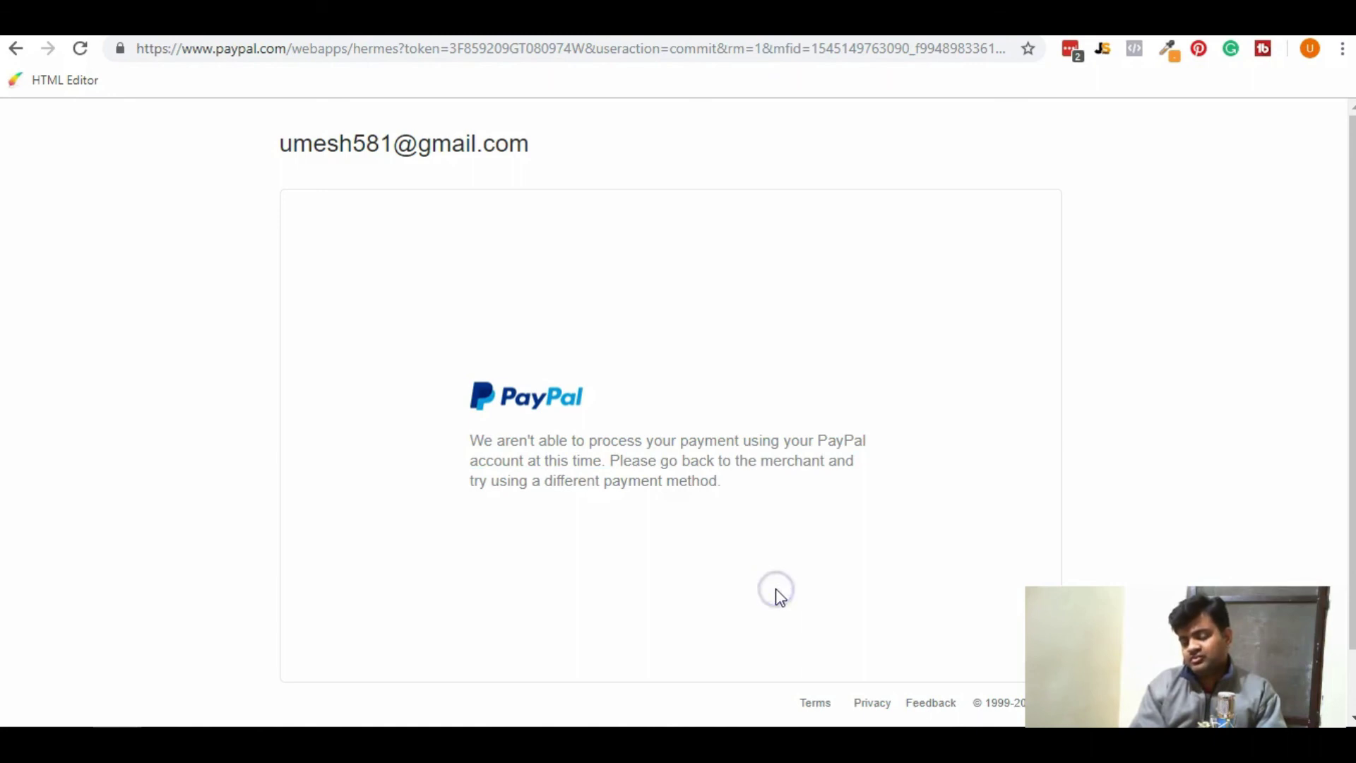